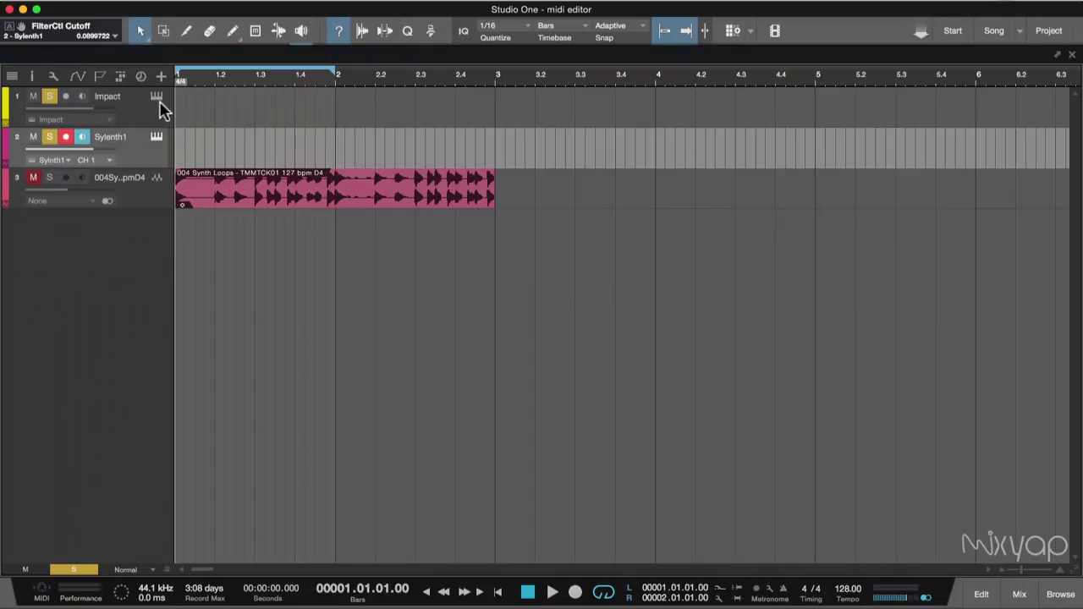
# View the instrument windows of the Sylenth1 and Impact tracks and close them again.
pyautogui.click(157, 137)
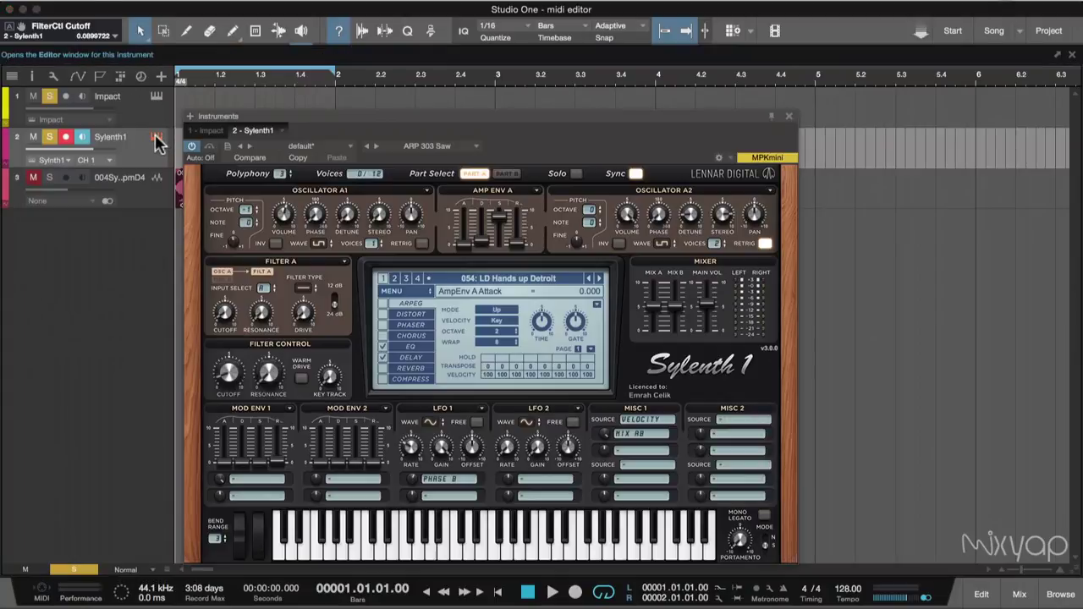
pyautogui.click(156, 137)
pyautogui.click(156, 96)
pyautogui.click(156, 96)
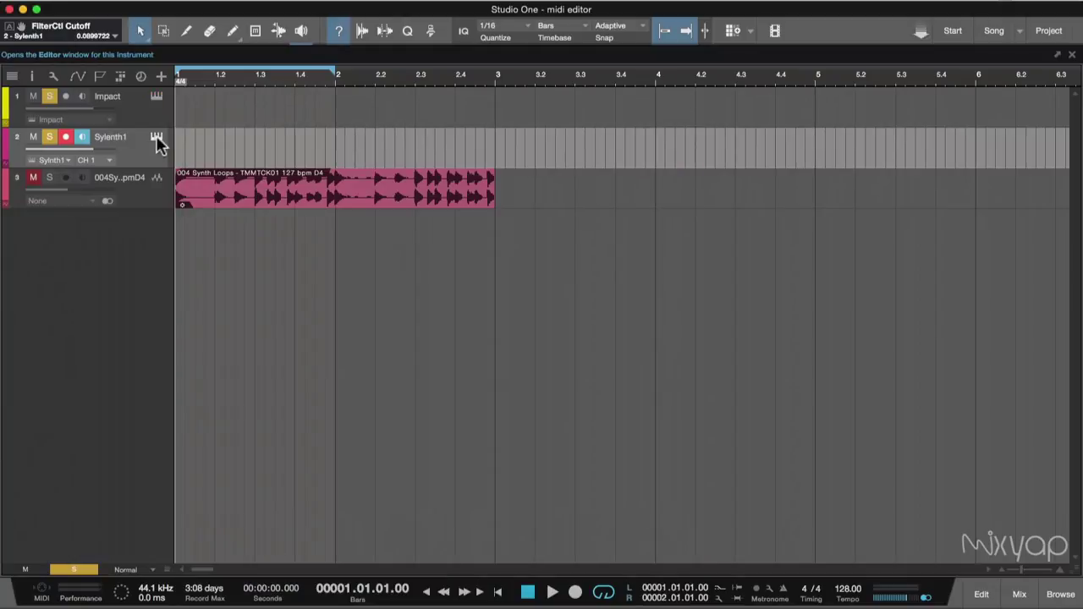
pyautogui.click(157, 138)
pyautogui.click(156, 138)
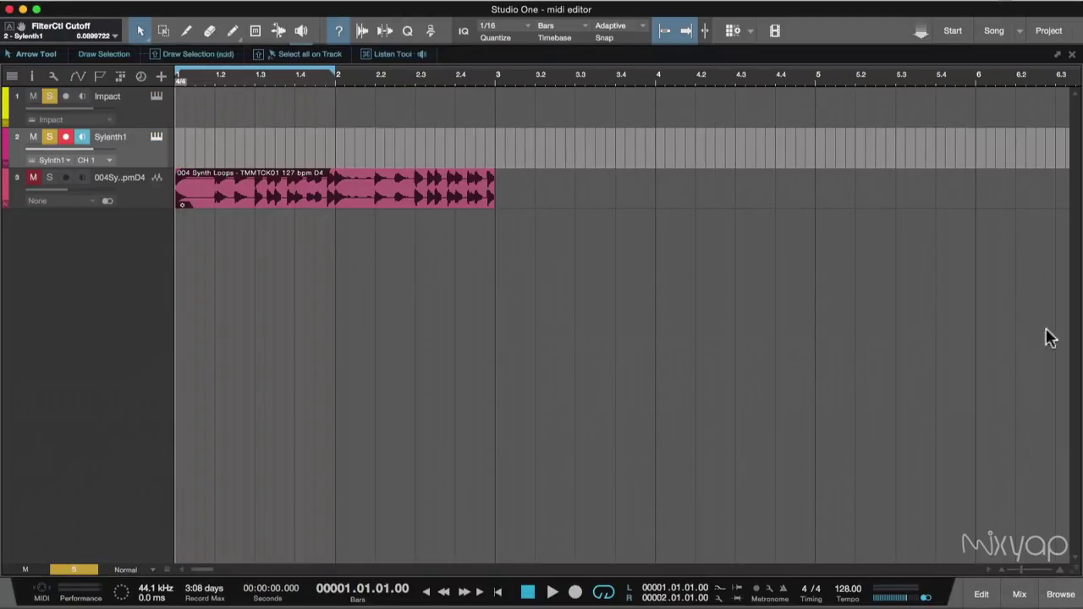
# Create an empty one-bar part at bar 1 on the Impact track and open it in the note editor.
pyautogui.doubleClick(280, 107)
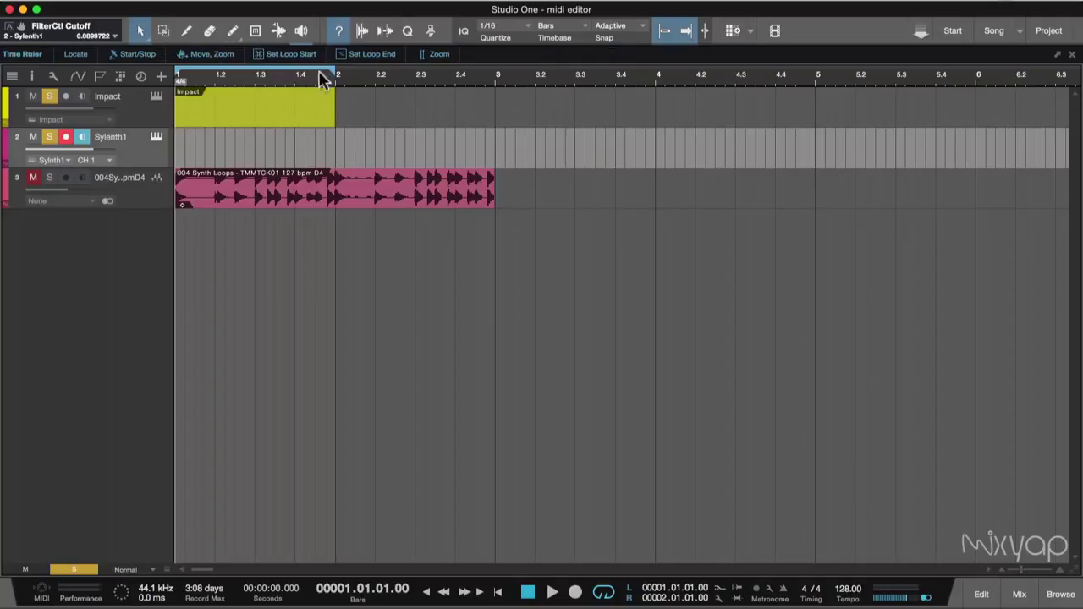
pyautogui.click(268, 114)
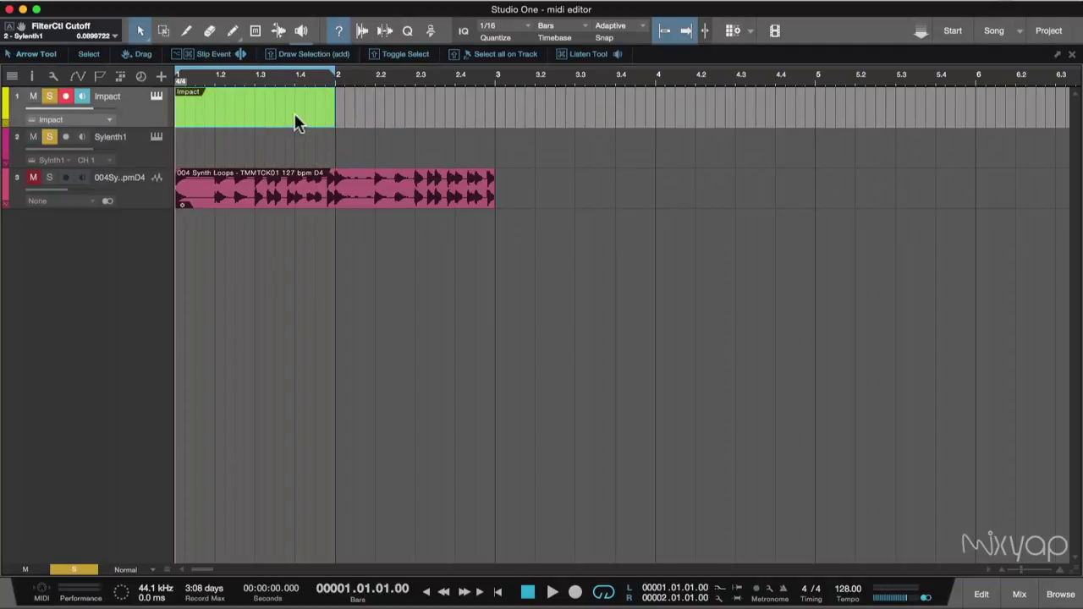
pyautogui.doubleClick(298, 109)
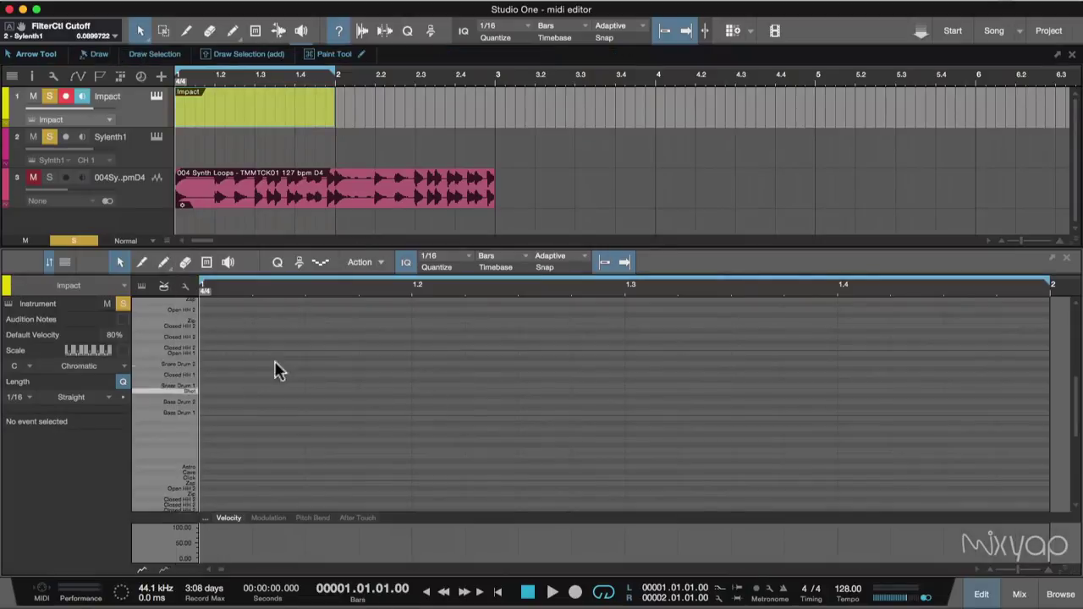
# Audition several snare and hi-hat sounds in the Impact drum list and close the note editor.
pyautogui.click(192, 385)
pyautogui.click(192, 375)
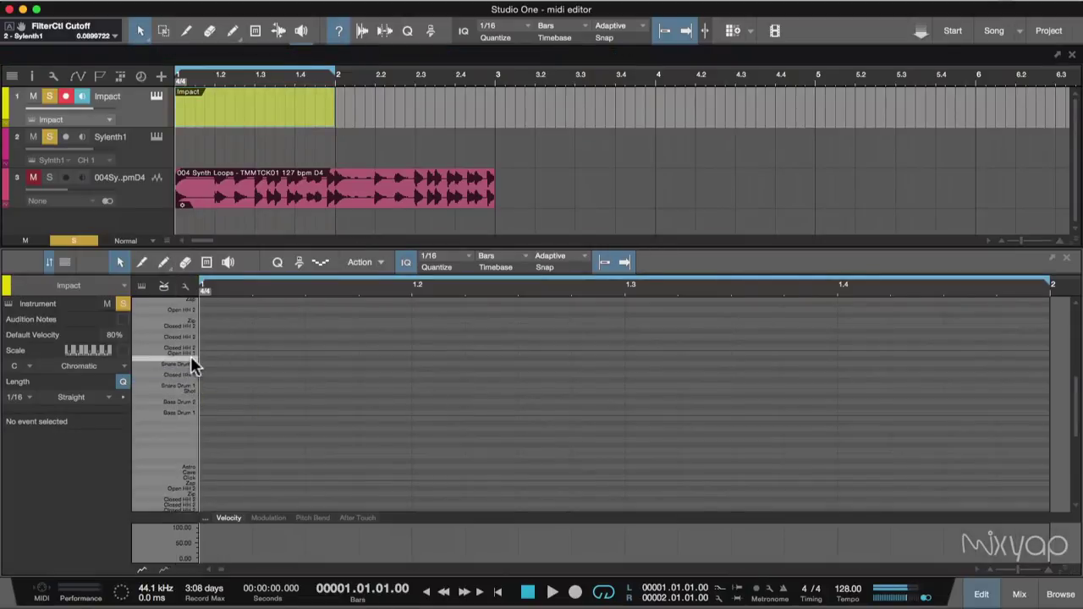
pyautogui.click(193, 363)
pyautogui.click(1066, 257)
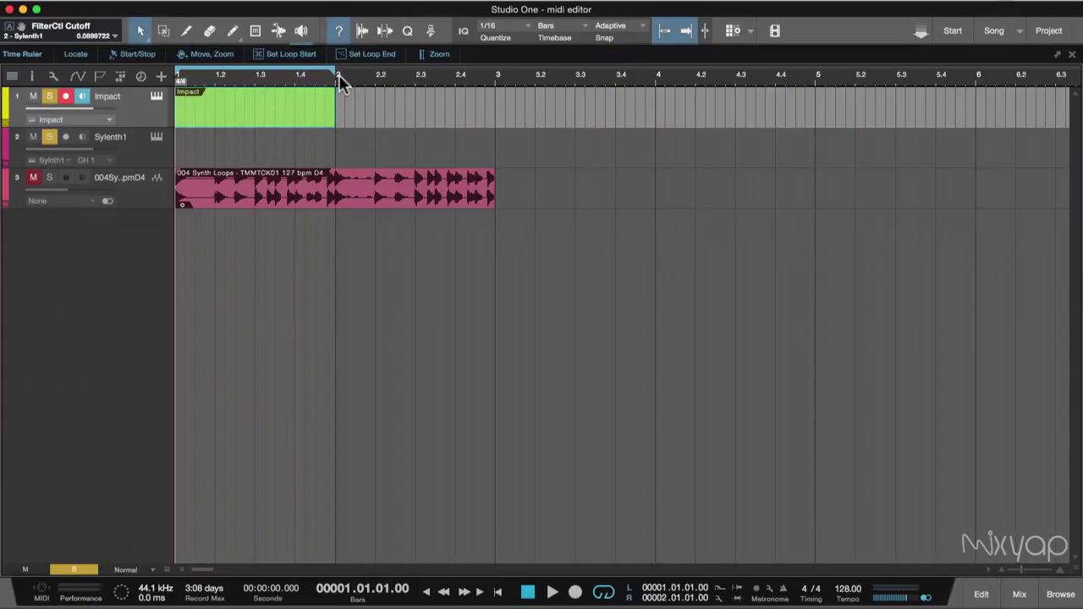
# Try Sylenth1 parts that fill a loop range ending at bar 3 and one ending at bar 5, and delete the resulting part.
pyautogui.moveTo(336, 76); pyautogui.dragTo(499, 88)
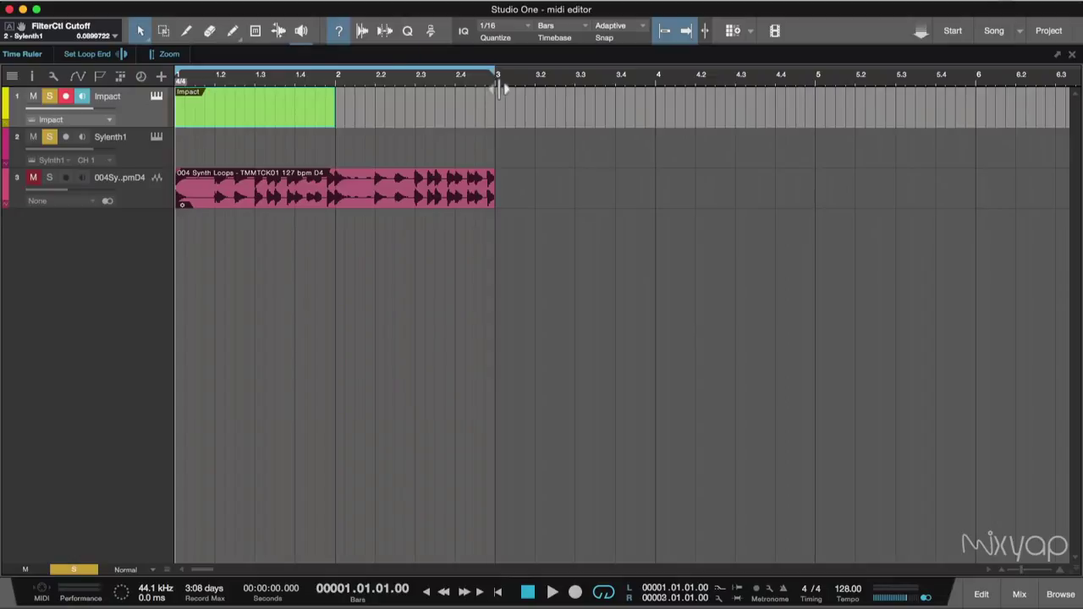
pyautogui.doubleClick(328, 151)
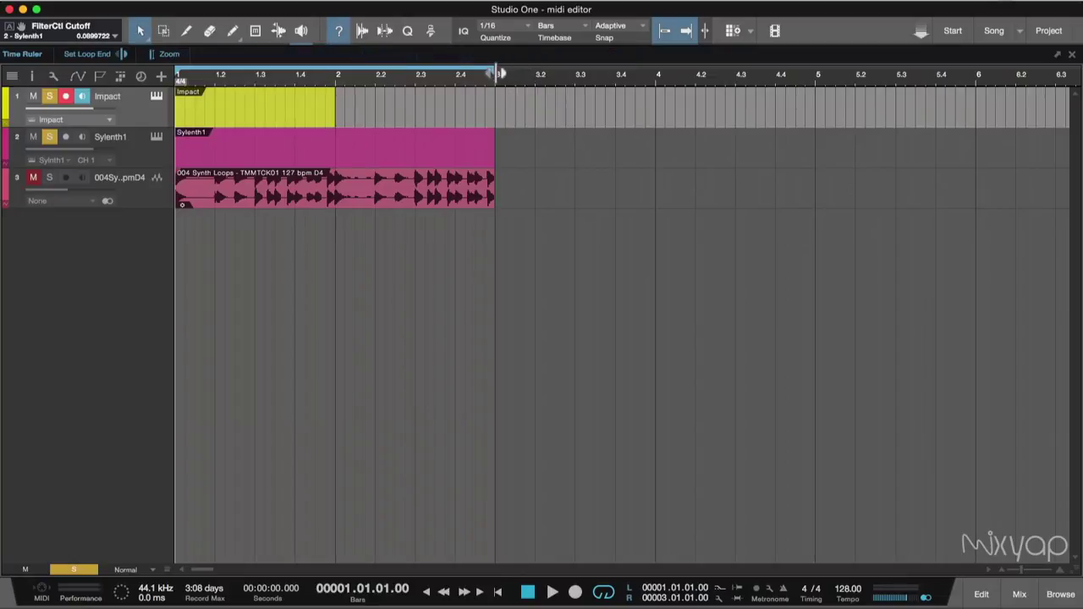
pyautogui.moveTo(497, 74); pyautogui.dragTo(817, 84)
pyautogui.click(429, 161)
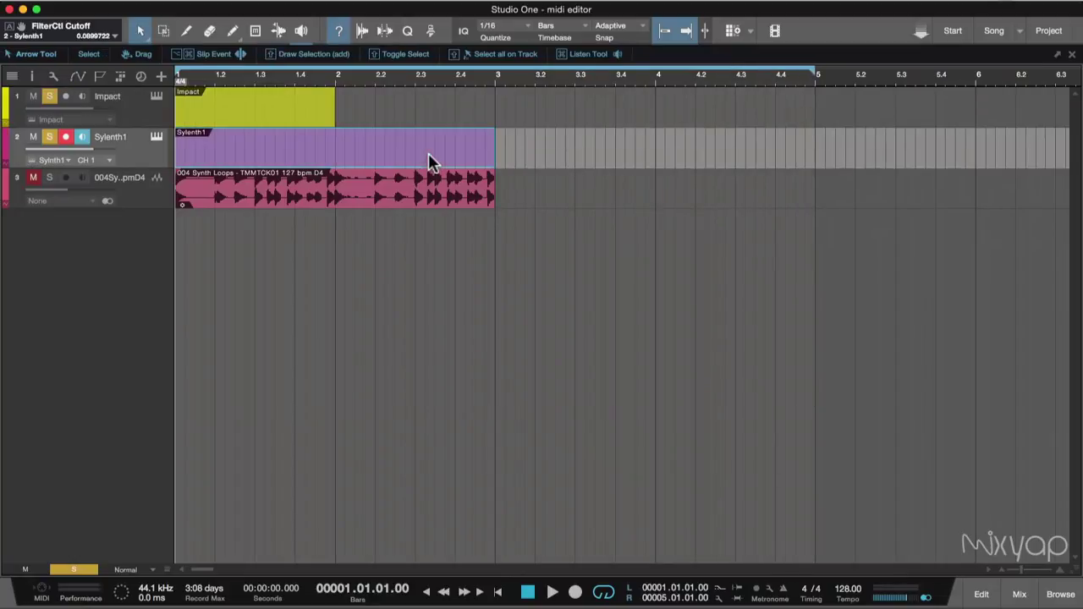
pyautogui.press('d')
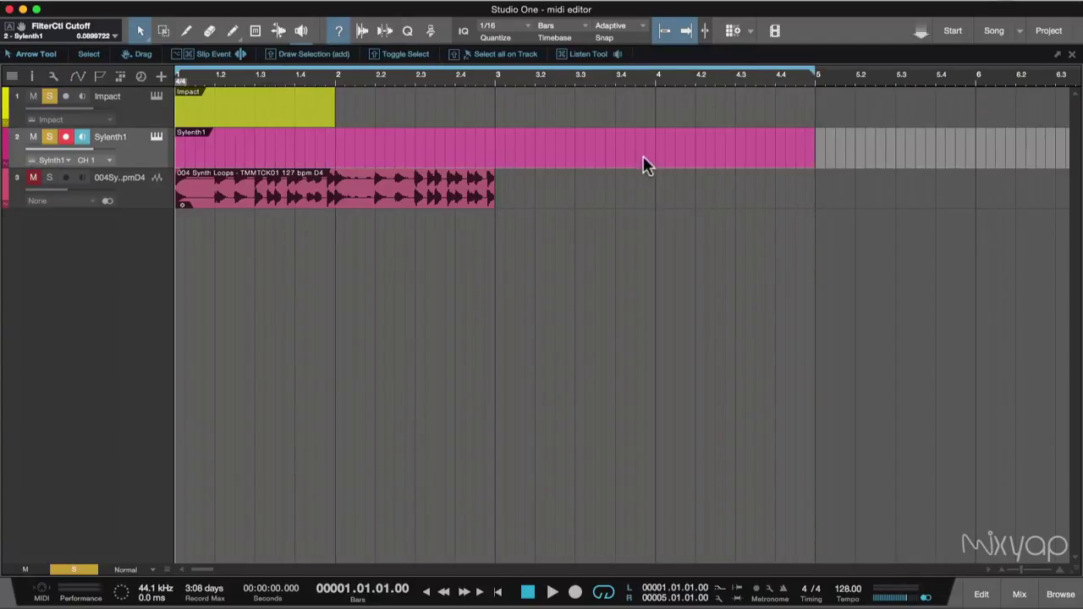
pyautogui.click(495, 163)
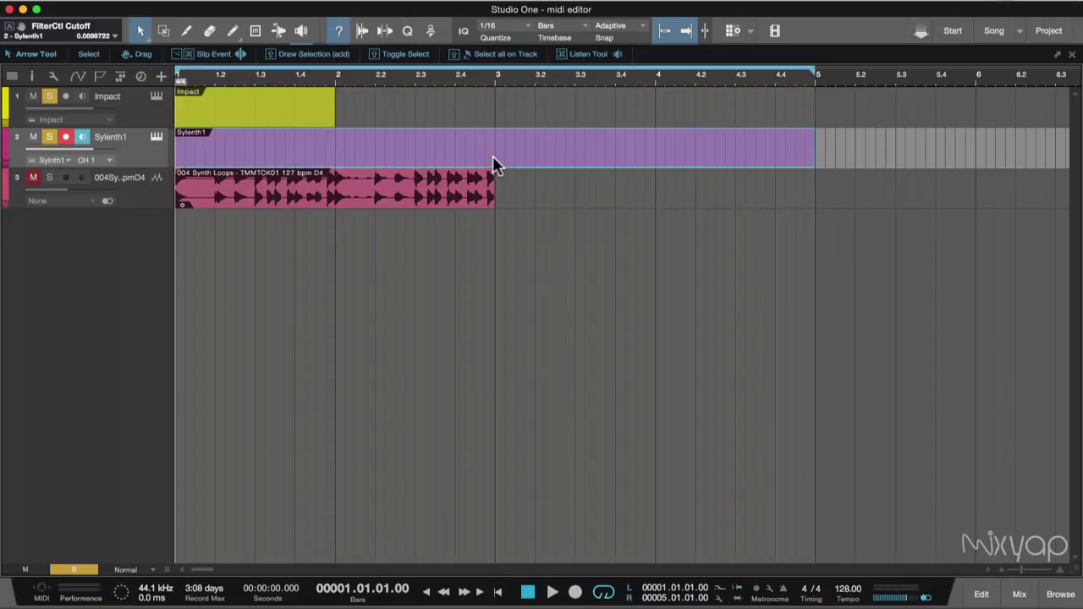
pyautogui.press('Delete')
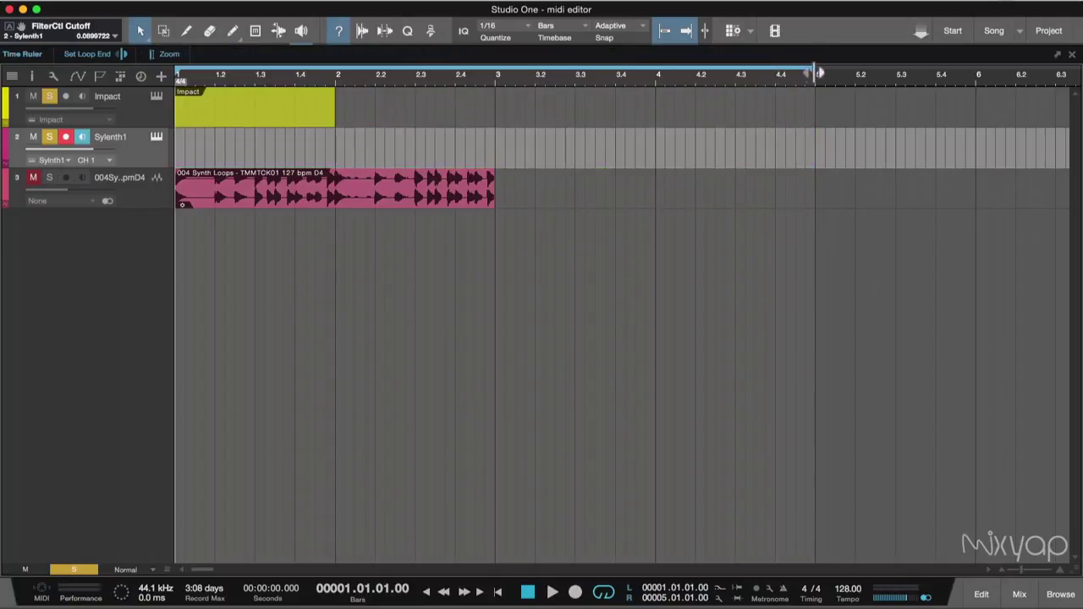
# Set the loop end to bar 2, create a one-bar part on the Sylenth1 track and open it in the note editor.
pyautogui.moveTo(817, 73); pyautogui.dragTo(336, 74)
pyautogui.press('d')
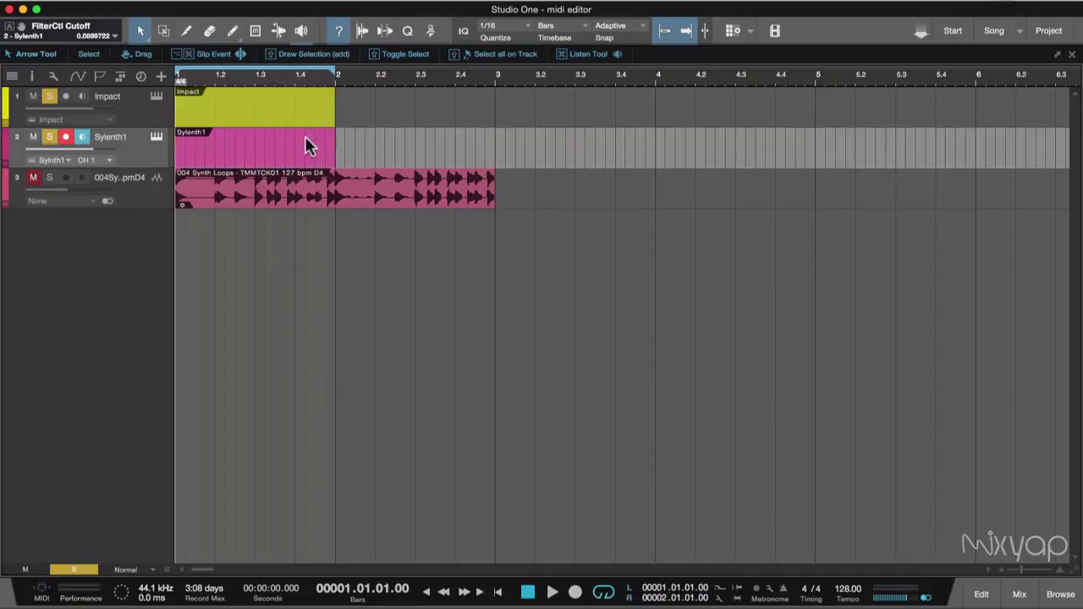
pyautogui.doubleClick(286, 143)
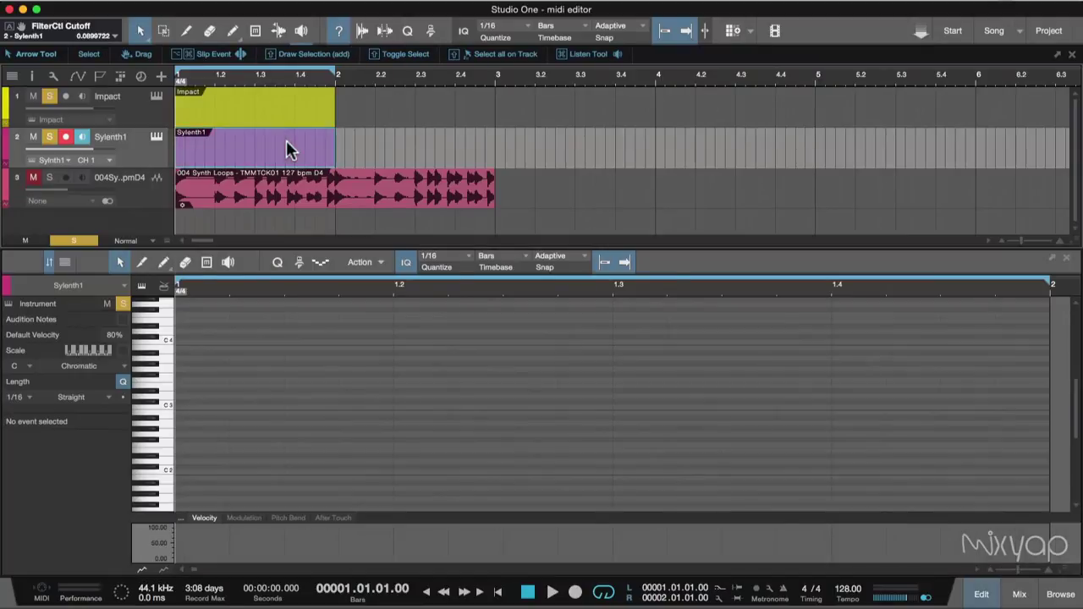
# Show the Impact part in the note editor, view Impact's drum pads in its instrument window, and close that window.
pyautogui.click(236, 104)
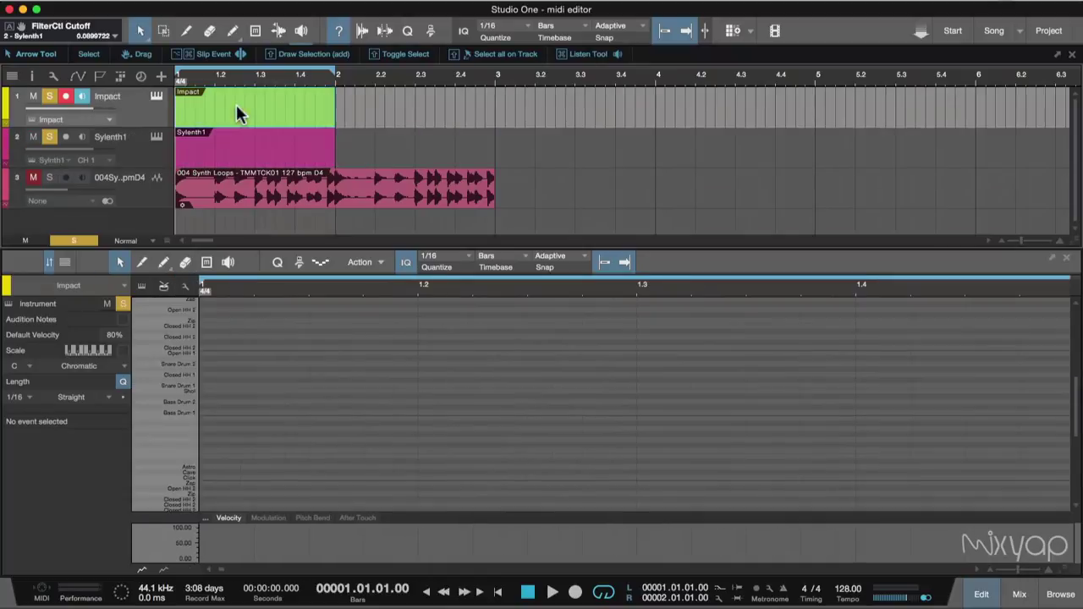
pyautogui.click(157, 97)
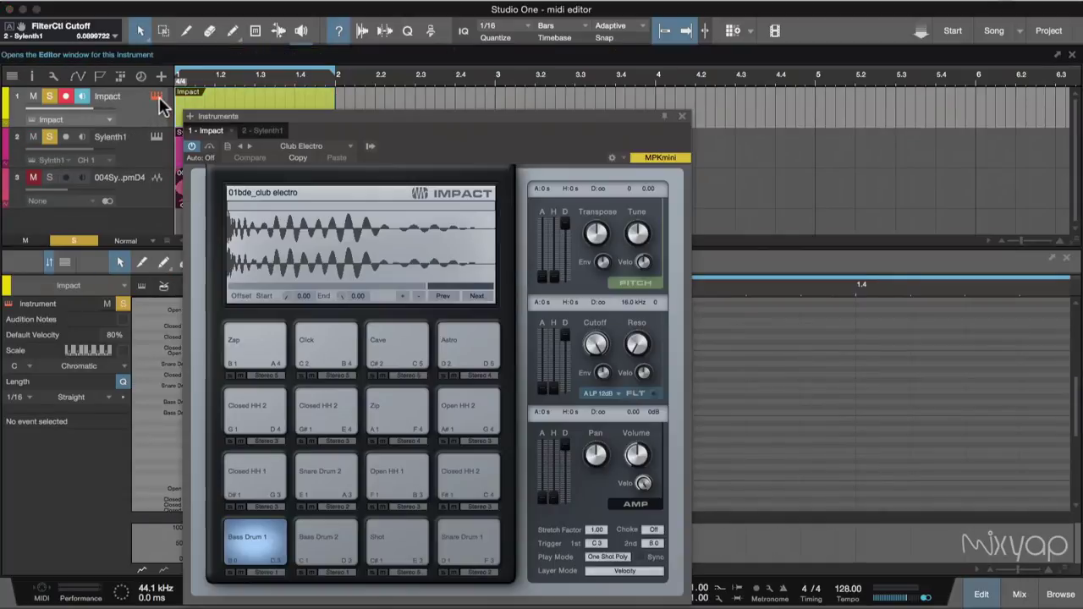
pyautogui.moveTo(564, 138); pyautogui.dragTo(633, 109)
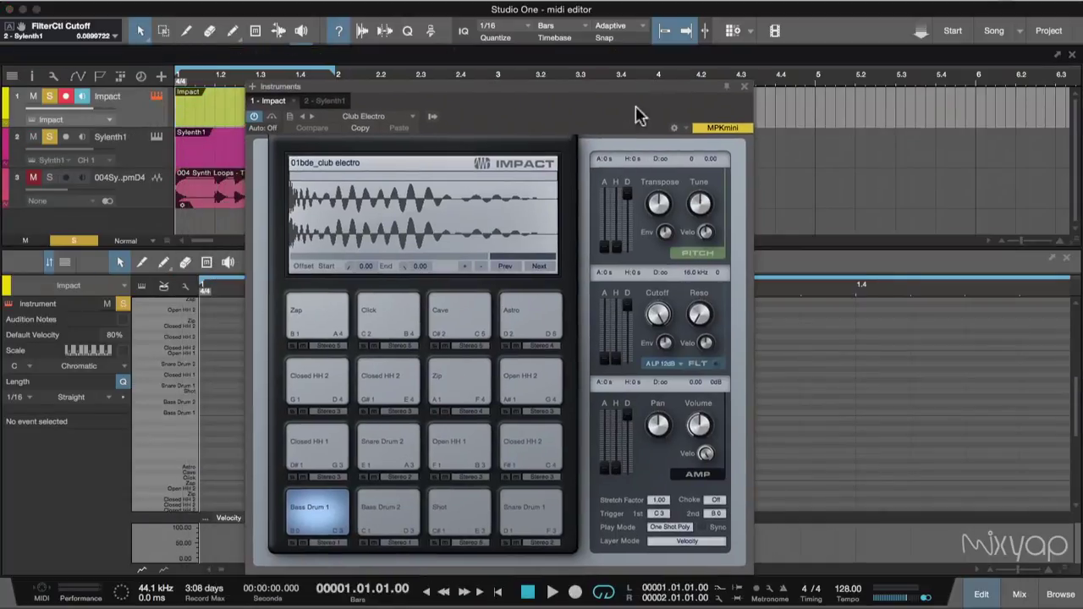
pyautogui.click(743, 87)
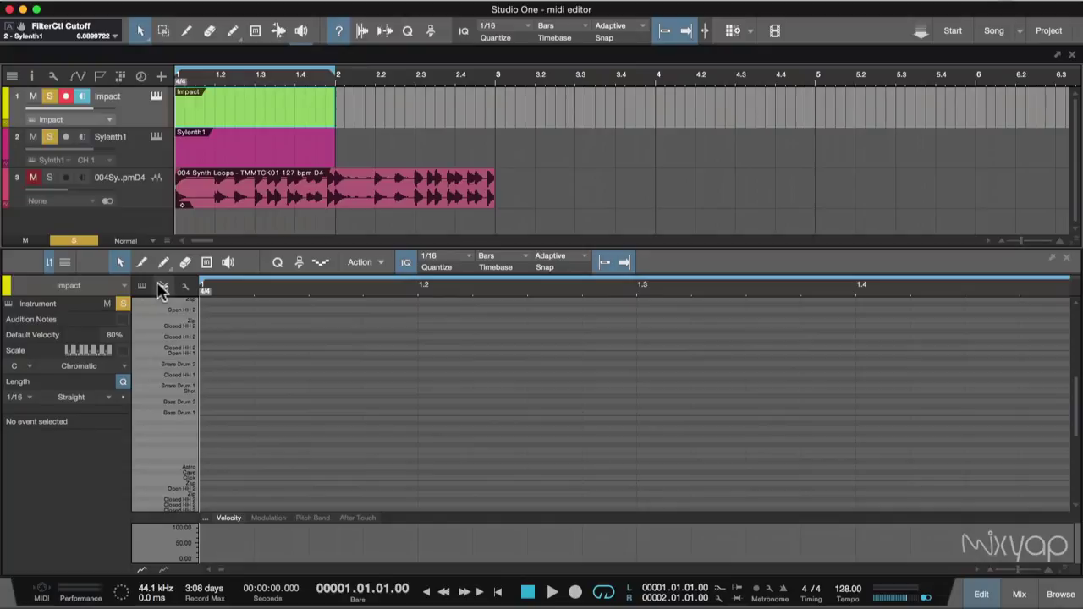
# Compare the Impact editor's piano view with its drum view, auditioning keys and viewing the drum names, and close the editor.
pyautogui.click(141, 288)
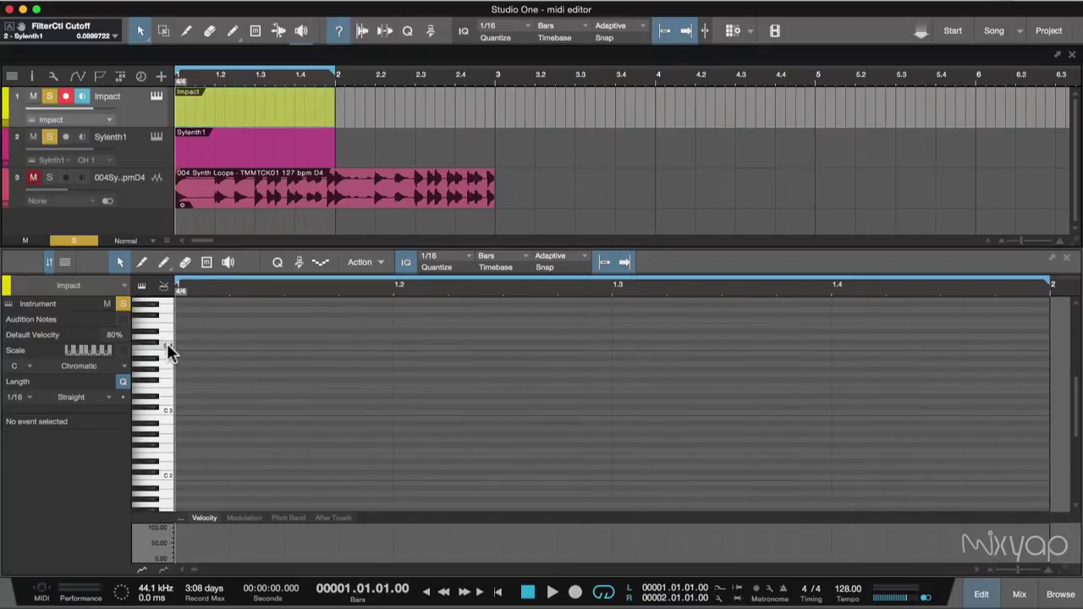
pyautogui.click(171, 387)
pyautogui.click(166, 404)
pyautogui.click(164, 288)
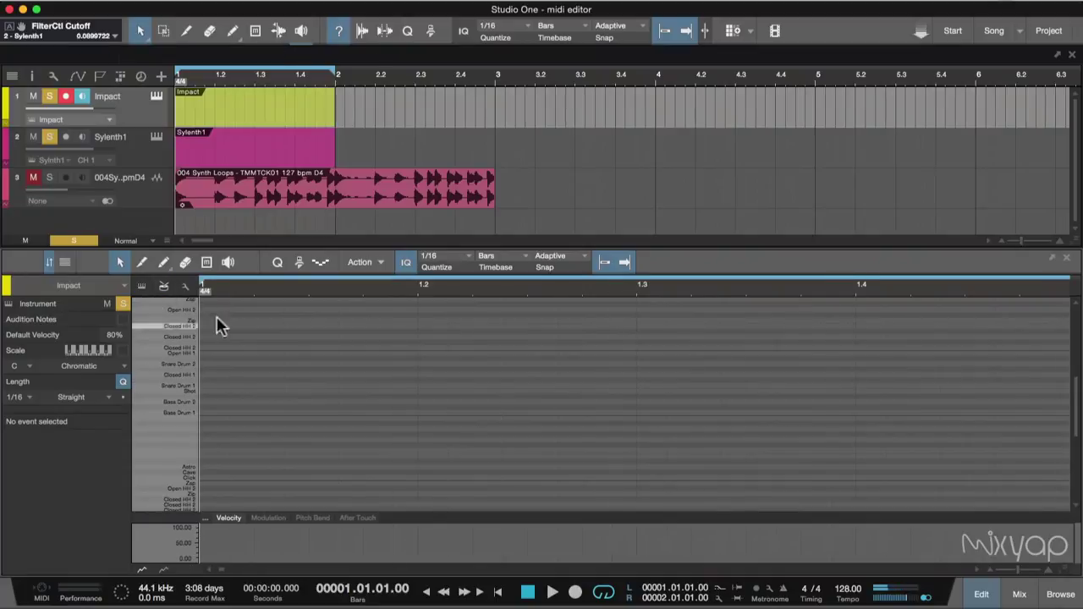
pyautogui.scroll(4, 193, 330)
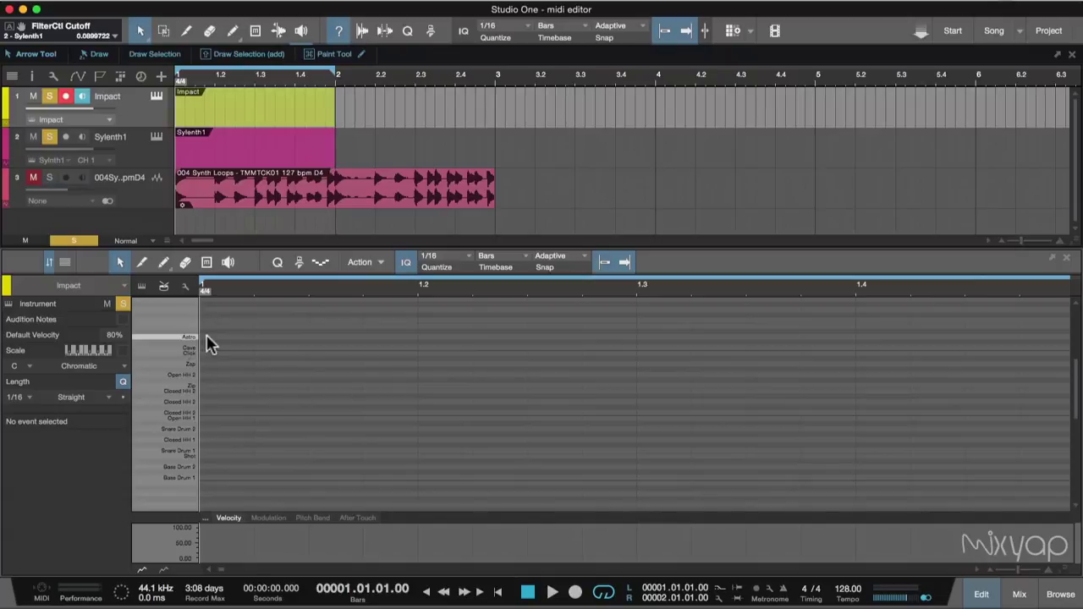
pyautogui.click(1065, 262)
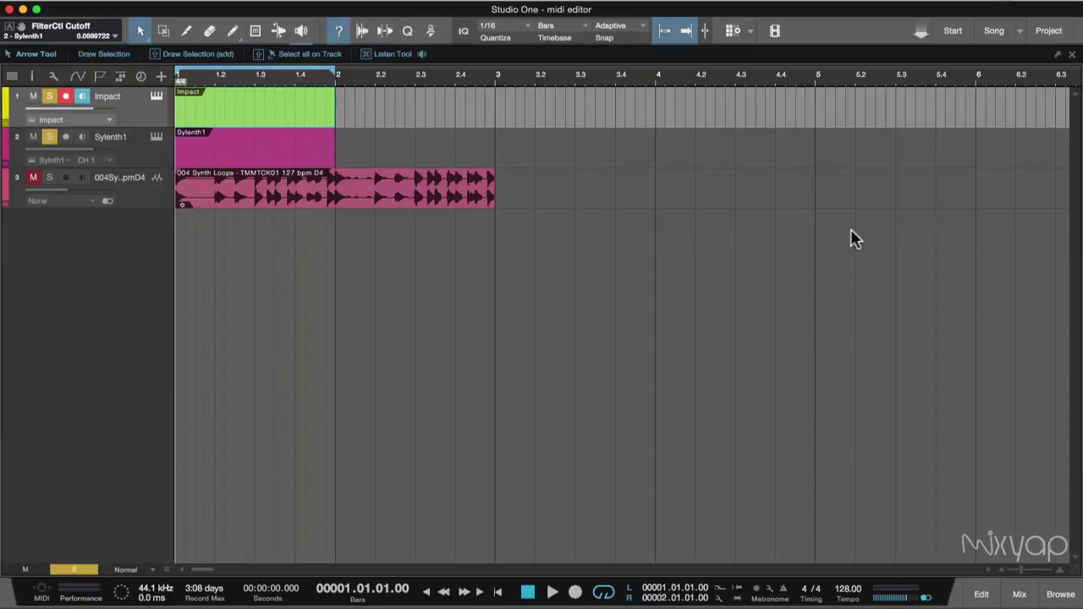
# Open the Sylenth1 part in the note editor, mute the track instead of soloing it, and disarm its recording.
pyautogui.click(258, 157)
pyautogui.doubleClick(255, 149)
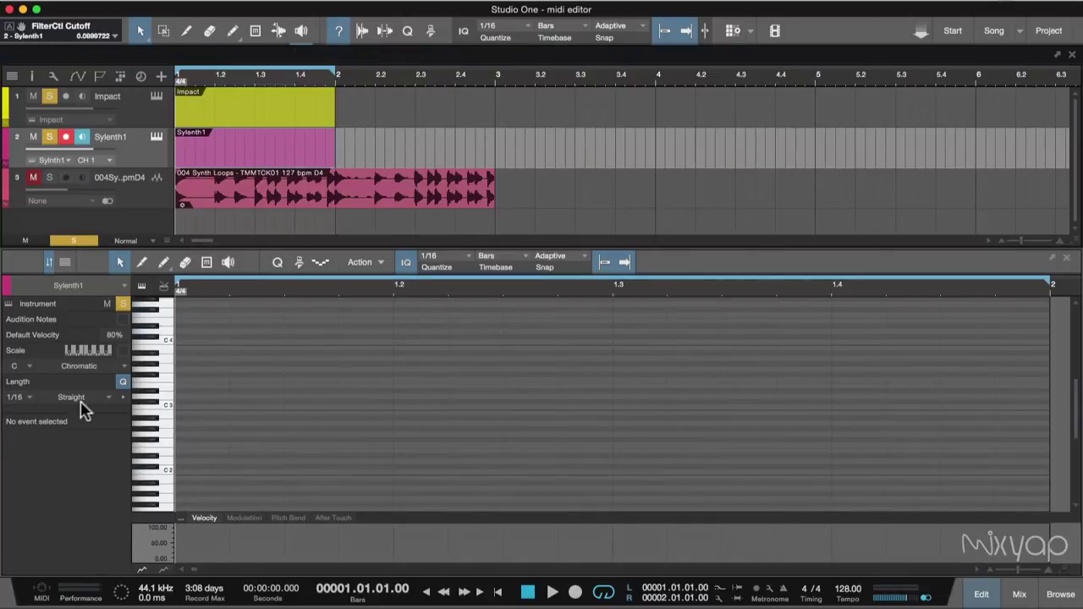
pyautogui.click(123, 303)
pyautogui.click(108, 303)
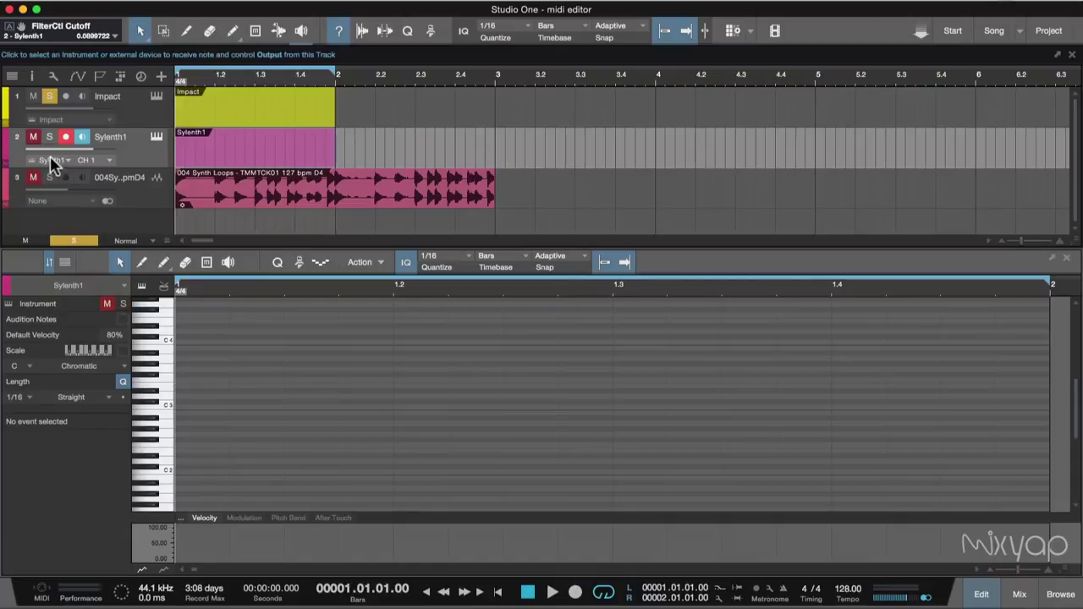
pyautogui.click(66, 136)
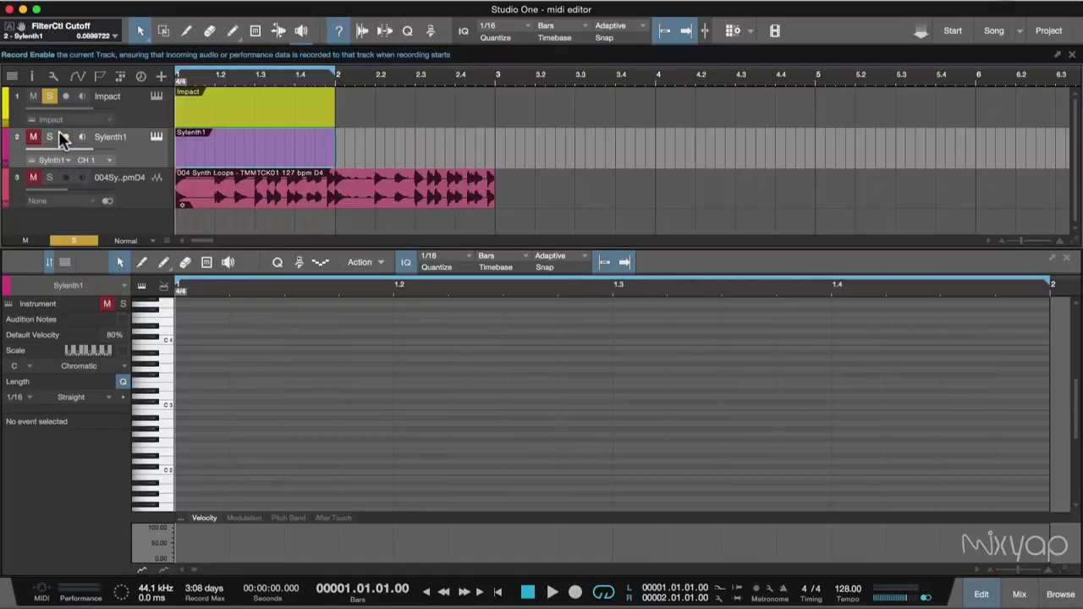
pyautogui.click(107, 304)
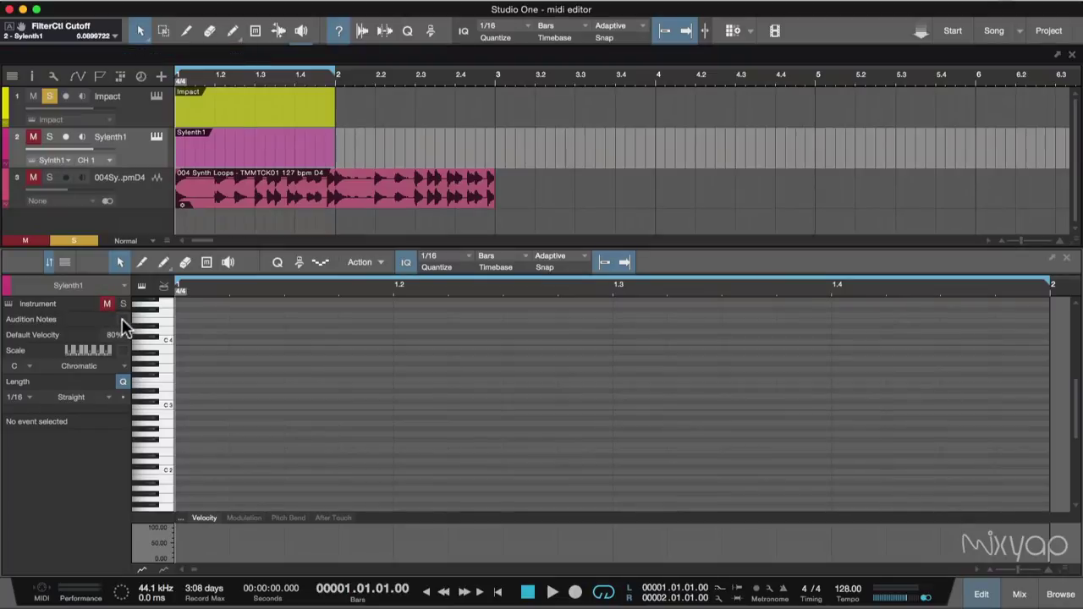
# With Audition Notes on, draw two consecutive 1/16 C3 notes at the bar's start and switch the Sylenth1 track from mute to solo.
pyautogui.click(195, 408)
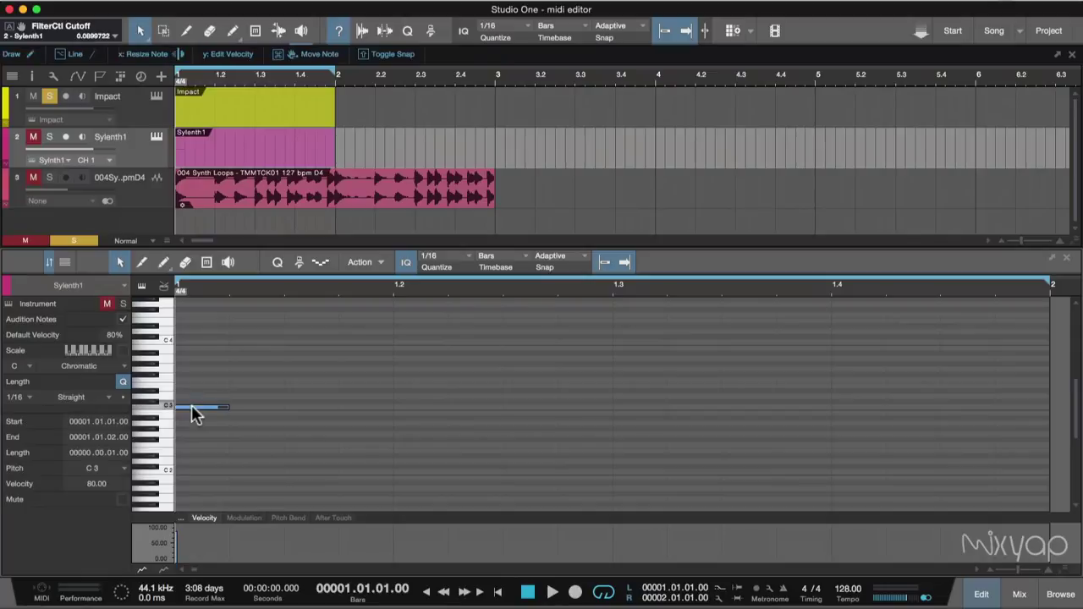
pyautogui.click(252, 408)
pyautogui.click(49, 137)
pyautogui.click(33, 136)
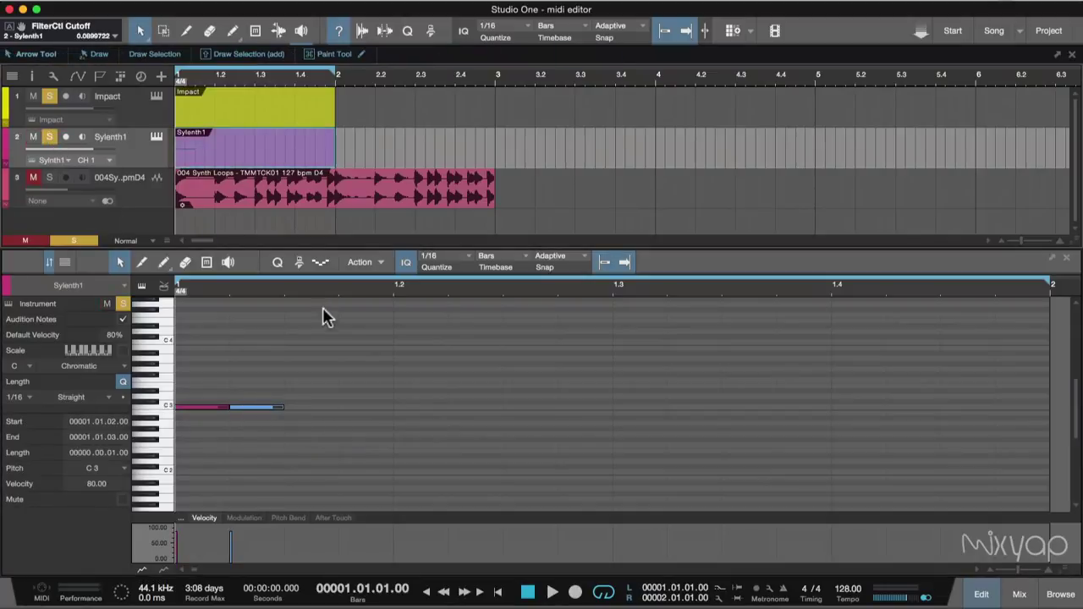
# Remove the second C3 note and add 1/16 notes at C3 on 1.1.3 and F3 on 1.1.4.
pyautogui.click(311, 408)
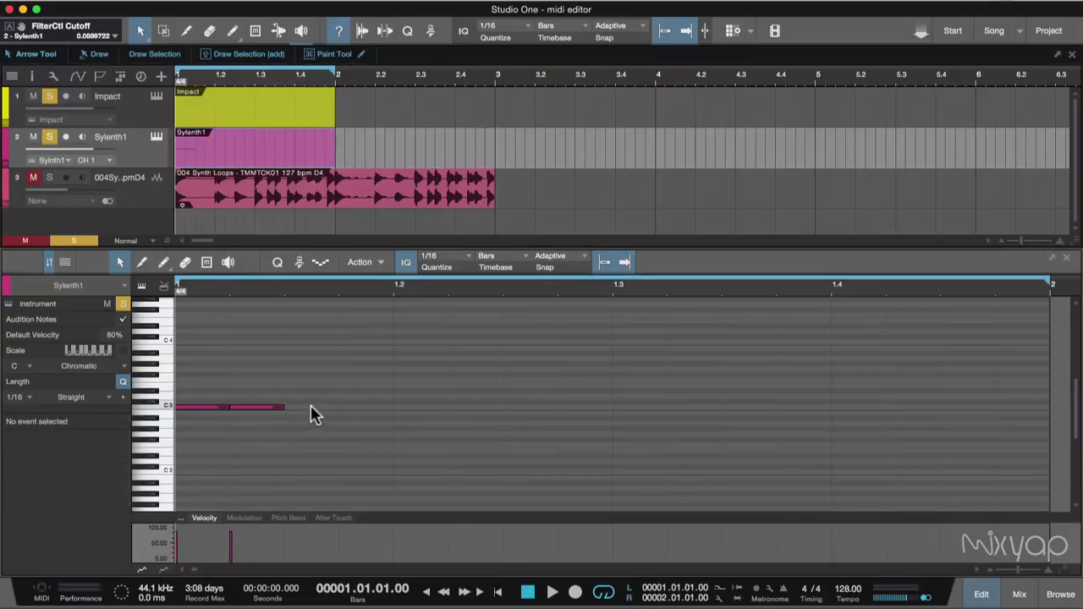
pyautogui.doubleClick(256, 409)
pyautogui.click(218, 408)
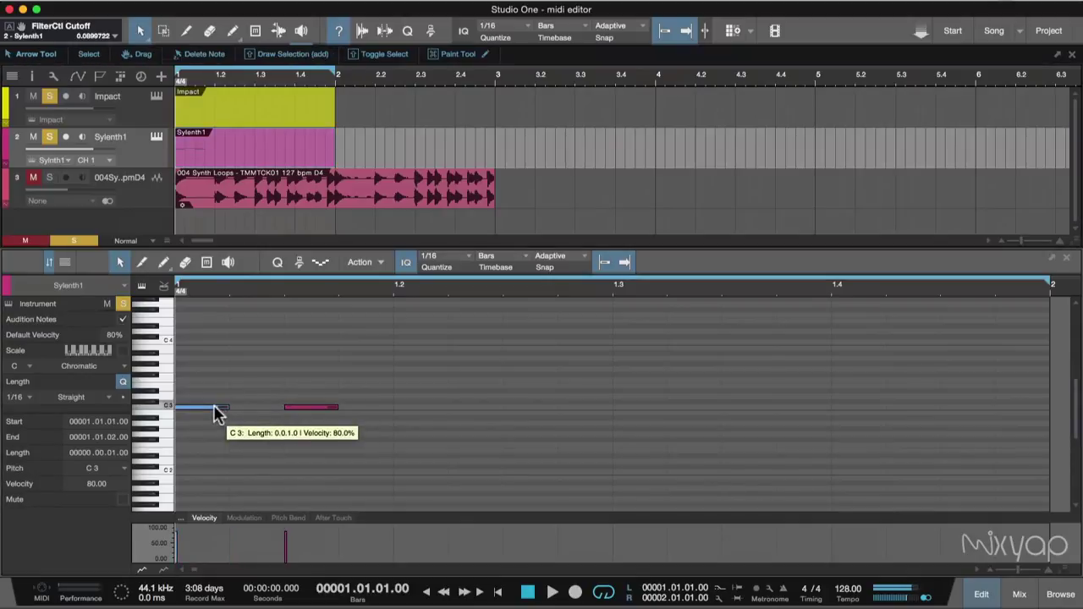
pyautogui.click(333, 408)
pyautogui.click(353, 389)
pyautogui.doubleClick(353, 381)
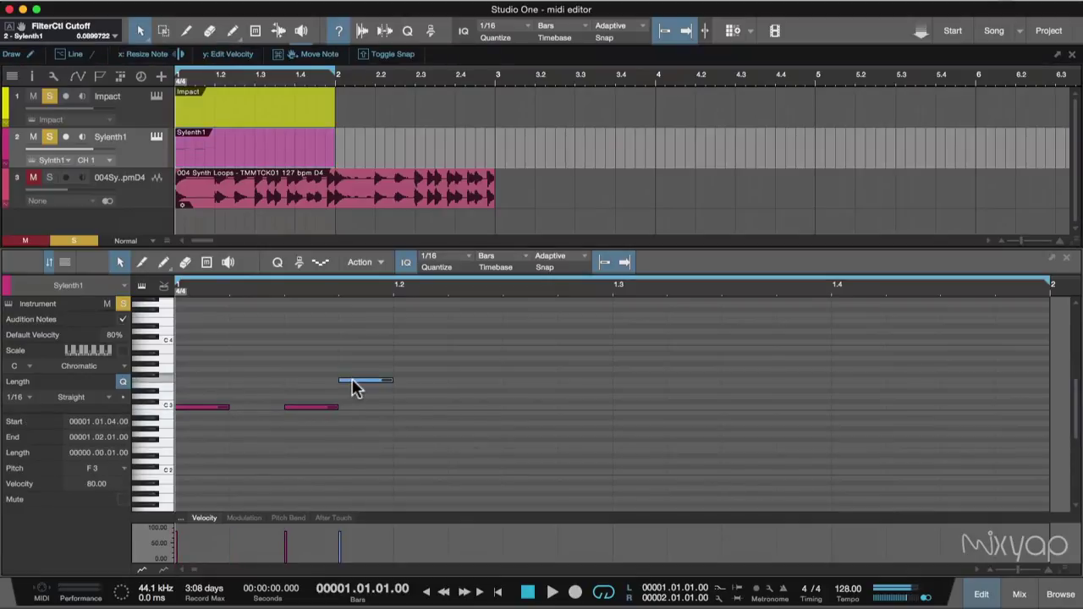
# Select all the notes in the Sylenth1 part and delete them.
pyautogui.moveTo(468, 357); pyautogui.dragTo(187, 504)
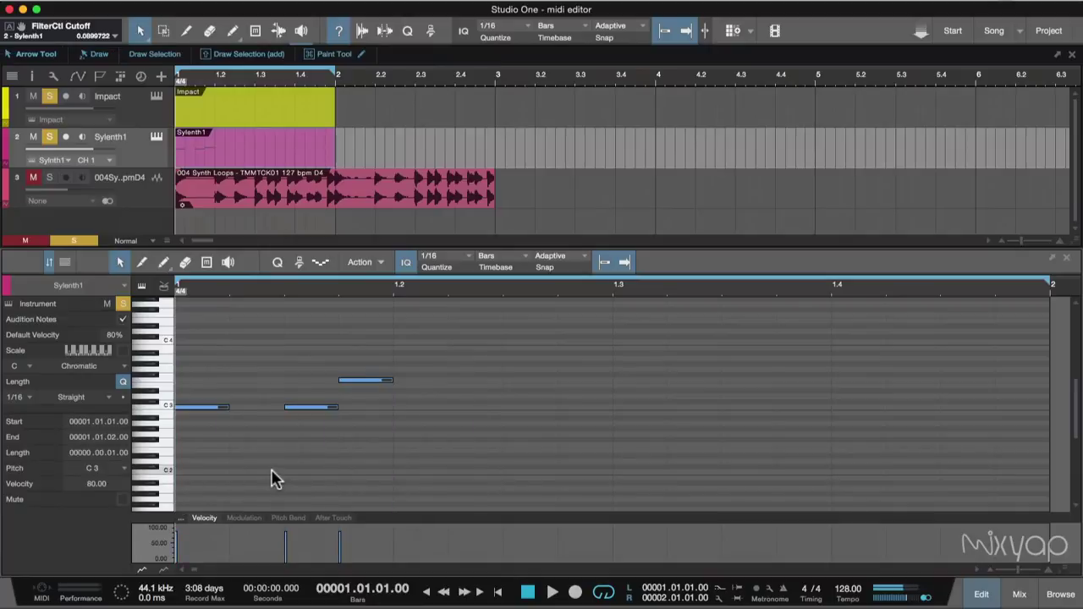
pyautogui.press('Delete')
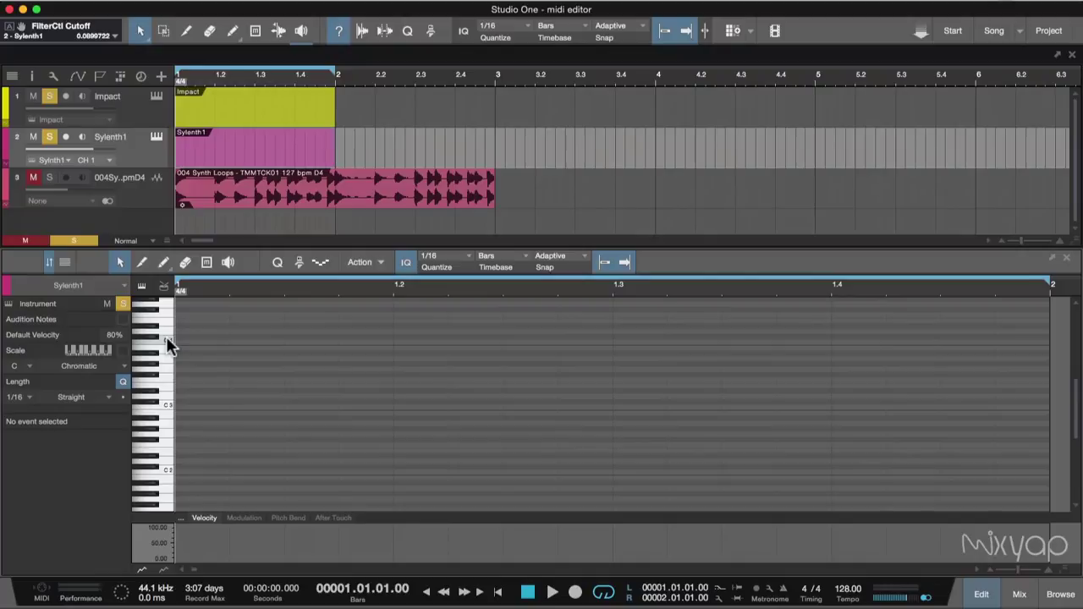
# Turn the Scale option on and back off, and look through the note length types without changing Straight.
pyautogui.click(122, 351)
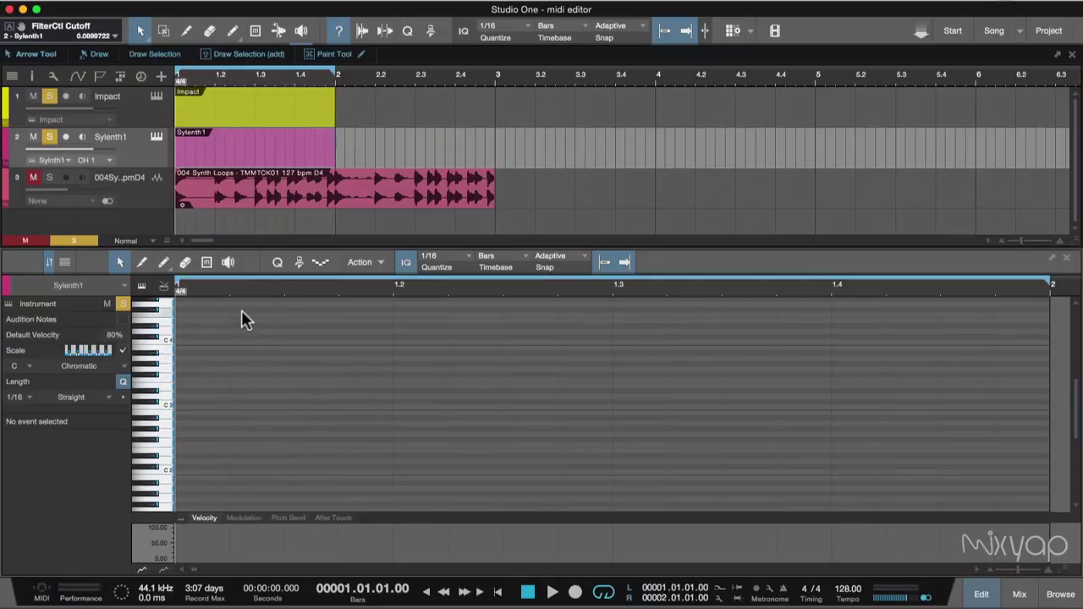
pyautogui.click(123, 351)
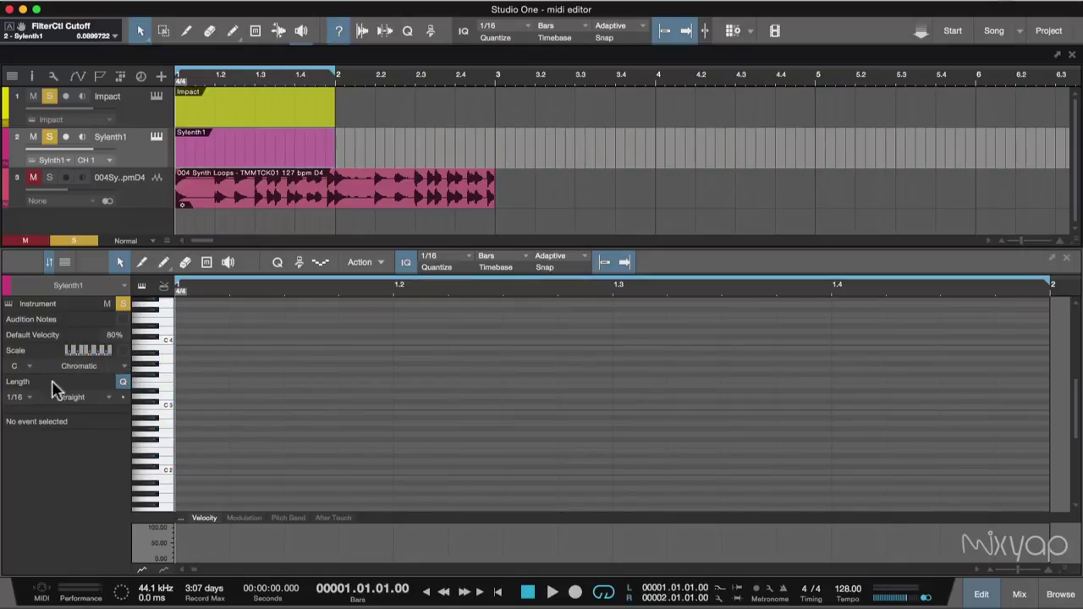
pyautogui.click(123, 385)
pyautogui.click(103, 397)
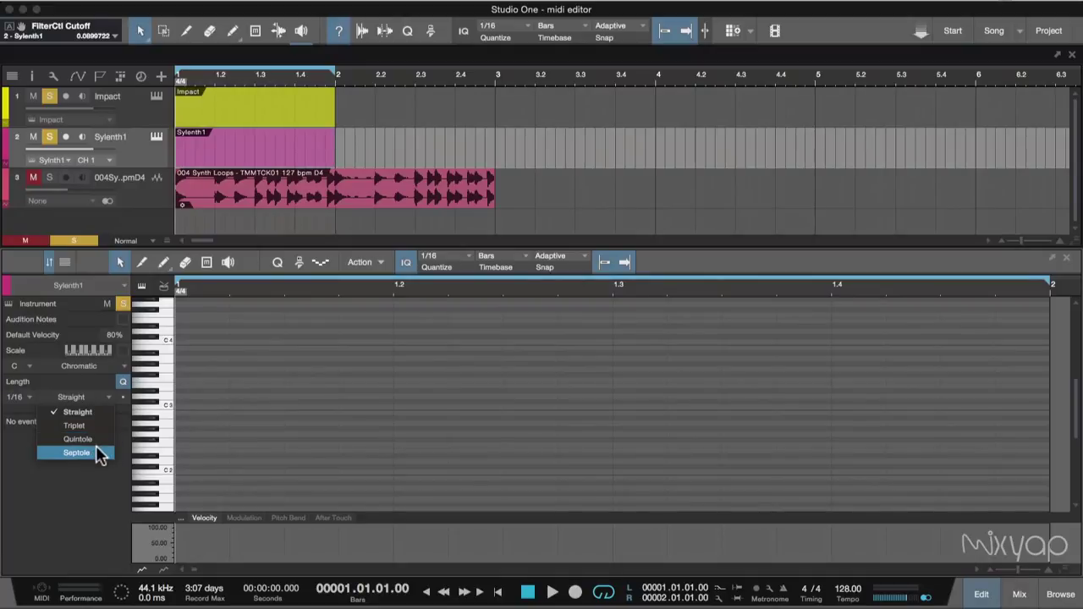
pyautogui.click(102, 496)
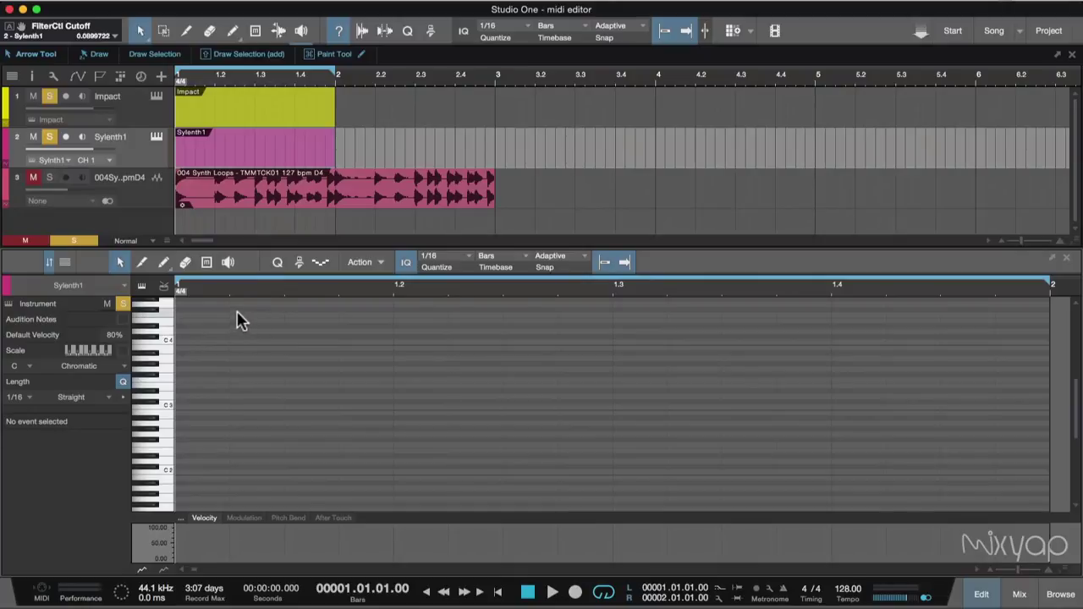
# Audition the C3 key and draw a 1/16 C3 note at the start of the Sylenth1 part.
pyautogui.scroll(3, 237, 320)
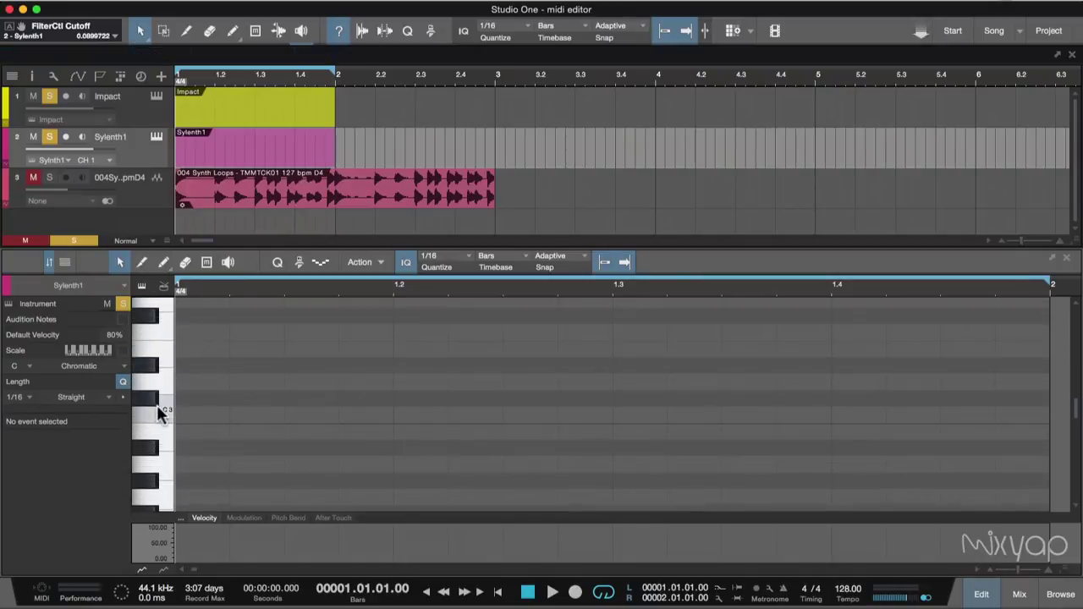
pyautogui.scroll(-3, 165, 405)
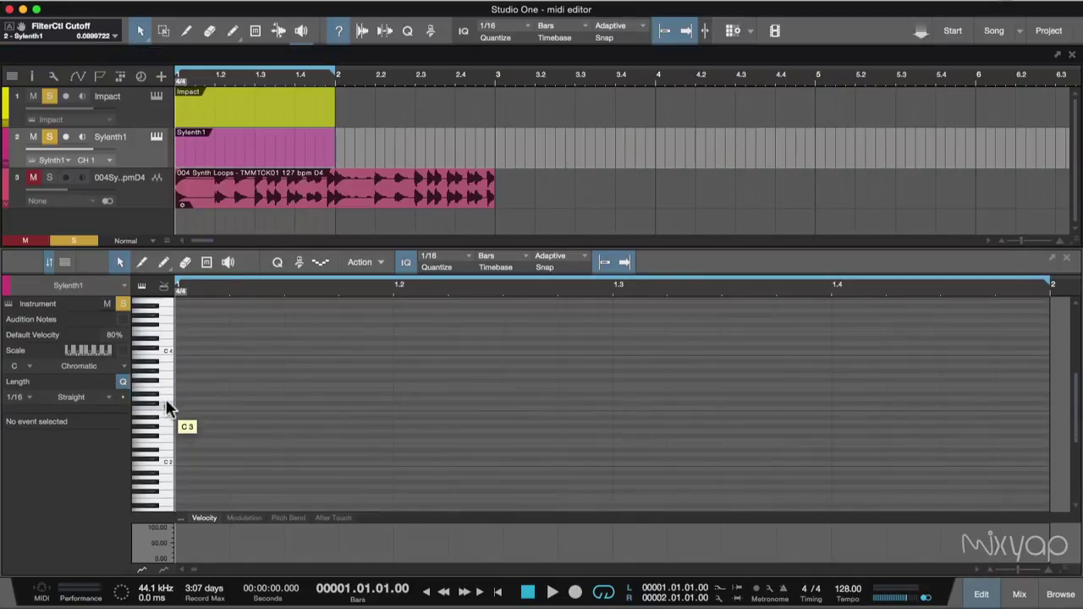
pyautogui.scroll(3, 165, 404)
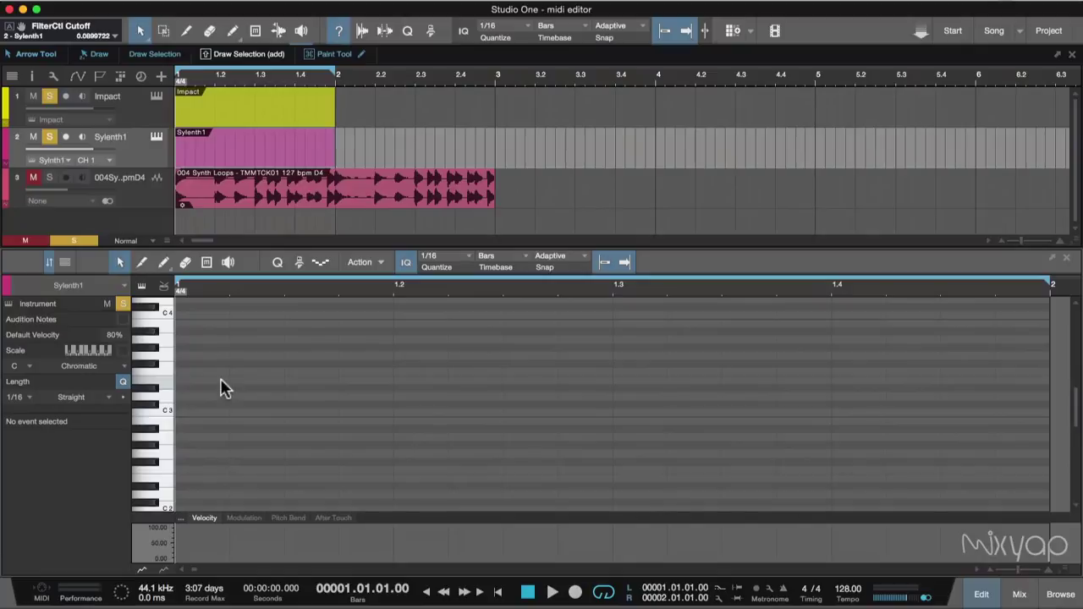
pyautogui.scroll(-4, 224, 388)
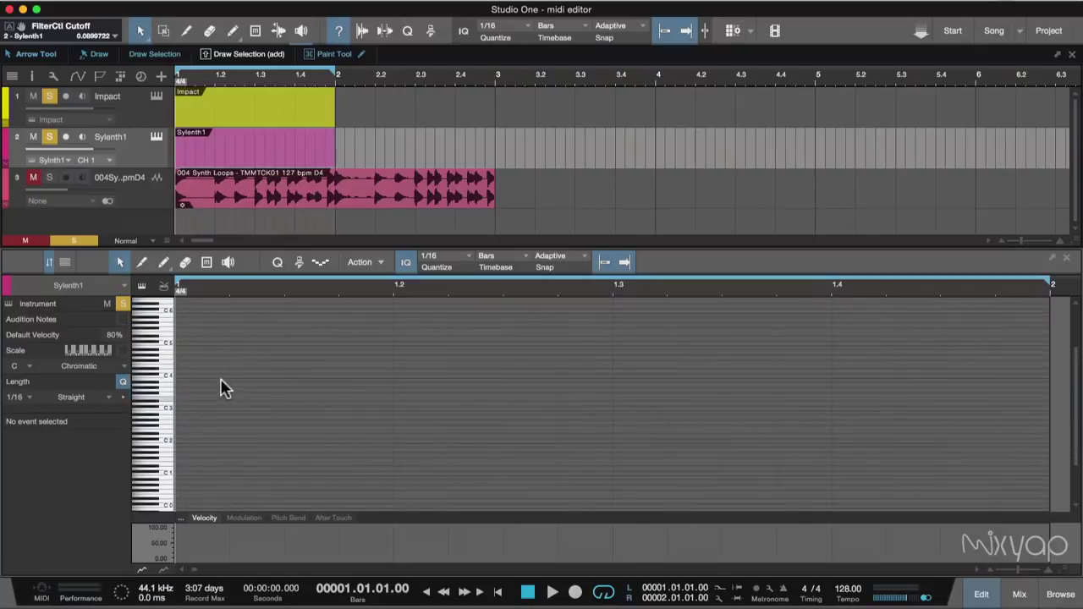
pyautogui.scroll(4, 224, 389)
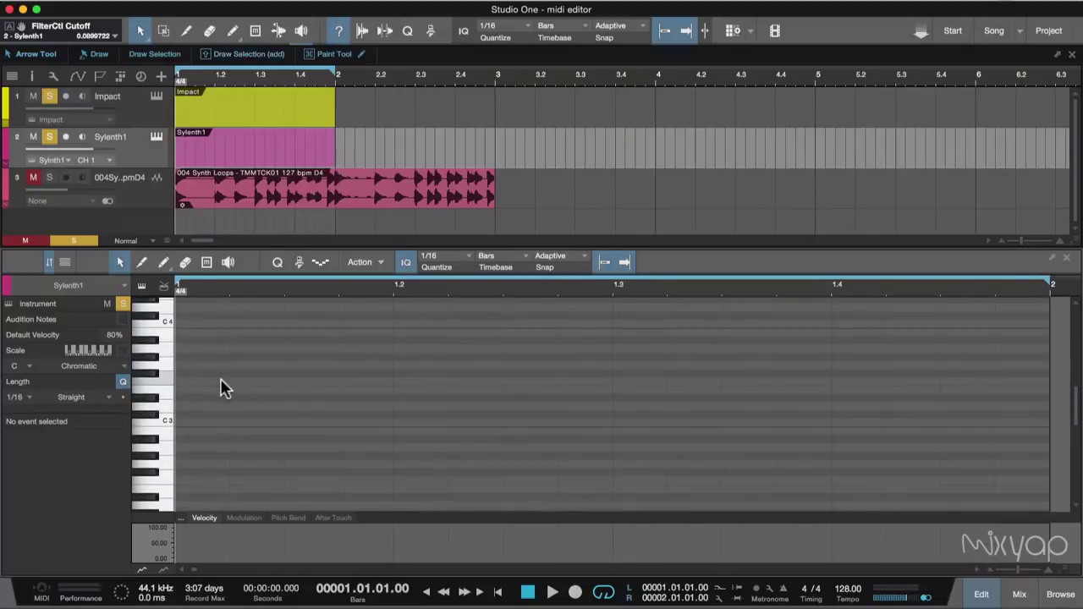
pyautogui.scroll(4, 224, 388)
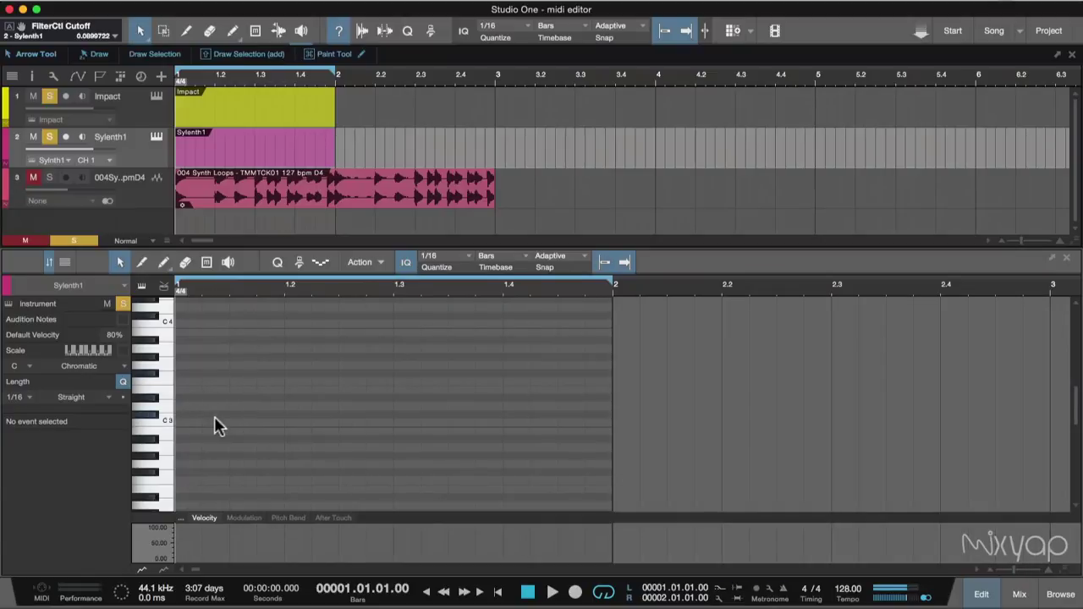
pyautogui.click(163, 413)
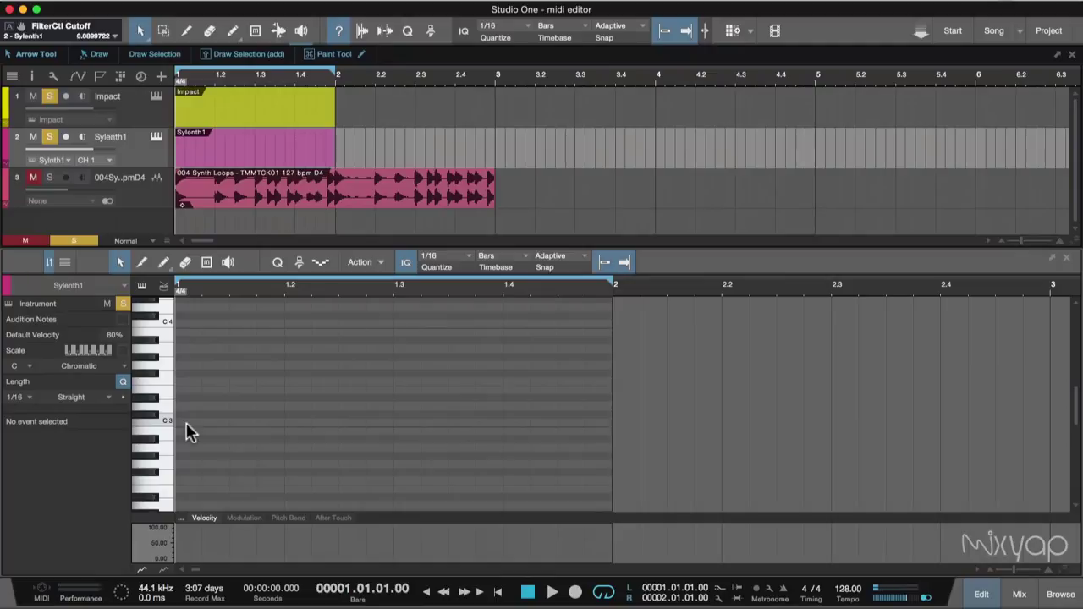
pyautogui.doubleClick(190, 430)
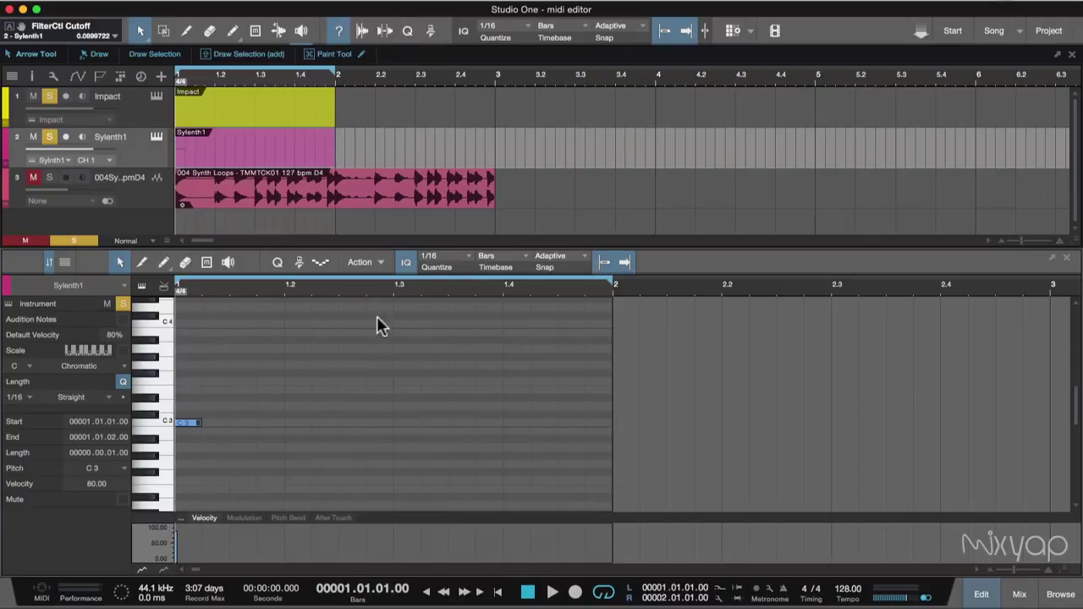
# Set the note editor's quantize value to 1/4 and draw quarter-length C3 notes at 1.2 and 1.4.
pyautogui.click(469, 258)
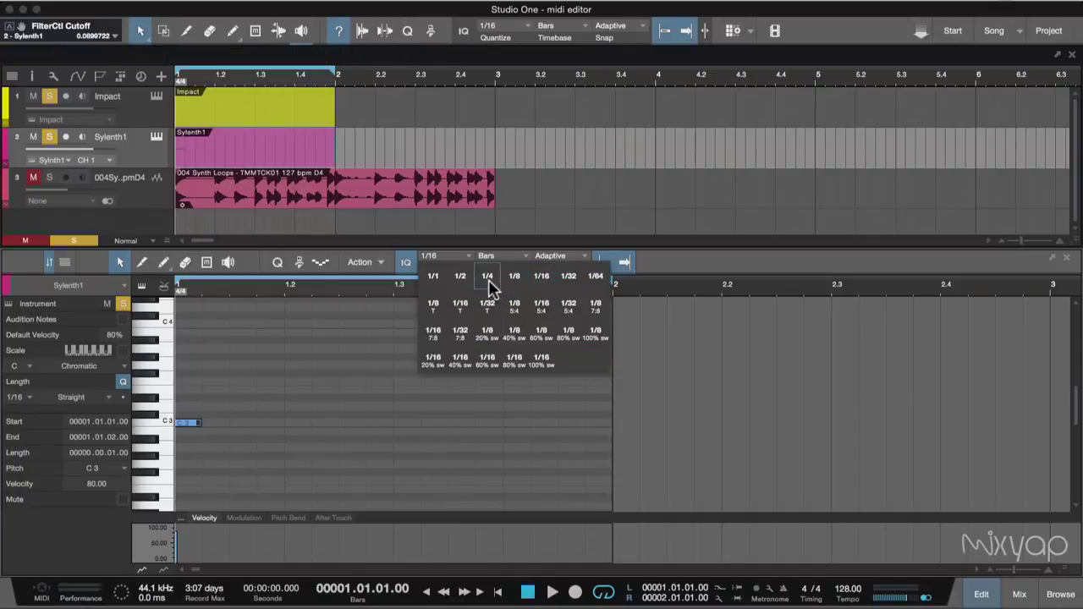
pyautogui.click(492, 283)
pyautogui.click(309, 427)
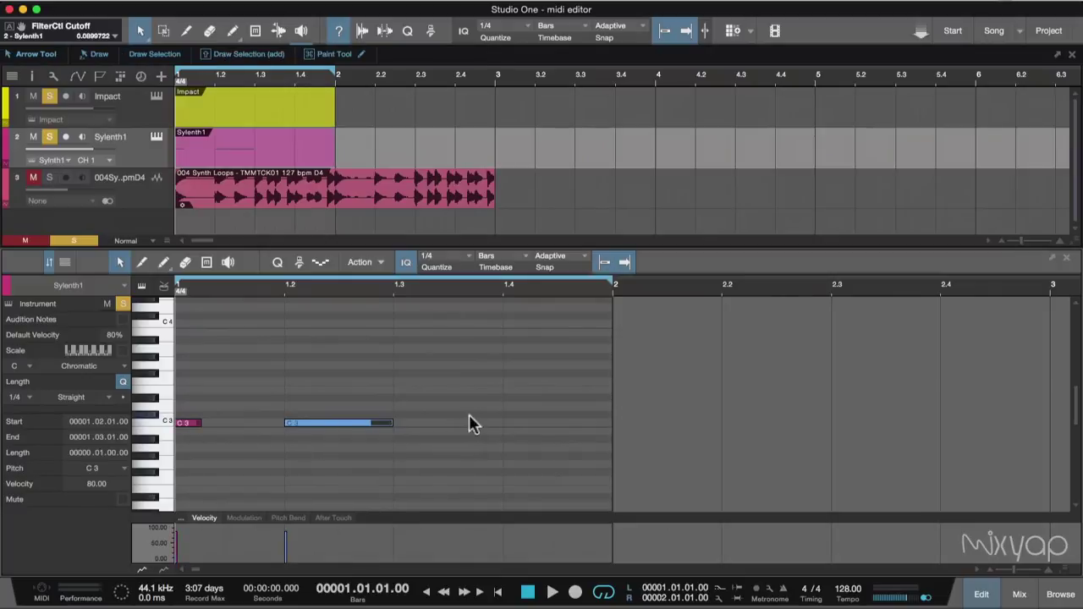
pyautogui.click(515, 423)
# Set the quantize value to 1/64 and draw five separate 1/64 C3 notes between 1.3 and 1.4.
pyautogui.click(459, 264)
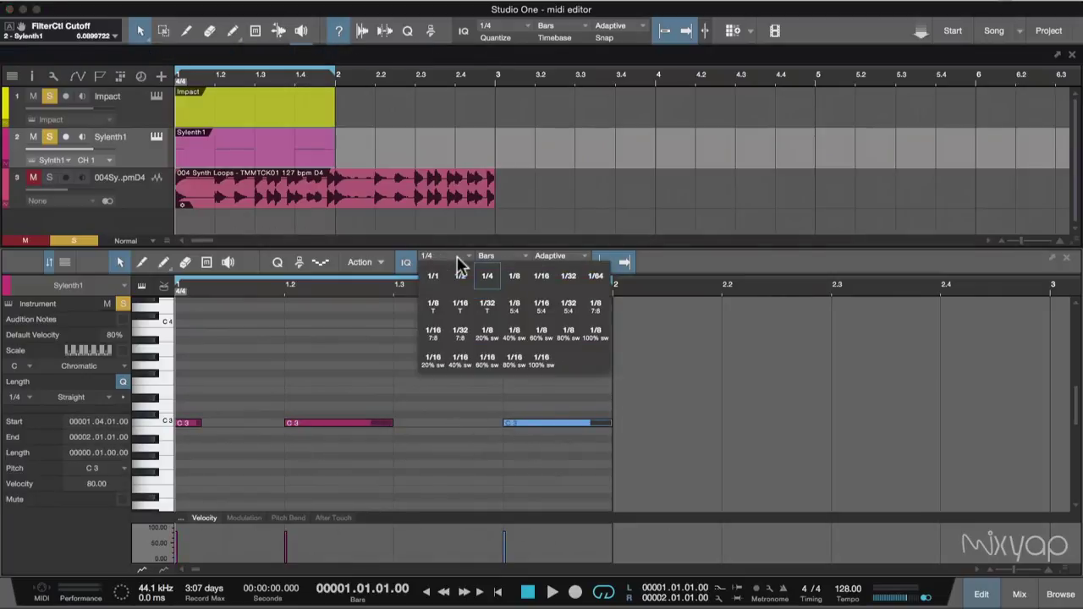
pyautogui.click(597, 279)
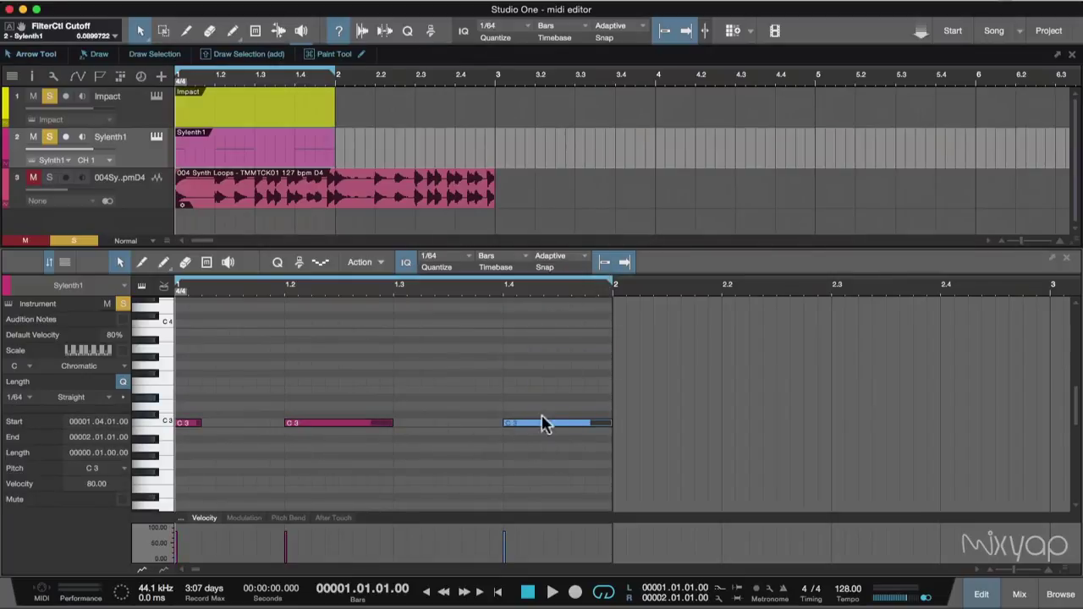
pyautogui.click(457, 422)
pyautogui.click(475, 423)
pyautogui.click(438, 423)
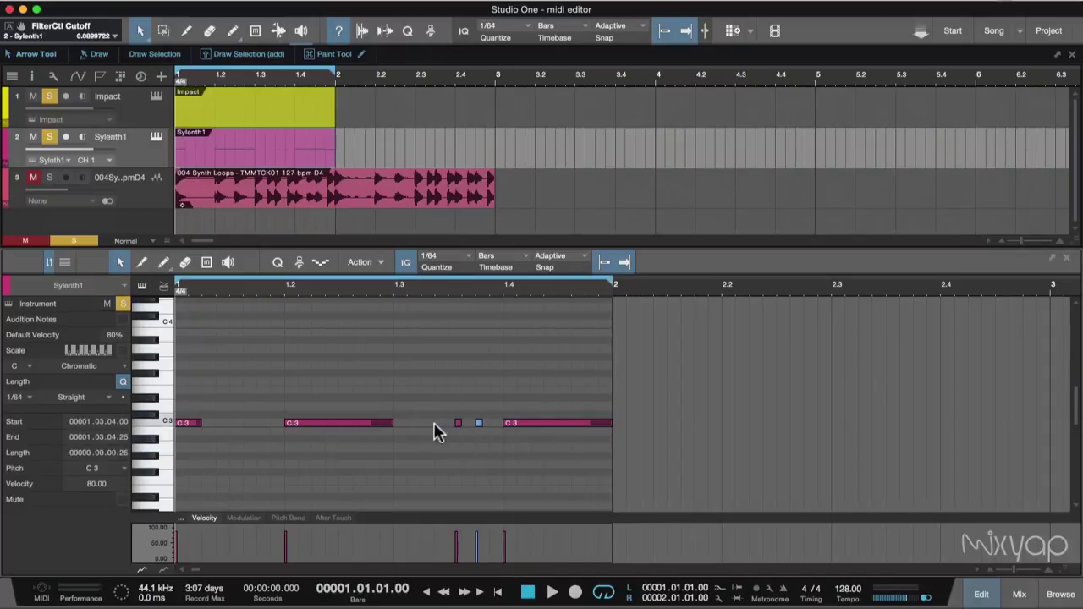
pyautogui.press('e')
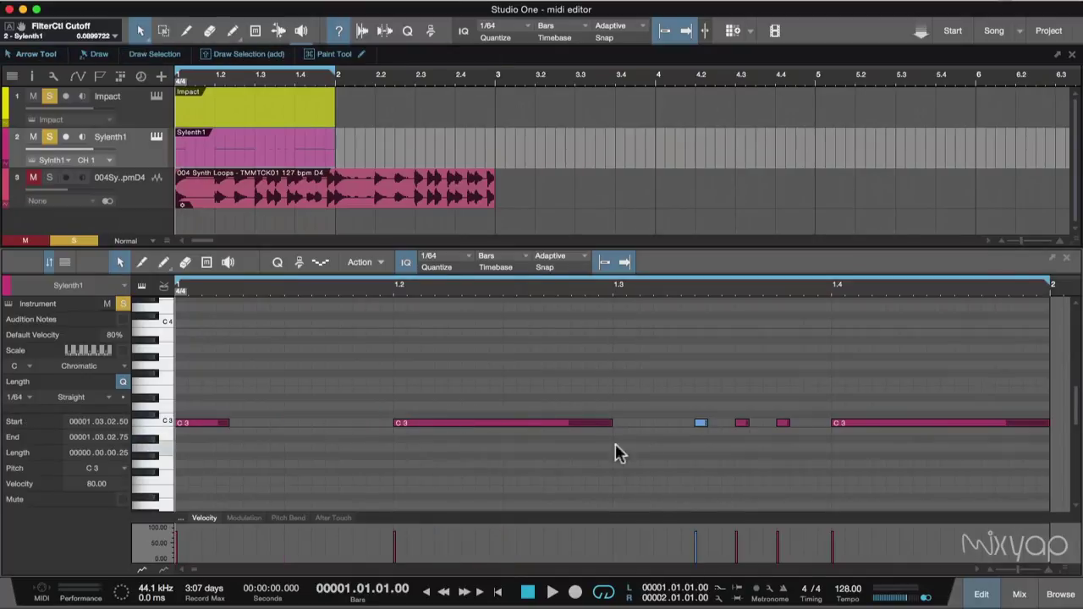
pyautogui.click(670, 423)
pyautogui.moveTo(671, 423); pyautogui.dragTo(647, 423)
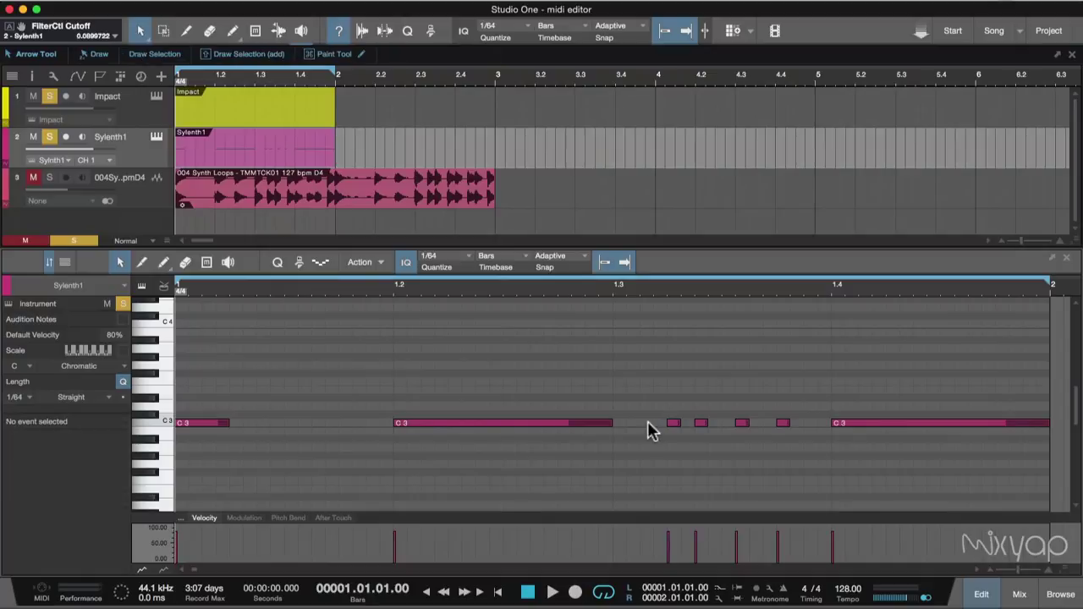
pyautogui.press('w')
pyautogui.press('w')
pyautogui.press('e')
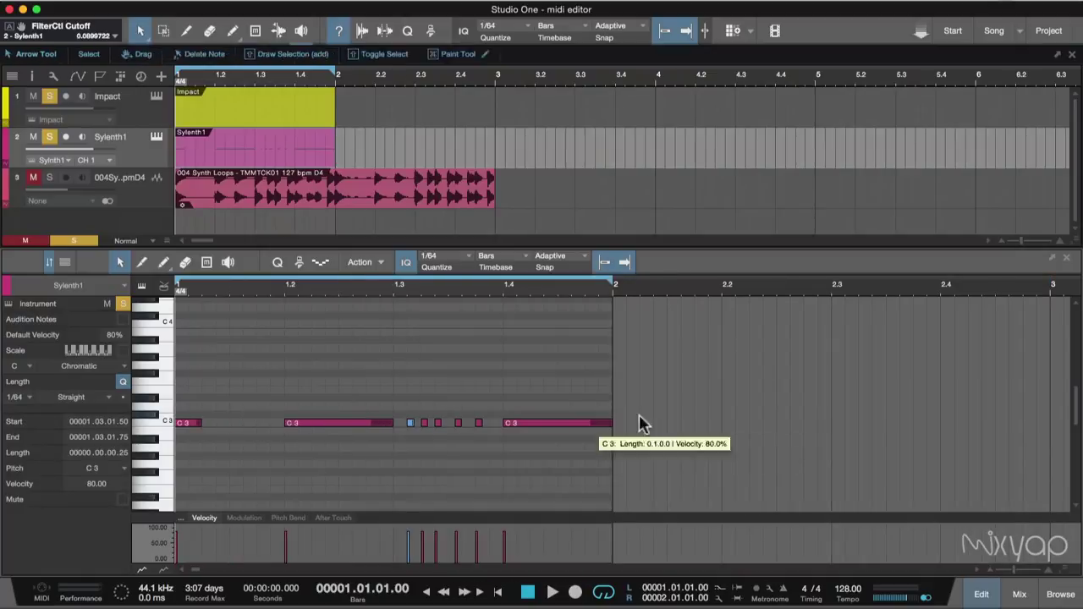
# Select every note in the Sylenth1 part and delete them.
pyautogui.moveTo(665, 395); pyautogui.dragTo(110, 506)
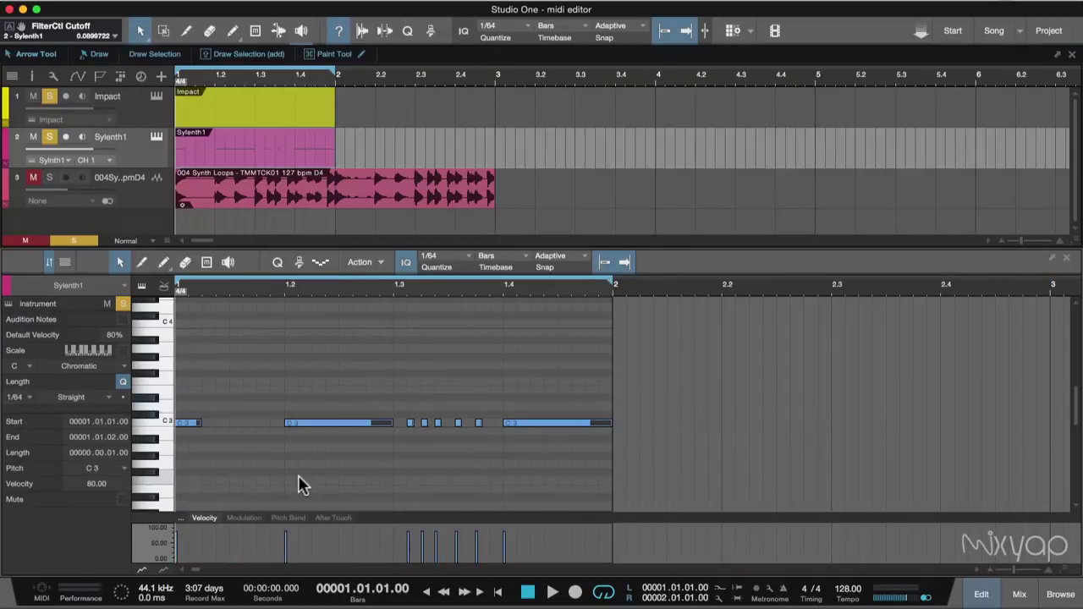
pyautogui.press('Delete')
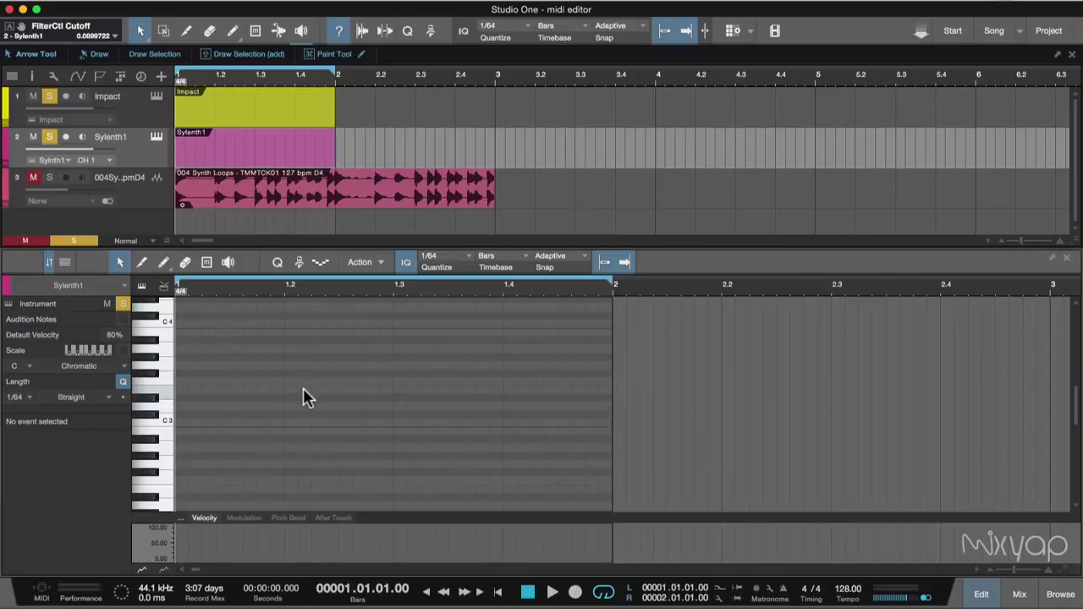
# Try the 1/8 60% swing quantize value, and set the quantize to plain 1/8.
pyautogui.click(461, 260)
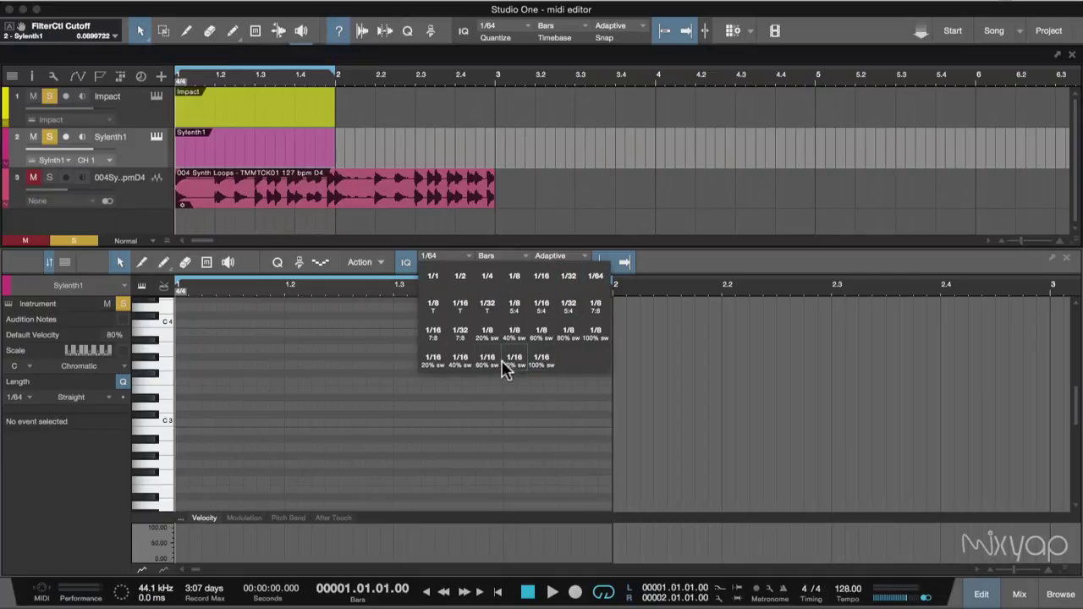
pyautogui.click(304, 444)
pyautogui.press('e')
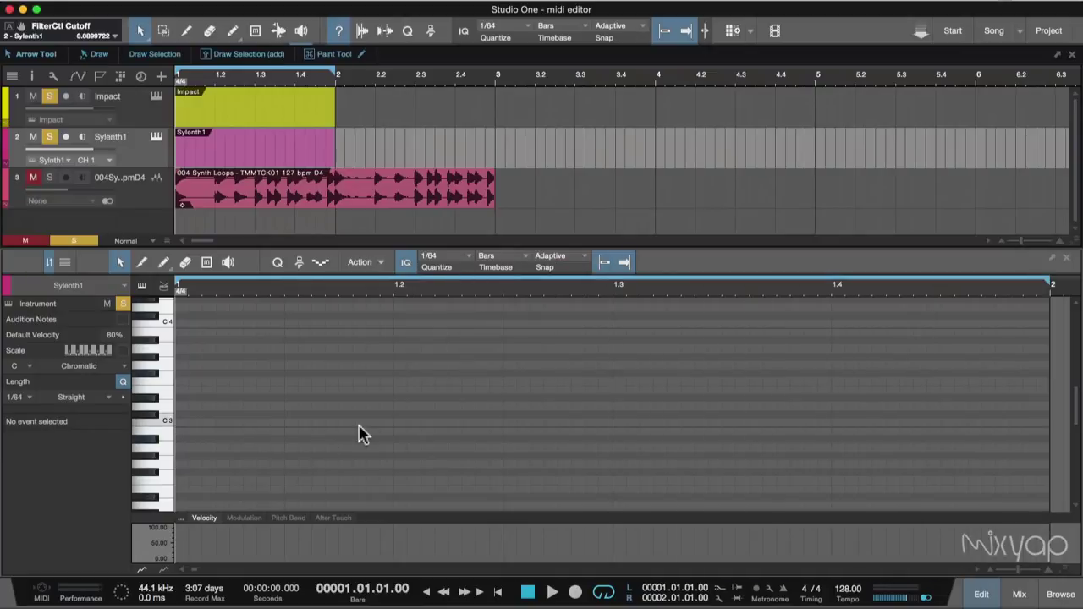
pyautogui.click(457, 264)
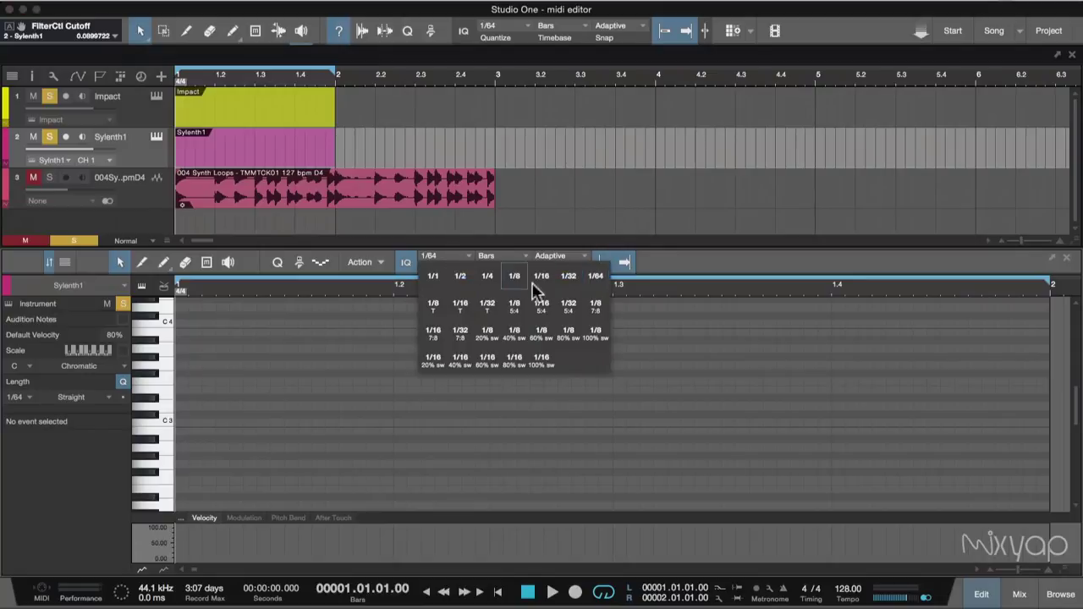
pyautogui.click(536, 340)
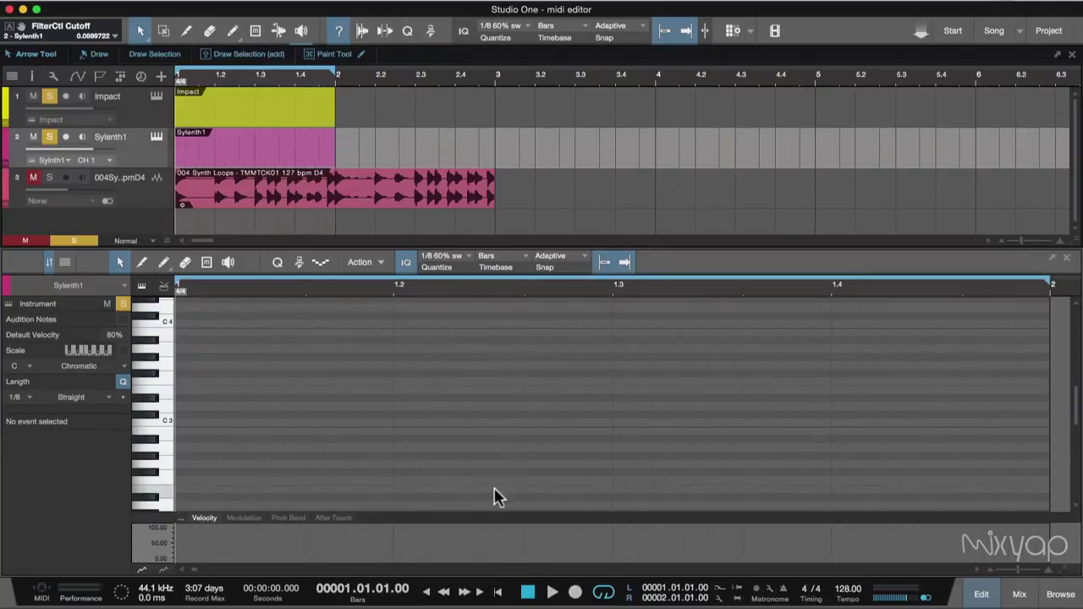
pyautogui.click(457, 260)
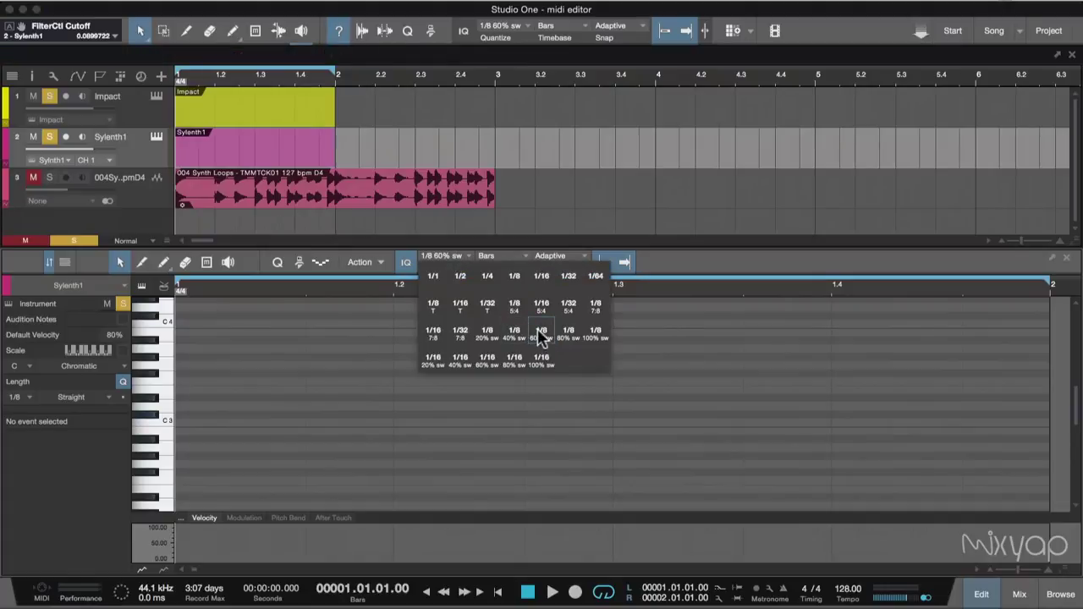
pyautogui.click(516, 281)
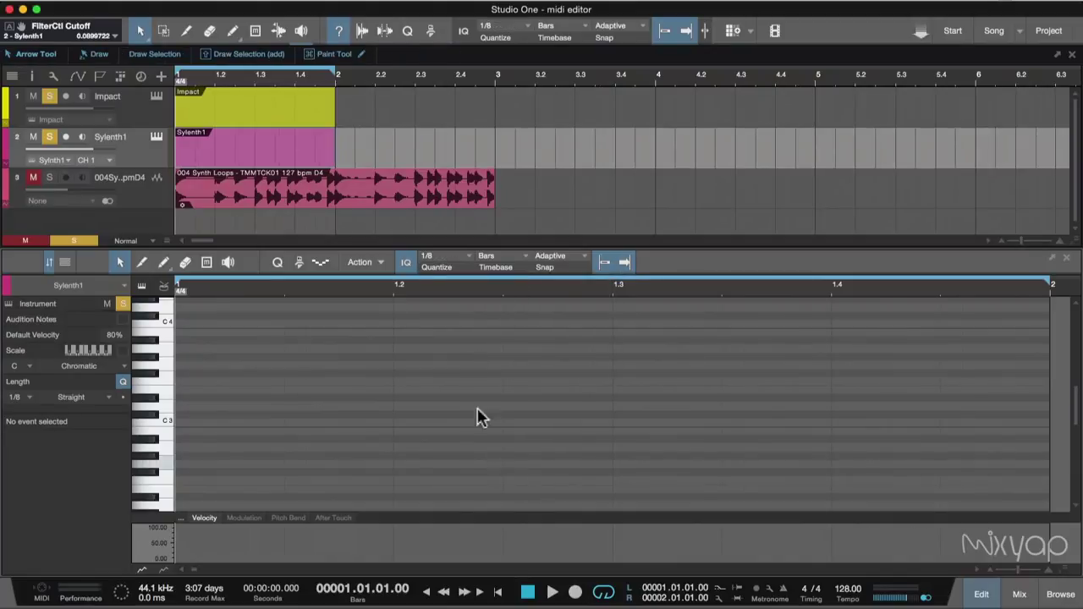
# Try the 1/8 100% swing quantize value and return the quantize to 1/8 without swing.
pyautogui.click(468, 257)
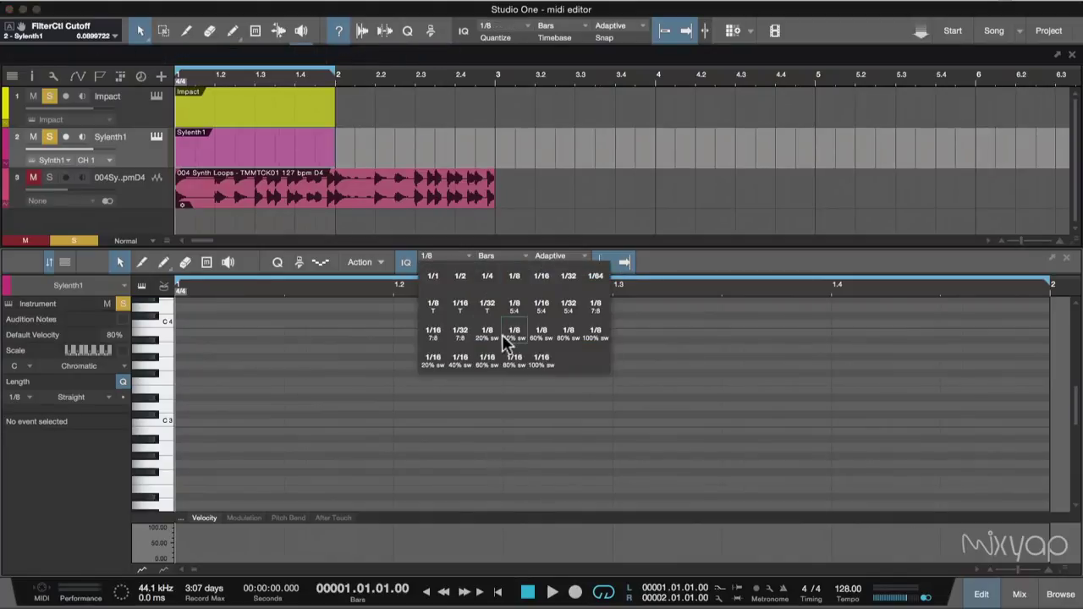
pyautogui.click(595, 335)
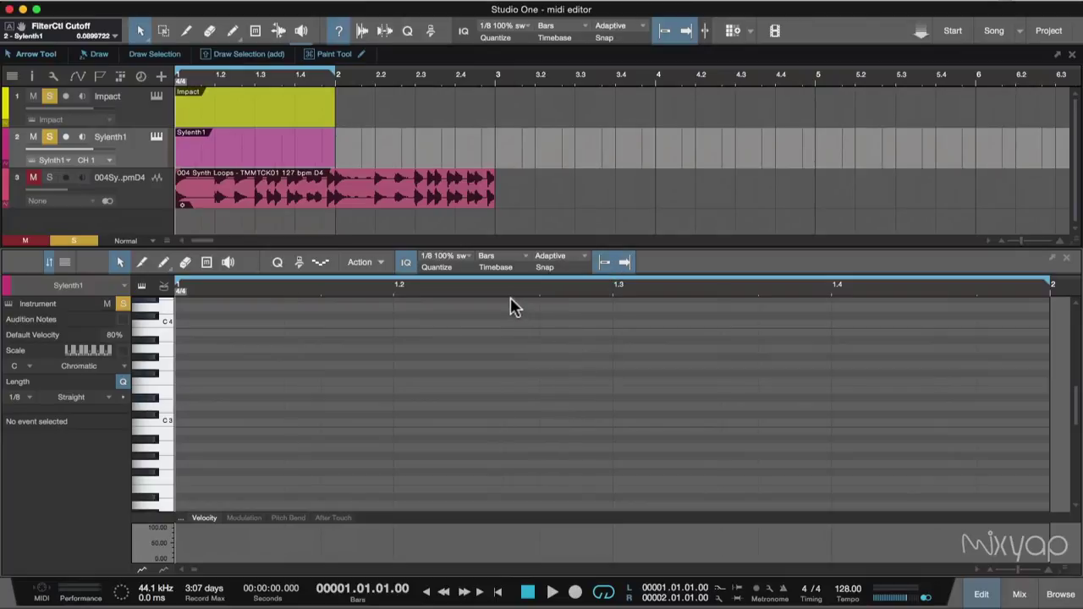
pyautogui.click(464, 259)
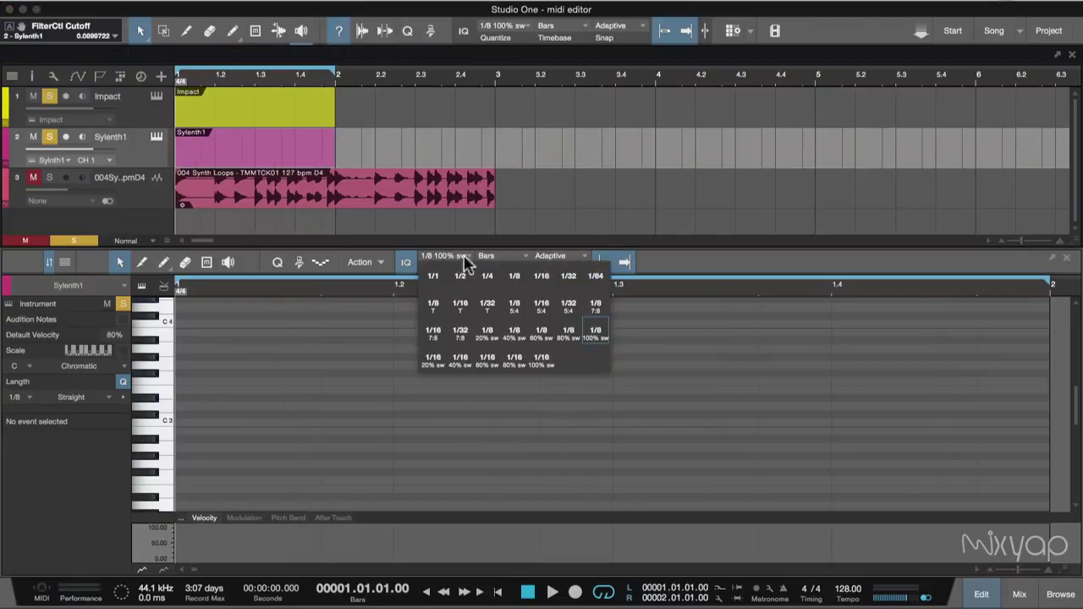
pyautogui.click(514, 276)
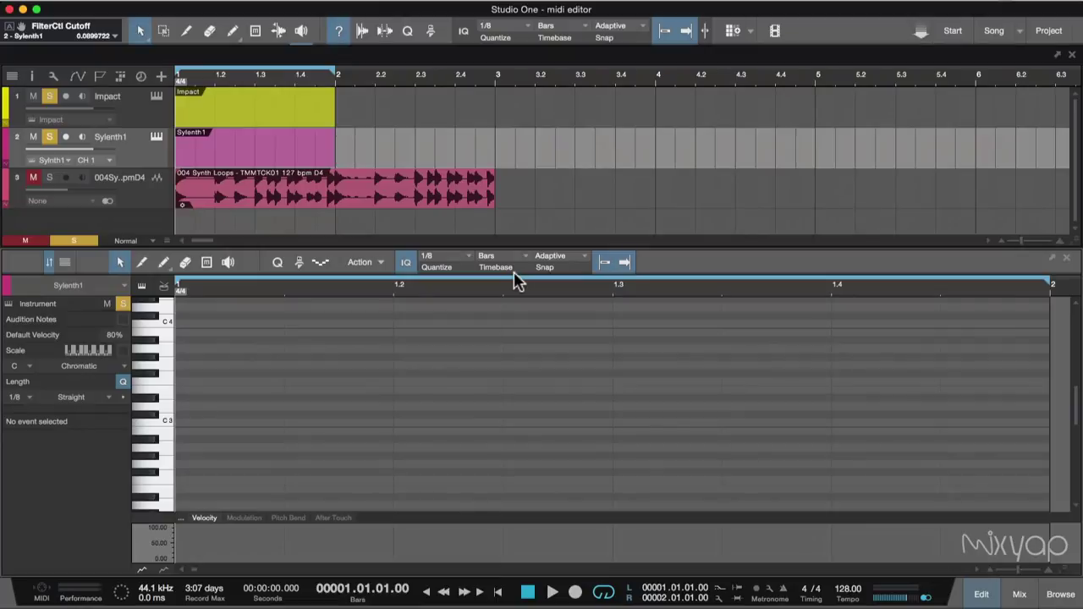
# Draw a 1/8 C3 note at the start of the bar and remove it again.
pyautogui.press('w')
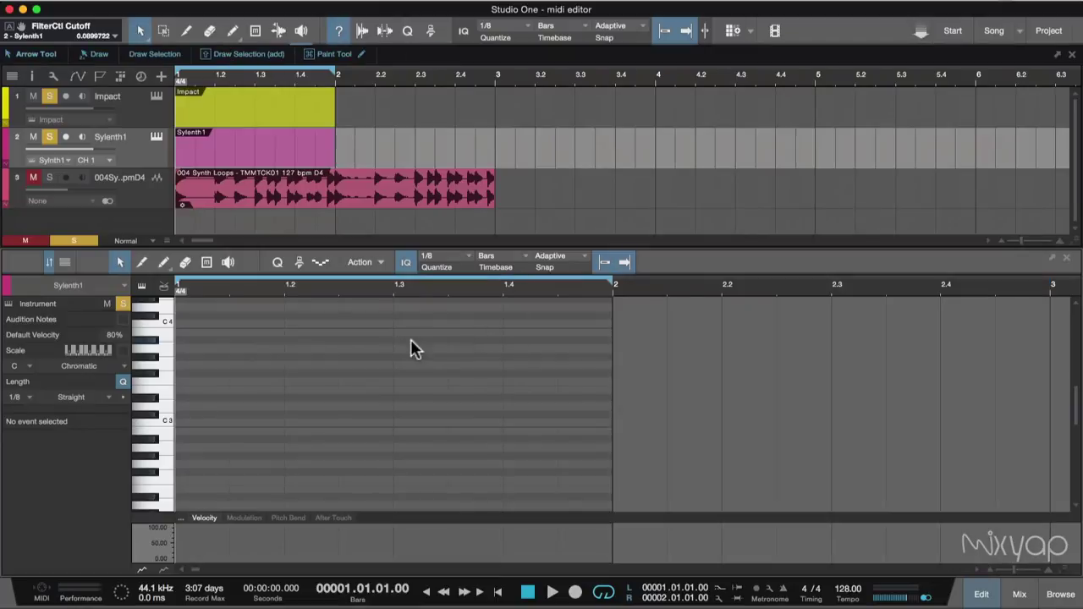
pyautogui.keyDown('super'); pyautogui.click(201, 421); pyautogui.keyUp('super')
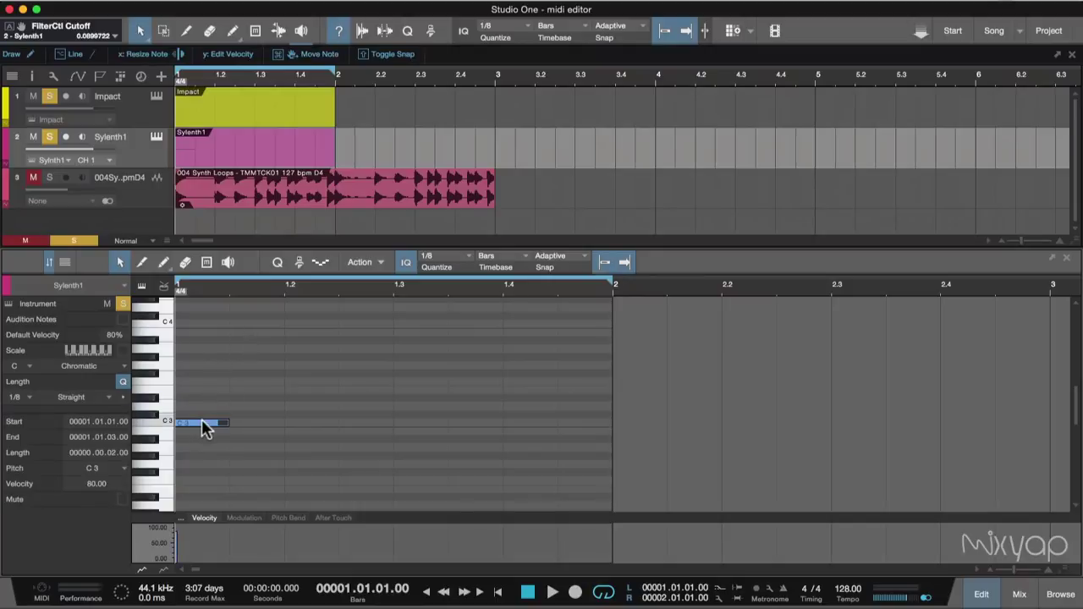
pyautogui.keyDown('super'); pyautogui.click(202, 421); pyautogui.keyUp('super')
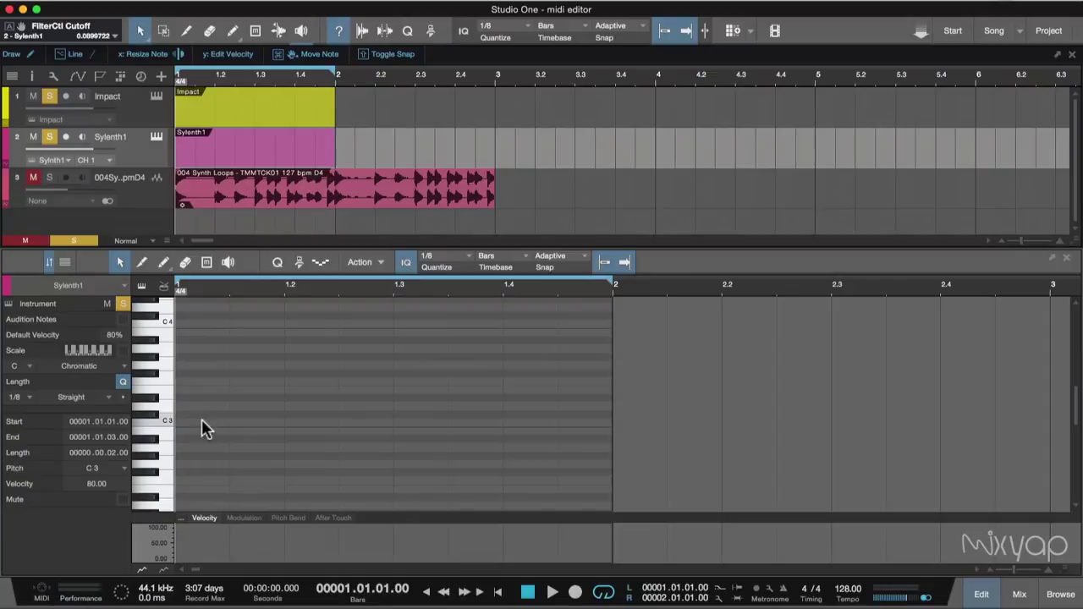
# Draw a C3 note at beat 1.2, lengthen it to one full beat and move it up to D#3.
pyautogui.keyDown('super'); pyautogui.click(296, 422); pyautogui.keyUp('super')
pyautogui.moveTo(340, 424); pyautogui.dragTo(394, 423)
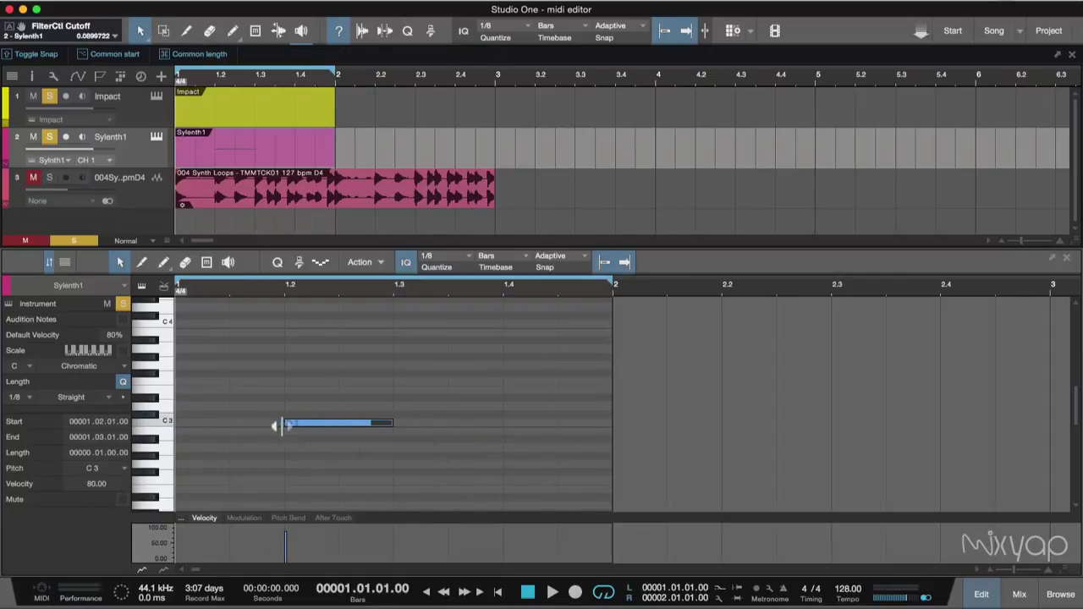
pyautogui.moveTo(283, 423); pyautogui.dragTo(327, 398)
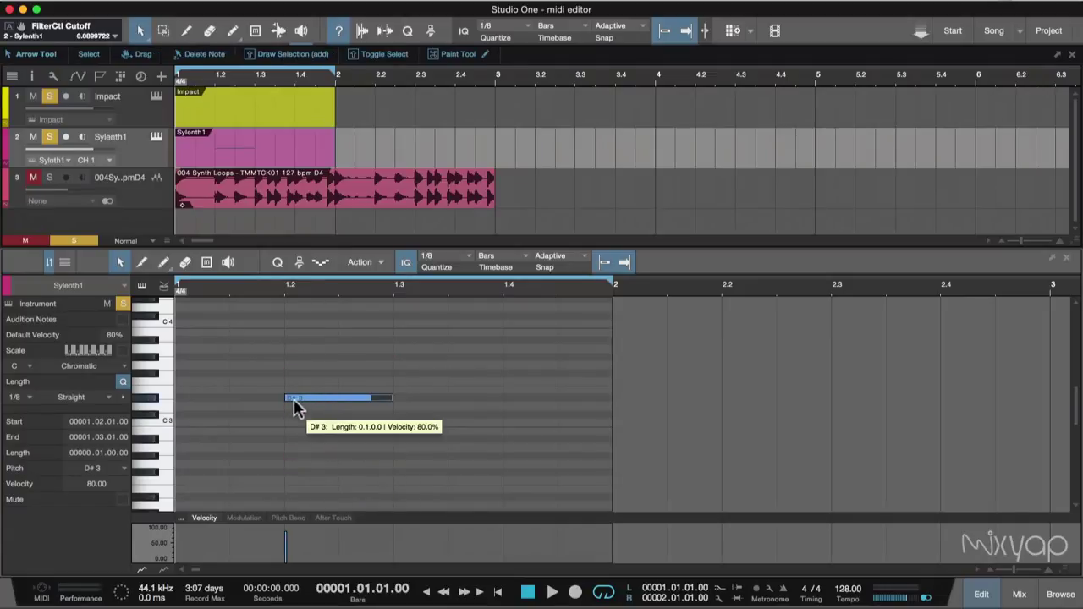
# Lower the D#3 note's velocity to 76.67 and delete the note.
pyautogui.scroll(2, 293, 400)
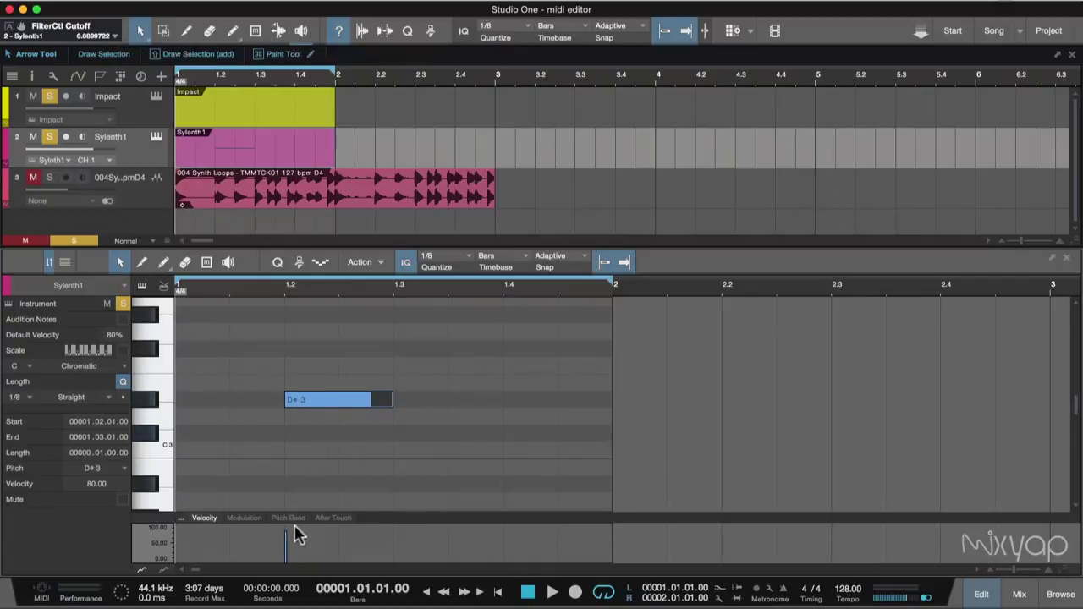
pyautogui.moveTo(290, 537); pyautogui.dragTo(286, 554)
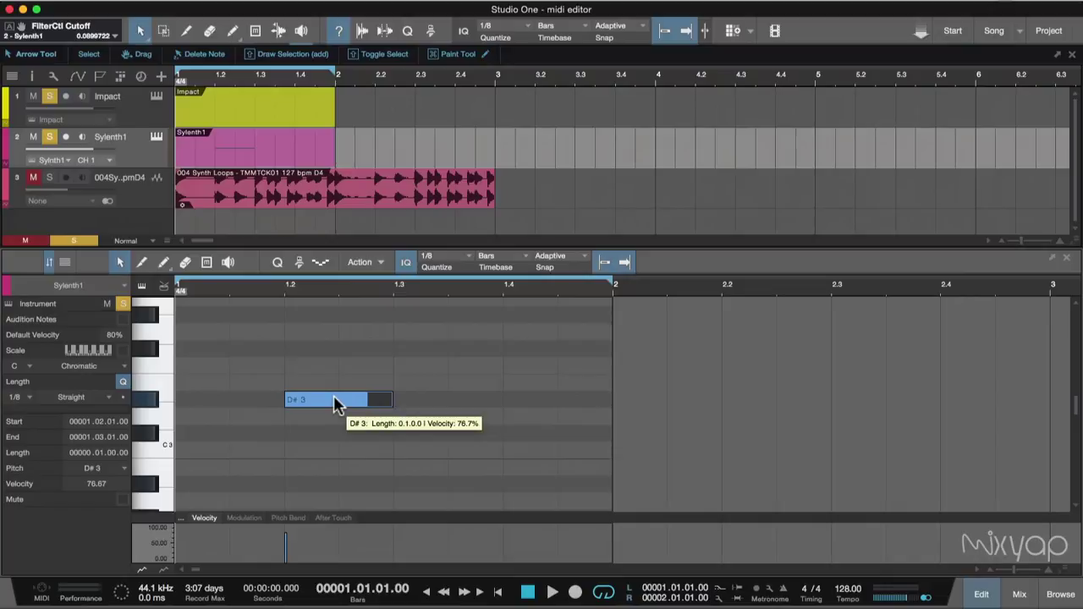
pyautogui.doubleClick(334, 402)
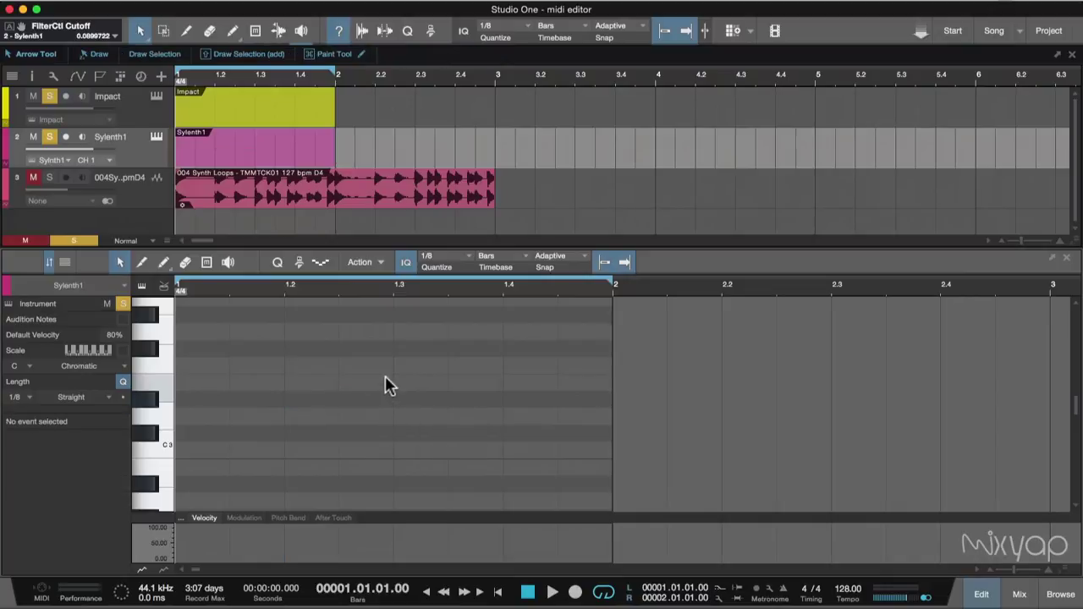
# Draw eight consecutive 1/8 D3 notes that fill the whole bar.
pyautogui.doubleClick(196, 417)
pyautogui.doubleClick(269, 417)
pyautogui.doubleClick(320, 417)
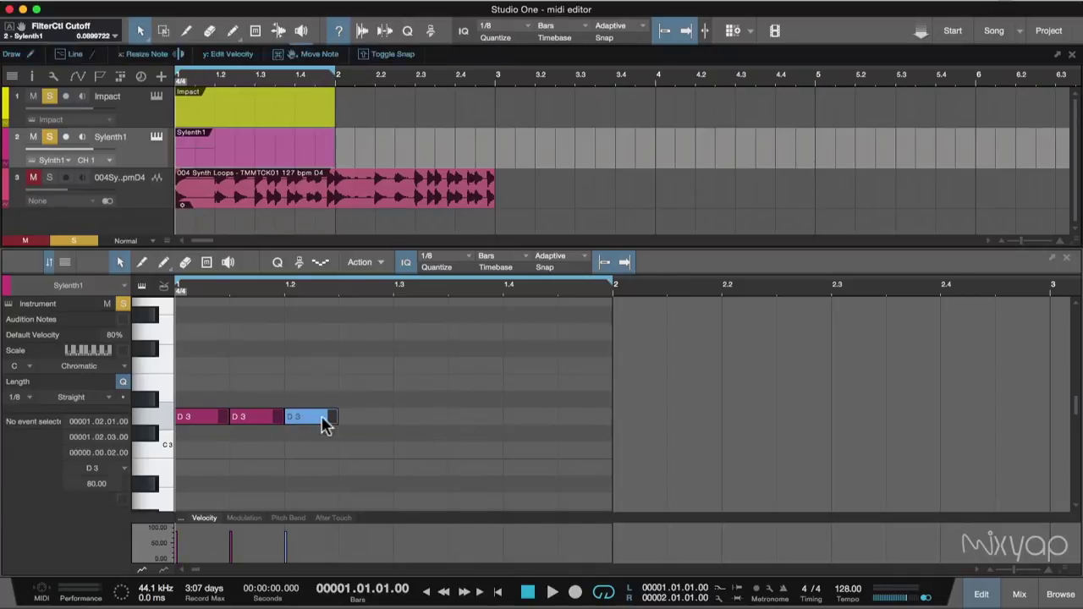
pyautogui.doubleClick(364, 417)
pyautogui.doubleClick(419, 417)
pyautogui.doubleClick(473, 417)
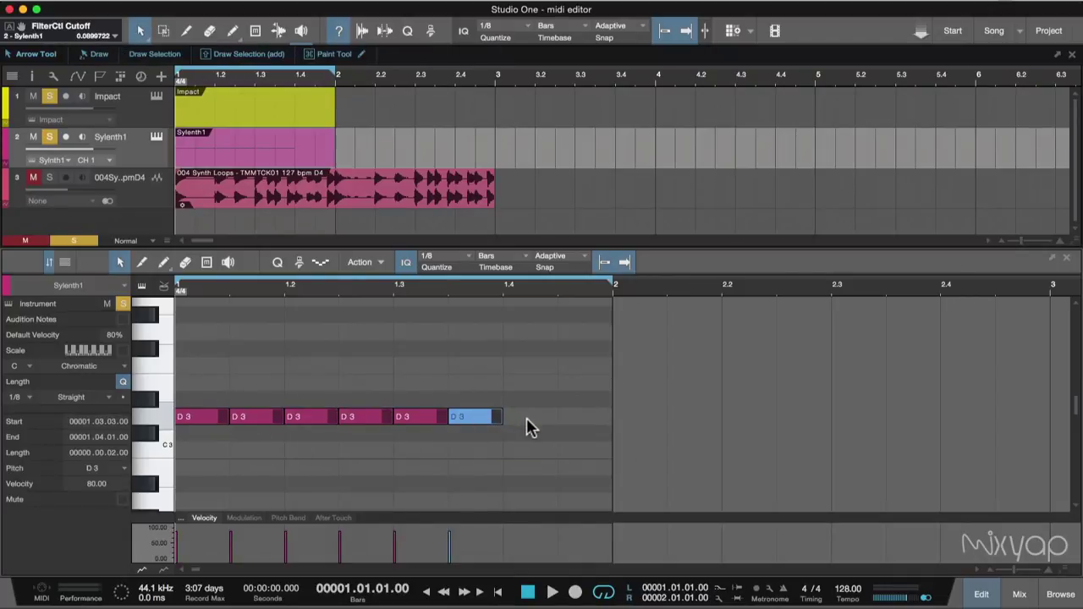
pyautogui.doubleClick(529, 417)
pyautogui.doubleClick(588, 417)
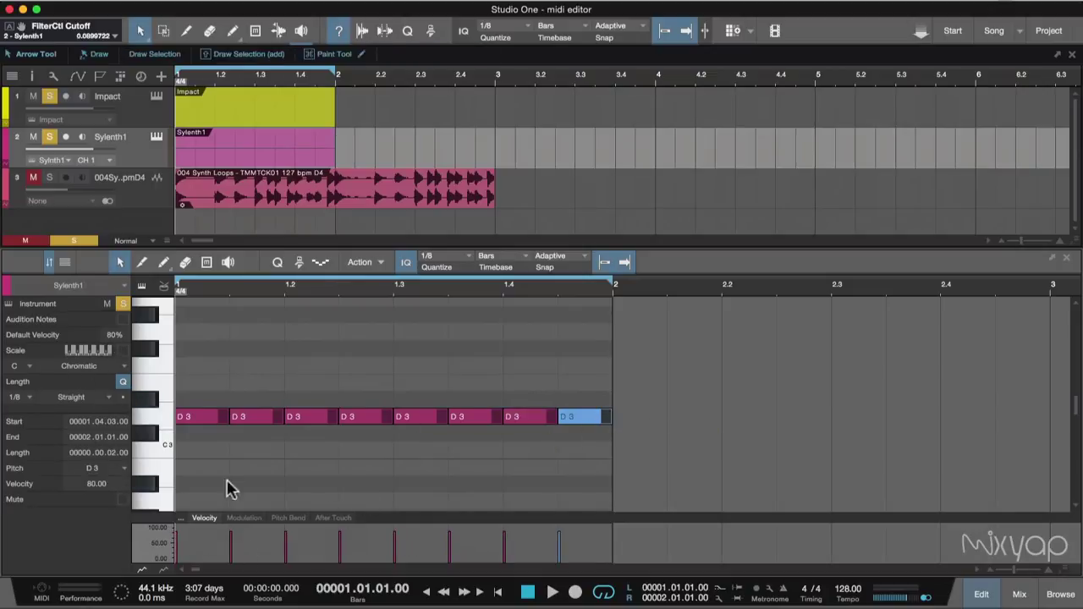
# Select all eight D3 notes and raise their velocity to 100.
pyautogui.moveTo(667, 374); pyautogui.dragTo(169, 511)
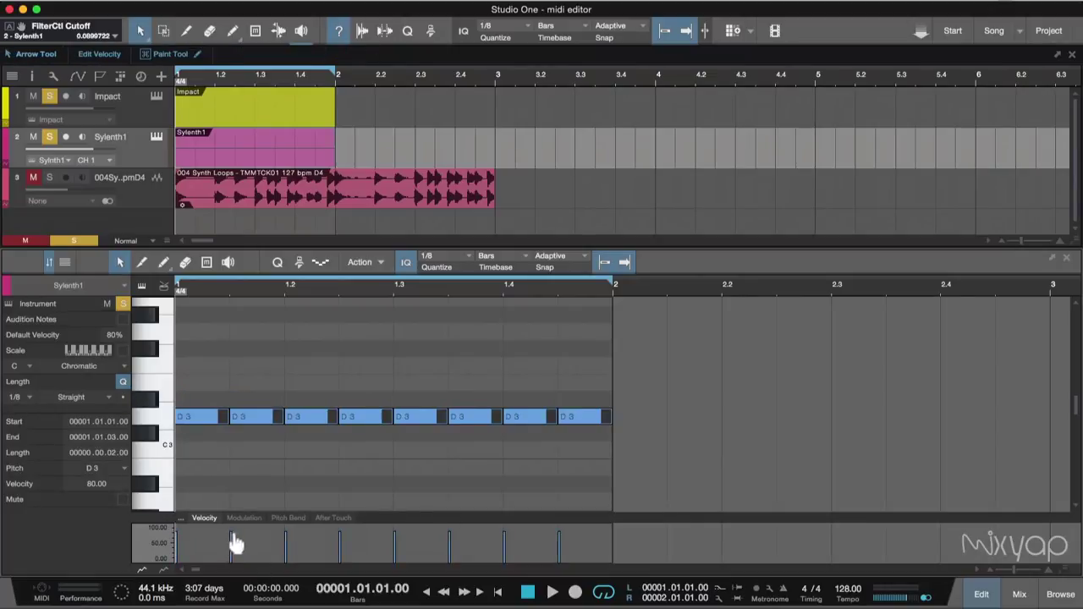
pyautogui.moveTo(236, 544); pyautogui.dragTo(235, 499)
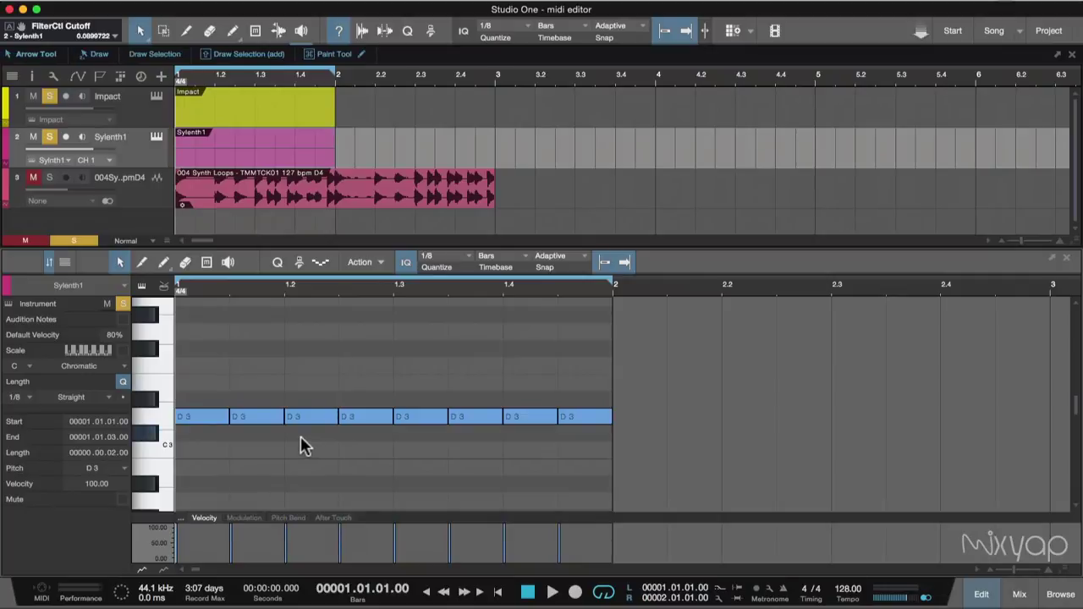
# Draw a rising and a falling velocity ramp across the notes with the Line paint shape, and undo both.
pyautogui.click(170, 270)
pyautogui.click(193, 303)
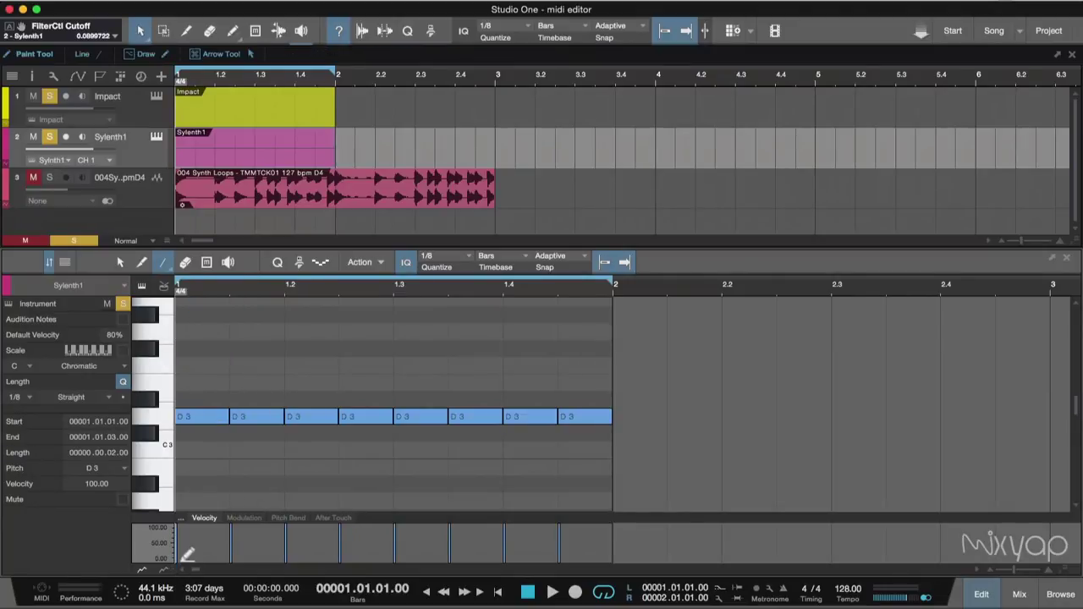
pyautogui.moveTo(181, 560); pyautogui.dragTo(603, 519)
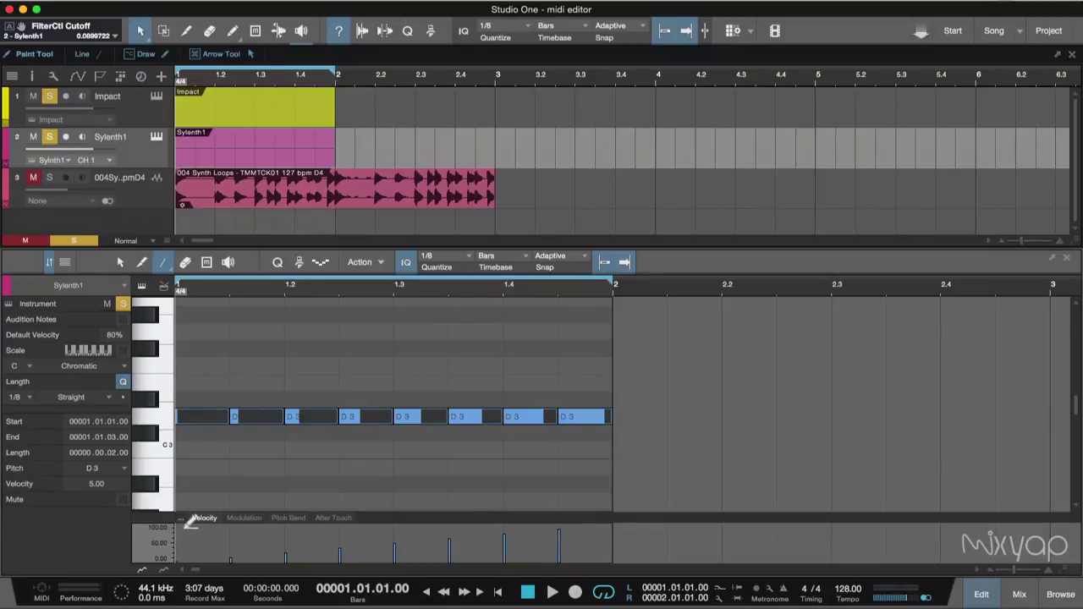
pyautogui.moveTo(181, 526); pyautogui.dragTo(503, 552)
pyautogui.moveTo(602, 559); pyautogui.dragTo(602, 560)
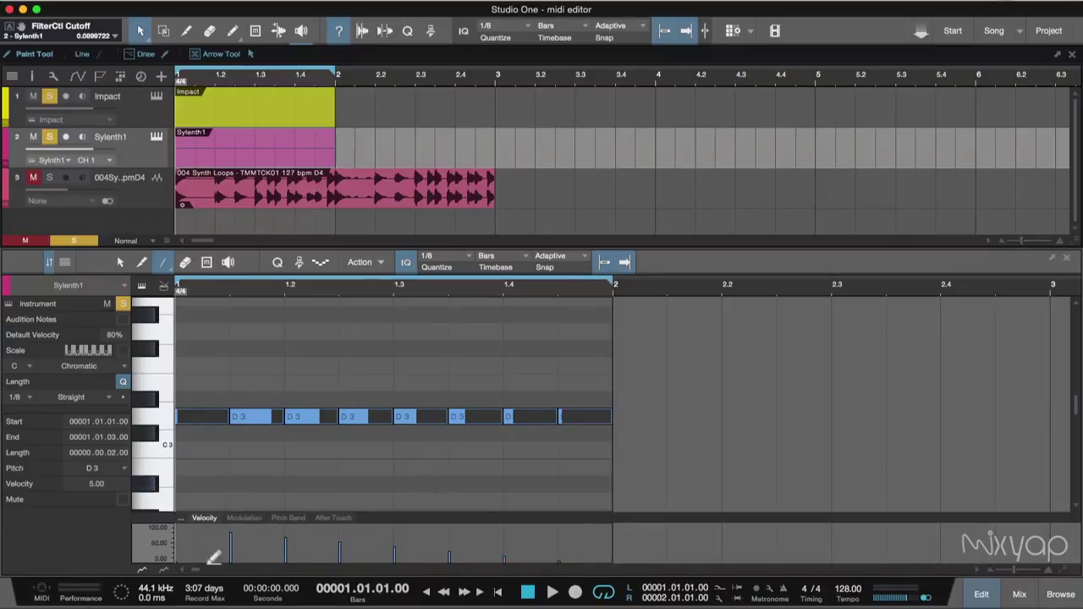
pyautogui.hotkey('ctrl', 'z')
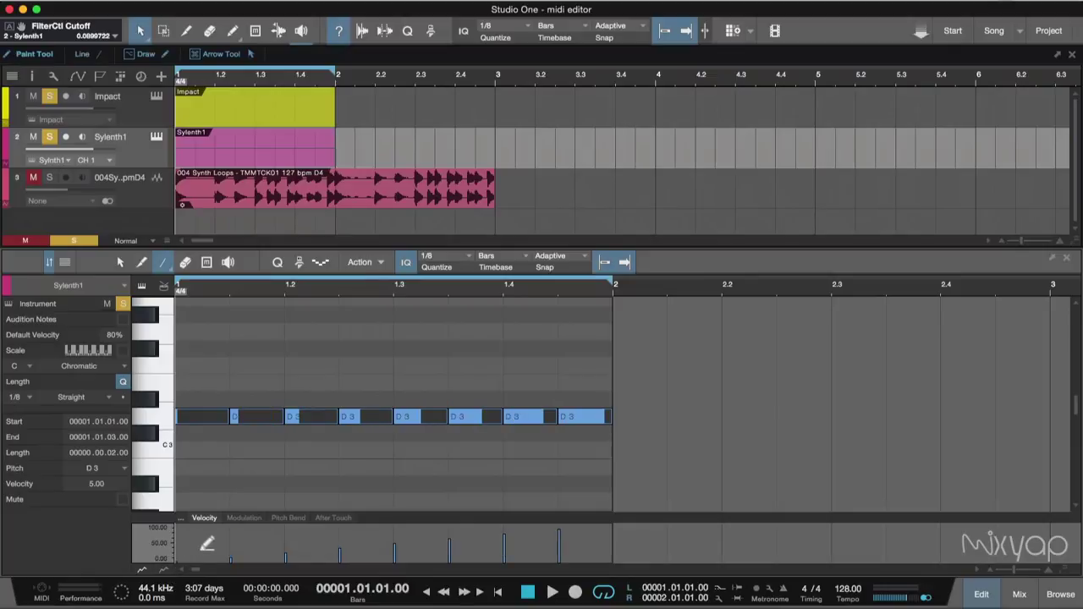
pyautogui.hotkey('ctrl', 'z')
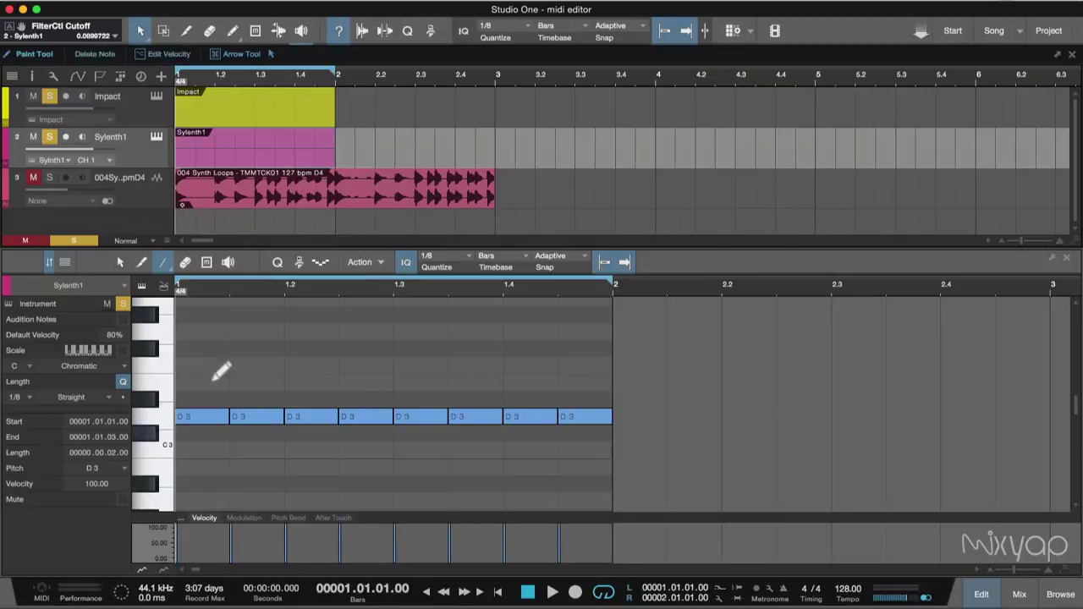
# Draw a rising velocity curve across the notes with the Parabola paint shape and undo it.
pyautogui.click(164, 264)
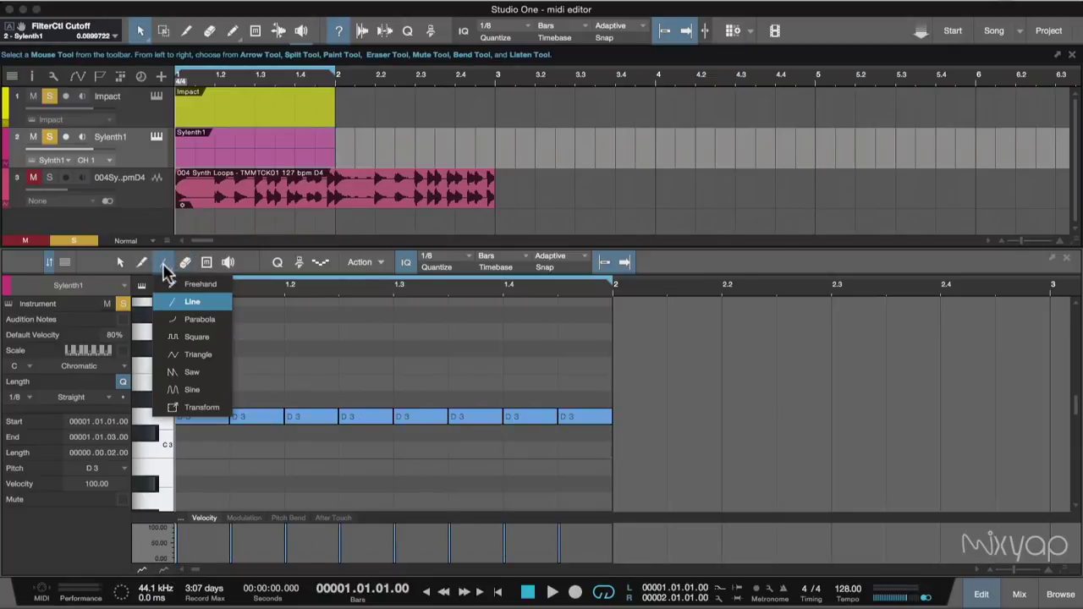
pyautogui.click(199, 320)
pyautogui.moveTo(174, 561); pyautogui.dragTo(559, 522)
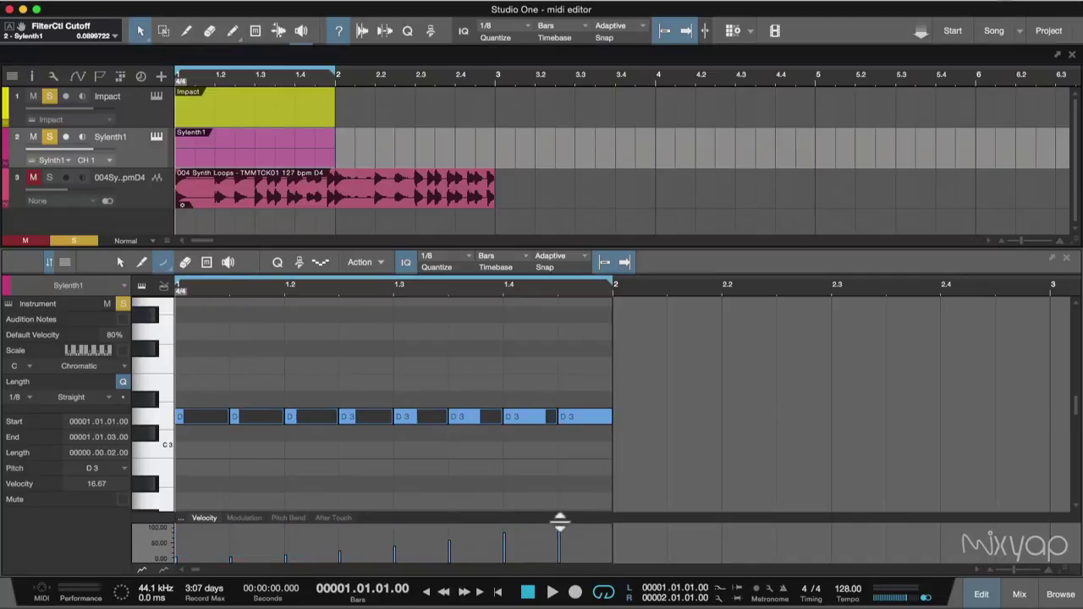
pyautogui.hotkey('ctrl', 'z')
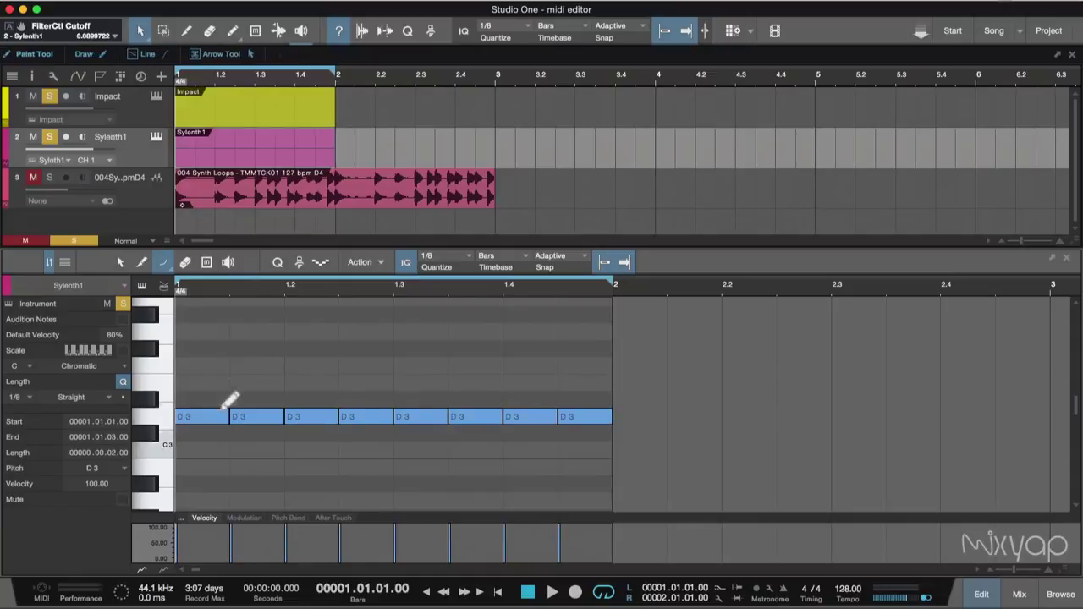
# Review the available Paint tool shapes and set the Paint tool back to Freehand.
pyautogui.click(163, 264)
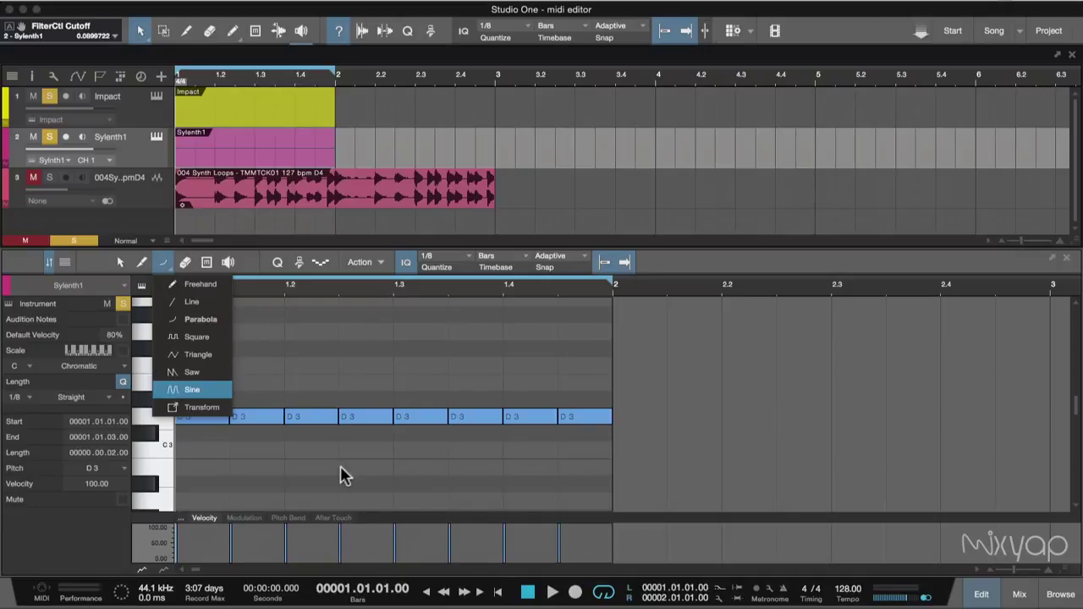
pyautogui.click(399, 461)
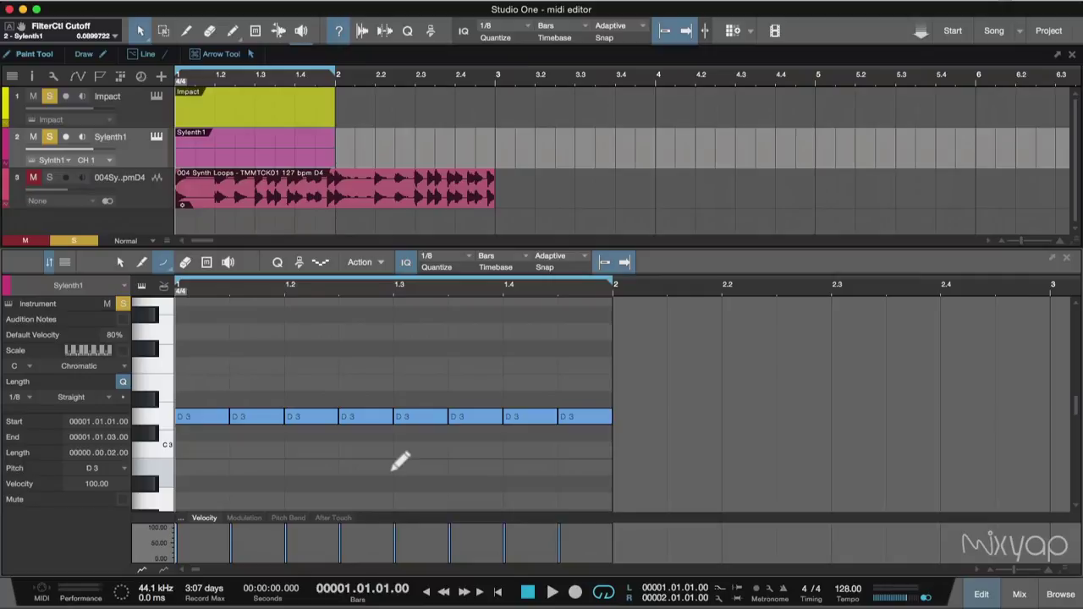
pyautogui.click(163, 262)
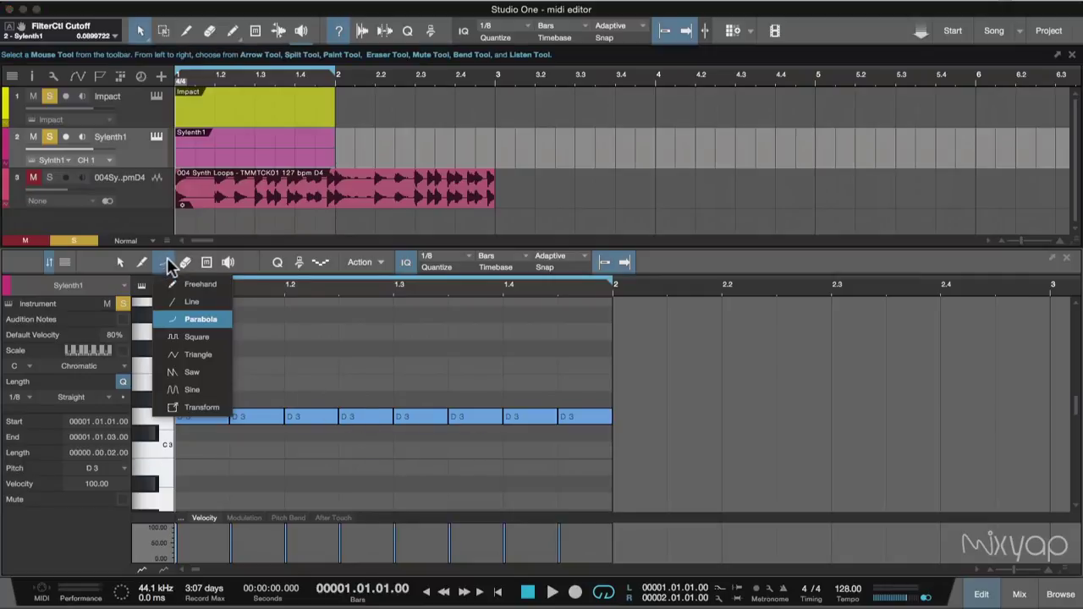
pyautogui.click(192, 302)
pyautogui.click(163, 262)
pyautogui.click(192, 301)
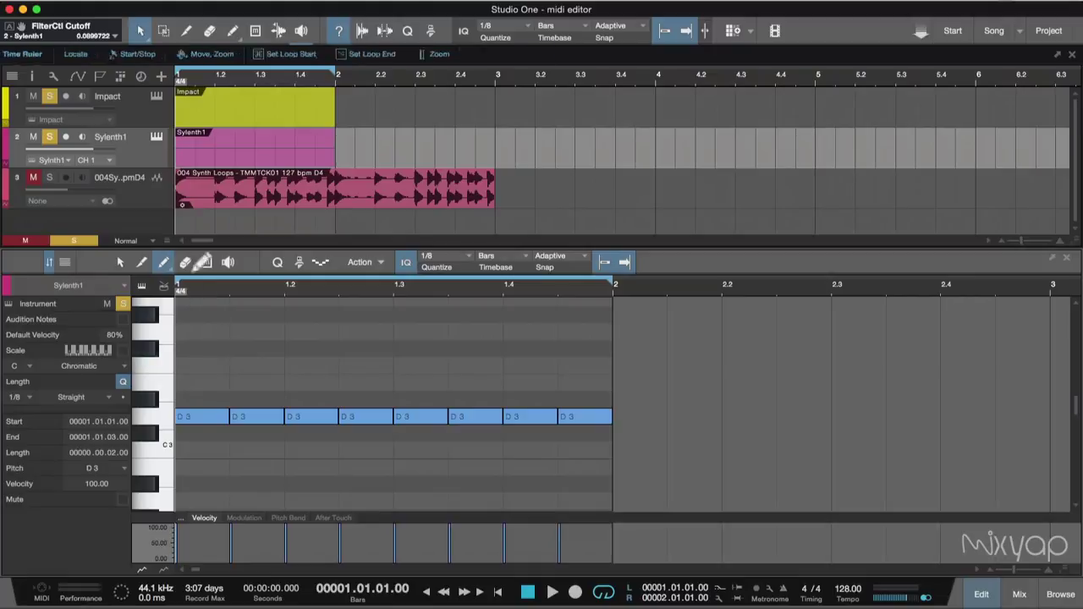
# Erase the selected D3 notes with the Eraser, draw one 1/8 D3 note at the bar's start and erase it too.
pyautogui.click(186, 263)
pyautogui.click(227, 417)
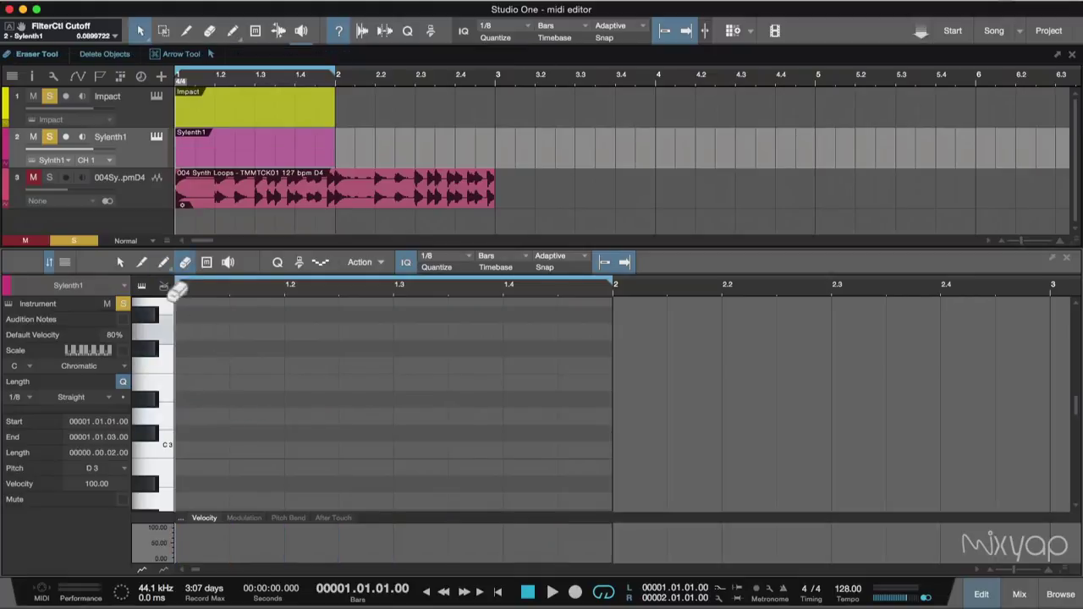
pyautogui.click(120, 263)
pyautogui.click(209, 416)
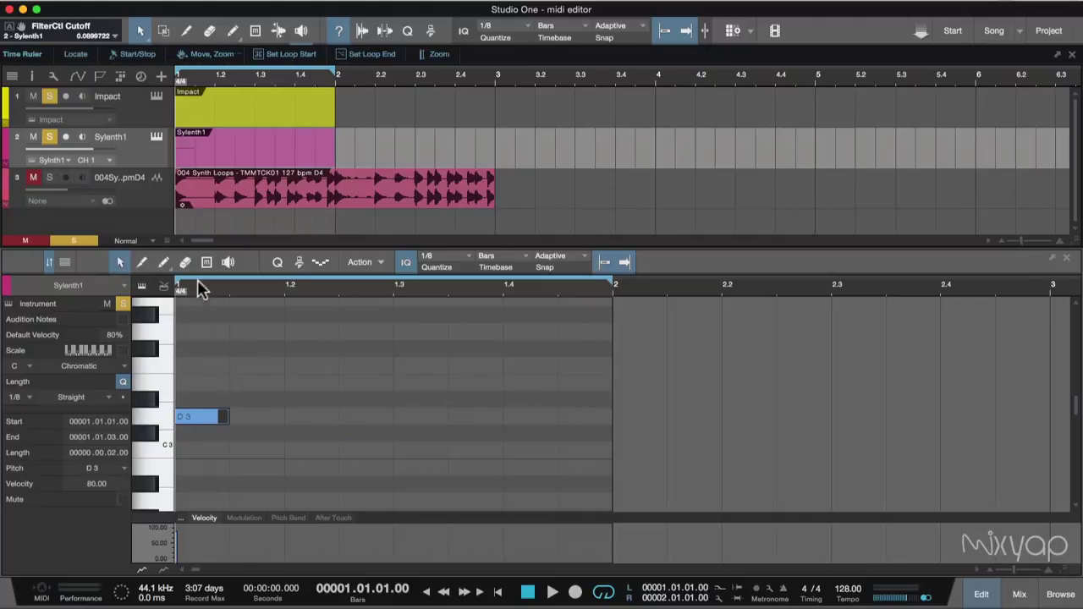
pyautogui.click(185, 262)
pyautogui.click(203, 414)
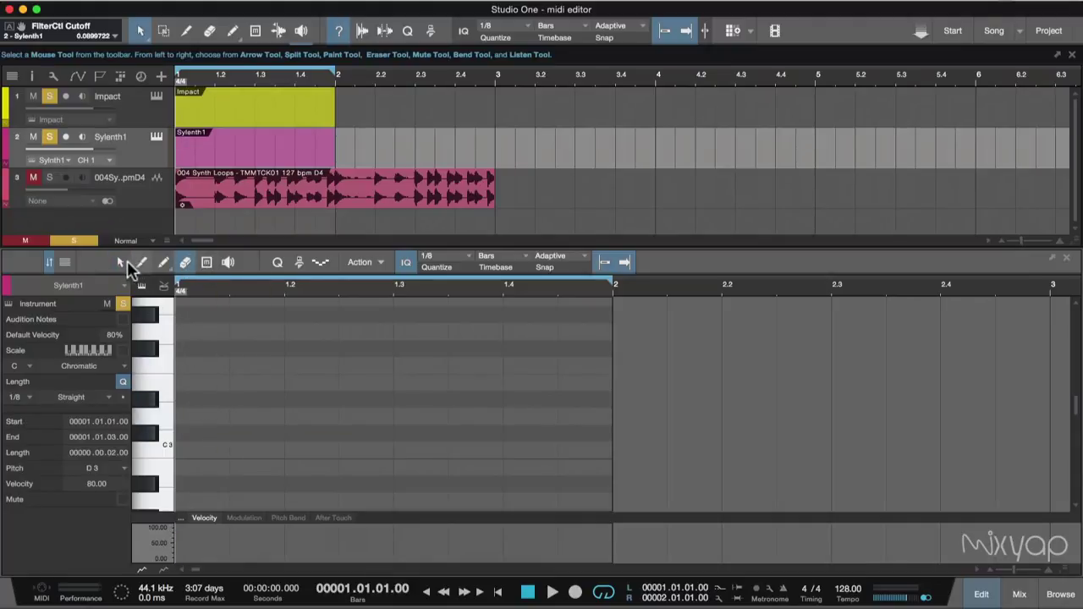
# Undo both erasures and the single drawn note.
pyautogui.hotkey('ctrl', 'z')
pyautogui.hotkey('ctrl', 'z')
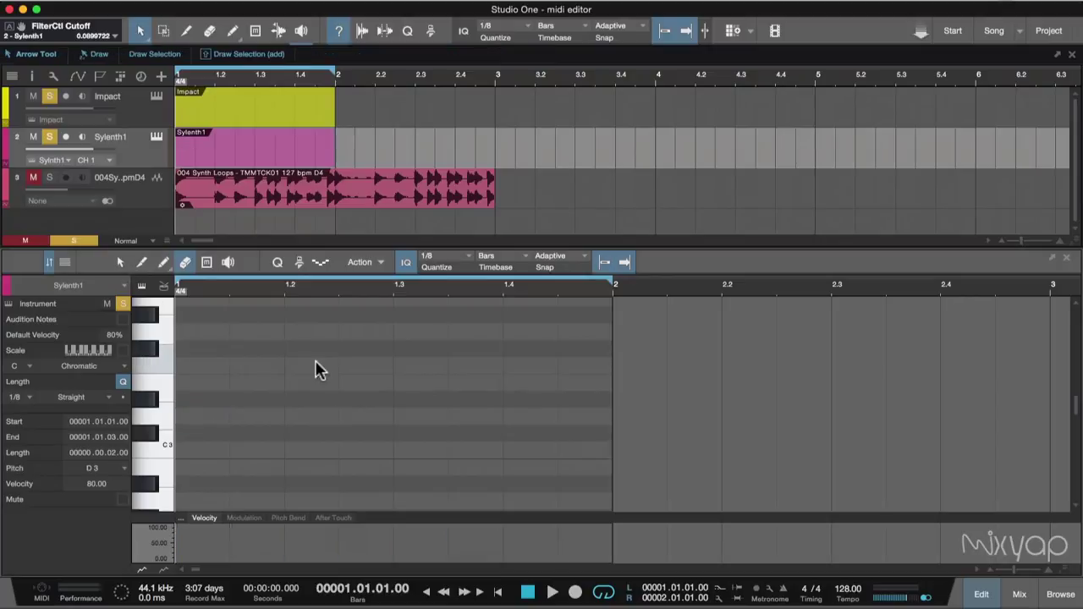
pyautogui.hotkey('ctrl', 'z')
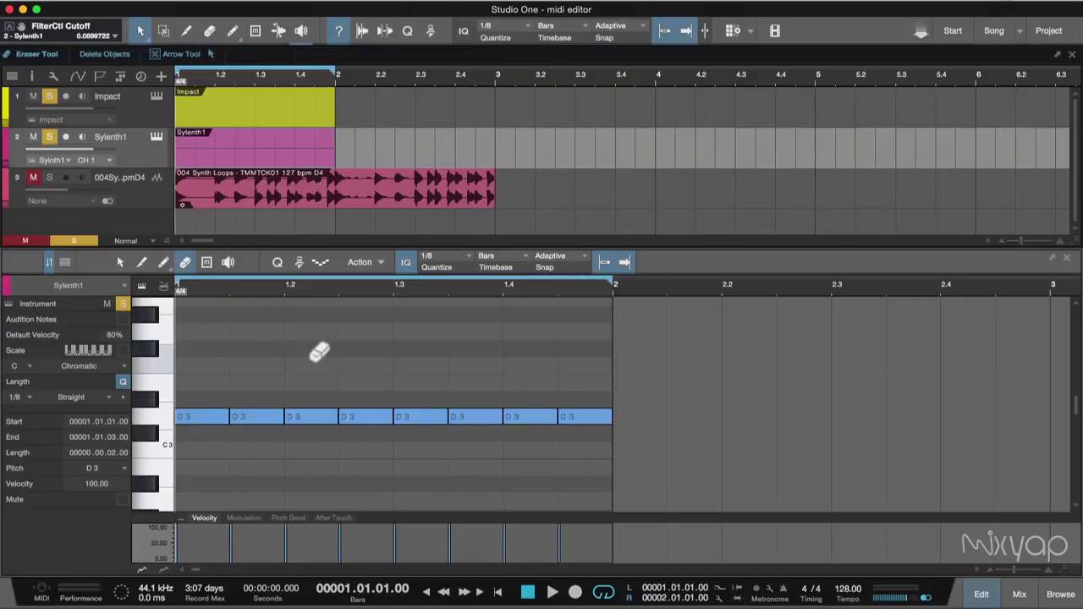
# Deselect the notes, mute the third, fifth and seventh D3 notes with the Mute tool, and undo the muting.
pyautogui.click(120, 262)
pyautogui.click(296, 378)
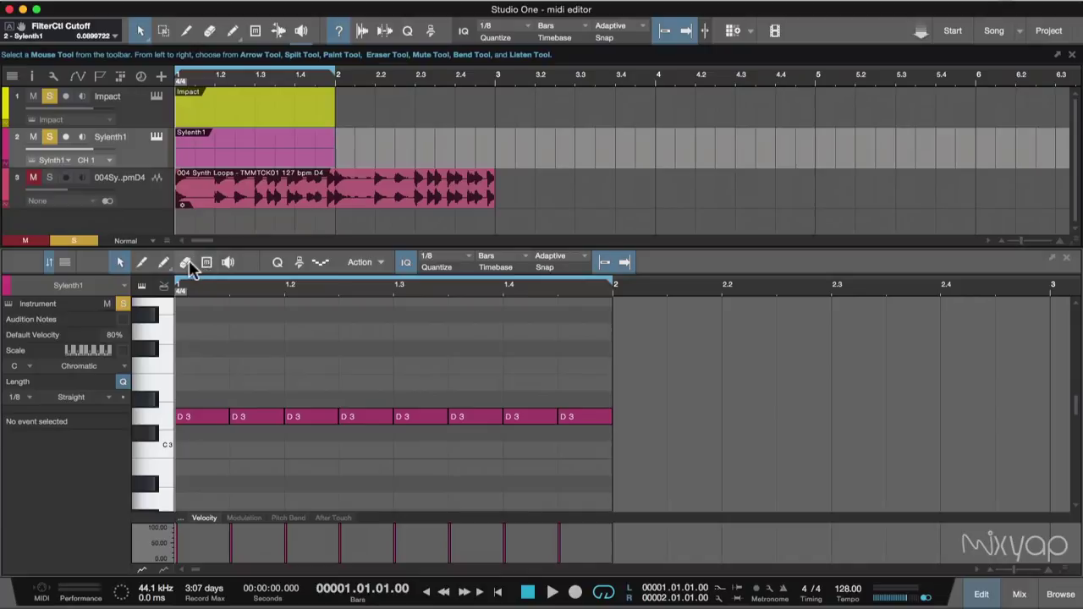
pyautogui.click(206, 263)
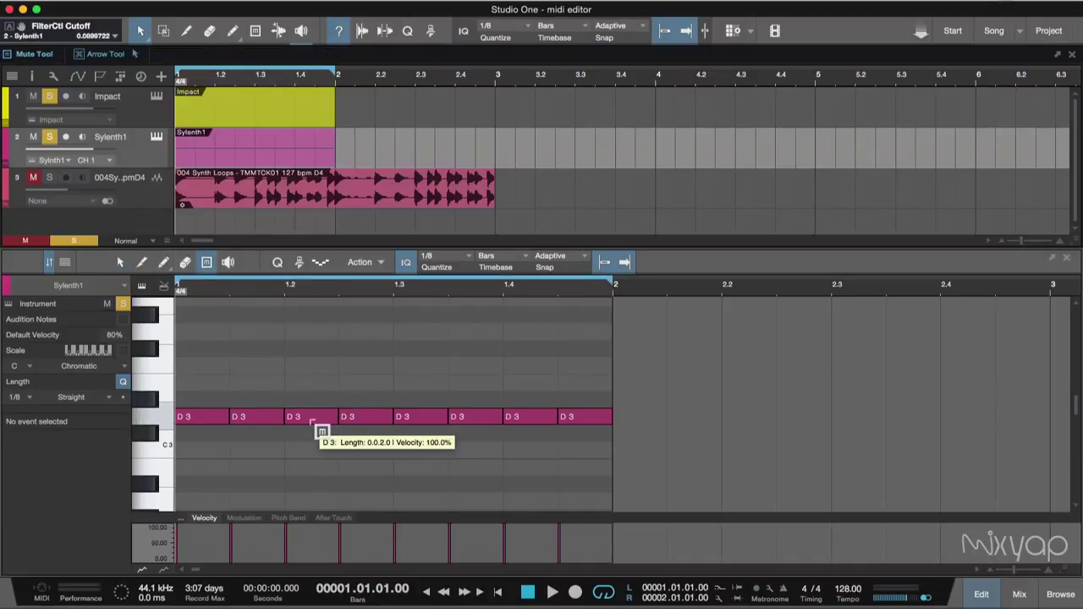
pyautogui.click(311, 419)
pyautogui.click(418, 417)
pyautogui.click(534, 419)
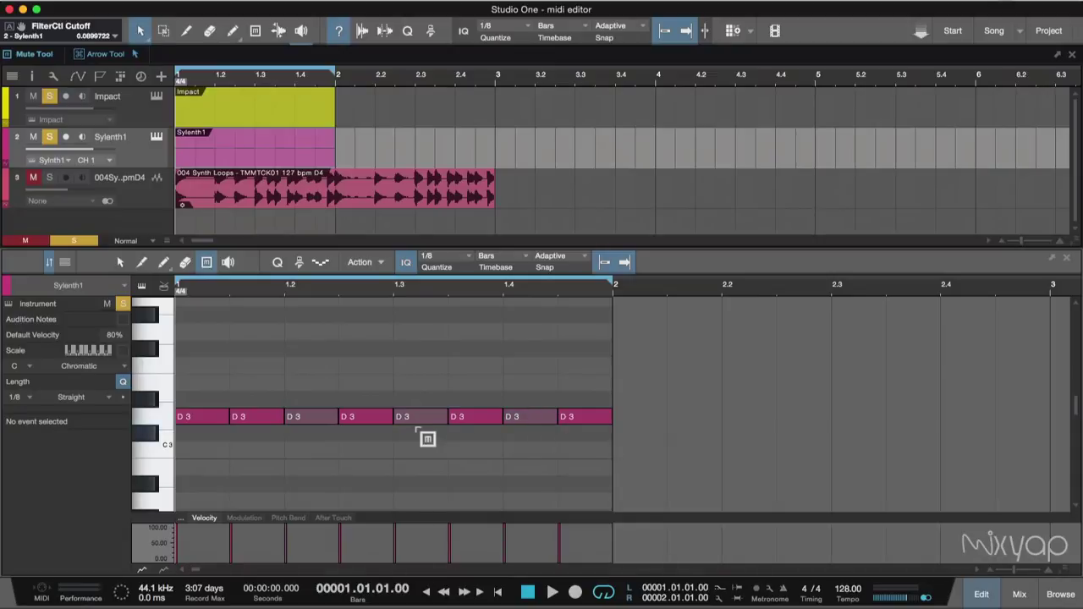
pyautogui.press('1')
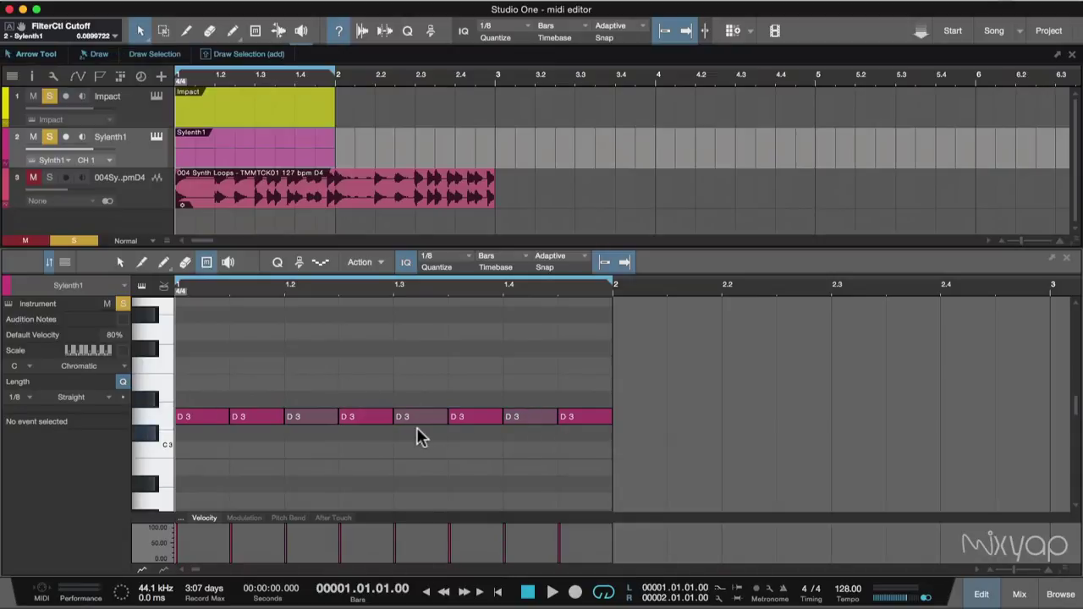
pyautogui.press('super+z')
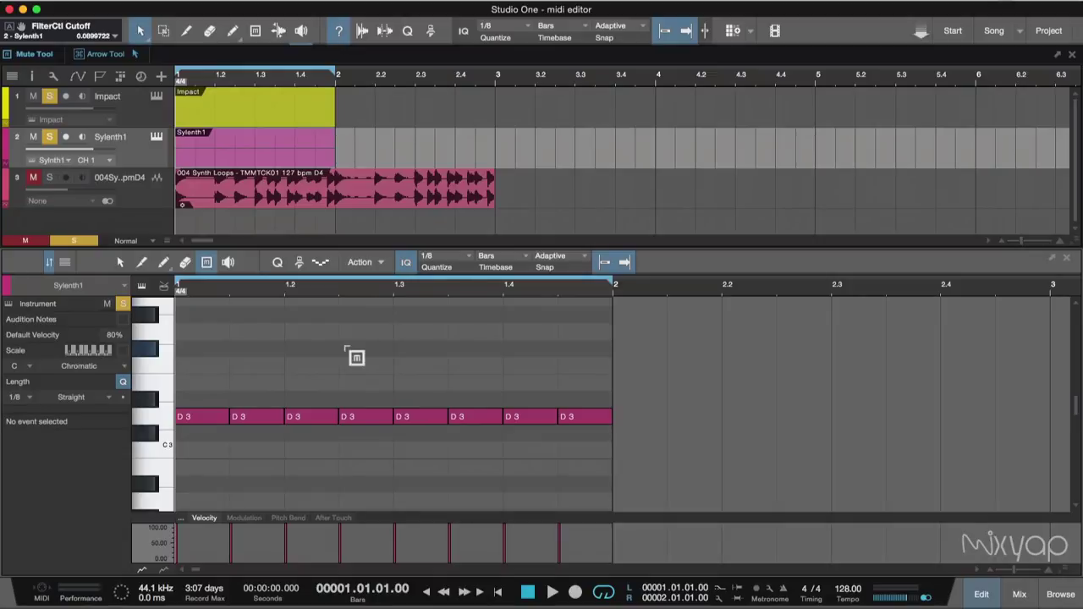
# Audition the Sylenth1 part from several positions along the bar with the Listen tool, starting at beat 1.2.
pyautogui.click(227, 262)
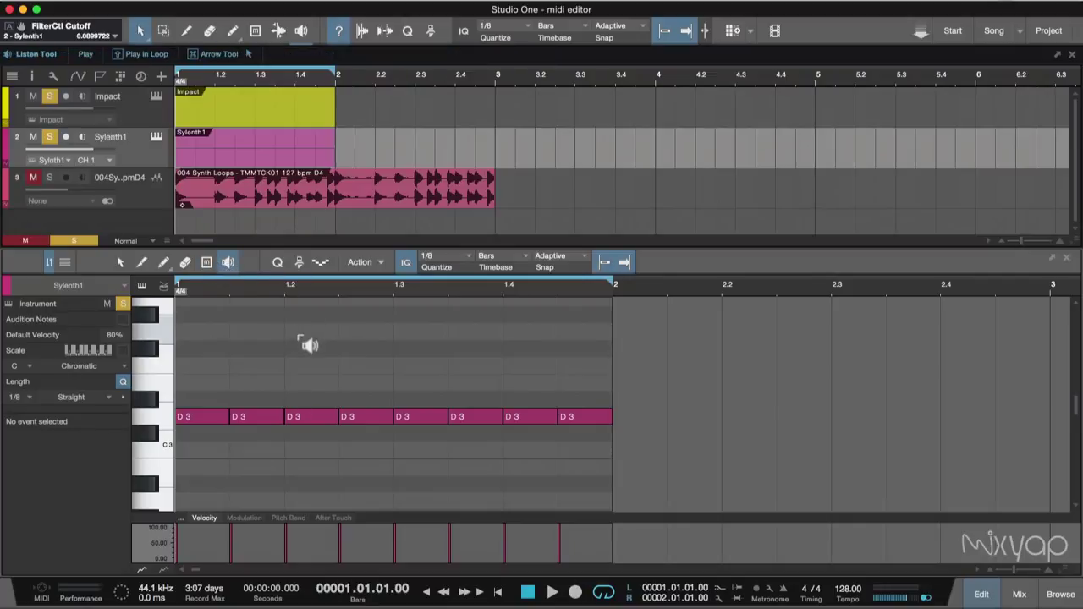
pyautogui.click(290, 353)
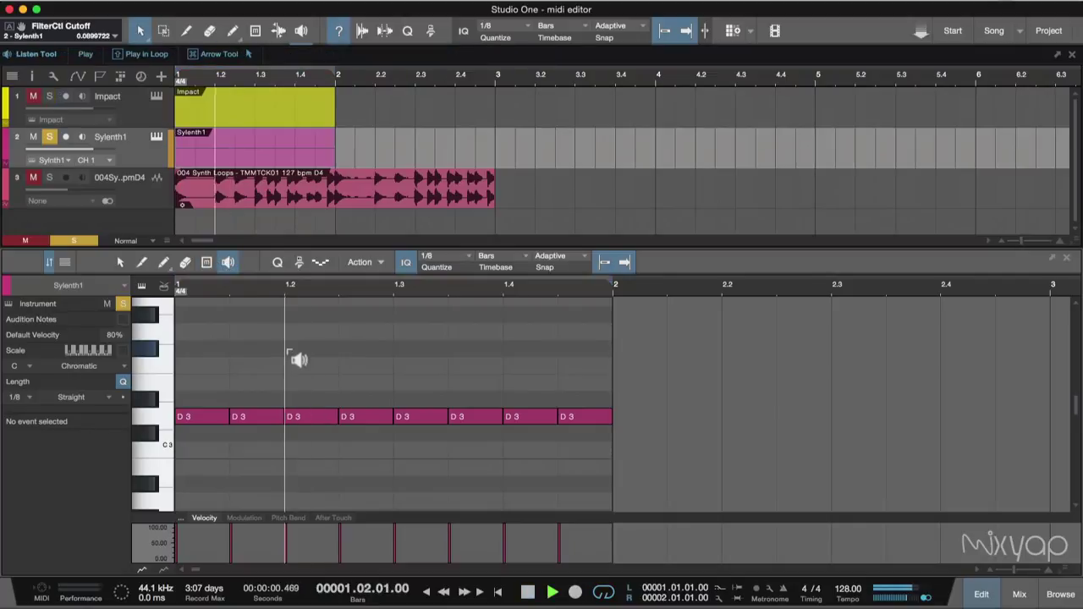
pyautogui.click(340, 353)
pyautogui.click(443, 347)
pyautogui.click(533, 346)
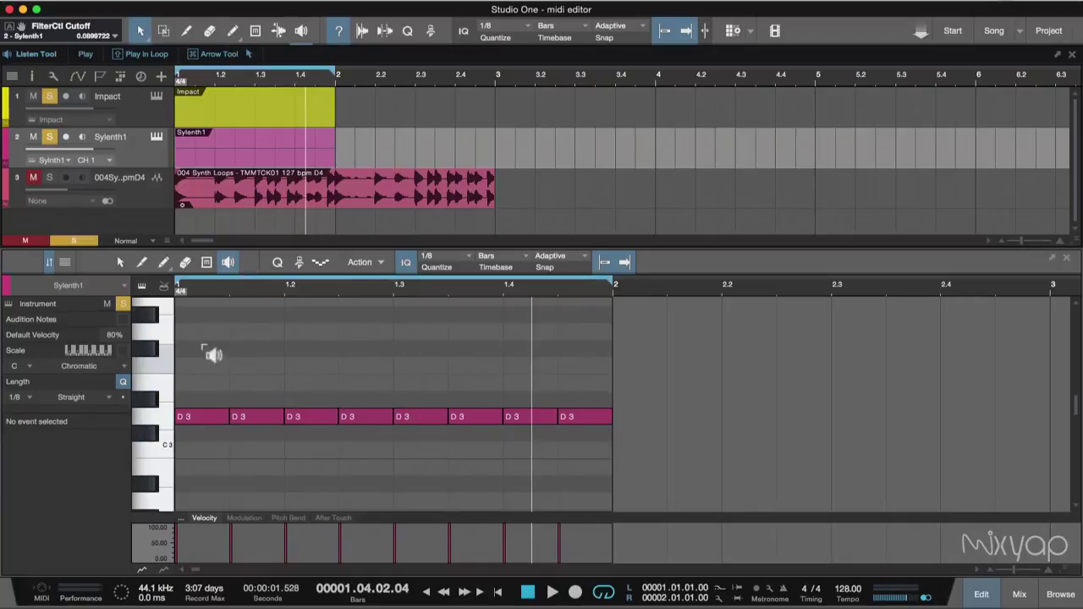
# Audition the Sylenth1 part from beat 1.3 with the Listen tool, and inspect the Quantize, Macro and step-input panels.
pyautogui.click(395, 388)
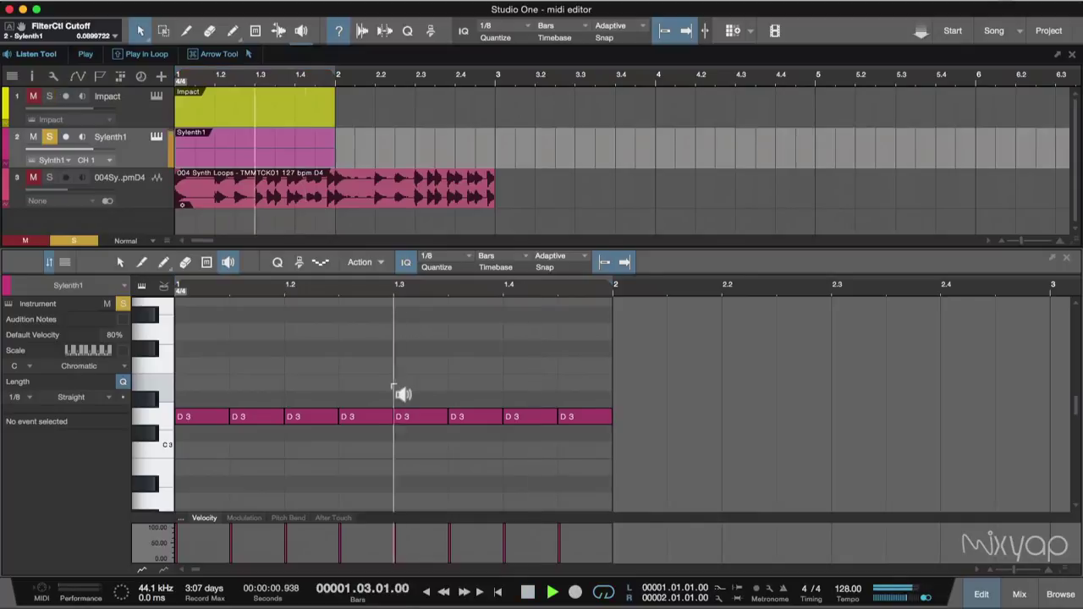
pyautogui.click(275, 263)
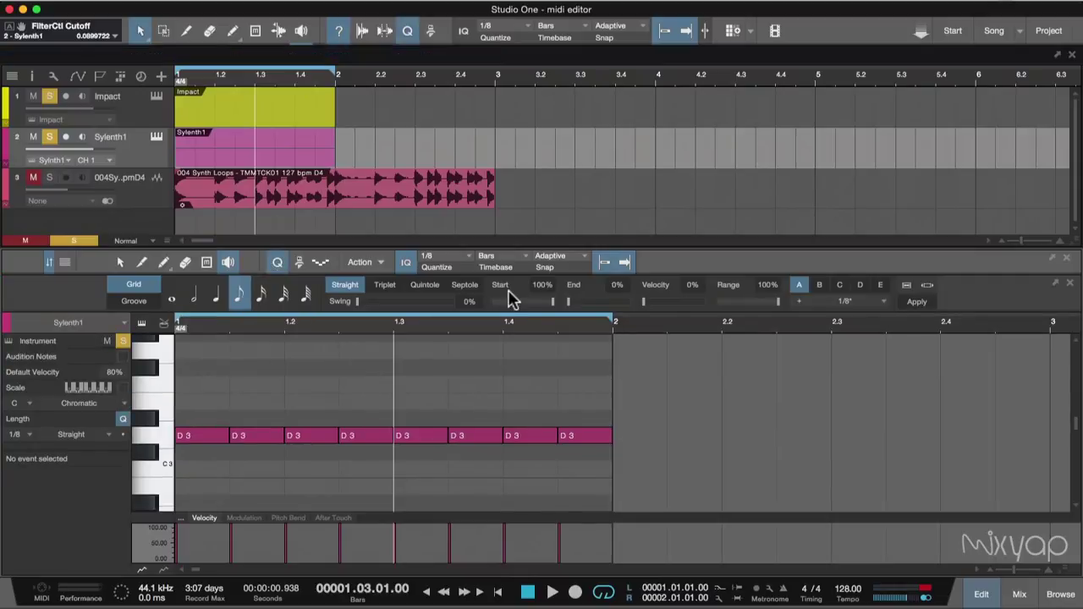
pyautogui.click(298, 263)
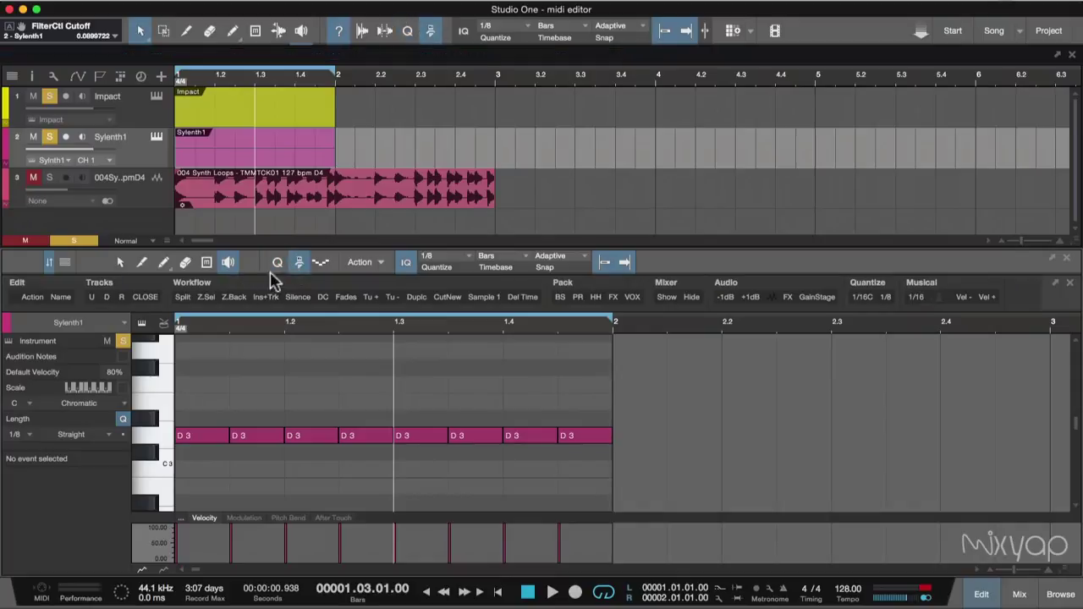
pyautogui.click(277, 262)
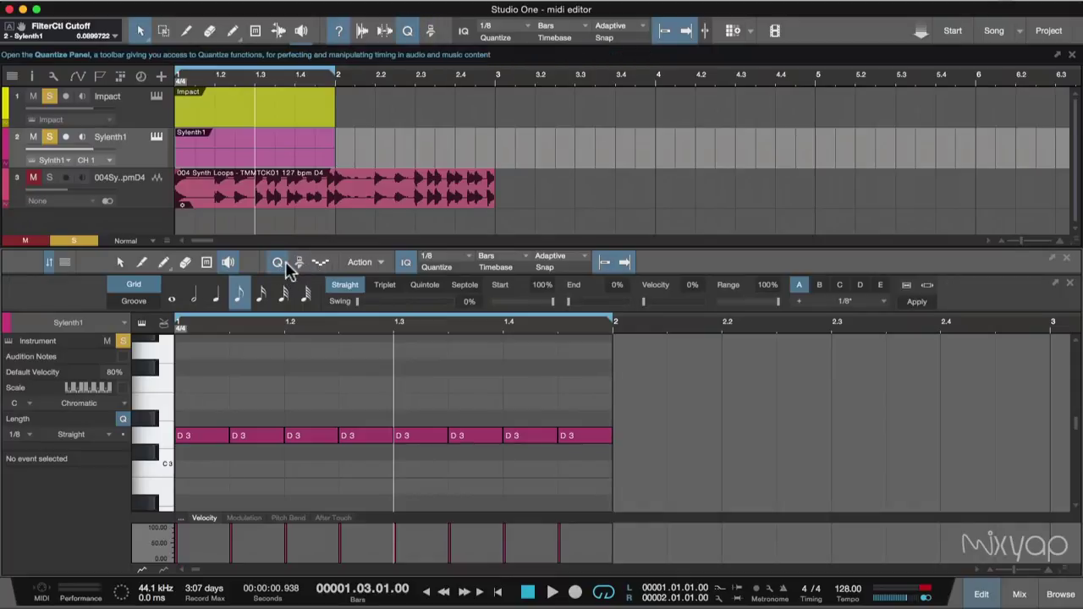
pyautogui.click(321, 263)
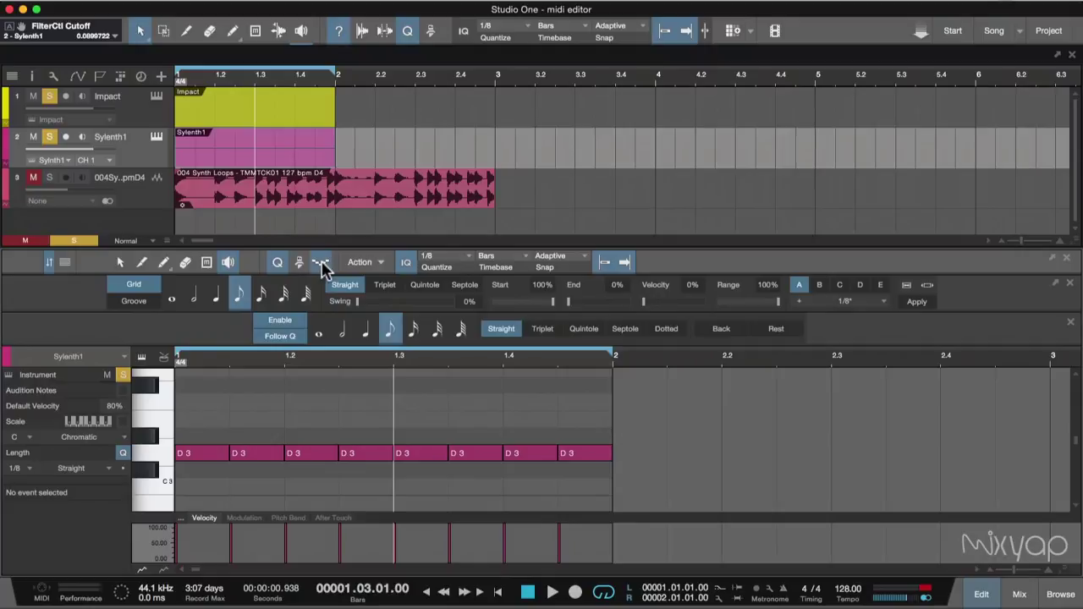
pyautogui.click(323, 265)
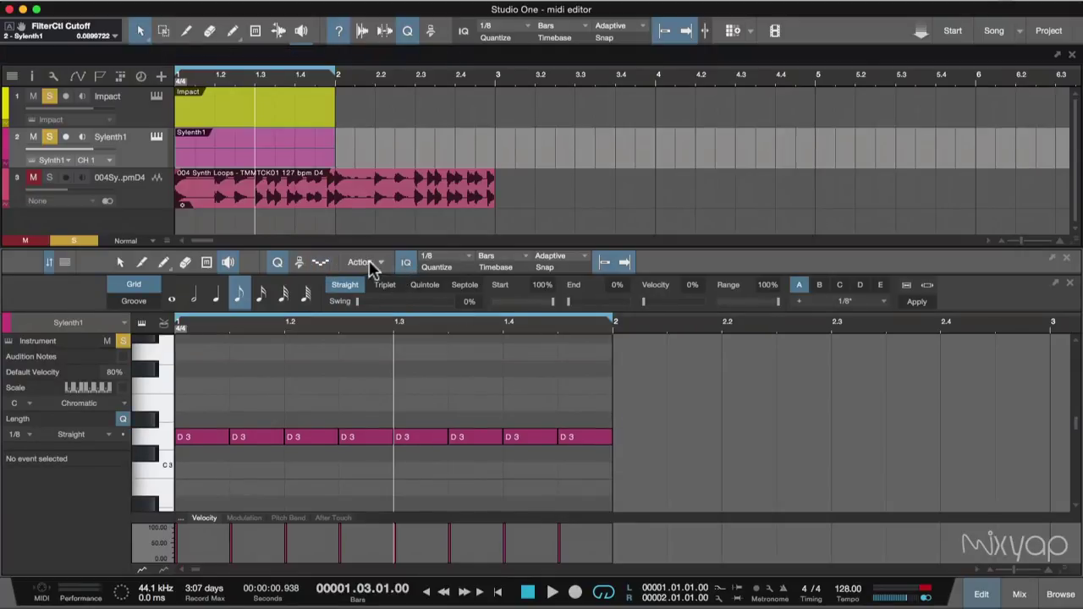
# Inspect the Quantize panel's Groove mode, return it to Grid mode and hide the panel.
pyautogui.click(277, 263)
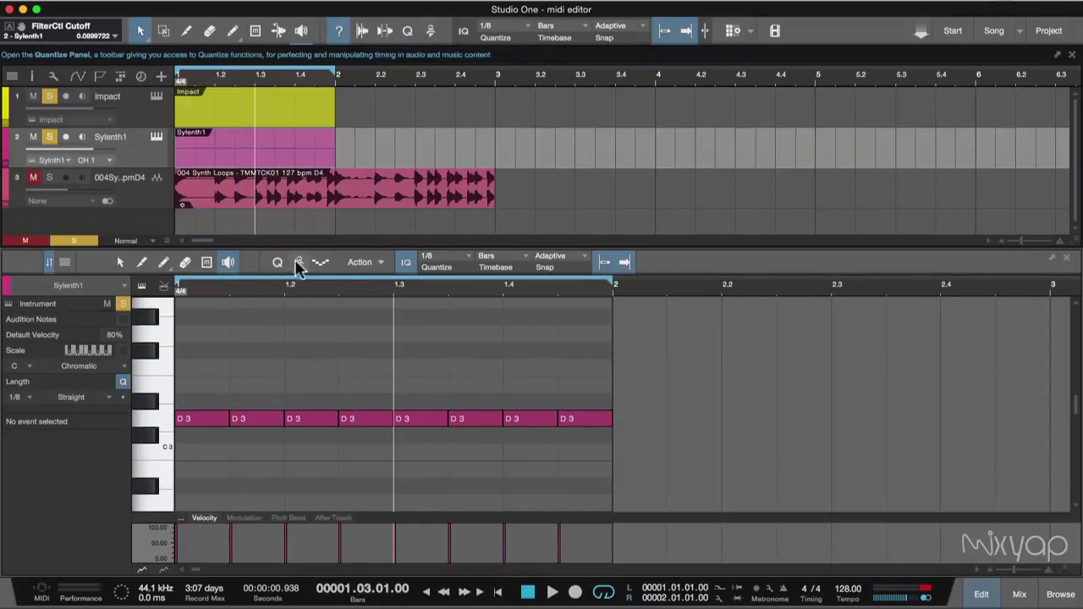
pyautogui.click(279, 263)
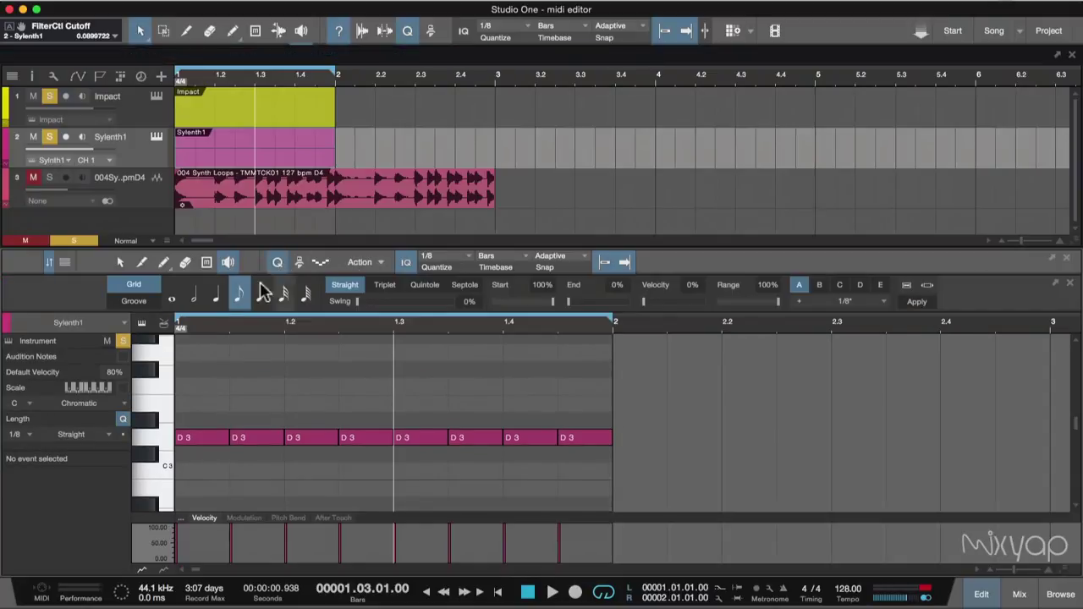
pyautogui.click(140, 302)
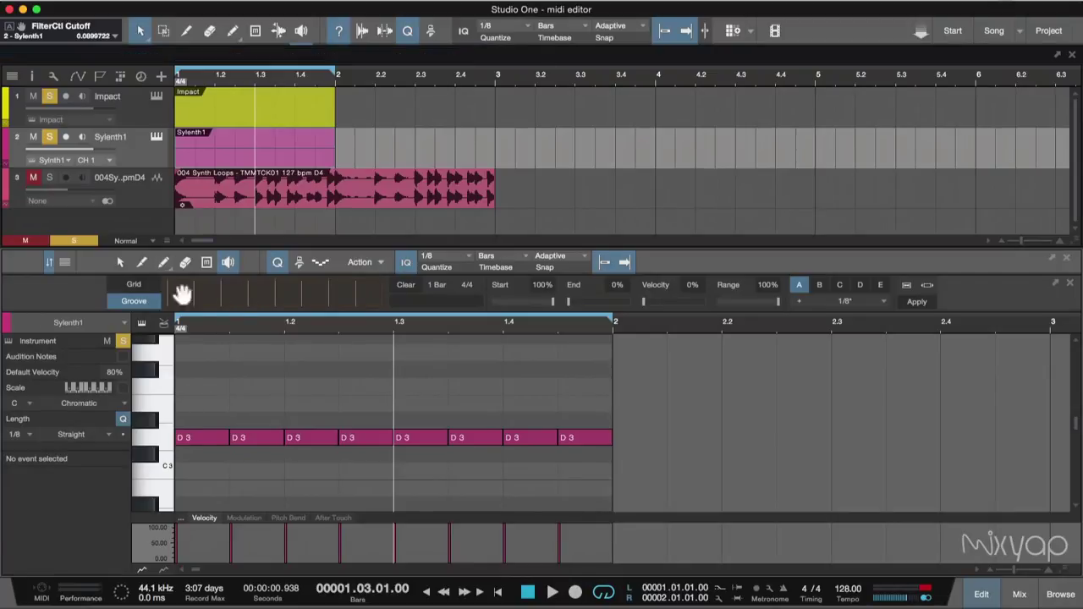
pyautogui.click(131, 289)
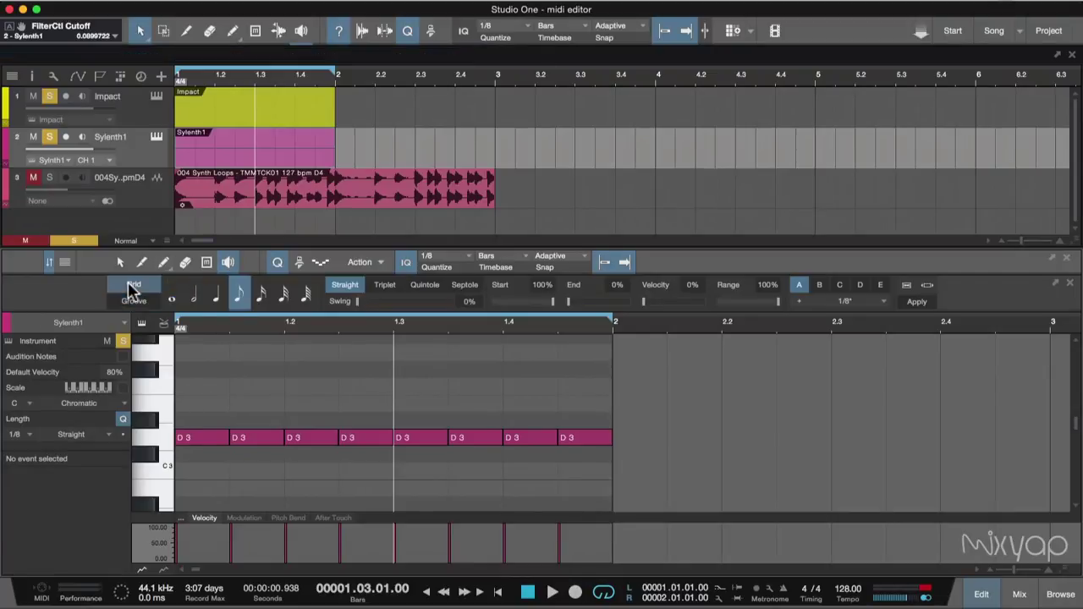
pyautogui.click(280, 263)
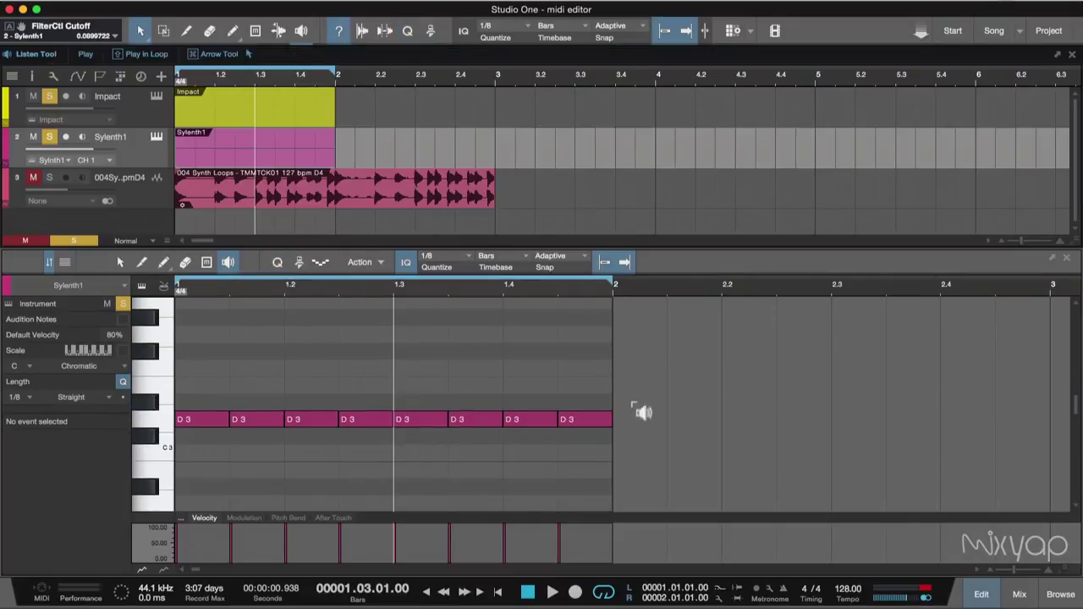
# Select all the D3 notes in bar 1 with the Arrow tool and delete them.
pyautogui.click(119, 263)
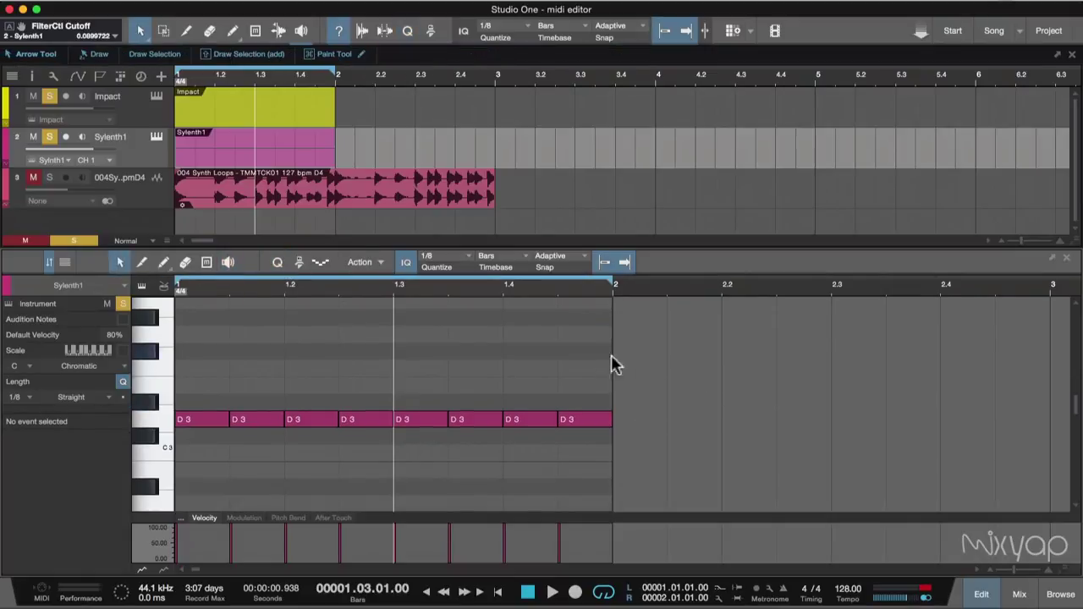
pyautogui.moveTo(666, 375); pyautogui.dragTo(190, 468)
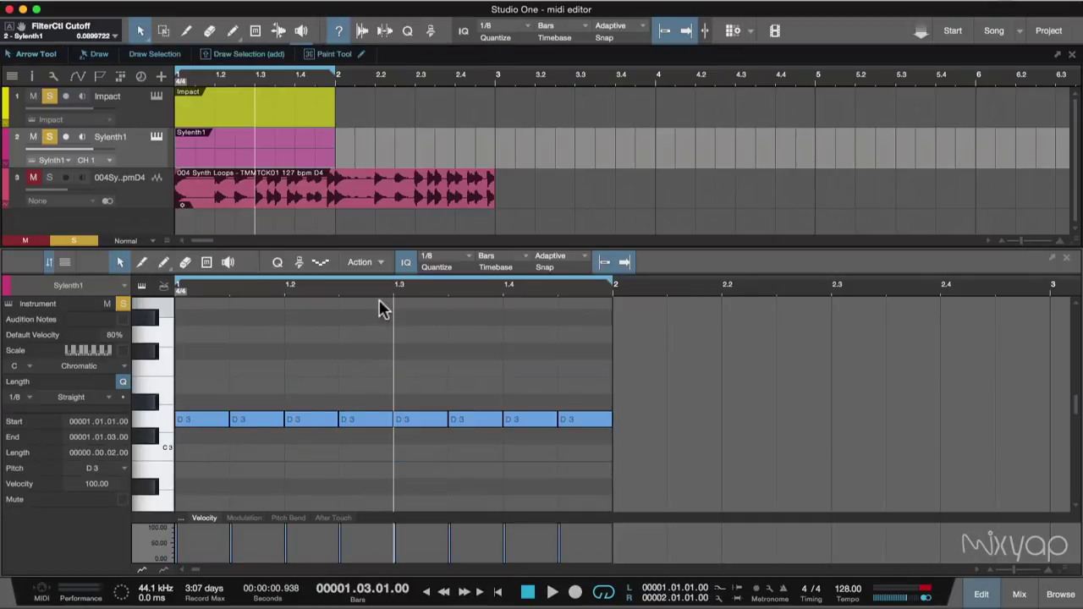
pyautogui.press('Delete')
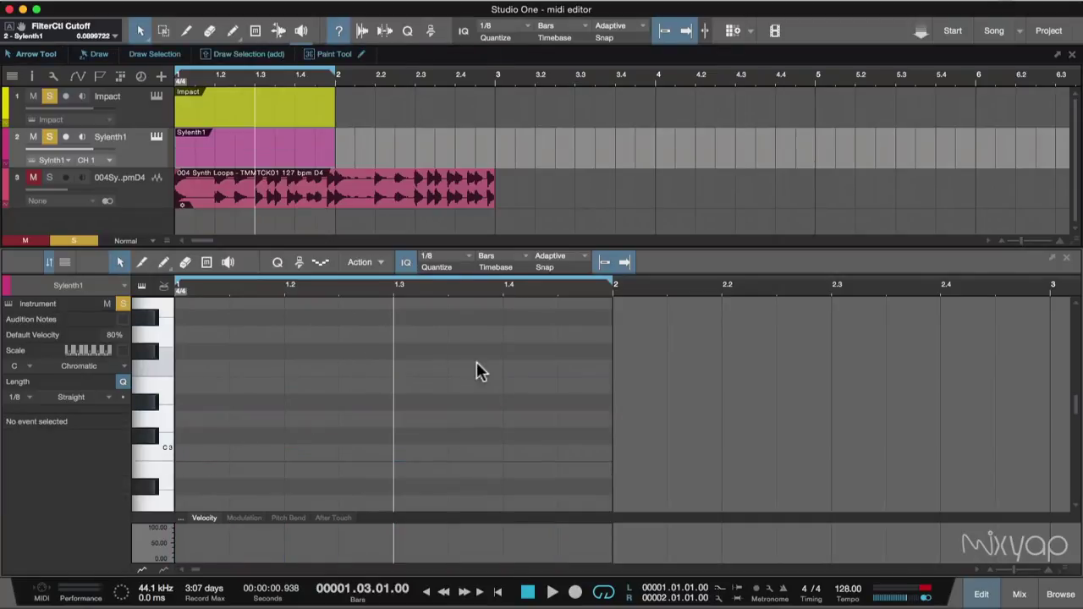
# Set the Paint tool to Line, paint a row of 1/8 E3 notes across bar 1, and undo the painted notes.
pyautogui.click(167, 266)
pyautogui.click(166, 273)
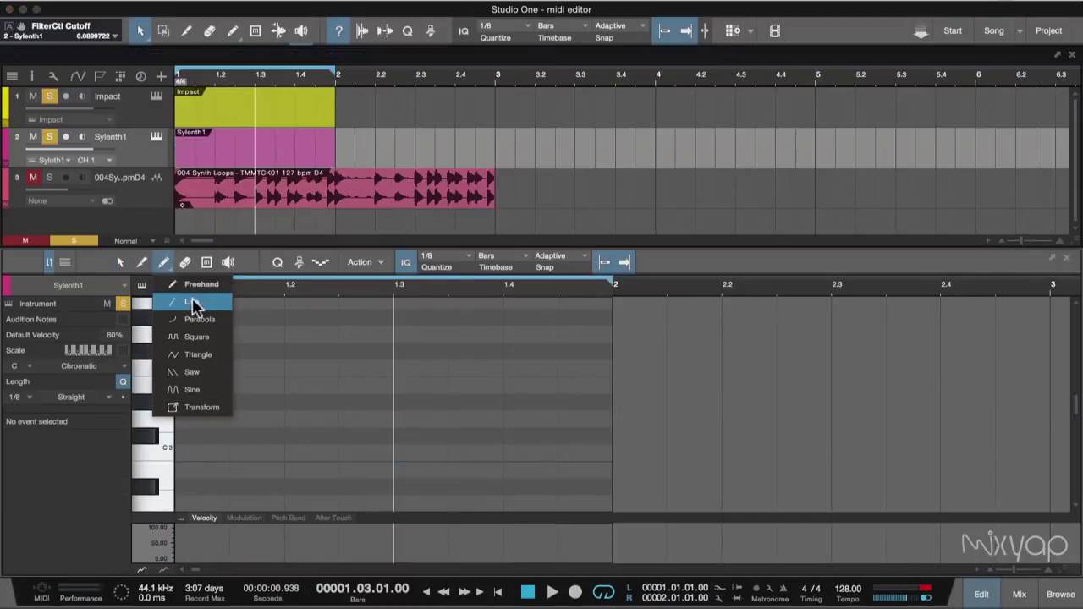
pyautogui.click(191, 301)
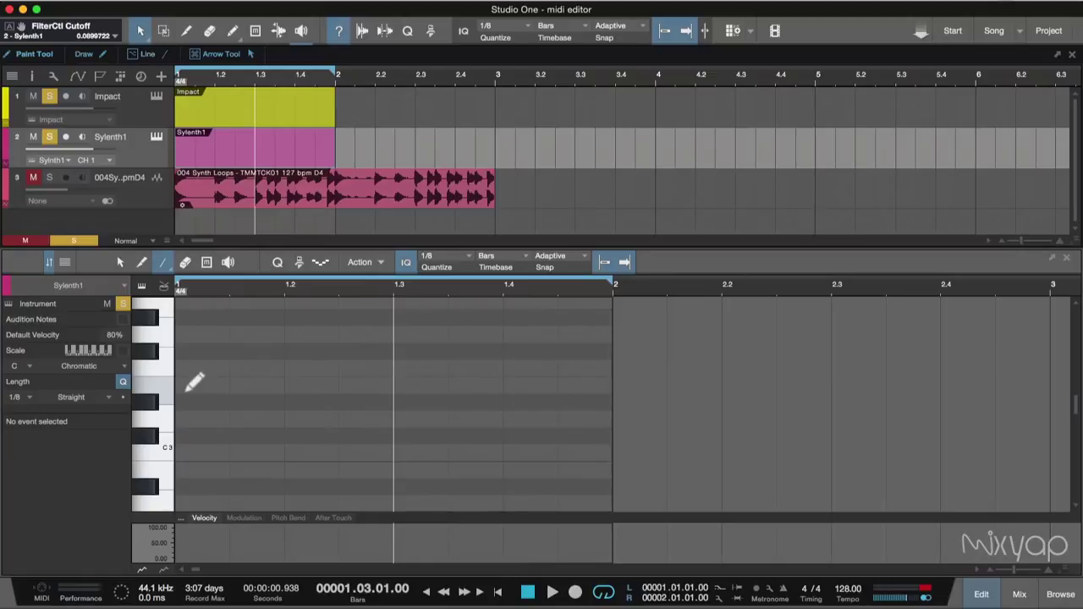
pyautogui.moveTo(188, 387); pyautogui.dragTo(611, 384)
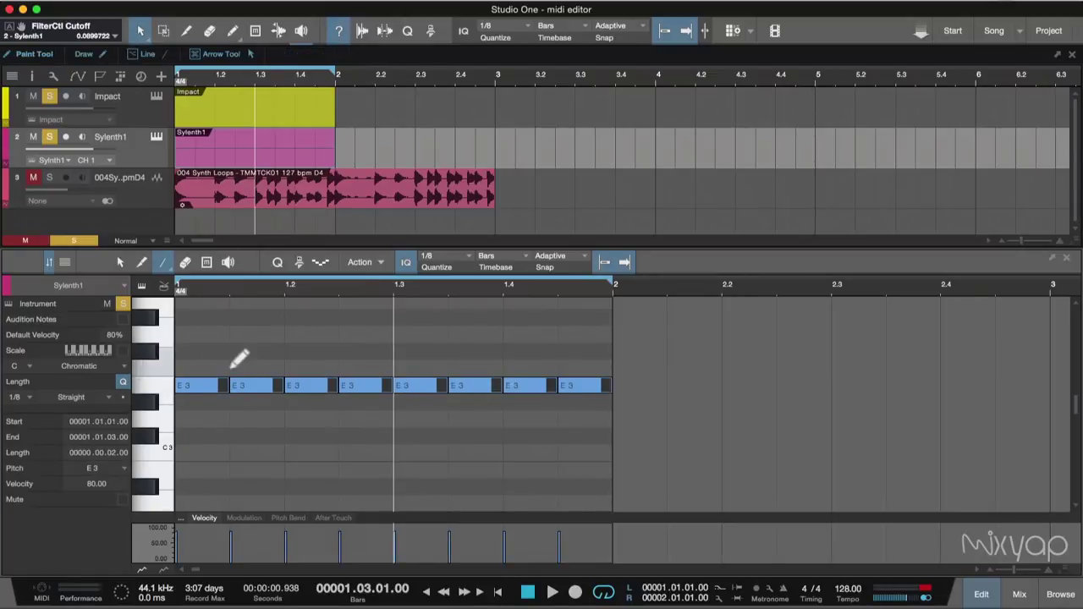
pyautogui.hotkey('ctrl', 'z')
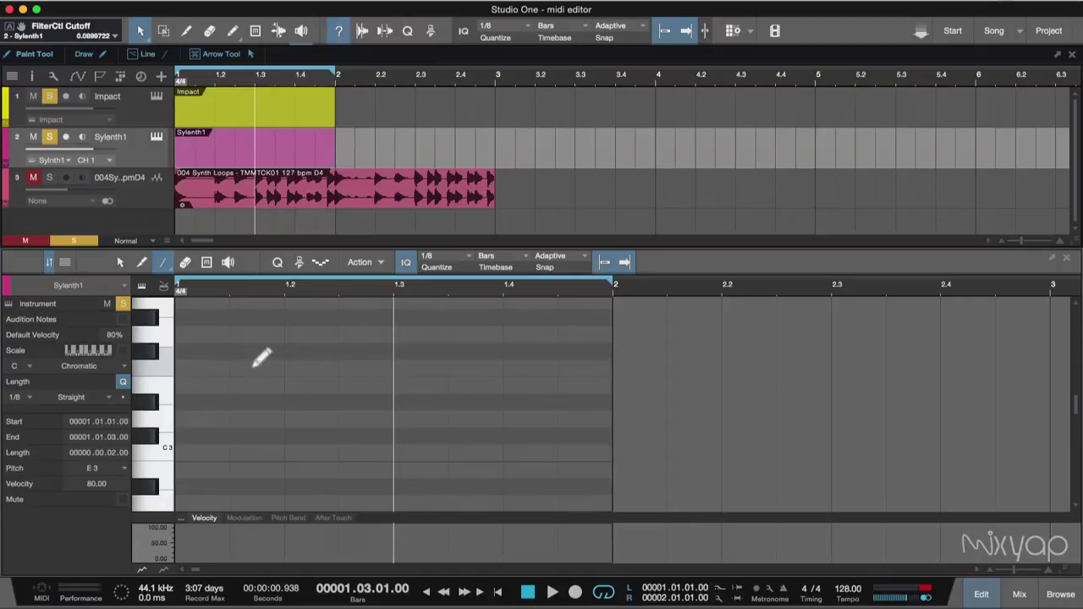
# Set the quantize value to 1/64 and paint a continuous row of D3 notes across bar 1.
pyautogui.click(469, 260)
pyautogui.click(602, 277)
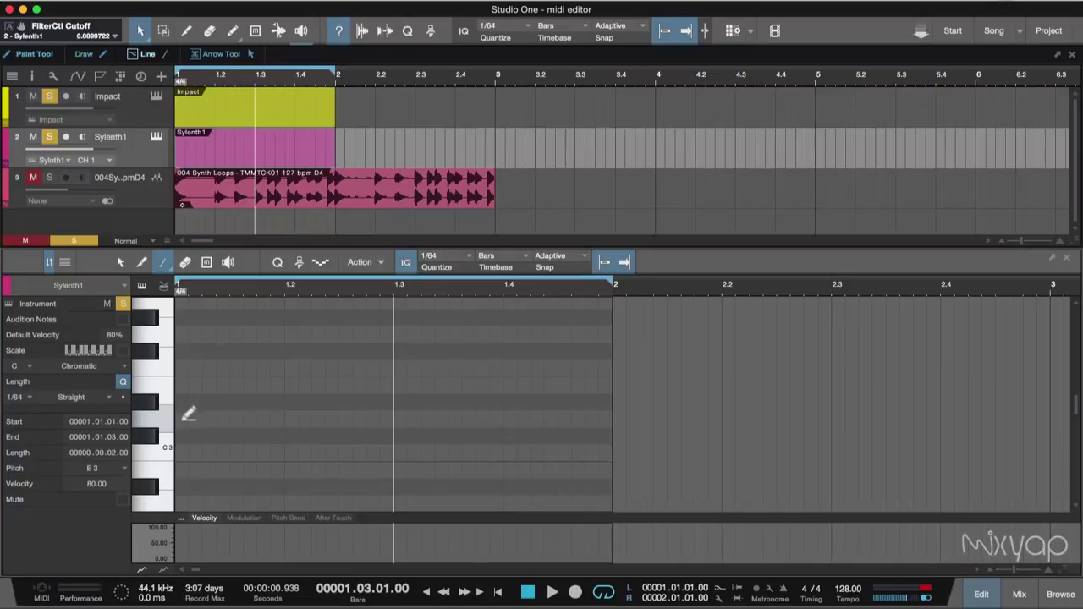
pyautogui.moveTo(188, 414); pyautogui.dragTo(617, 415)
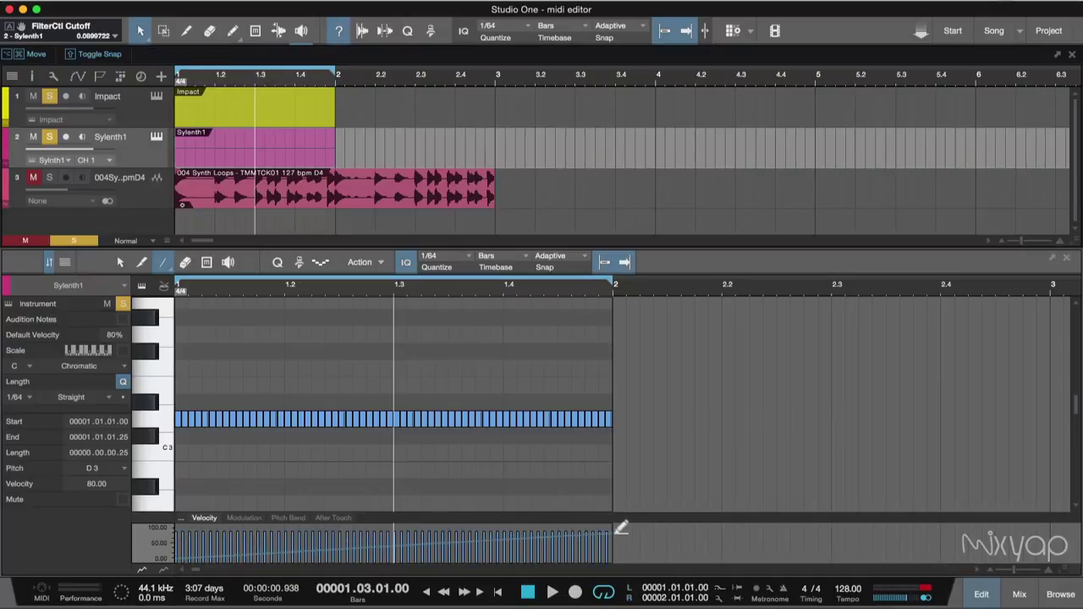
# Draw a rising velocity line across the D3 notes, starting at about 12, and play the part from the start.
pyautogui.moveTo(617, 531); pyautogui.dragTo(612, 530)
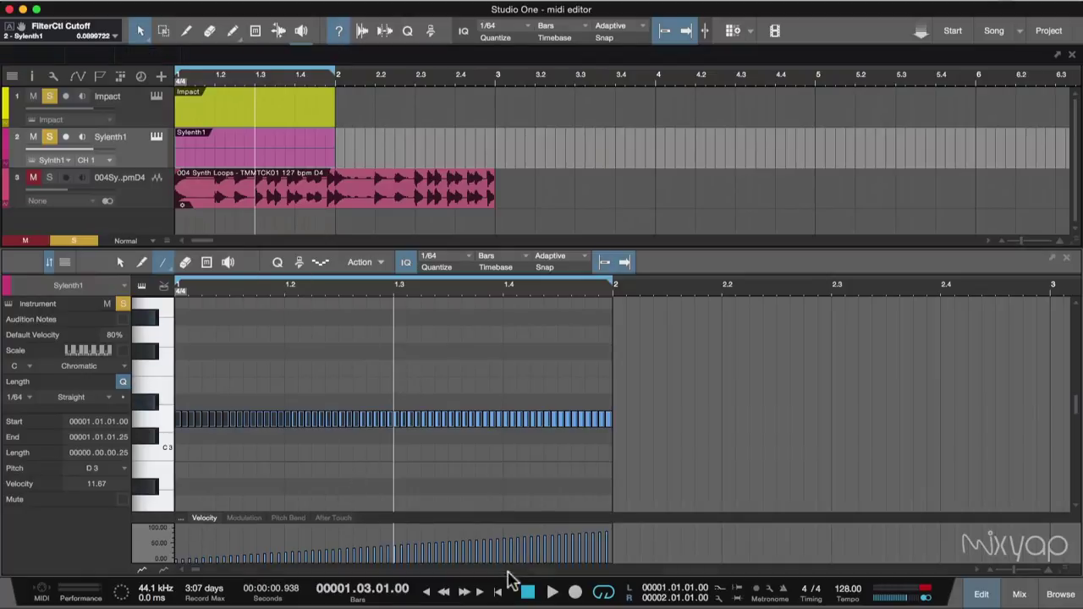
pyautogui.click(497, 595)
pyautogui.press('space')
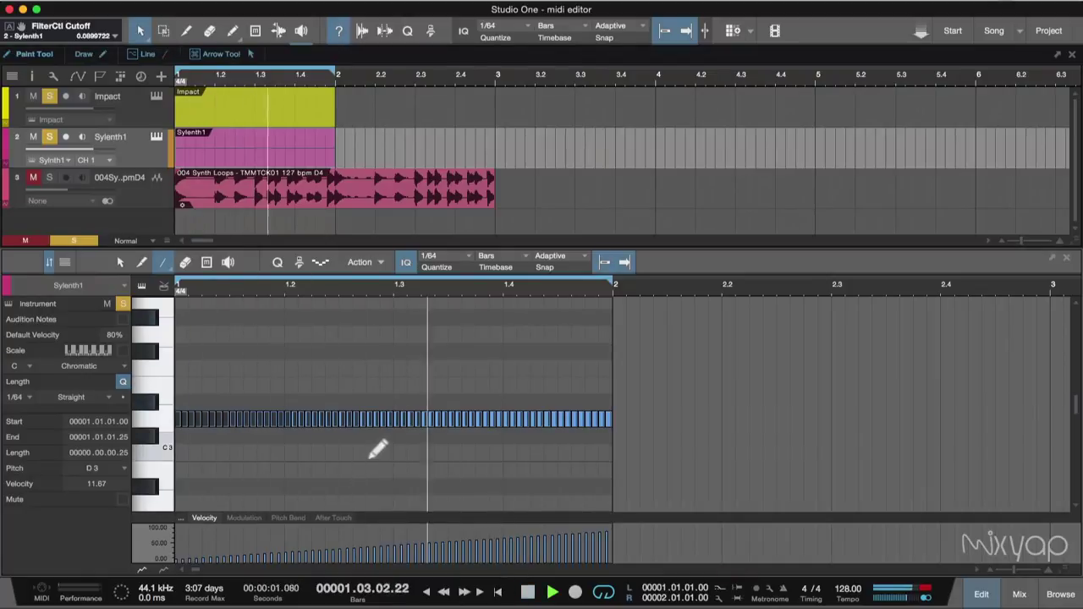
pyautogui.press('space')
# Select all the 1/64 D3 notes with the Arrow tool and delete them.
pyautogui.click(120, 263)
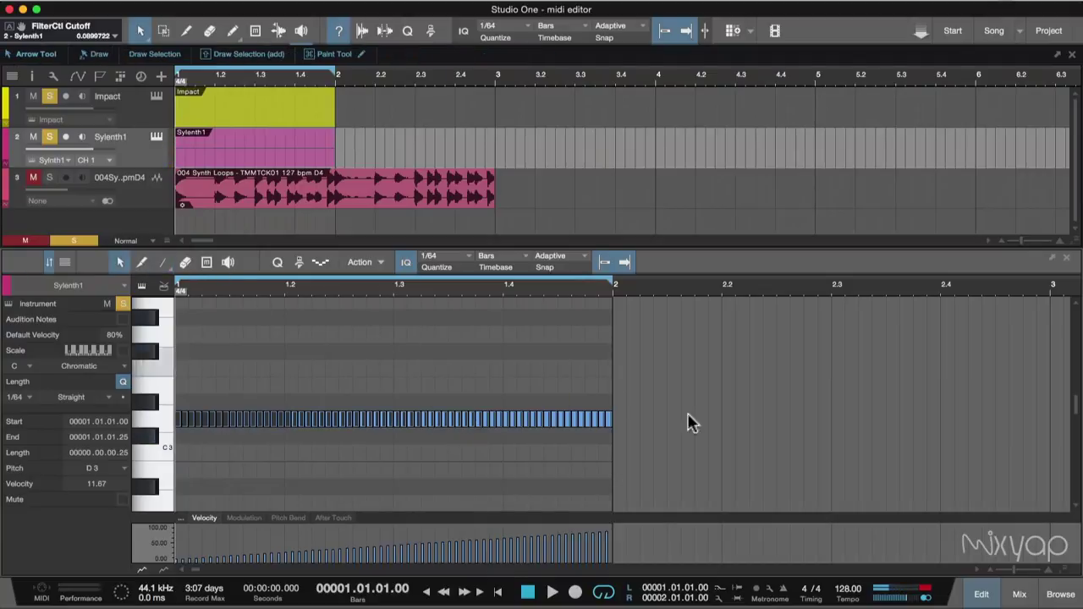
pyautogui.click(616, 452)
pyautogui.moveTo(667, 393); pyautogui.dragTo(178, 478)
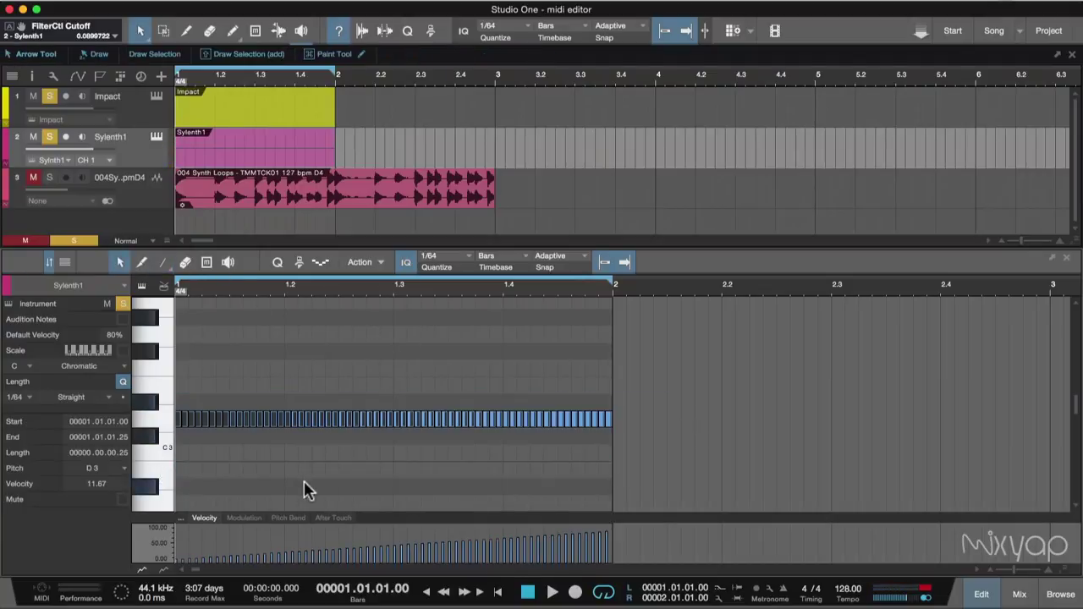
pyautogui.press('Delete')
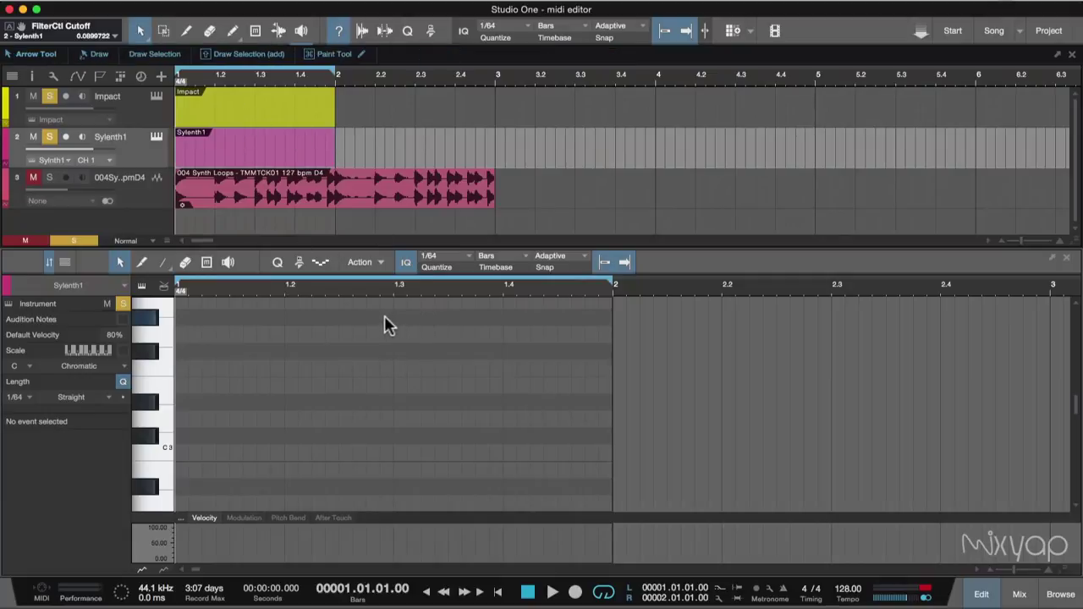
# Paint a row of 1/64 E3 notes across most of bar 1 with the Line paint tool and deselect them.
pyautogui.click(163, 263)
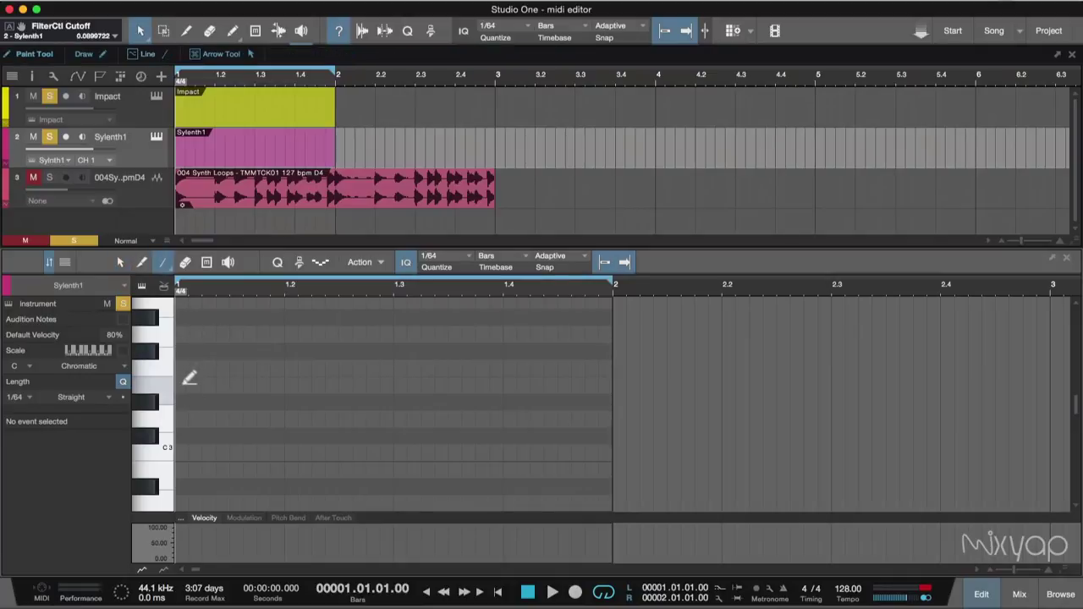
pyautogui.moveTo(183, 385); pyautogui.dragTo(594, 385)
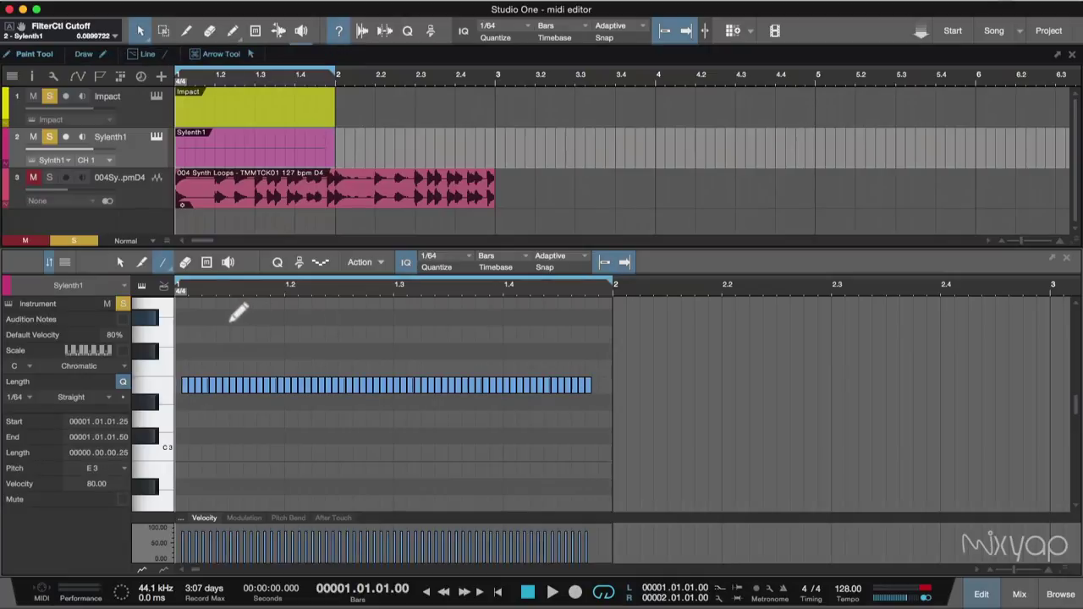
pyautogui.click(120, 262)
pyautogui.click(321, 412)
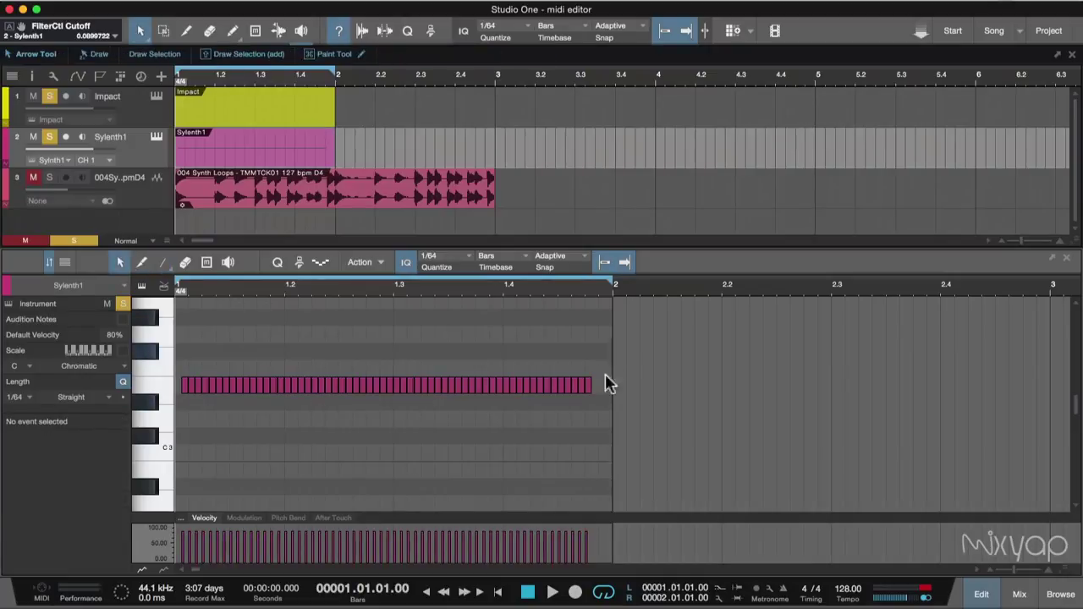
# Box-select the whole row of E3 notes and clear the selection, three times in a row.
pyautogui.moveTo(610, 342); pyautogui.dragTo(146, 438)
pyautogui.click(599, 412)
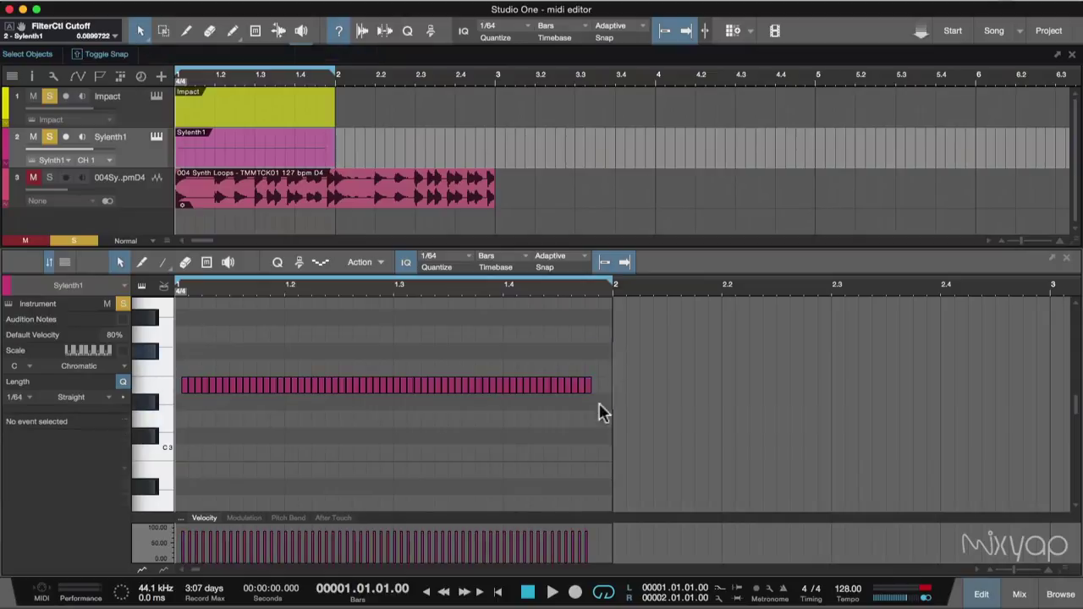
pyautogui.moveTo(613, 342); pyautogui.dragTo(174, 462)
pyautogui.click(239, 446)
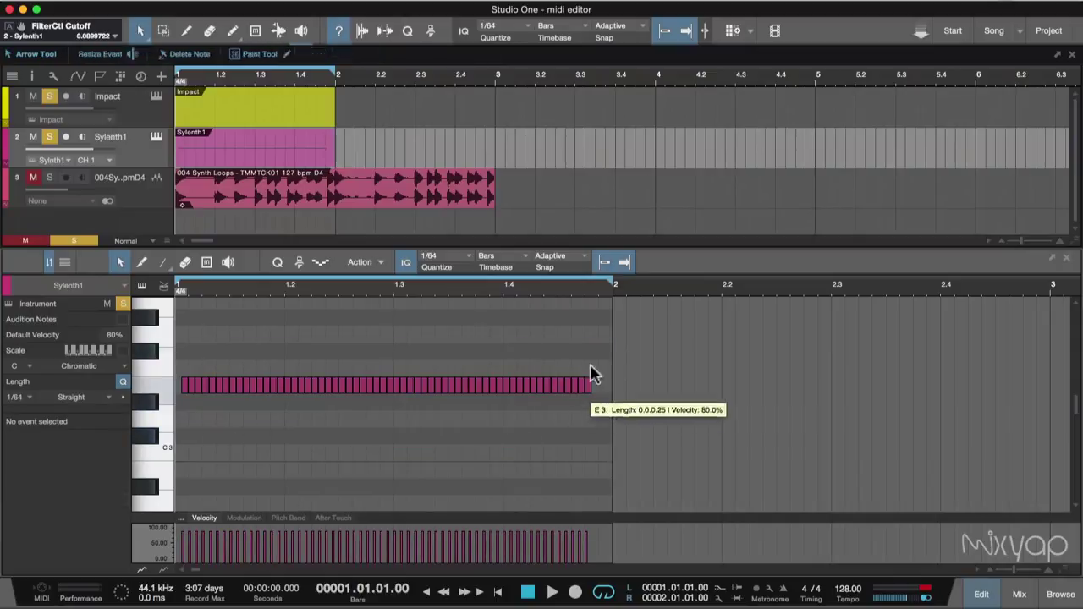
pyautogui.moveTo(596, 333); pyautogui.dragTo(188, 462)
pyautogui.click(235, 448)
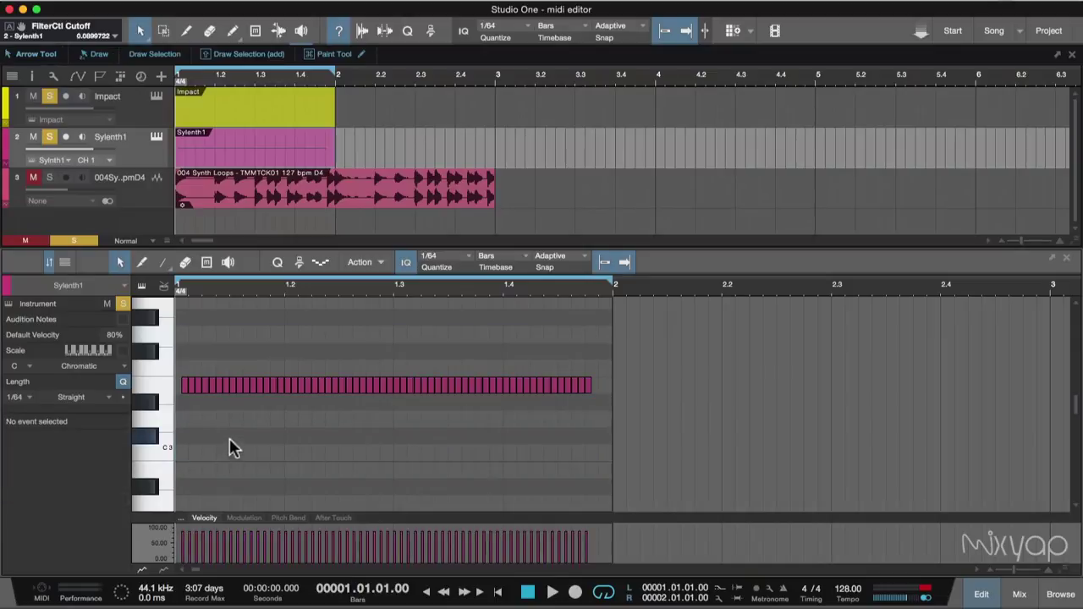
# Select every E3 note at once through its piano key and set the notes' pitch to F 7.
pyautogui.click(161, 381)
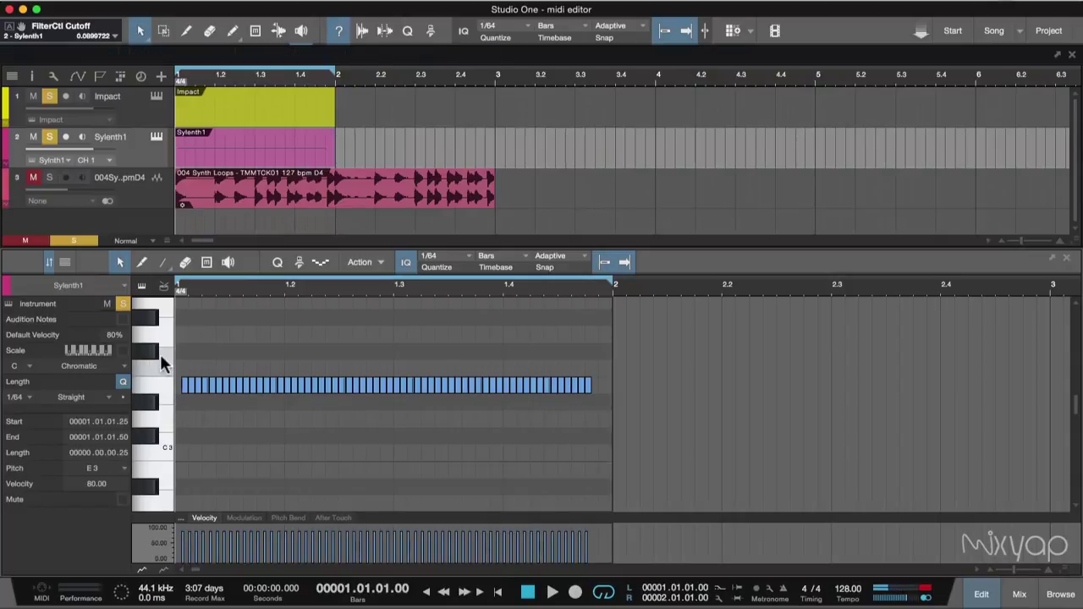
pyautogui.click(110, 468)
pyautogui.click(124, 468)
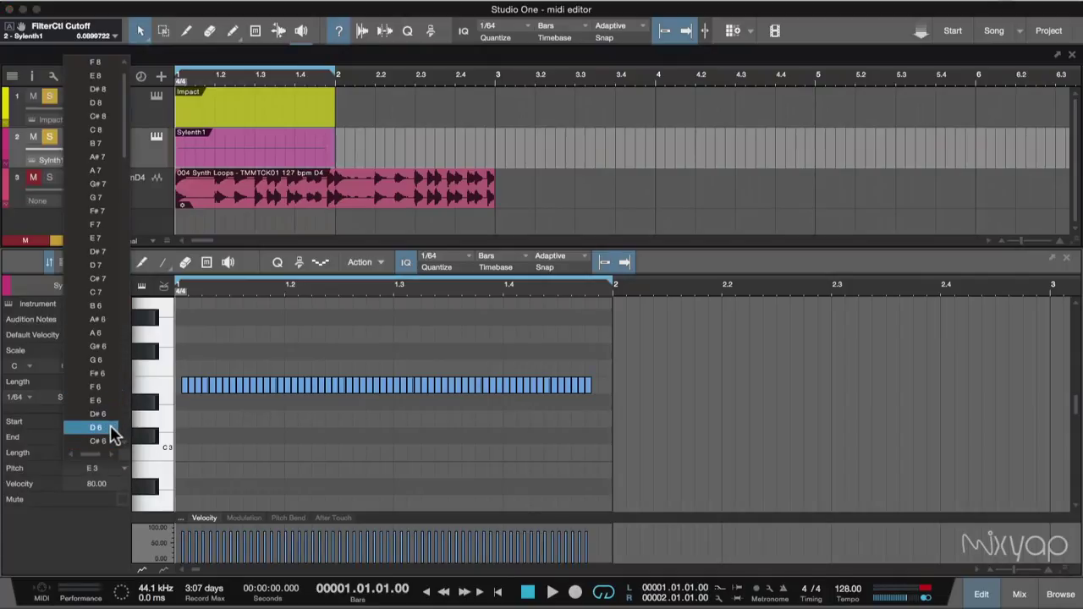
pyautogui.click(105, 225)
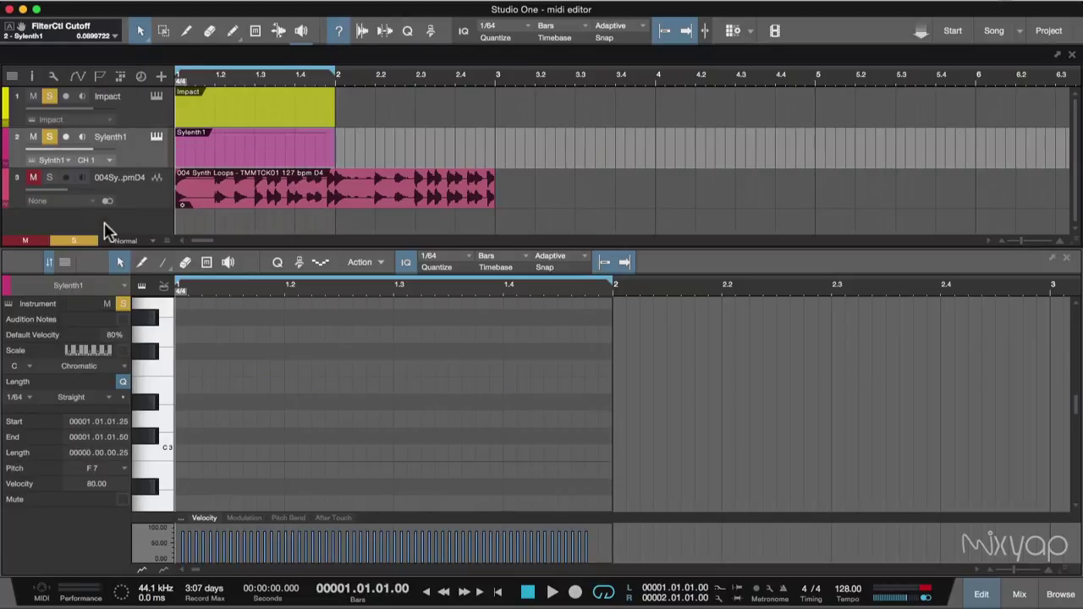
pyautogui.scroll(5, 280, 377)
pyautogui.scroll(5, 285, 383)
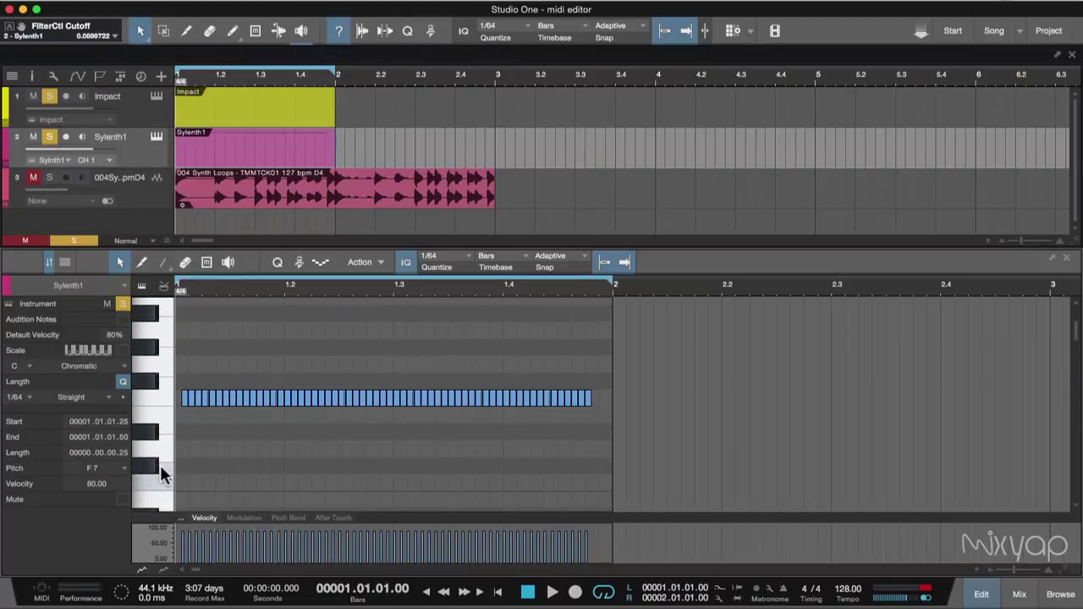
# Undo the notes' pitch change to F 7 and find the row of E3 notes again in the piano roll.
pyautogui.hotkey('ctrl', 'z')
pyautogui.scroll(-10, 357, 443)
pyautogui.scroll(-10, 376, 445)
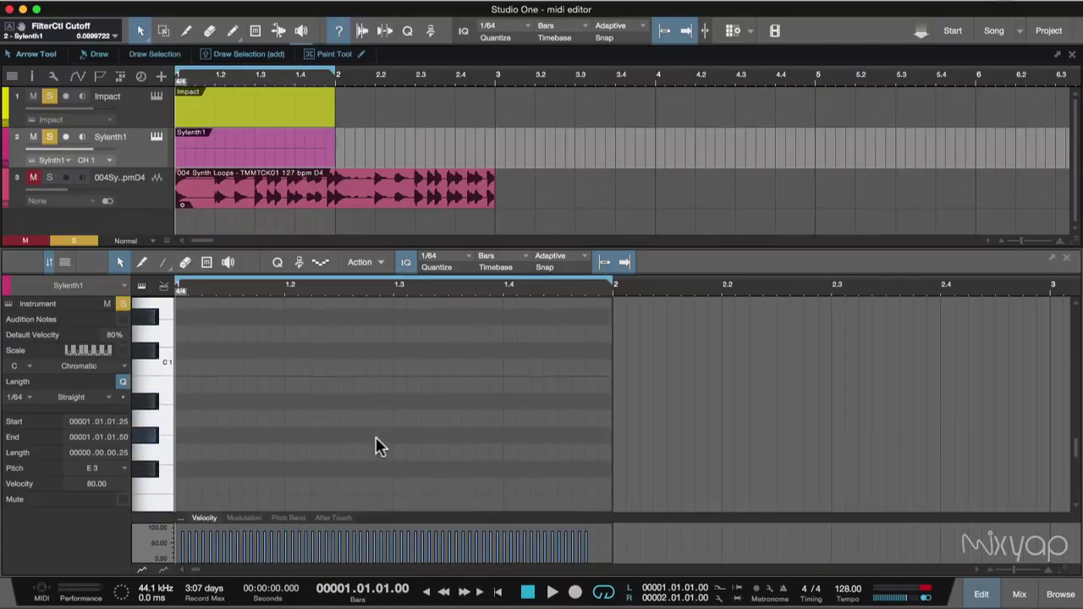
pyautogui.scroll(20, 191, 435)
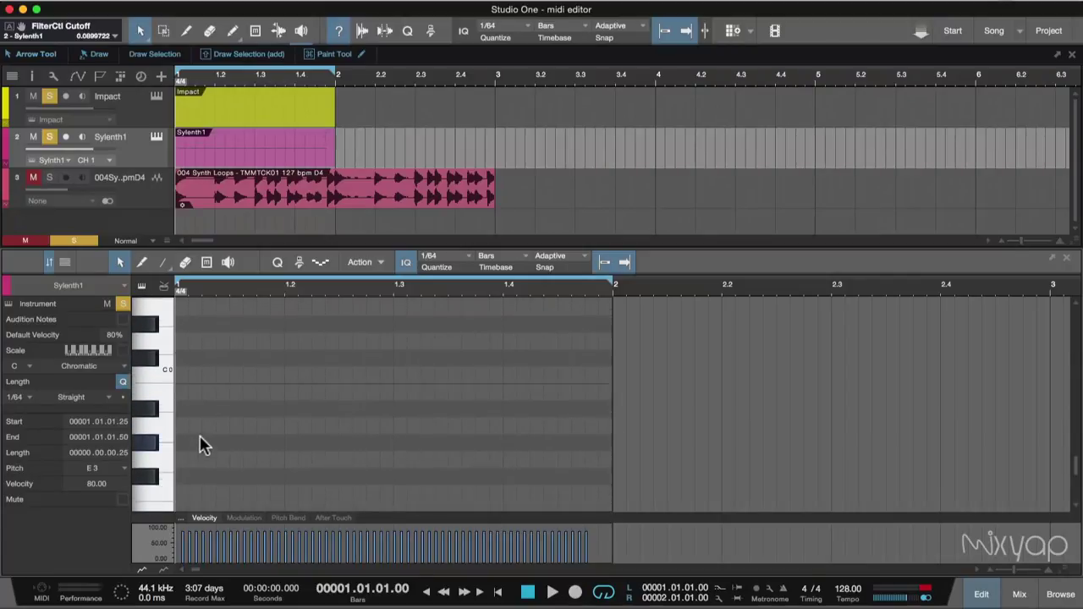
pyautogui.scroll(6, 203, 446)
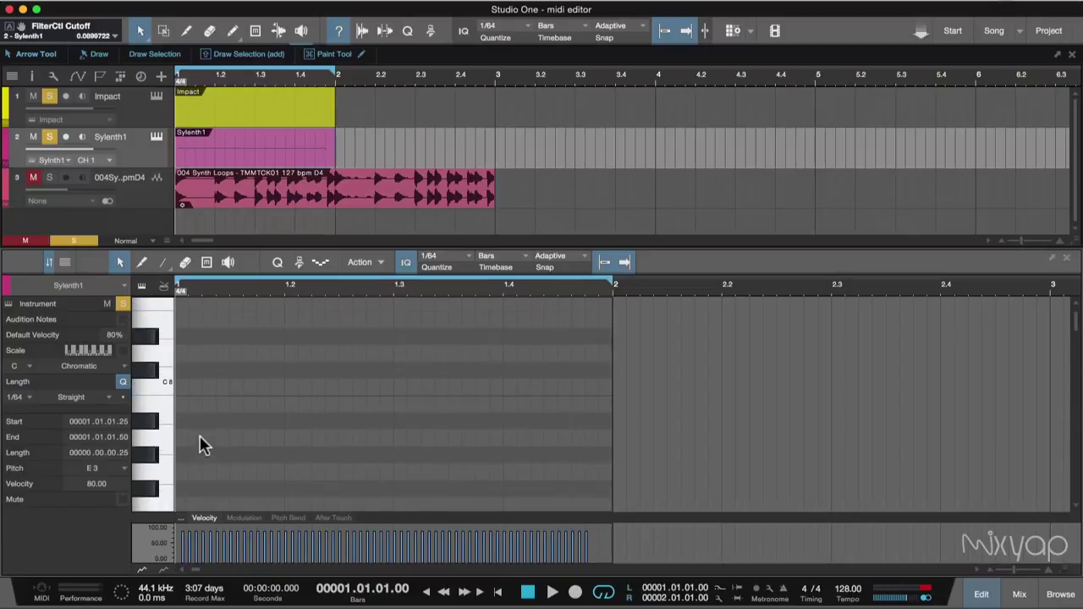
pyautogui.scroll(-15, 203, 446)
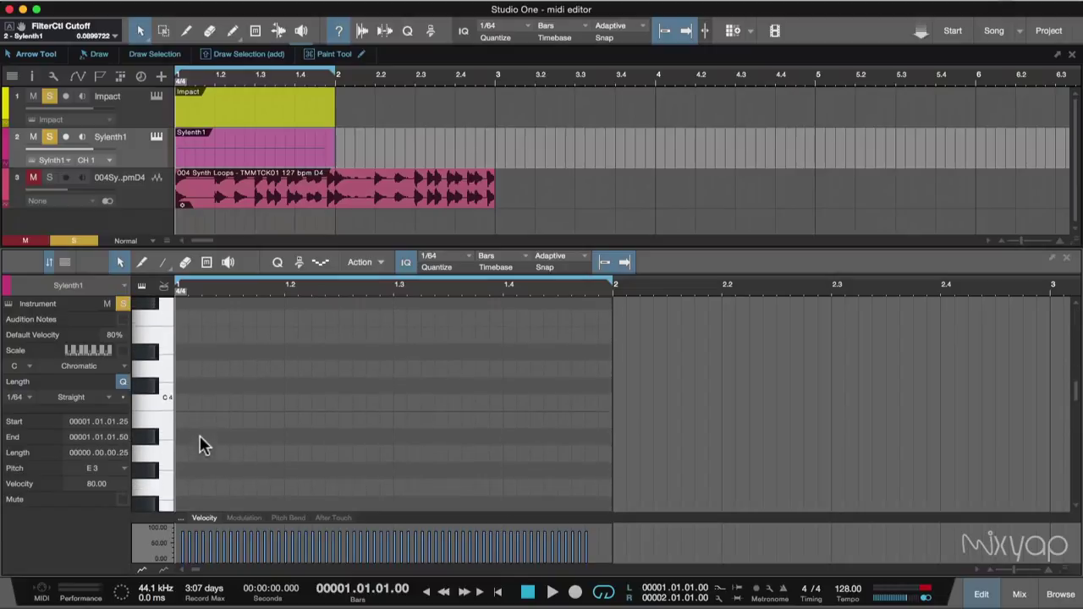
pyautogui.scroll(4, 203, 446)
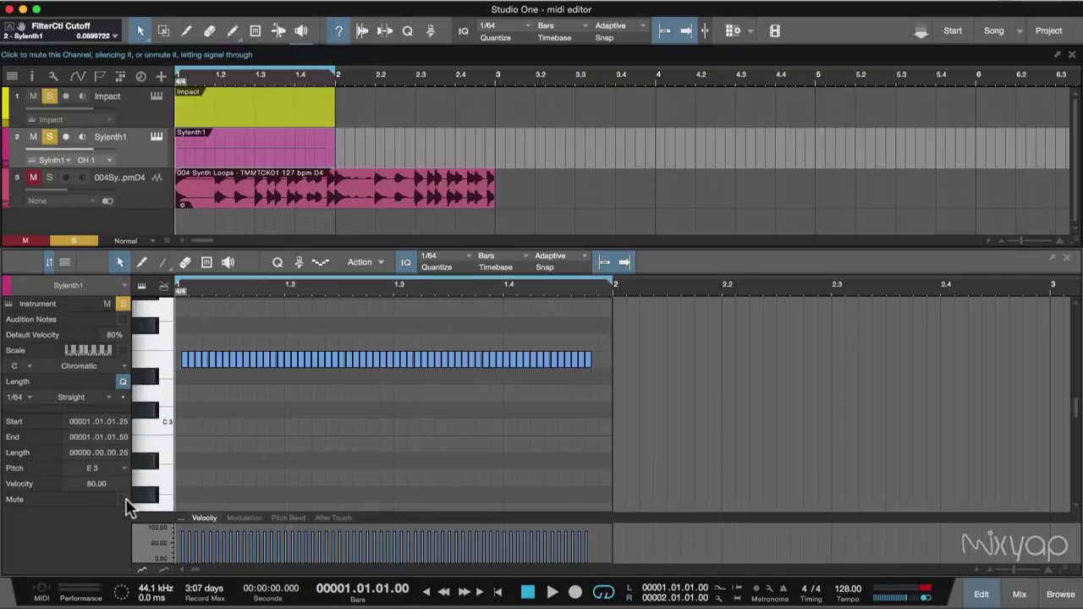
# Box-select a group of E3 notes between beats 1.2 and 1.3 and mute them.
pyautogui.click(450, 431)
pyautogui.moveTo(597, 336); pyautogui.dragTo(374, 386)
pyautogui.moveTo(304, 318); pyautogui.dragTo(377, 391)
pyautogui.click(123, 499)
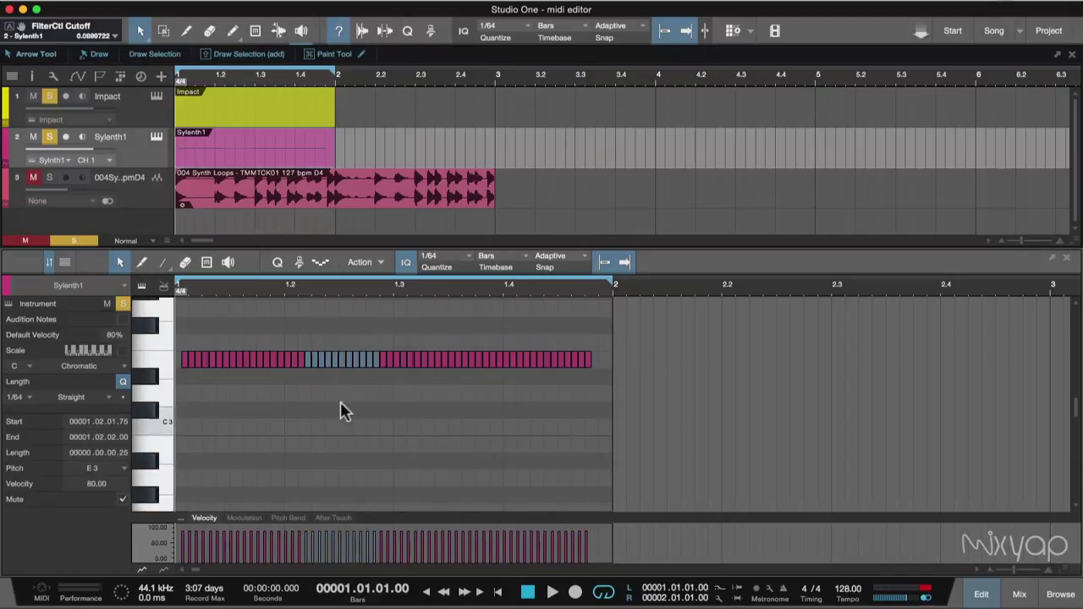
# Undo the muting and remove the whole row of E3 notes from the Sylenth1 part.
pyautogui.hotkey('ctrl', 'z')
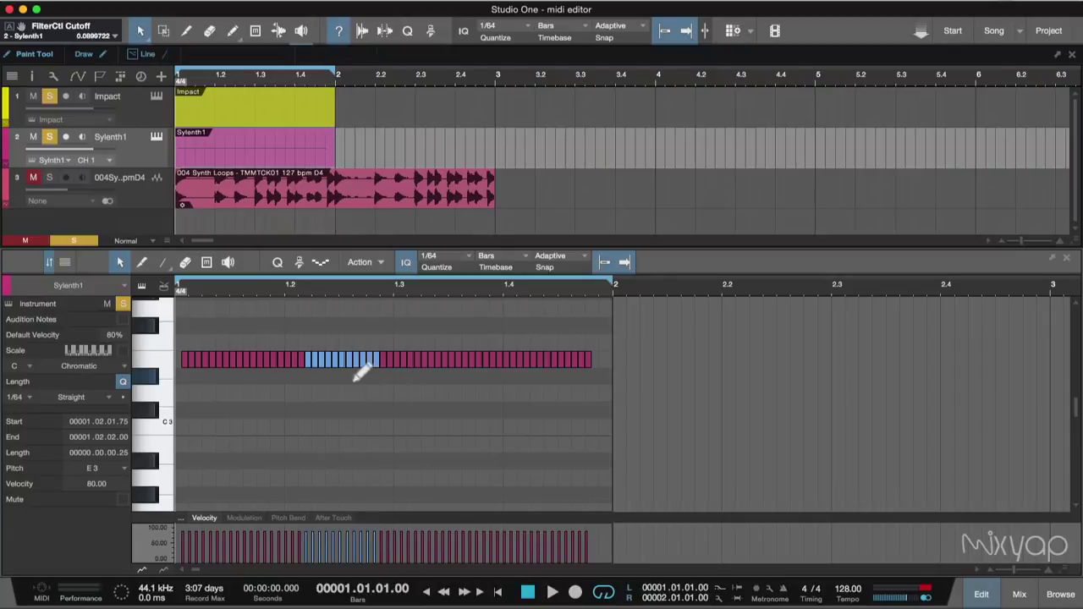
pyautogui.hotkey('ctrl', 'z')
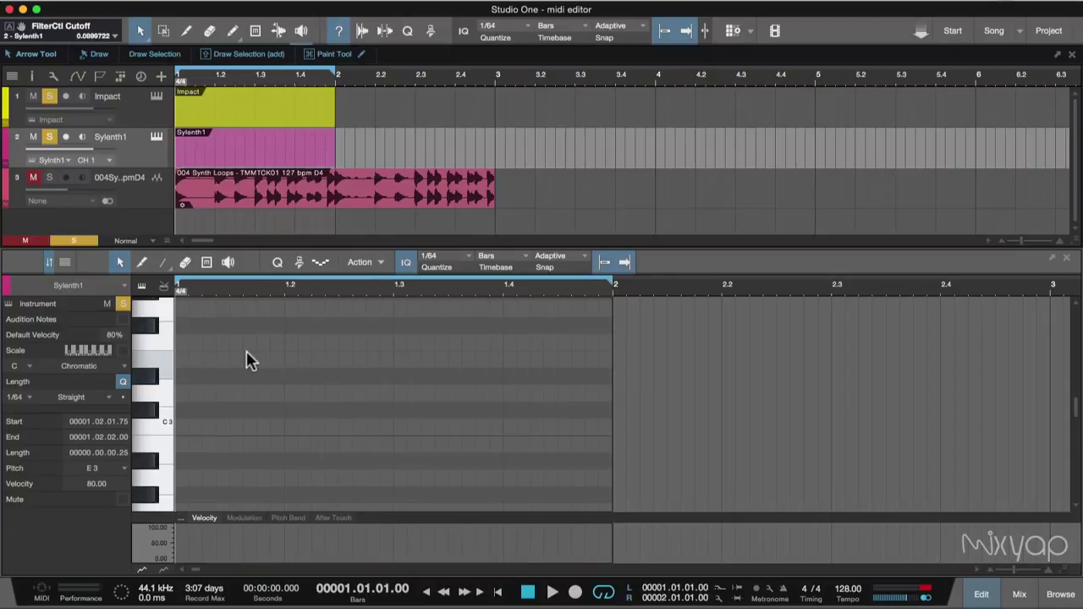
# Show the editor's track list, switch to Impact, and select both the Impact and Sylenth1 parts in the arrangement.
pyautogui.click(66, 265)
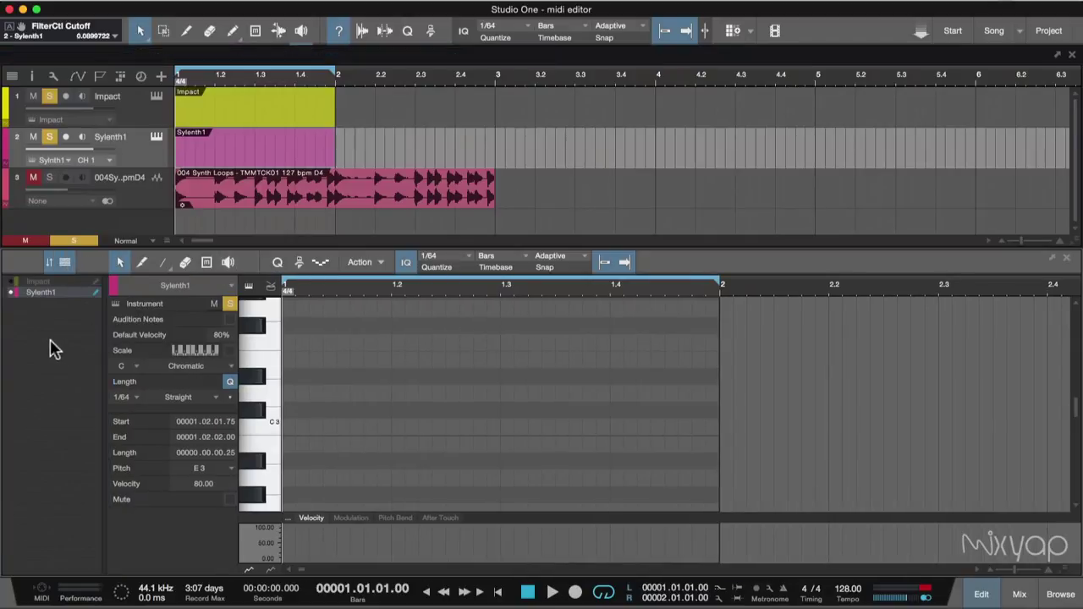
pyautogui.click(40, 283)
pyautogui.moveTo(380, 109); pyautogui.dragTo(340, 161)
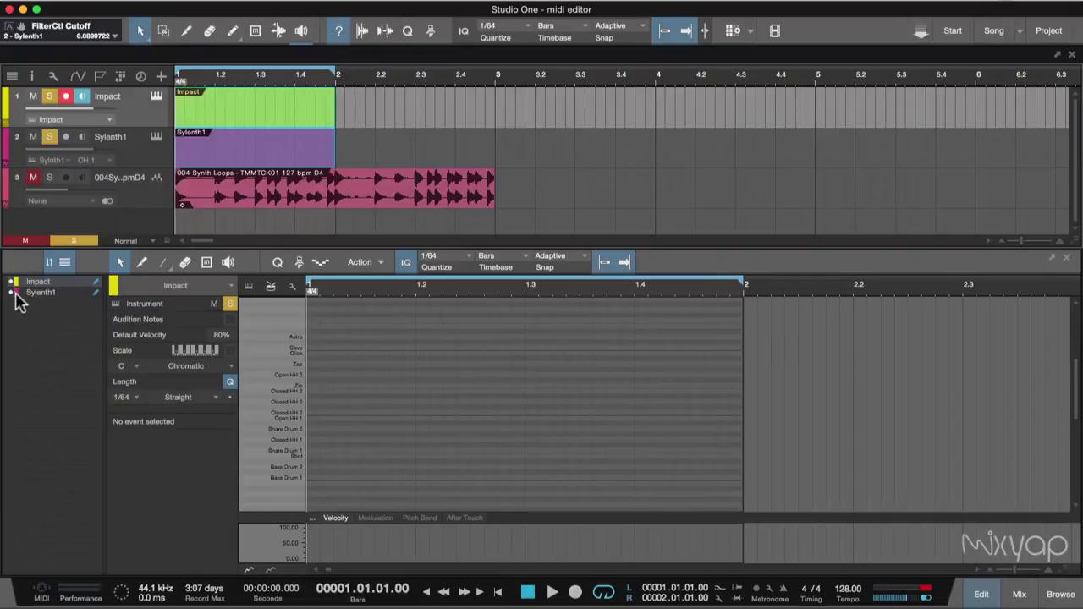
# Return to the Sylenth1 part alone and paint a row of 1/64 D3 notes from beat 1.1 past beat 1.3 with the Line tool.
pyautogui.click(381, 149)
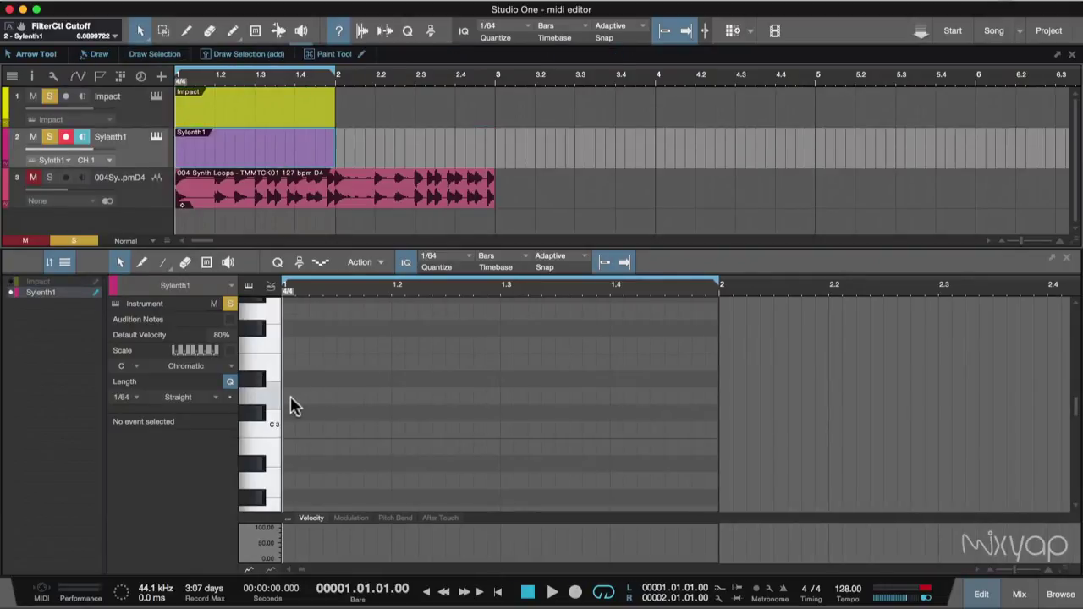
pyautogui.click(163, 263)
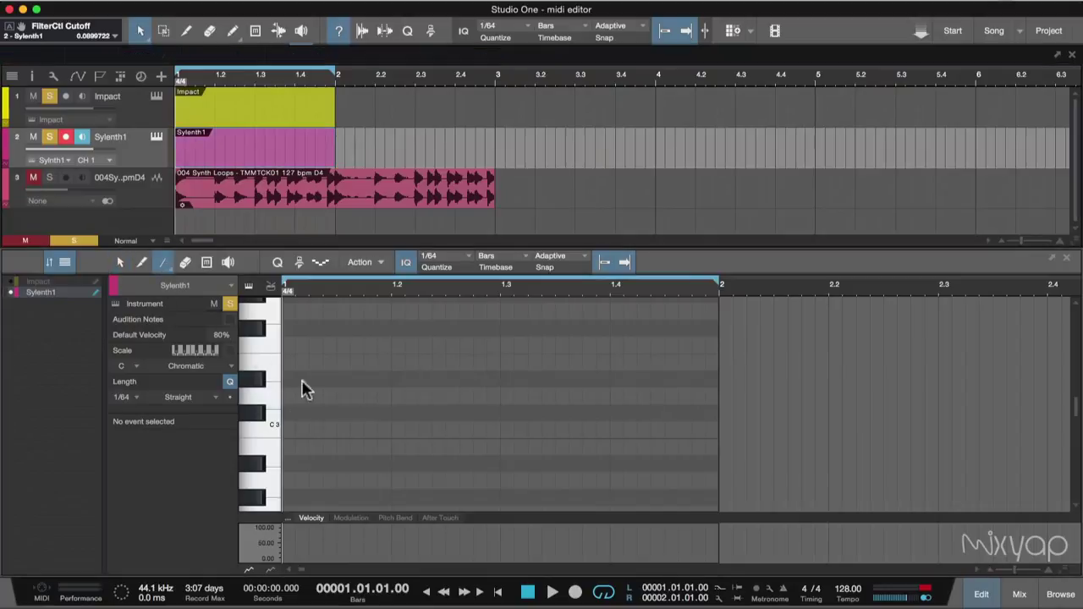
pyautogui.moveTo(317, 391); pyautogui.dragTo(583, 389)
# Open the Impact part and paint a row of 1/64 Snare Drum 1 notes from beat 1.1 past beat 1.3.
pyautogui.click(261, 102)
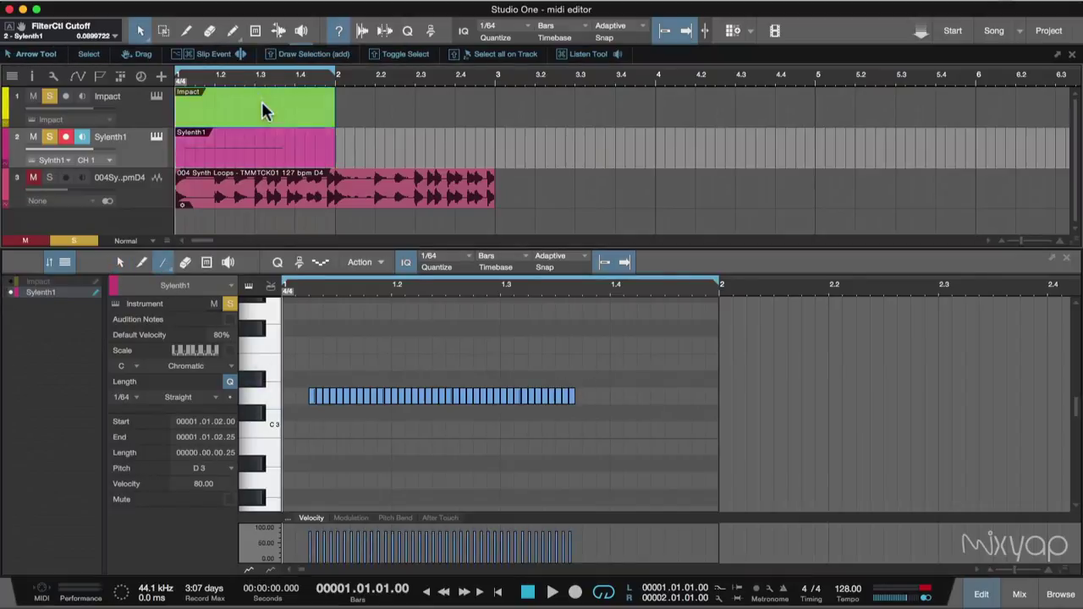
pyautogui.click(293, 451)
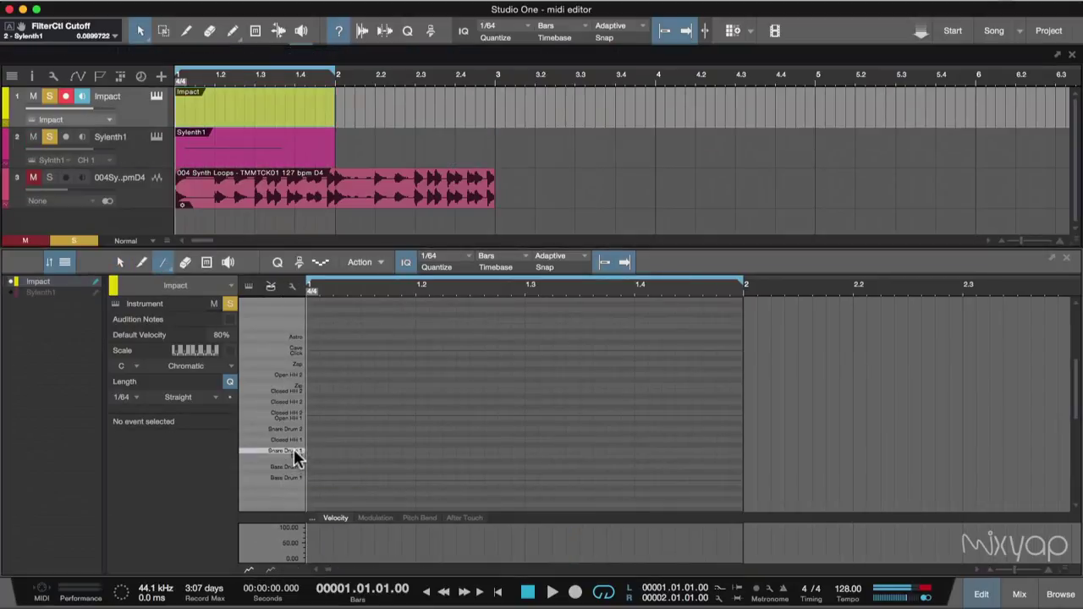
pyautogui.moveTo(330, 450); pyautogui.dragTo(595, 451)
# Display Sylenth1's notes together with Impact's in the editor and toggle Sylenth1's visibility off and on.
pyautogui.click(66, 296)
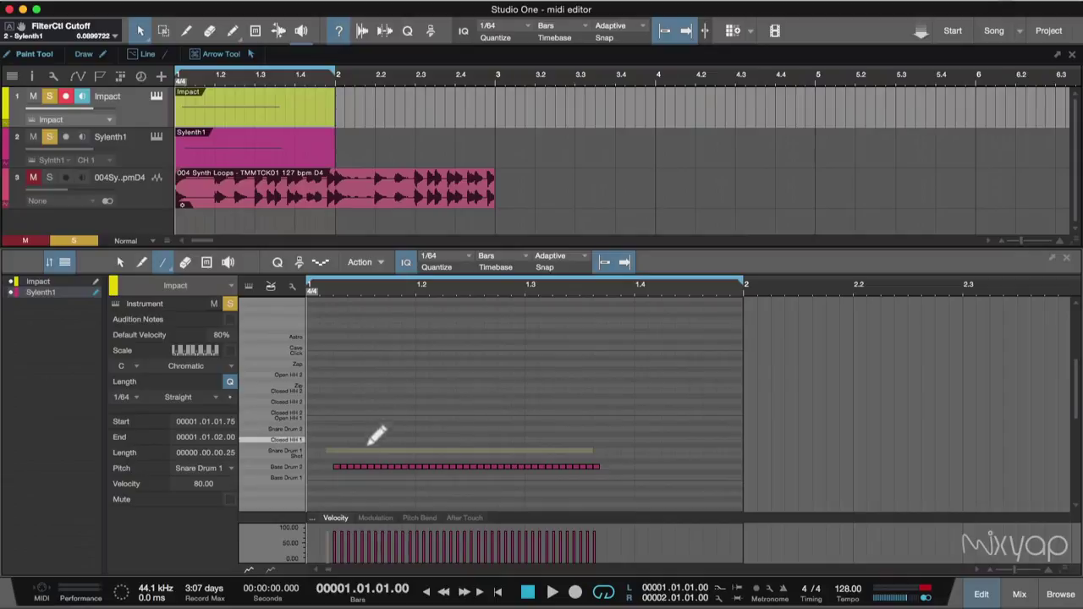
pyautogui.press('e')
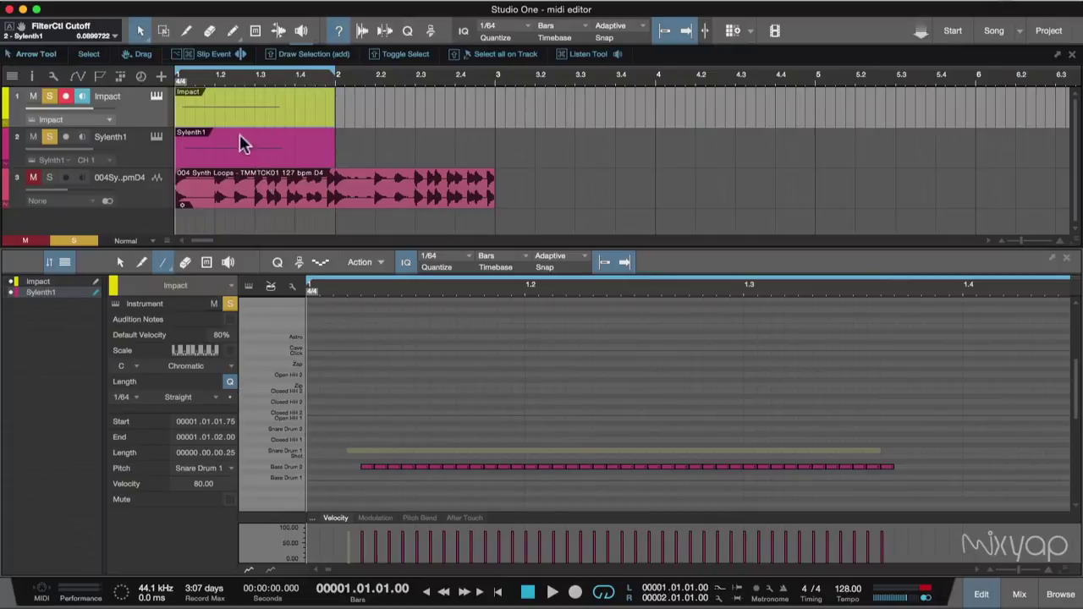
pyautogui.click(12, 292)
pyautogui.click(12, 291)
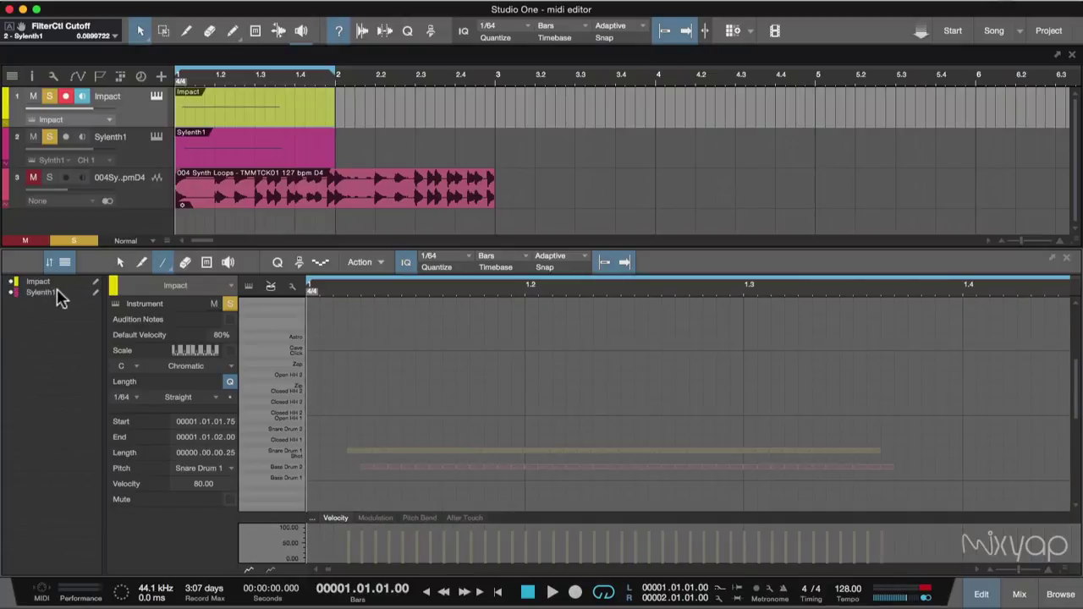
# Enable note editing for both Sylenth1 and Impact in the track list.
pyautogui.click(96, 292)
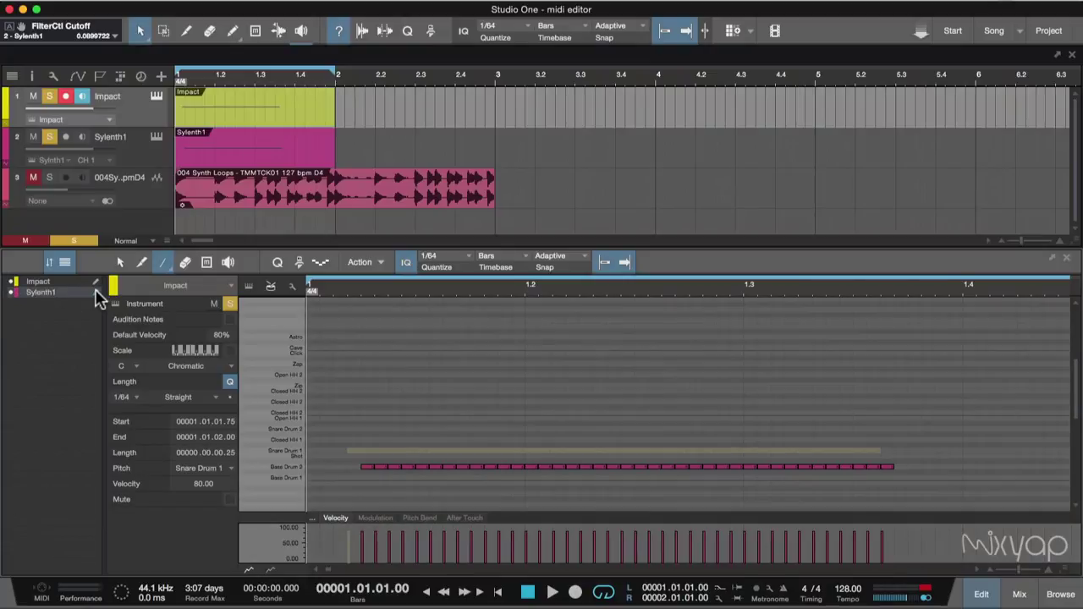
pyautogui.click(95, 281)
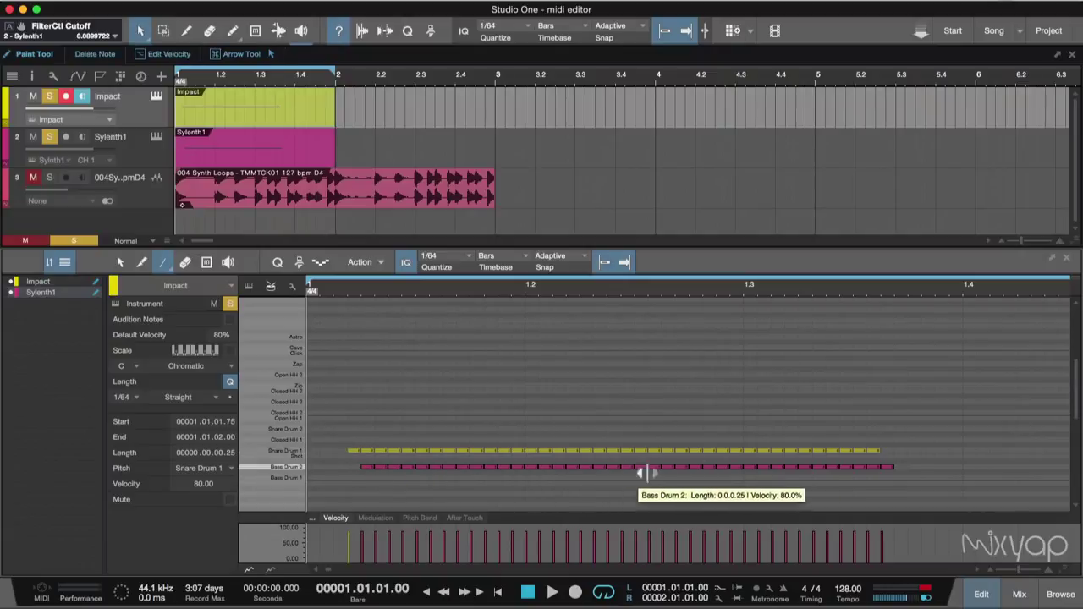
# Show only the Impact part, make Sylenth1 editable alongside it, and toggle Impact's editing off and on.
pyautogui.click(264, 111)
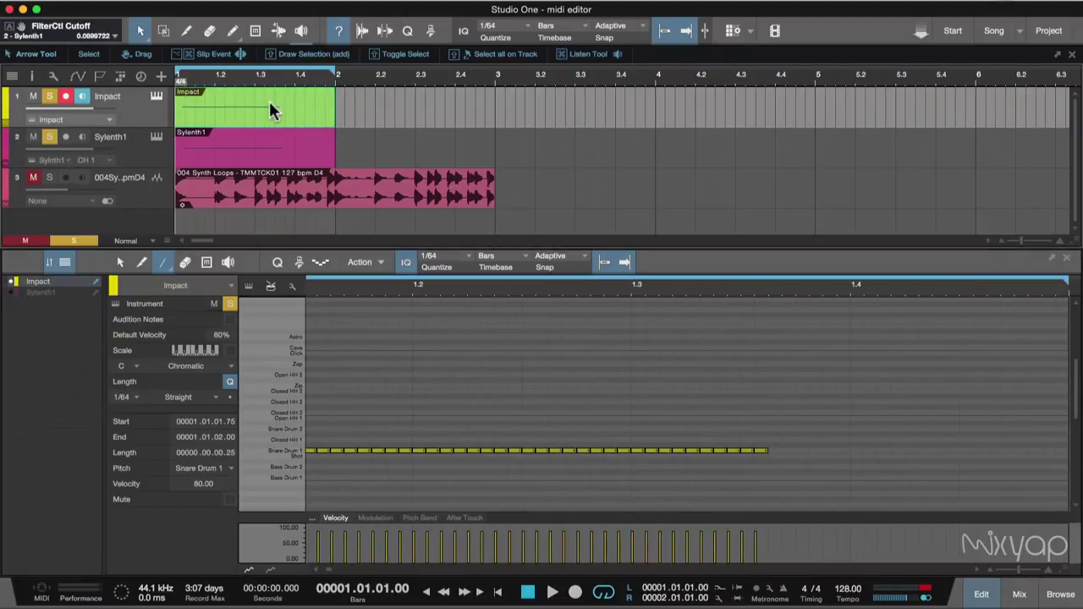
pyautogui.click(95, 293)
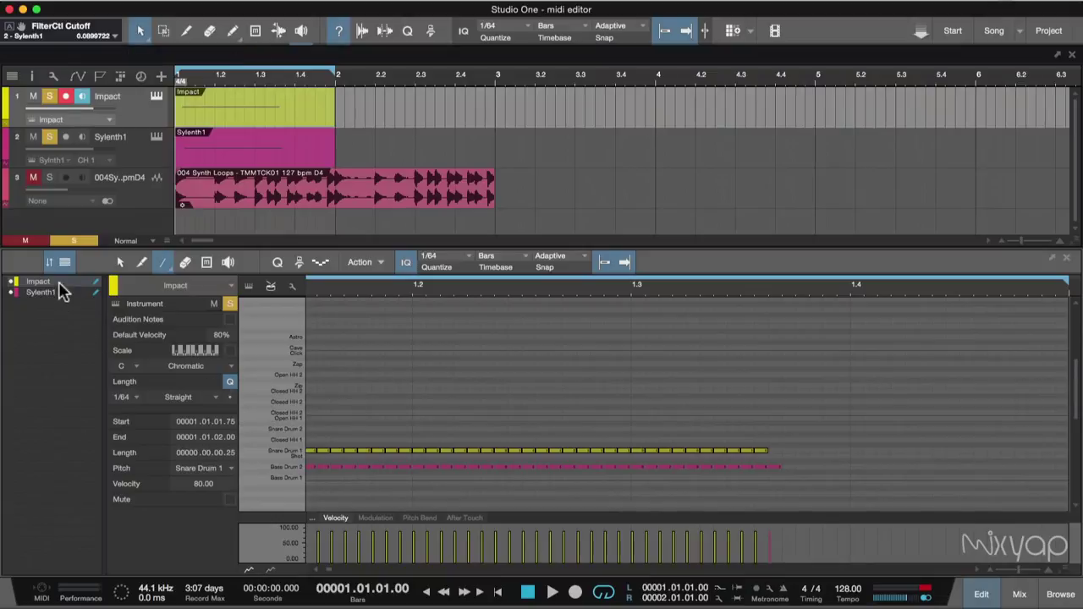
pyautogui.click(95, 283)
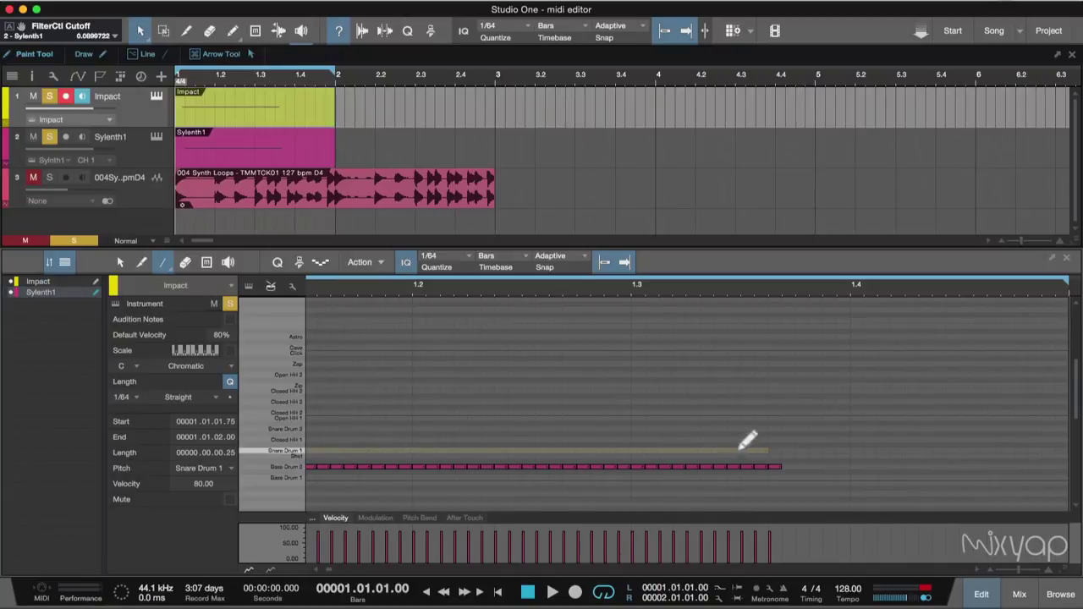
pyautogui.click(96, 282)
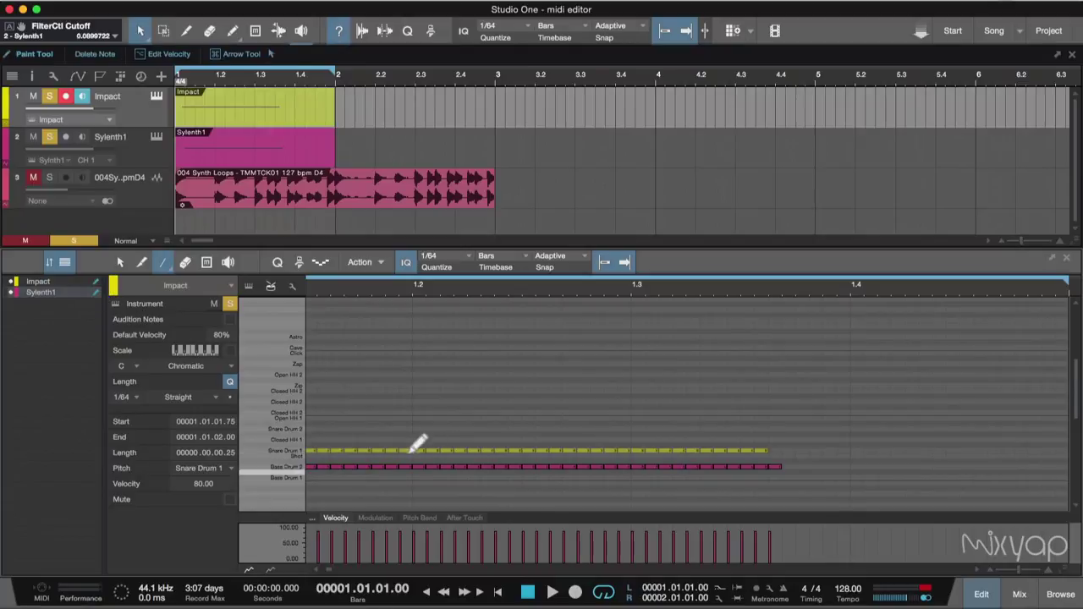
# Select a single Snare Drum 1 note just before beat 1.2 with the Arrow tool and try adjusting it.
pyautogui.click(119, 262)
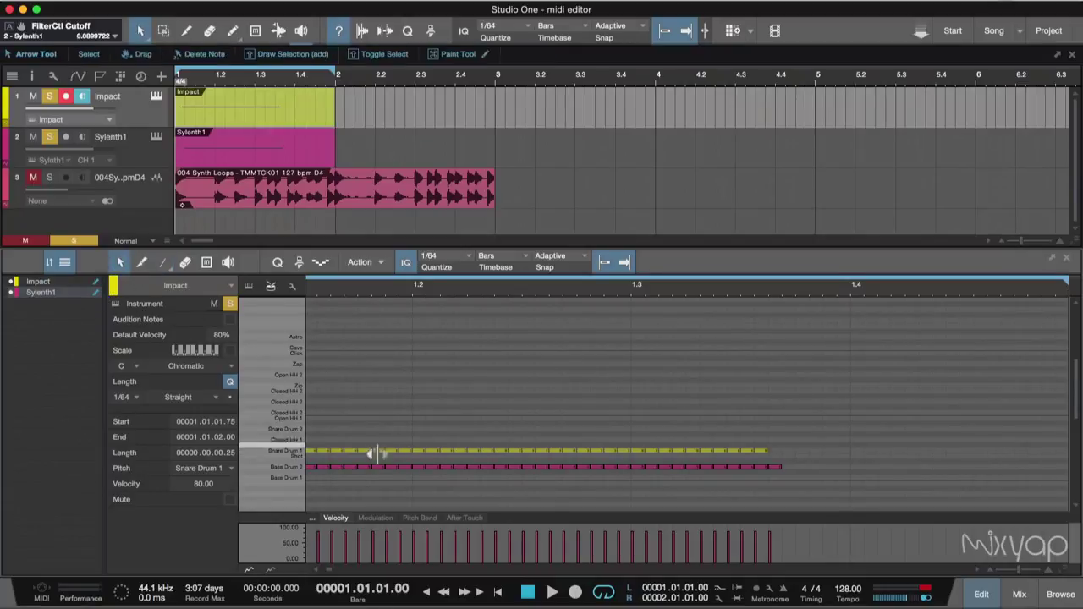
pyautogui.click(379, 450)
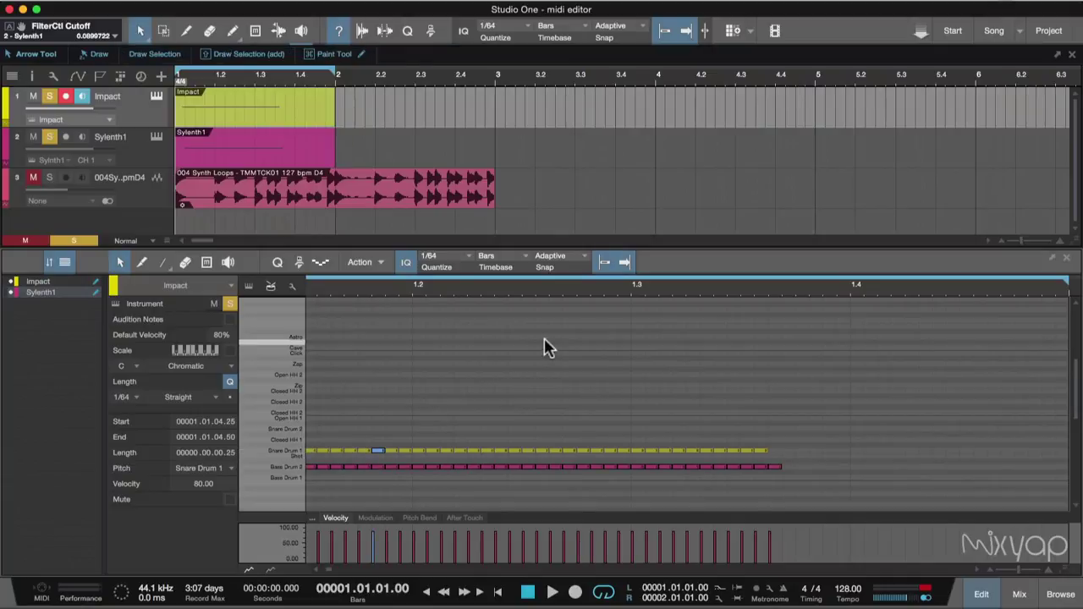
pyautogui.moveTo(376, 451)
pyautogui.mouseDown()
pyautogui.moveTo(377, 471)
pyautogui.moveTo(377, 449)
pyautogui.moveTo(388, 452)
pyautogui.mouseUp()
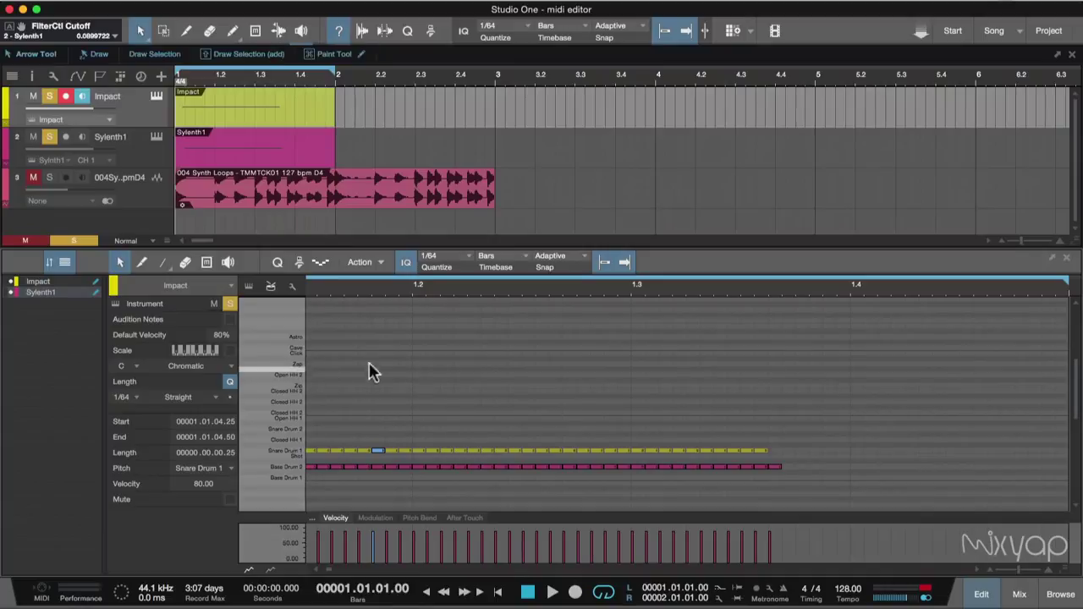
# Disable editing of Impact, hide its notes in the editor, and close the track list.
pyautogui.click(65, 263)
pyautogui.click(66, 265)
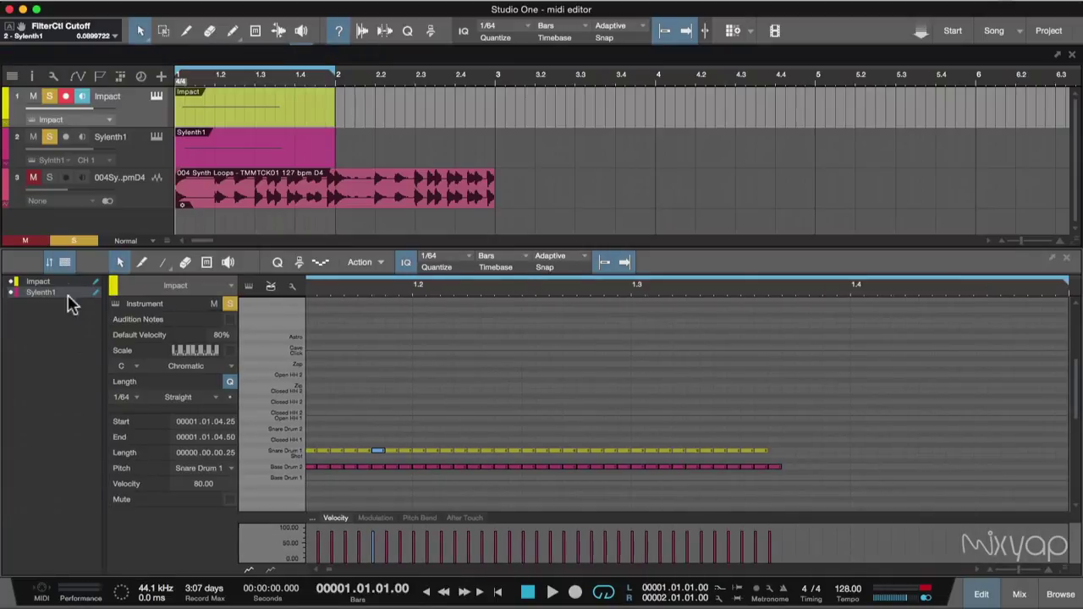
pyautogui.click(96, 283)
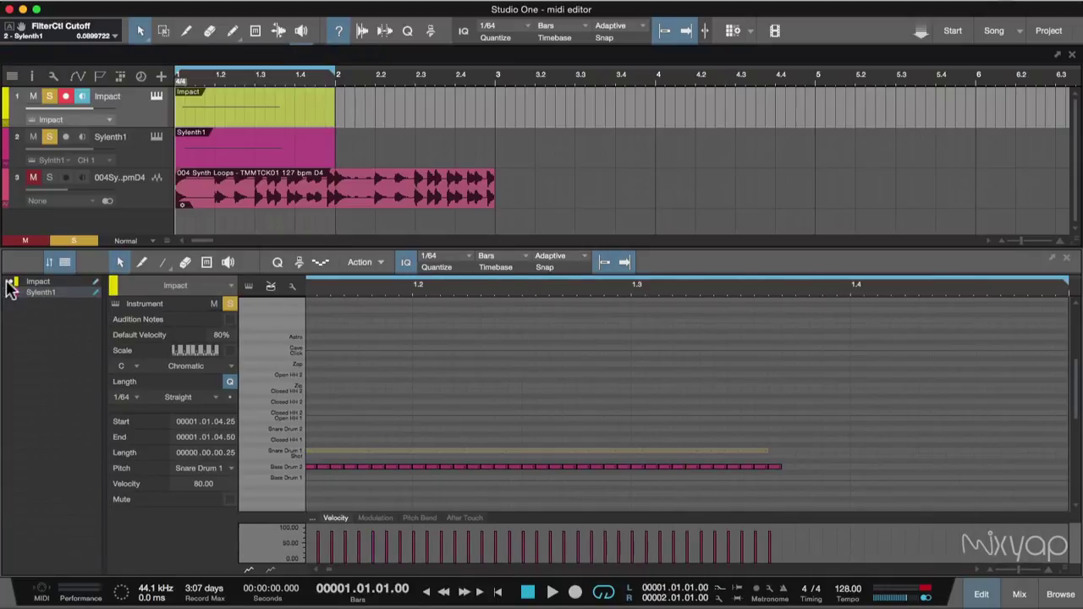
pyautogui.click(11, 282)
pyautogui.click(67, 263)
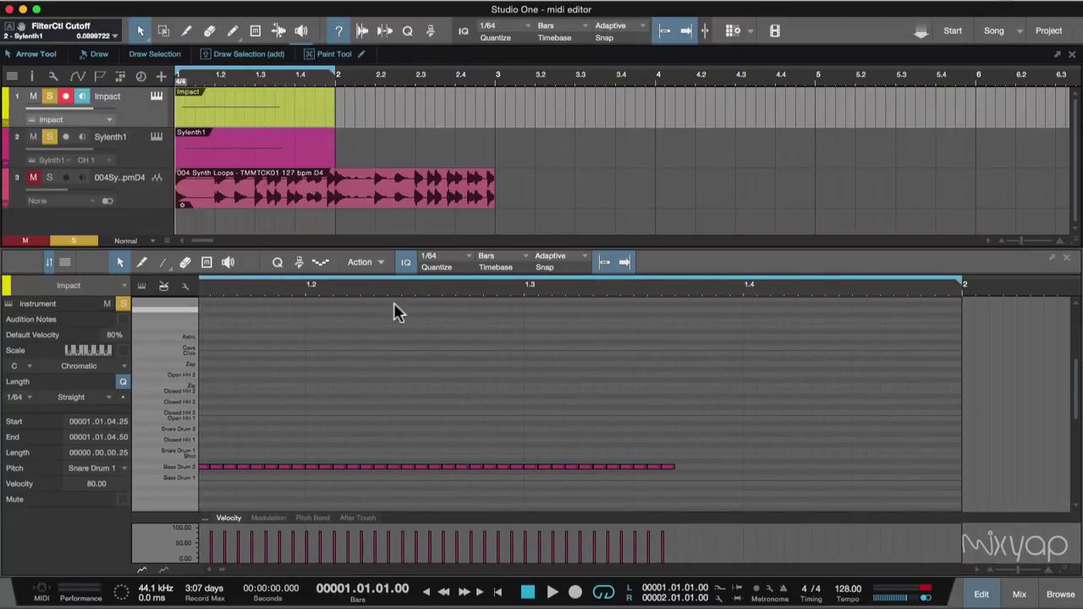
# Select all the Bass Drum 2 notes, and after that a single one, reviewing the available note actions each time.
pyautogui.moveTo(715, 443); pyautogui.dragTo(181, 515)
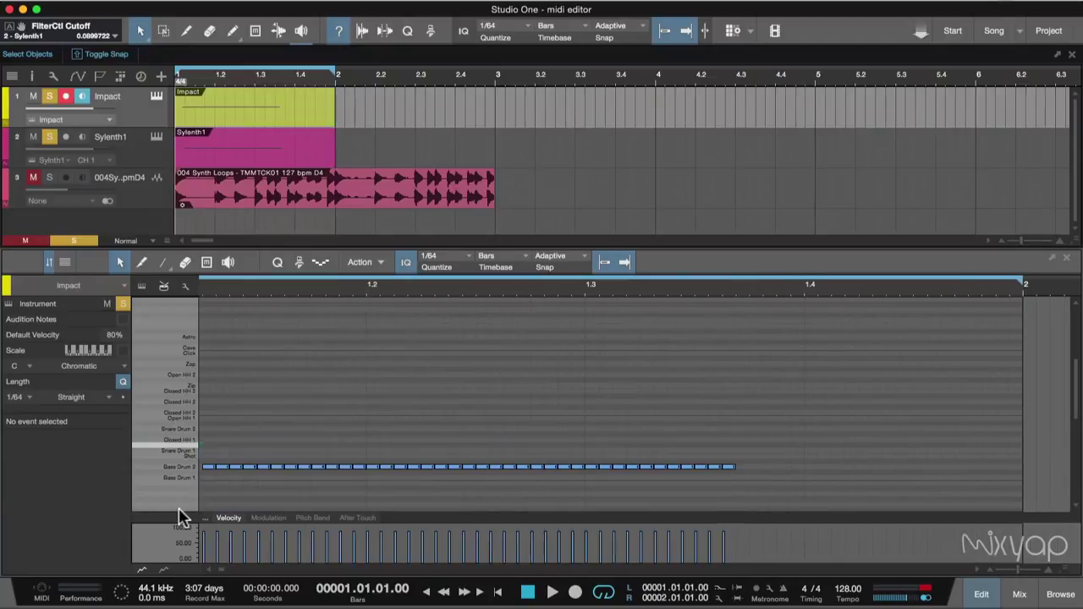
pyautogui.click(381, 264)
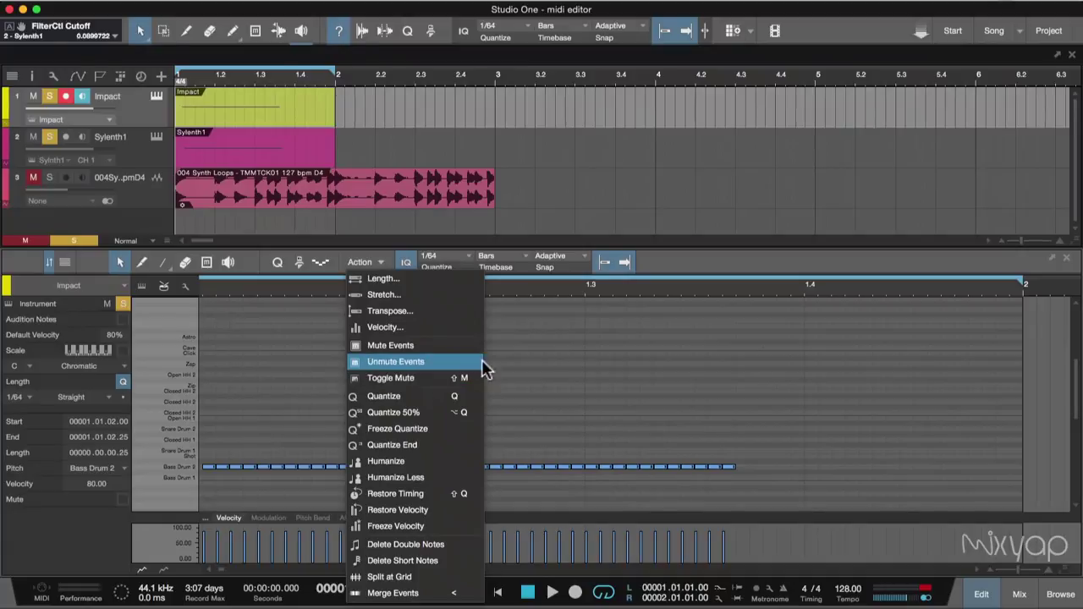
pyautogui.click(541, 497)
pyautogui.click(481, 466)
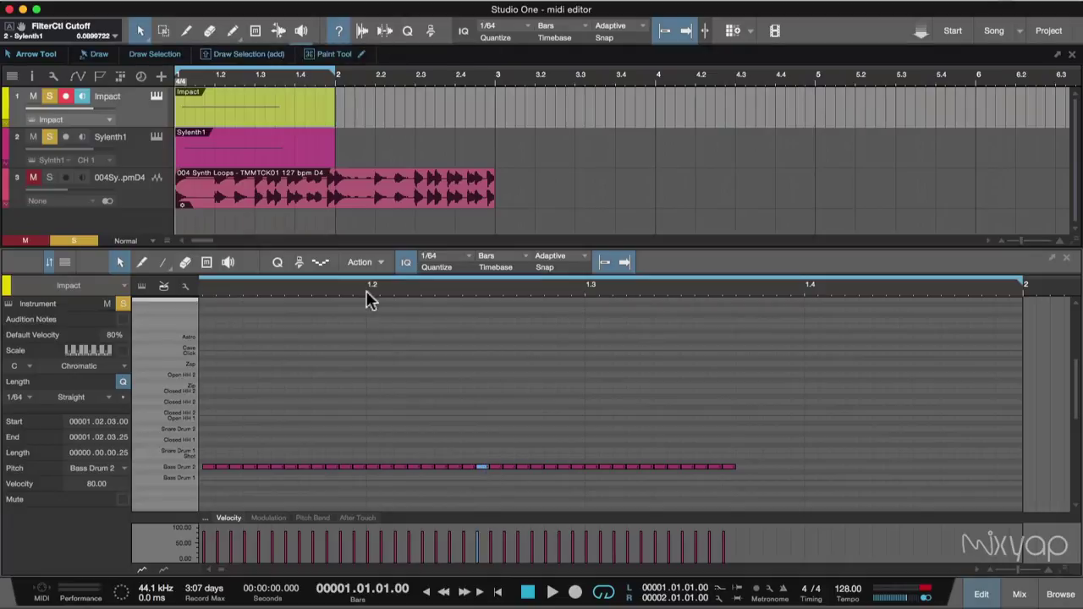
pyautogui.click(380, 264)
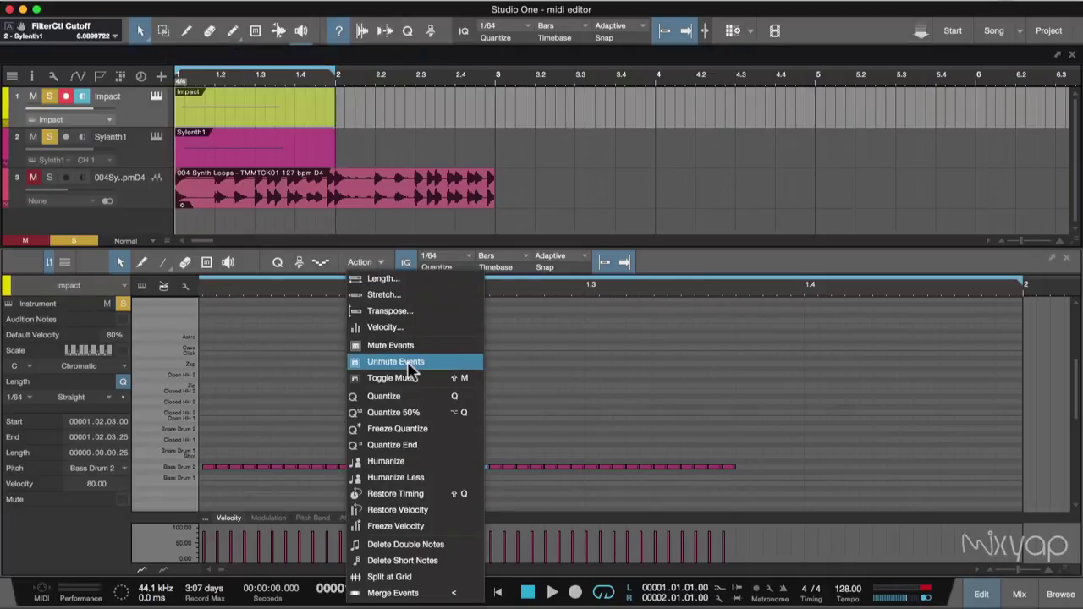
pyautogui.click(682, 257)
# Enlarge the MIDI editor into the arrangement area and look through the full list of note actions.
pyautogui.moveTo(668, 247); pyautogui.dragTo(677, 183)
pyautogui.click(379, 199)
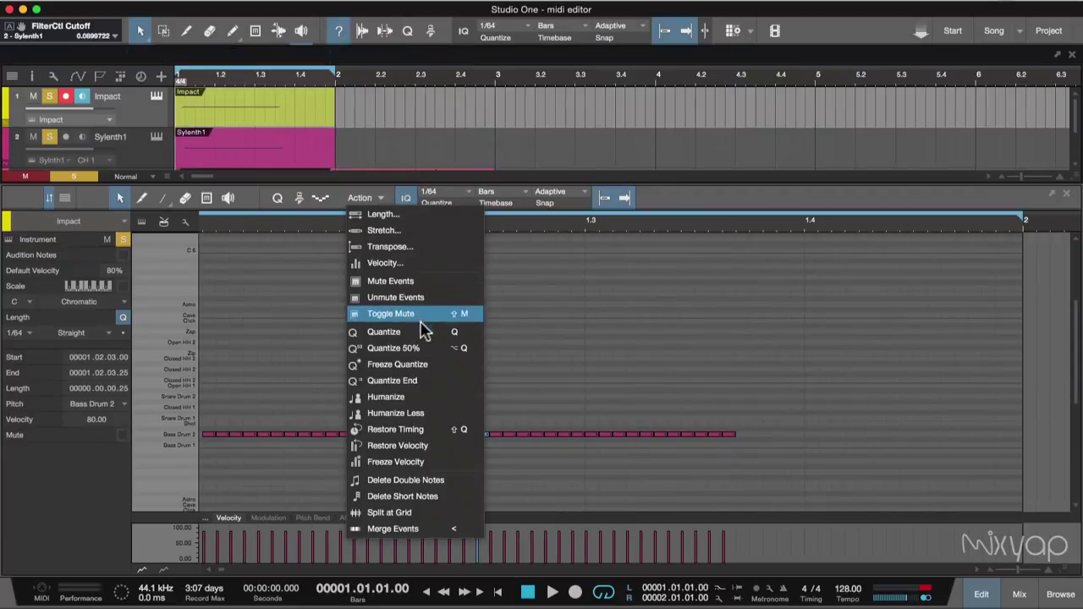
pyautogui.click(454, 336)
# Box-select the whole row of Bass Drum 2 notes and delete them.
pyautogui.moveTo(765, 398); pyautogui.dragTo(188, 476)
pyautogui.press('Delete')
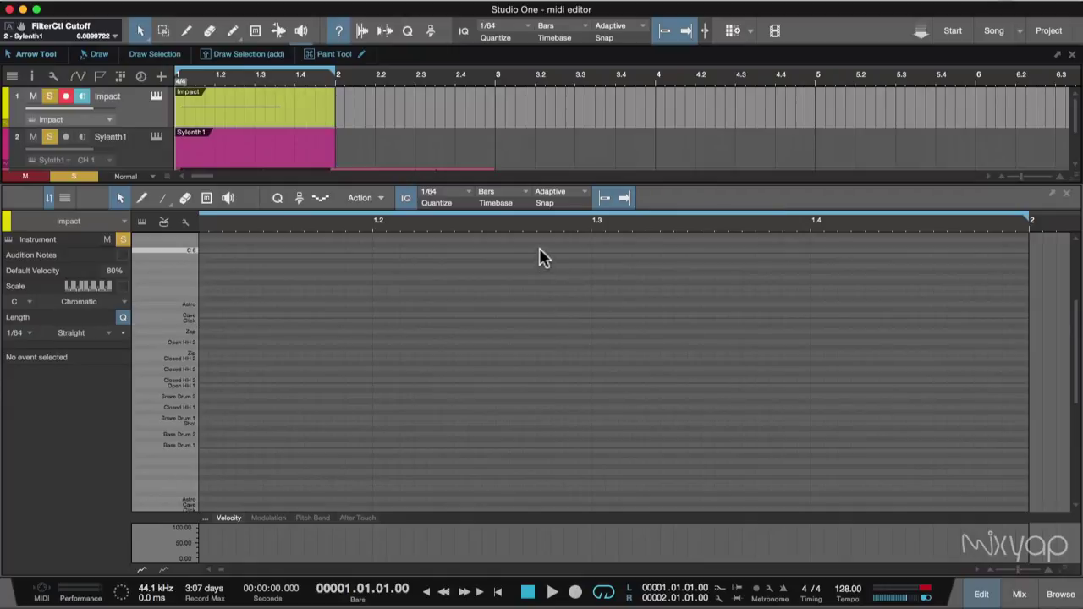
# Set the quantize value to 1/16 and add seven off-grid Sylenth1 notes at scattered pitches across the rest of the bar.
pyautogui.click(452, 203)
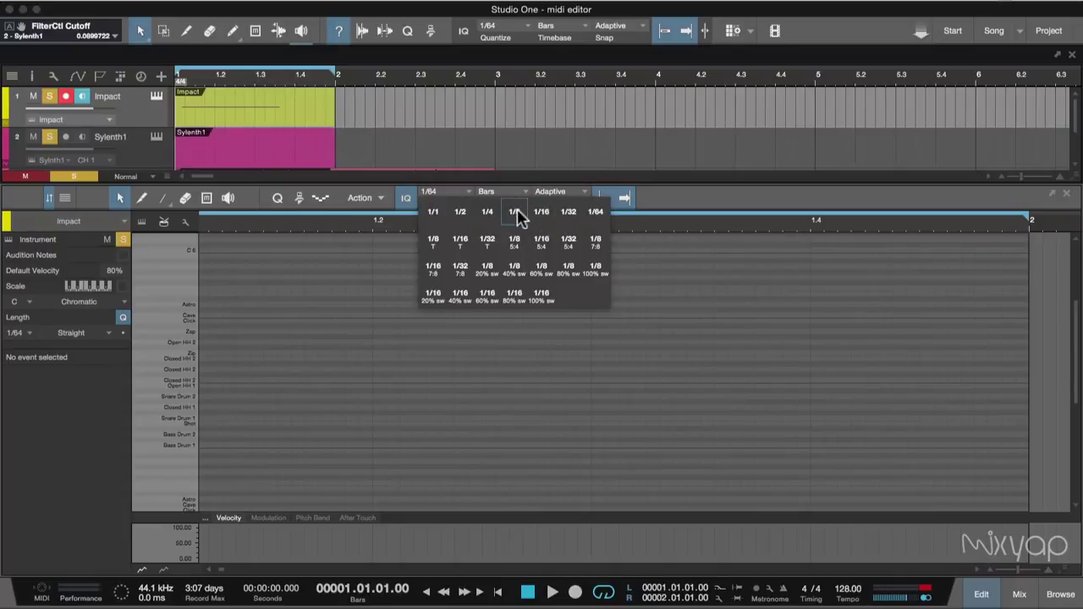
pyautogui.click(541, 212)
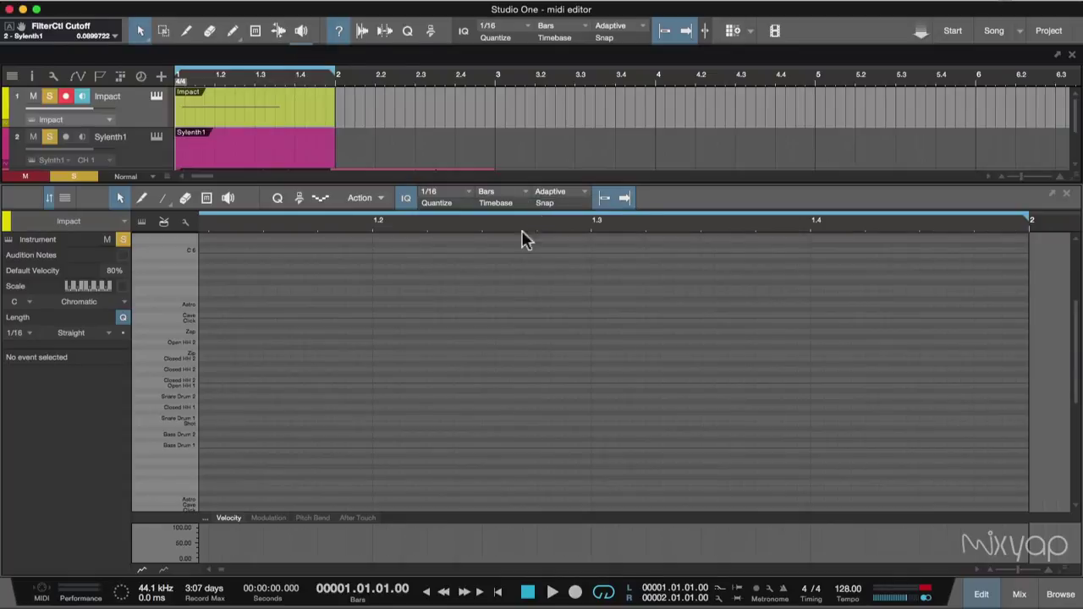
pyautogui.doubleClick(432, 347)
pyautogui.doubleClick(535, 379)
pyautogui.doubleClick(597, 304)
pyautogui.doubleClick(728, 374)
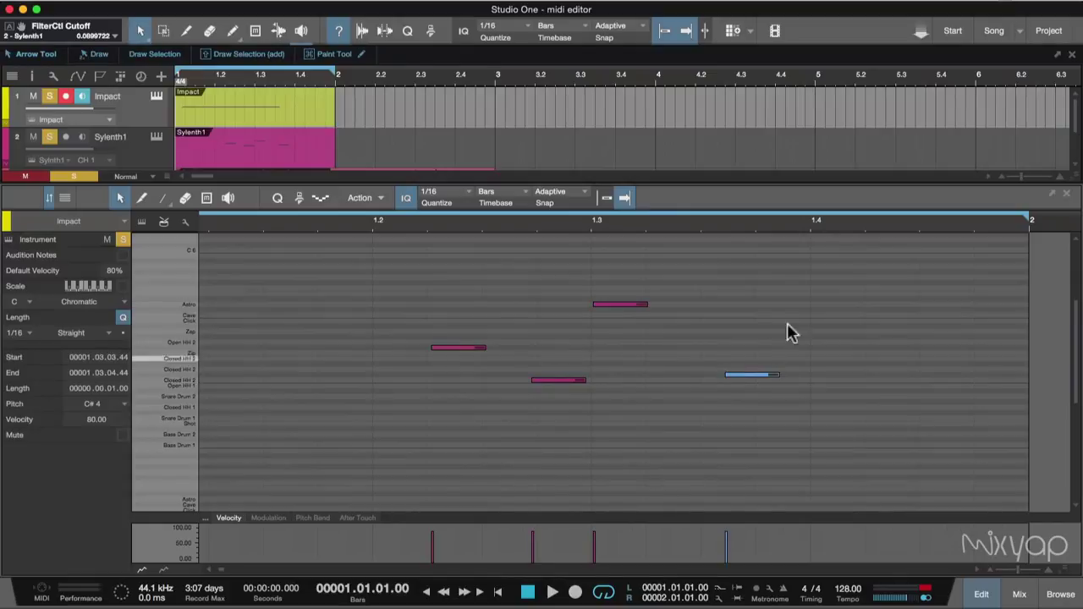
pyautogui.doubleClick(801, 315)
pyautogui.doubleClick(904, 342)
pyautogui.doubleClick(956, 403)
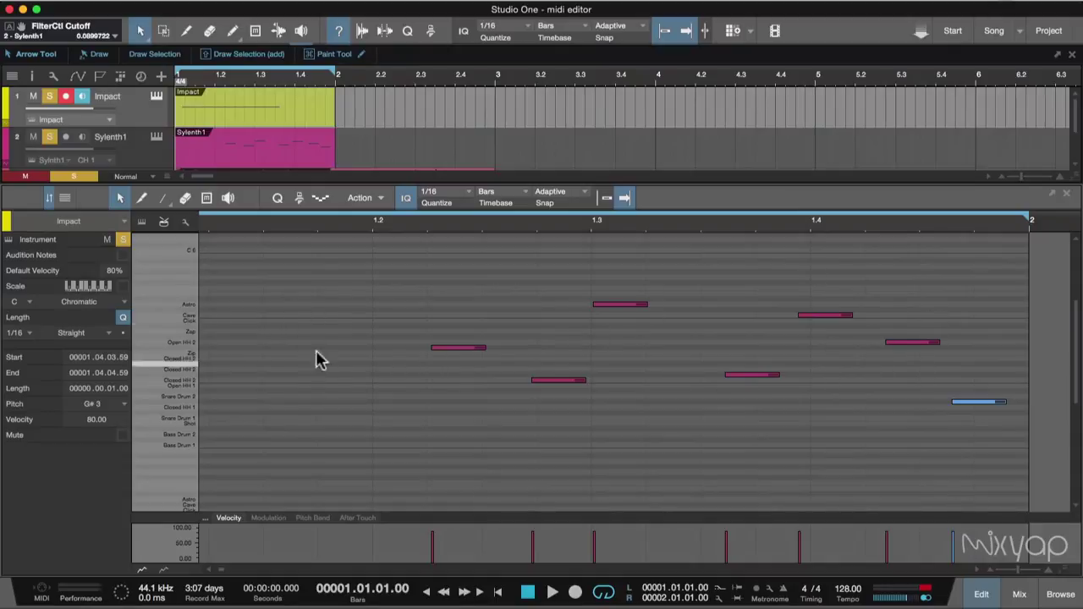
# Move the first and third of the seven notes slightly earlier and clear the selection.
pyautogui.moveTo(340, 275); pyautogui.dragTo(1015, 470)
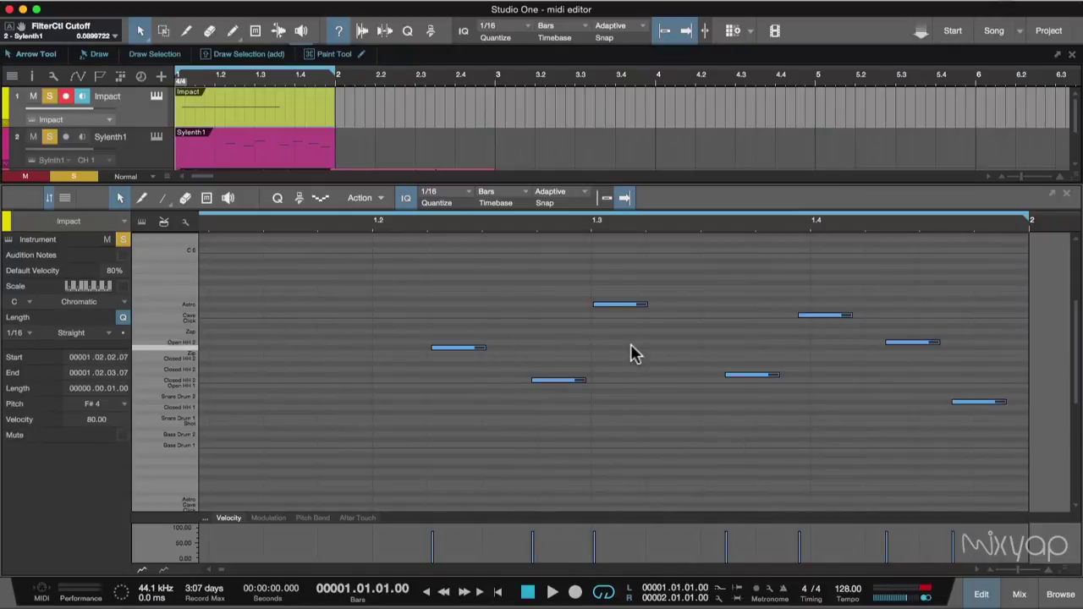
pyautogui.click(462, 360)
pyautogui.moveTo(462, 360); pyautogui.dragTo(449, 351)
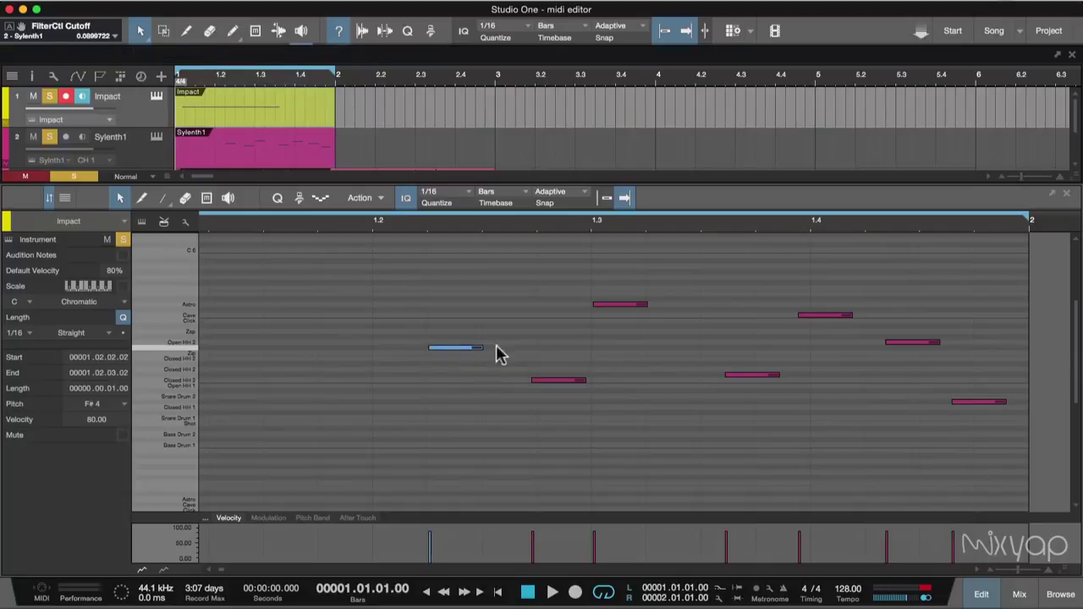
pyautogui.moveTo(623, 309); pyautogui.dragTo(619, 308)
pyautogui.click(404, 280)
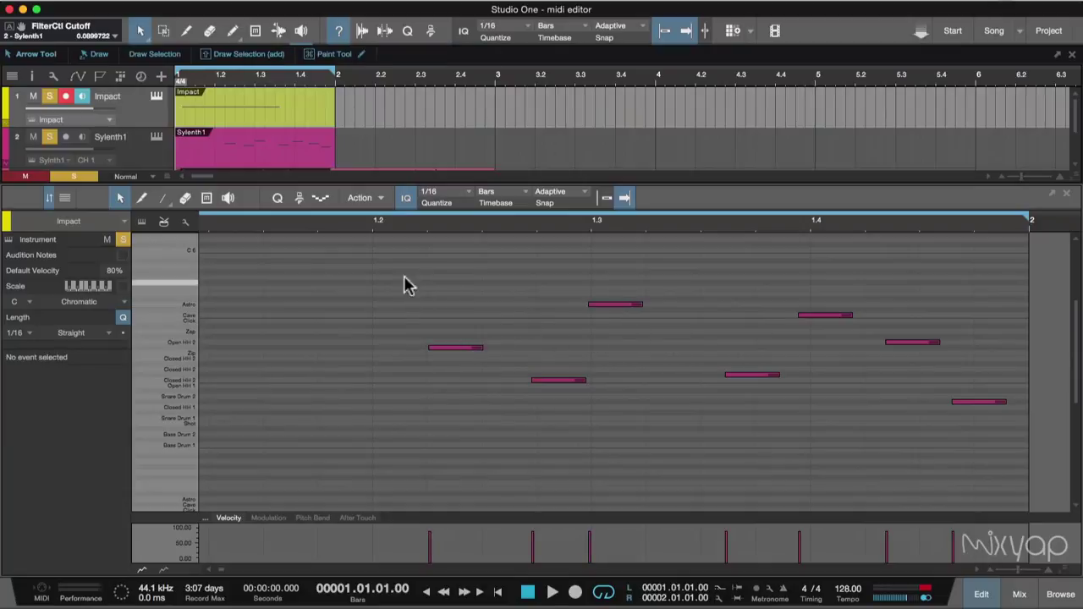
# Box-select all seven notes, quantize them fully to the grid, and undo the change.
pyautogui.moveTo(397, 291); pyautogui.dragTo(1037, 472)
pyautogui.click(364, 198)
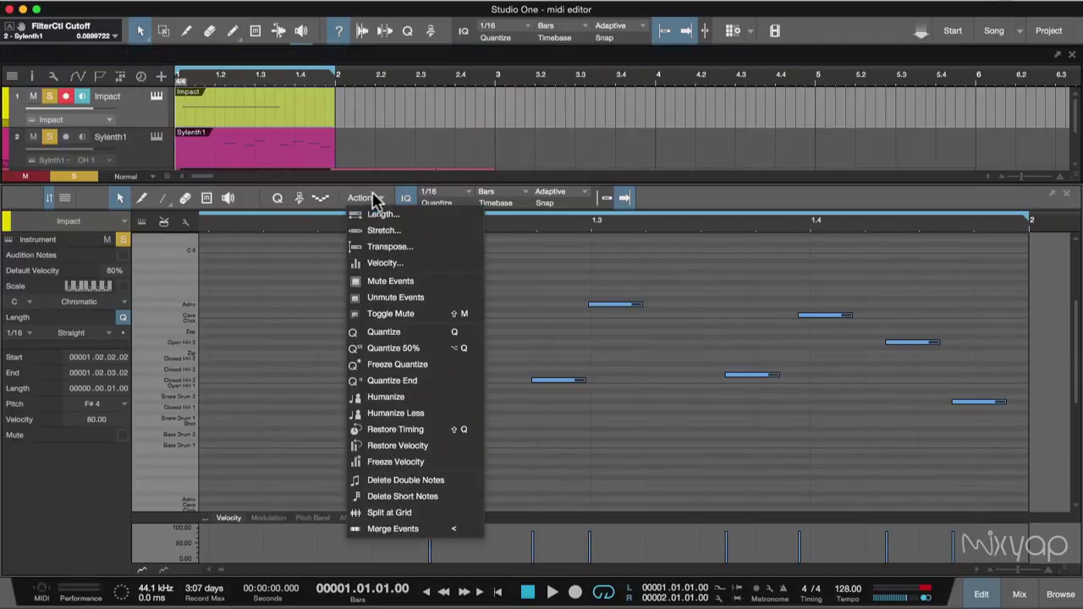
pyautogui.click(419, 335)
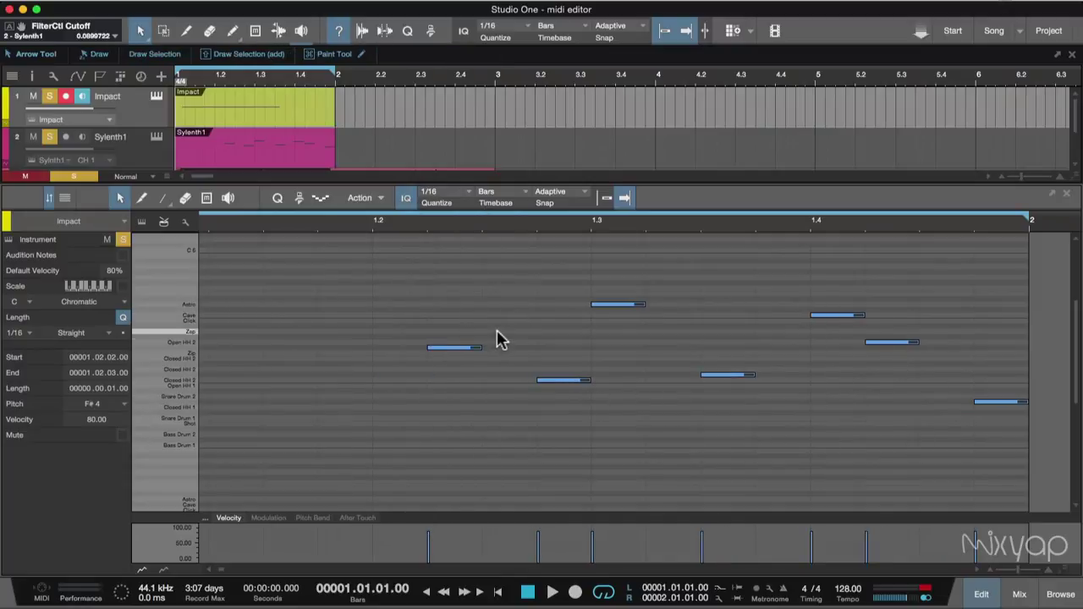
pyautogui.press('super+z')
# Apply Quantize 50% to the selected notes and undo the timing change.
pyautogui.click(378, 199)
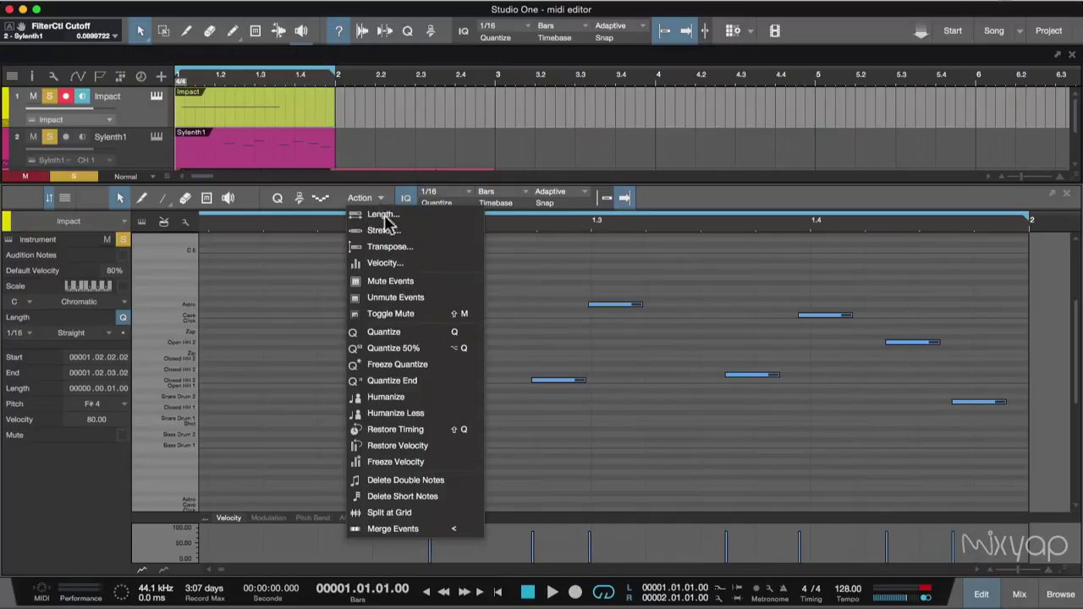
pyautogui.click(450, 348)
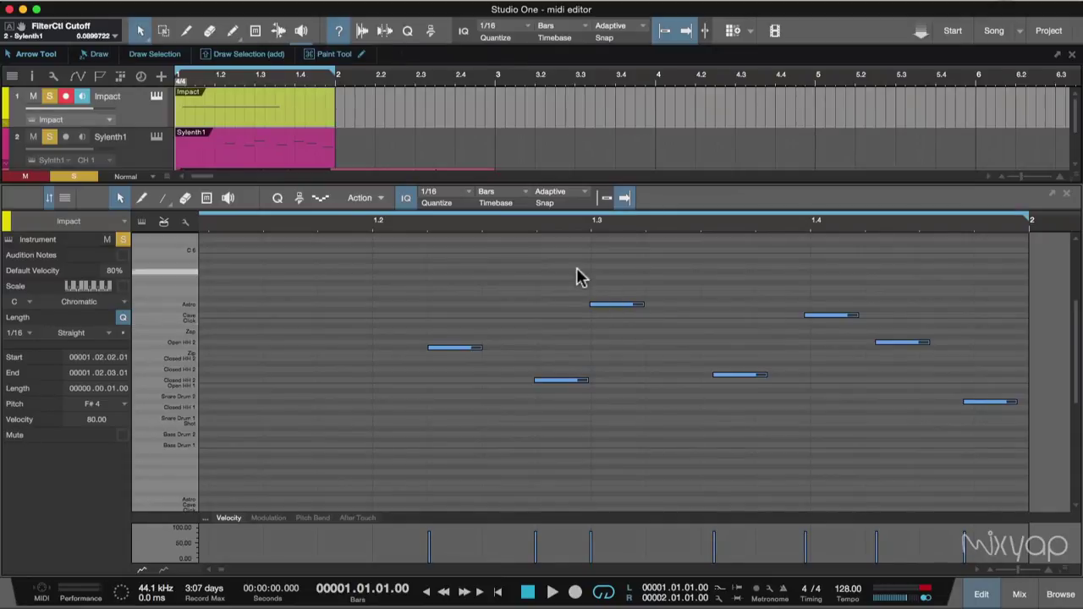
pyautogui.click(380, 200)
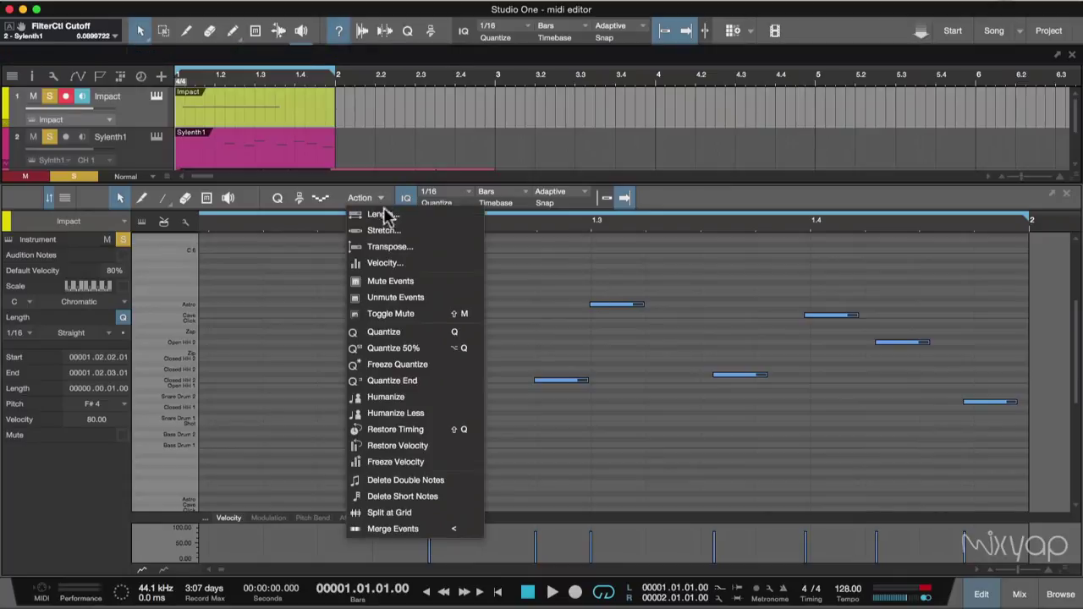
pyautogui.click(446, 380)
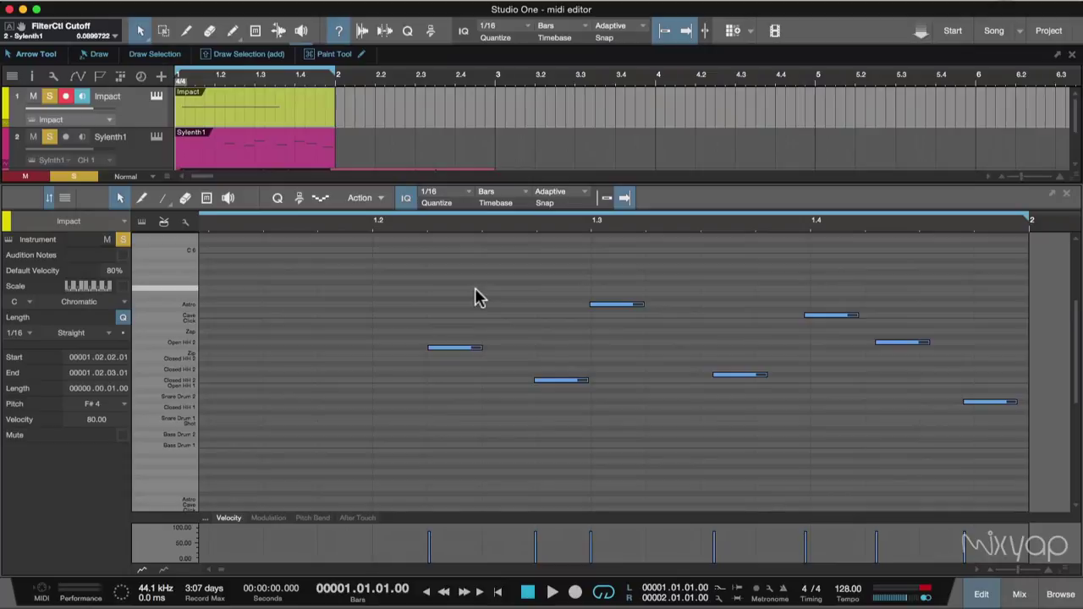
pyautogui.hotkey('shift', 'alt', 'h')
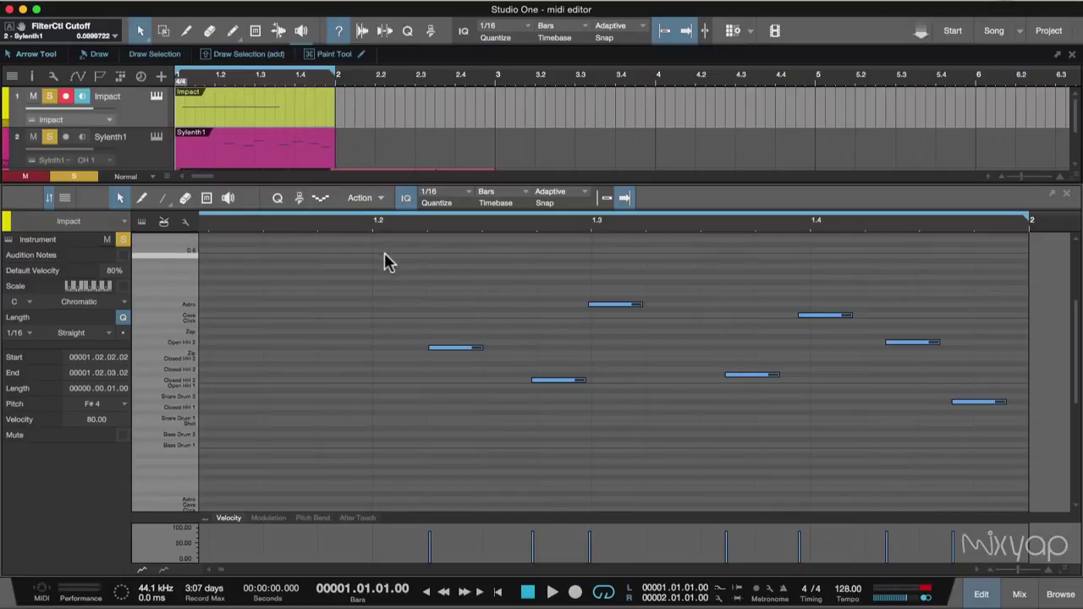
# Apply Quantize End to all seven notes, undo it, and review the Humanize options among the note actions.
pyautogui.moveTo(383, 254); pyautogui.dragTo(1015, 464)
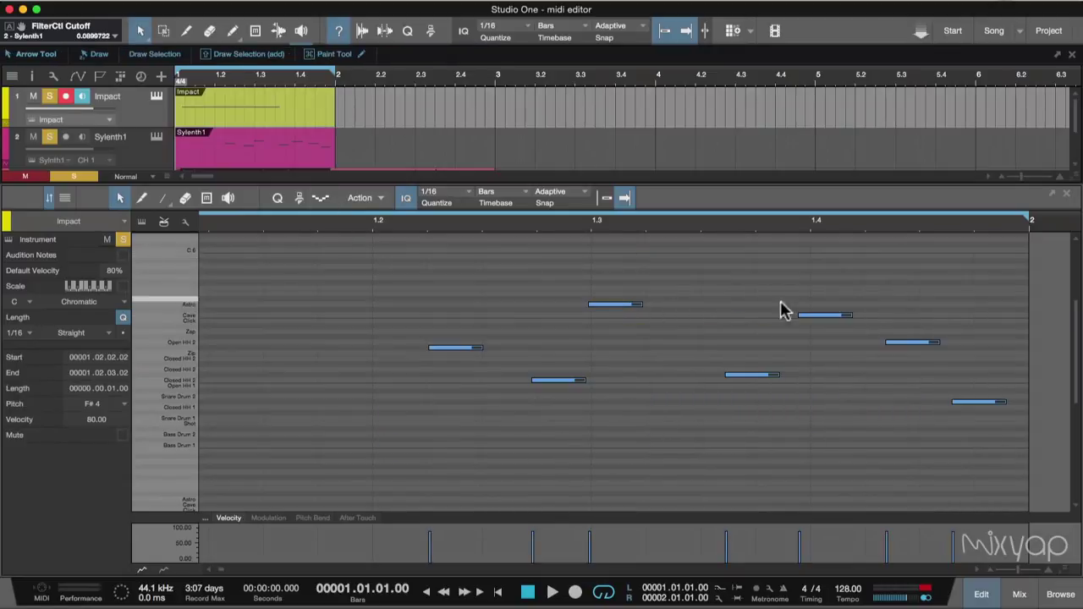
pyautogui.click(381, 202)
pyautogui.click(435, 389)
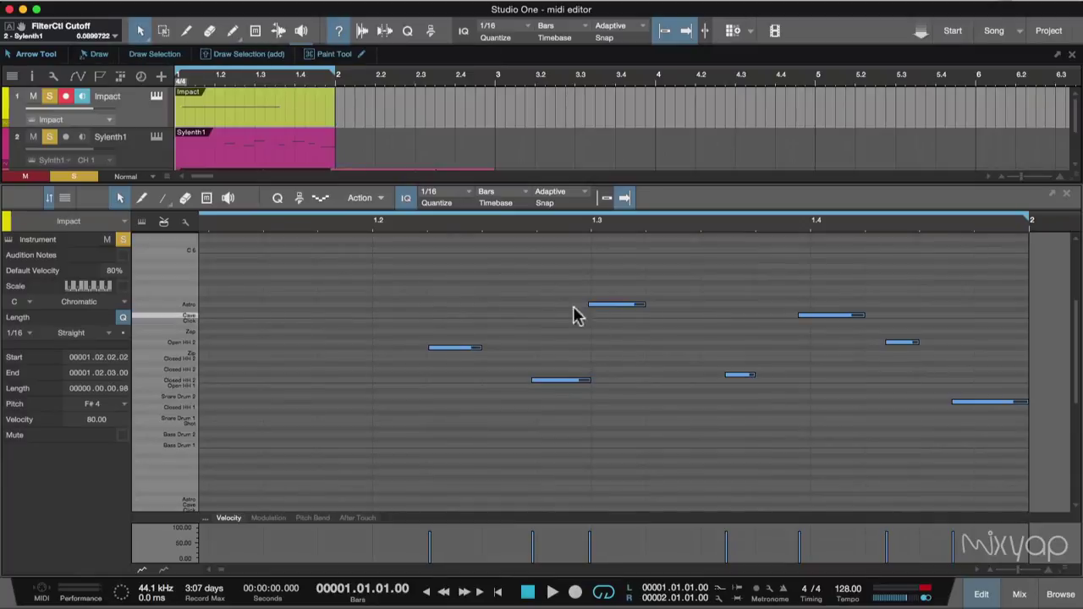
pyautogui.hotkey('alt', 'q')
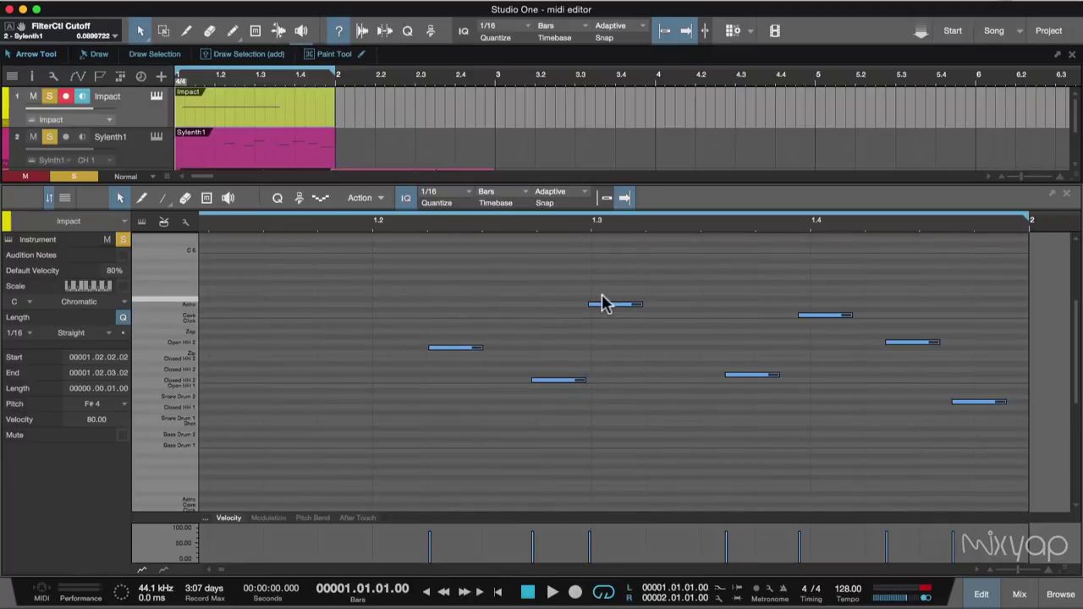
pyautogui.click(375, 200)
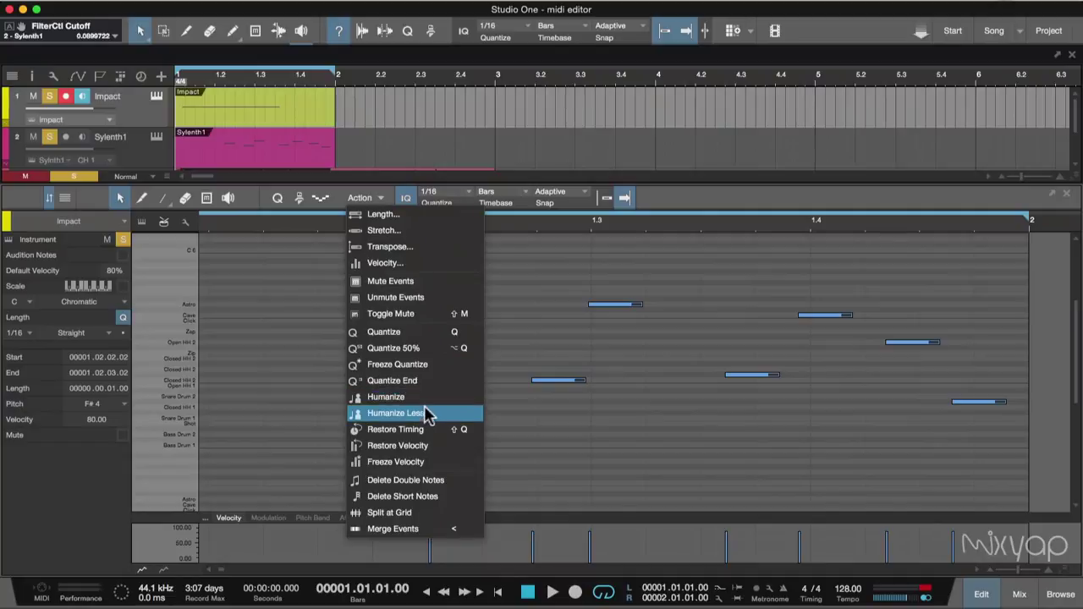
pyautogui.click(616, 420)
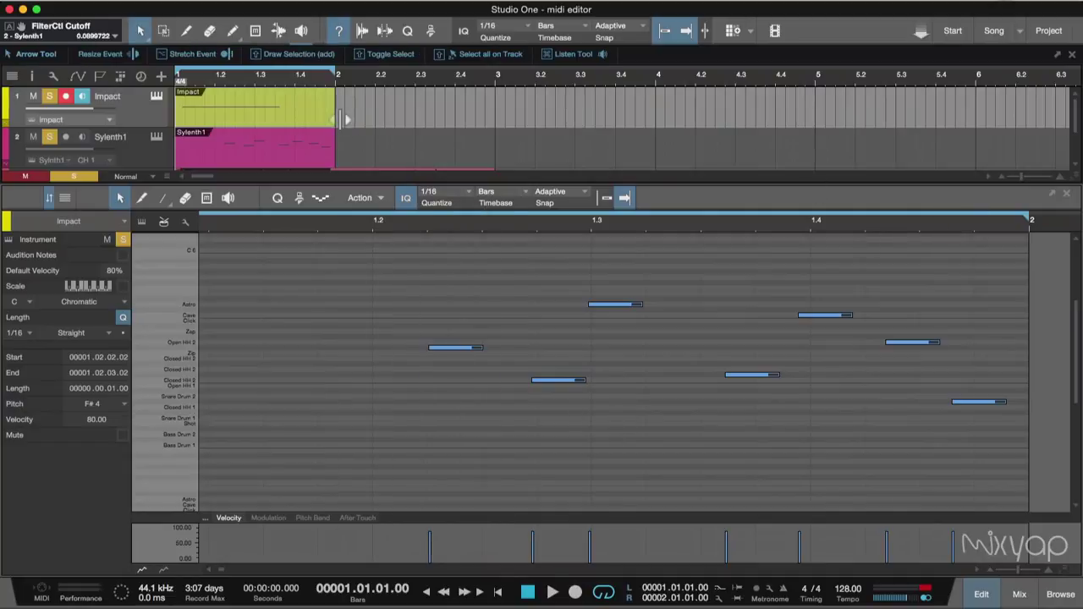
# Mute and unsolo the Sylenth1 track, and delete the whole row of Snare Drum 1 notes from the Impact part.
pyautogui.click(49, 136)
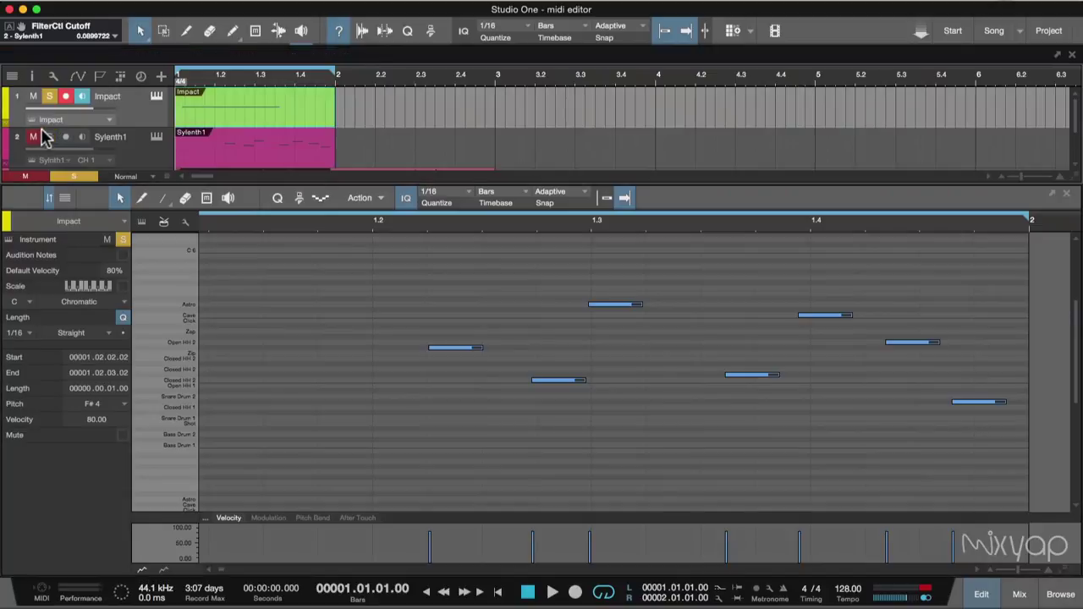
pyautogui.click(65, 96)
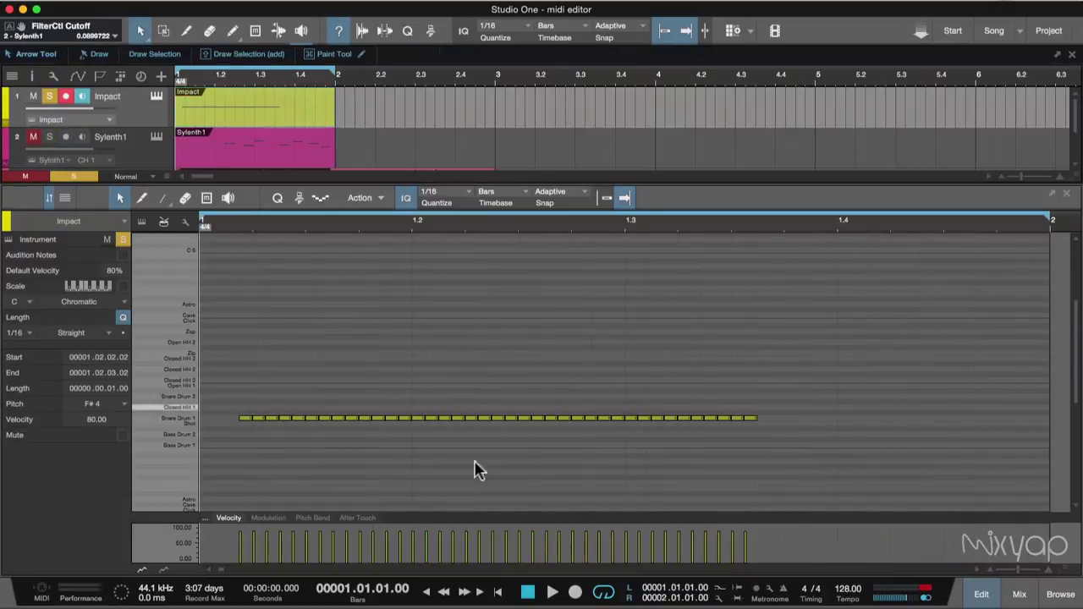
pyautogui.moveTo(230, 399); pyautogui.dragTo(802, 459)
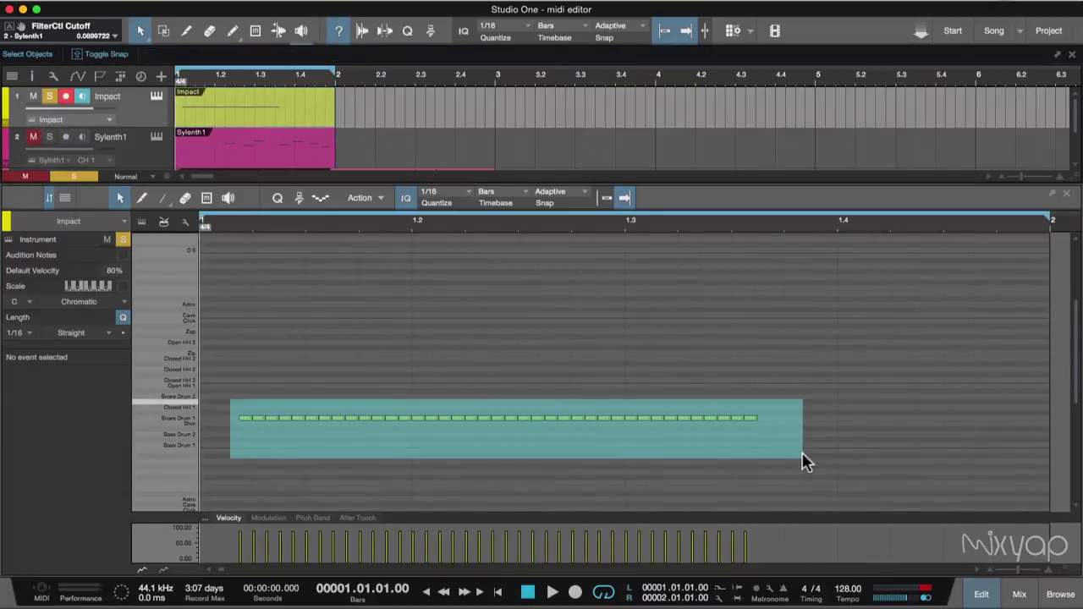
pyautogui.moveTo(262, 423); pyautogui.dragTo(234, 423)
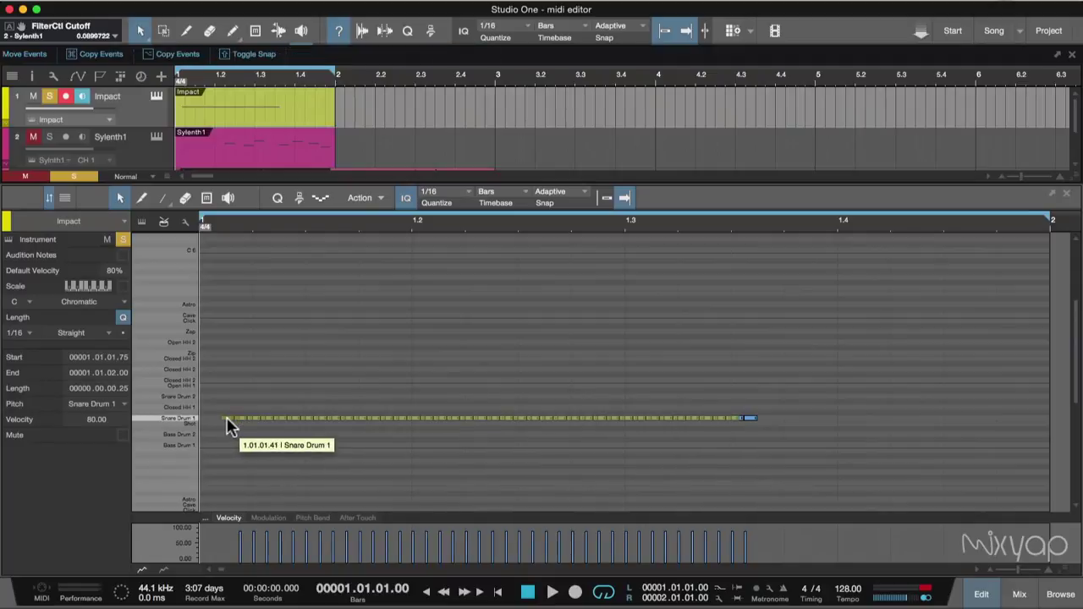
pyautogui.press('Delete')
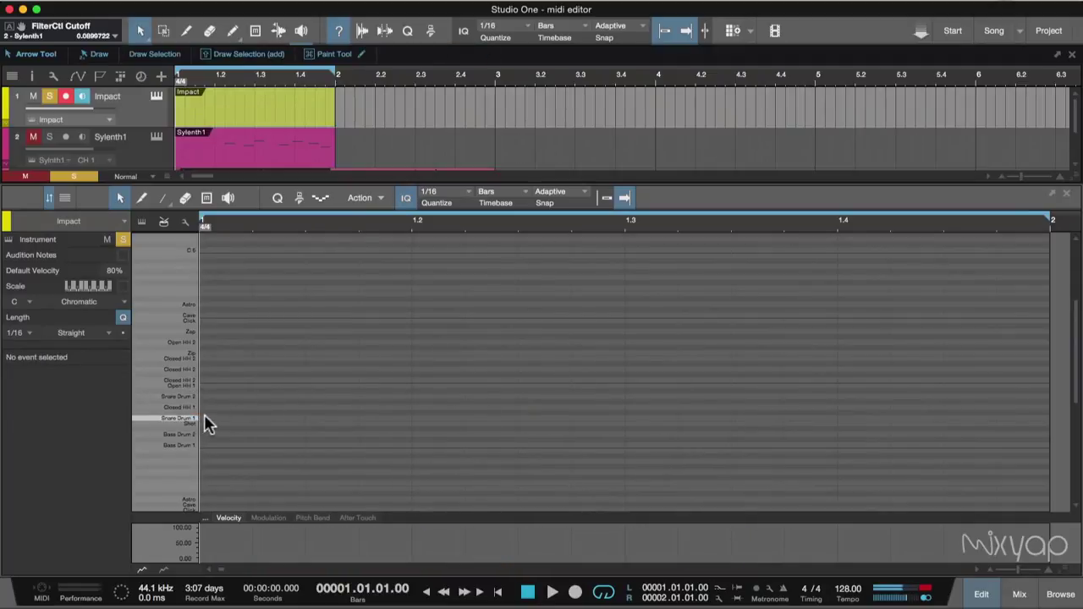
# Paint a short off-grid run of Snare Drum 1 notes with the Line paint tool, undo it, and turn snapping on.
pyautogui.press('5')
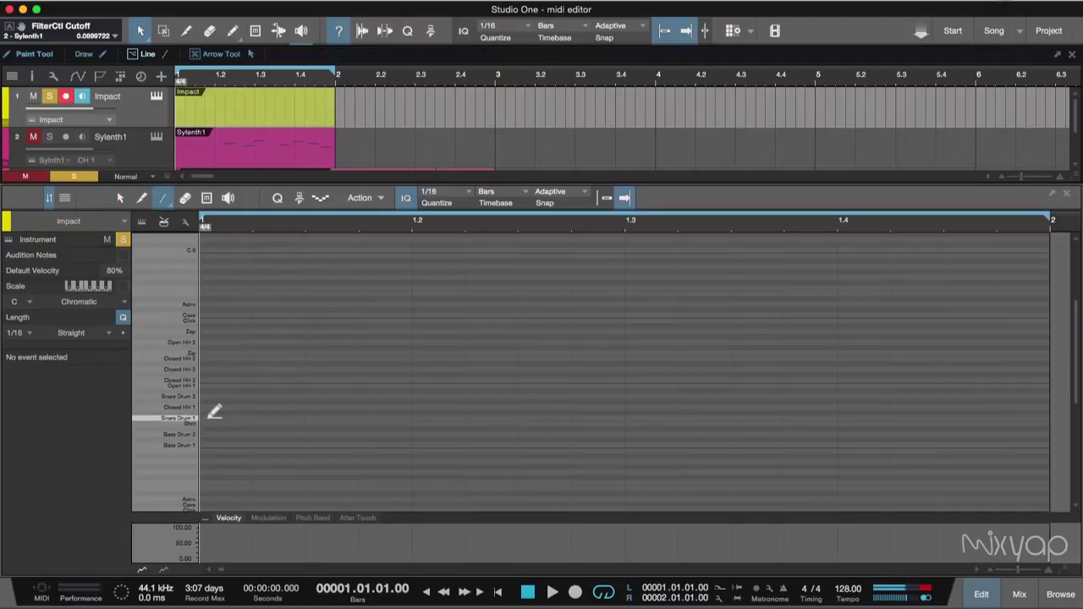
pyautogui.moveTo(211, 416); pyautogui.dragTo(250, 416)
pyautogui.moveTo(342, 414); pyautogui.dragTo(356, 416)
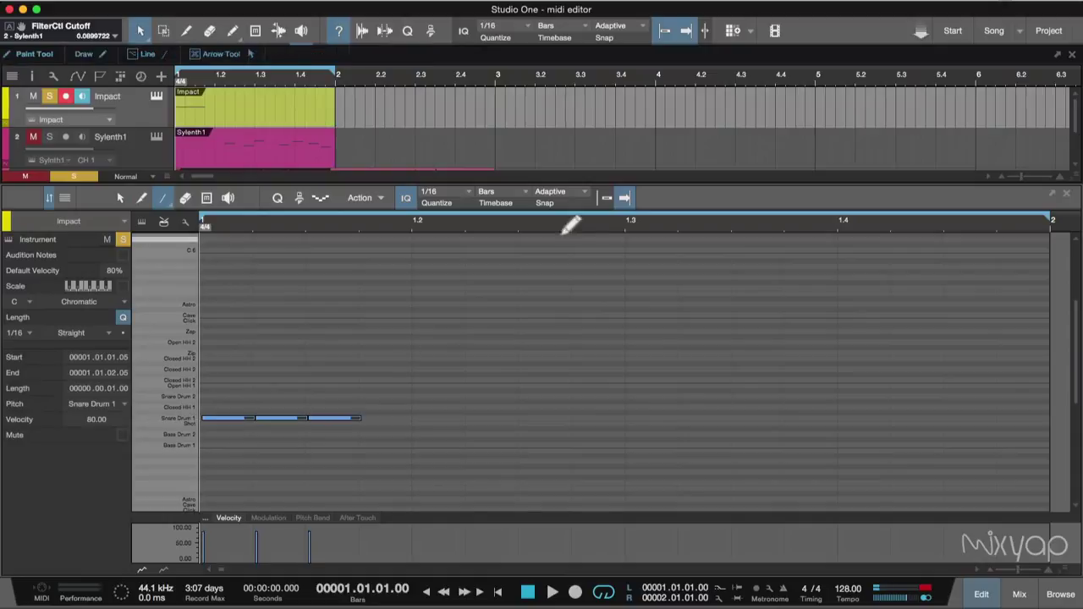
pyautogui.press('super+z')
pyautogui.press('super+z')
pyautogui.press('super+z')
pyautogui.press('super+z')
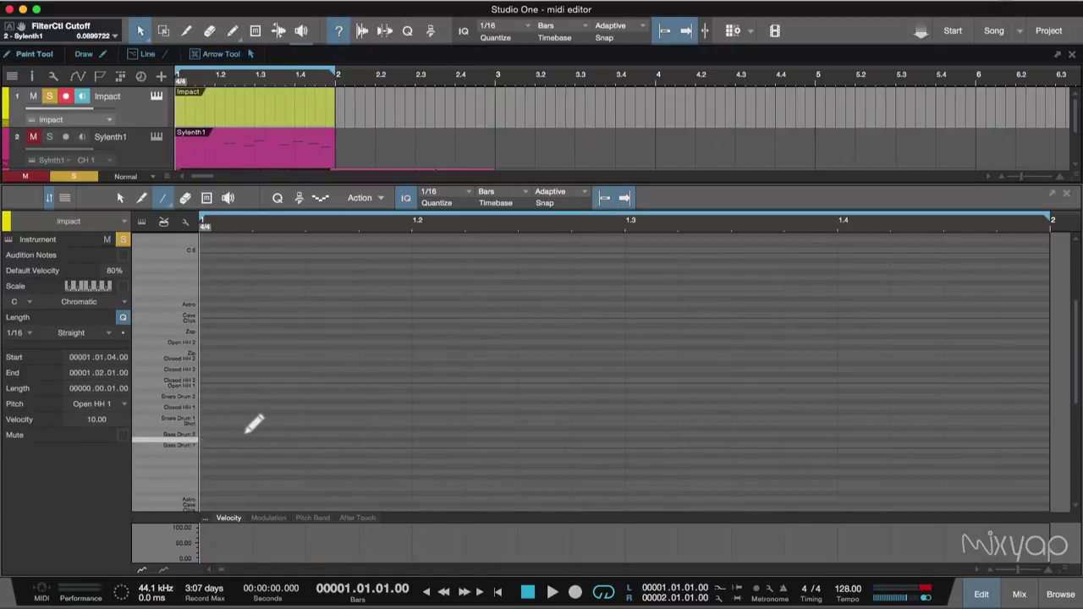
# Paint a rising line of 1/16 notes across the bar starting from Snare Drum 1, play it back, and delete it.
pyautogui.moveTo(211, 413); pyautogui.dragTo(831, 412)
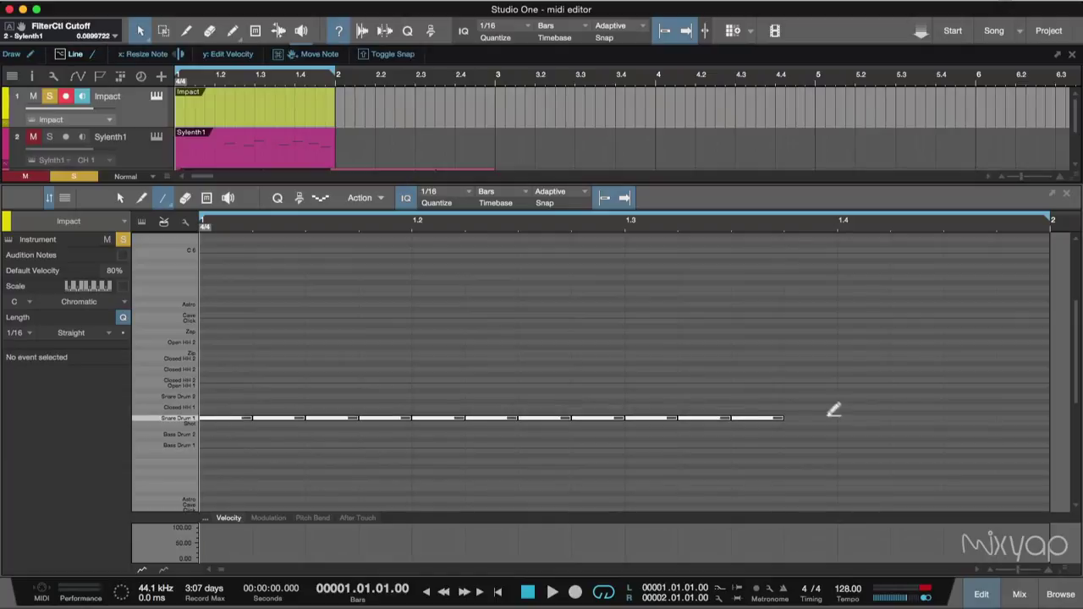
pyautogui.moveTo(1016, 412)
pyautogui.mouseDown()
pyautogui.moveTo(998, 286)
pyautogui.moveTo(970, 255)
pyautogui.moveTo(978, 429)
pyautogui.moveTo(985, 323)
pyautogui.moveTo(984, 293)
pyautogui.moveTo(979, 449)
pyautogui.moveTo(1006, 283)
pyautogui.mouseUp()
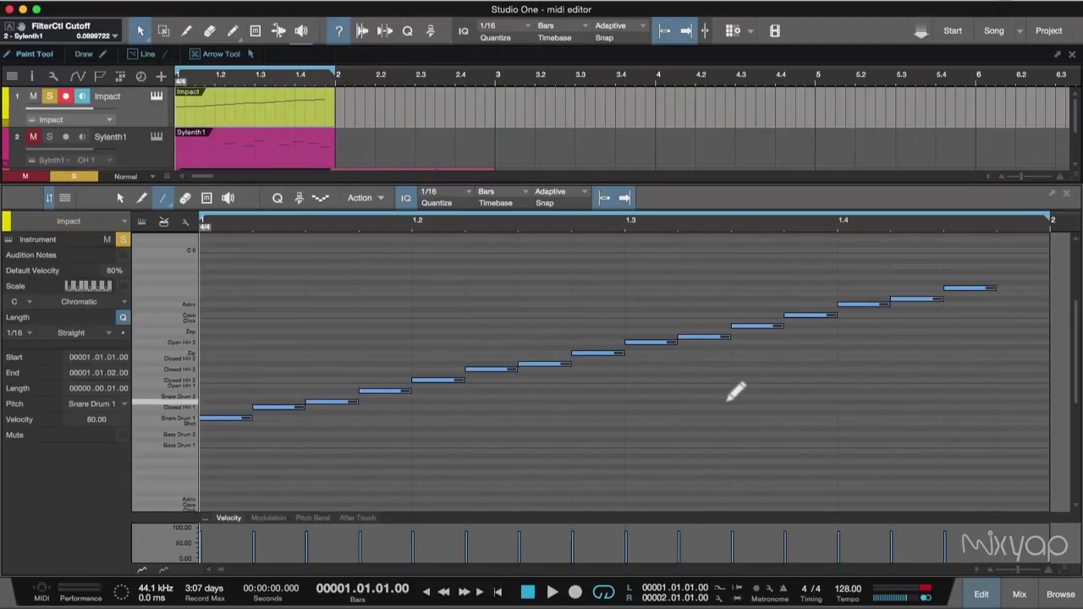
pyautogui.press('space')
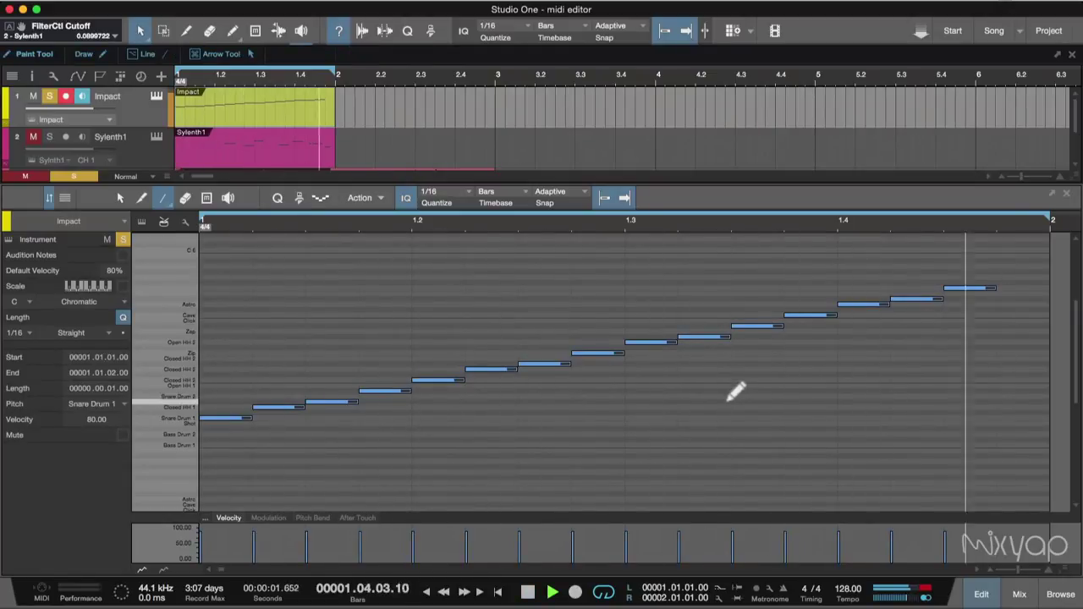
pyautogui.press('space')
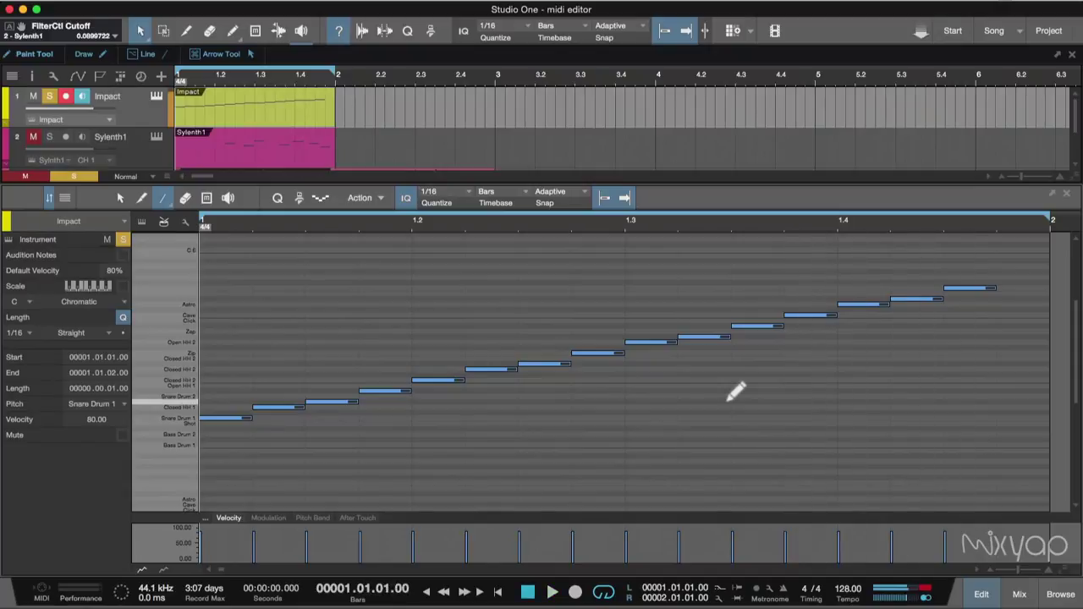
pyautogui.press('Delete')
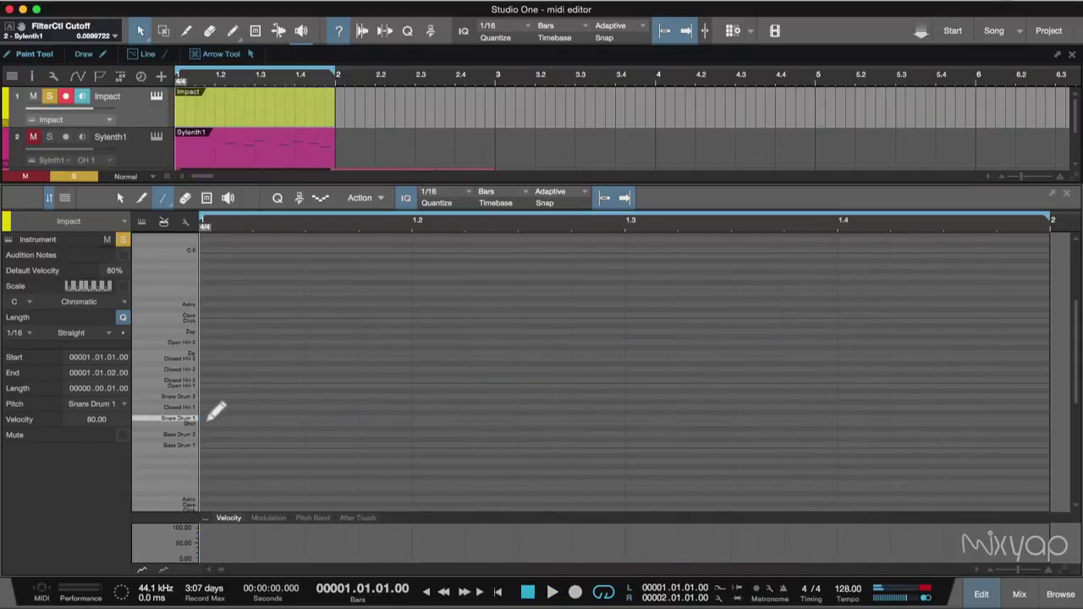
# Fill the whole bar with a straight line of 1/16 notes on Snare Drum 1 and play it back.
pyautogui.moveTo(207, 417); pyautogui.dragTo(885, 420)
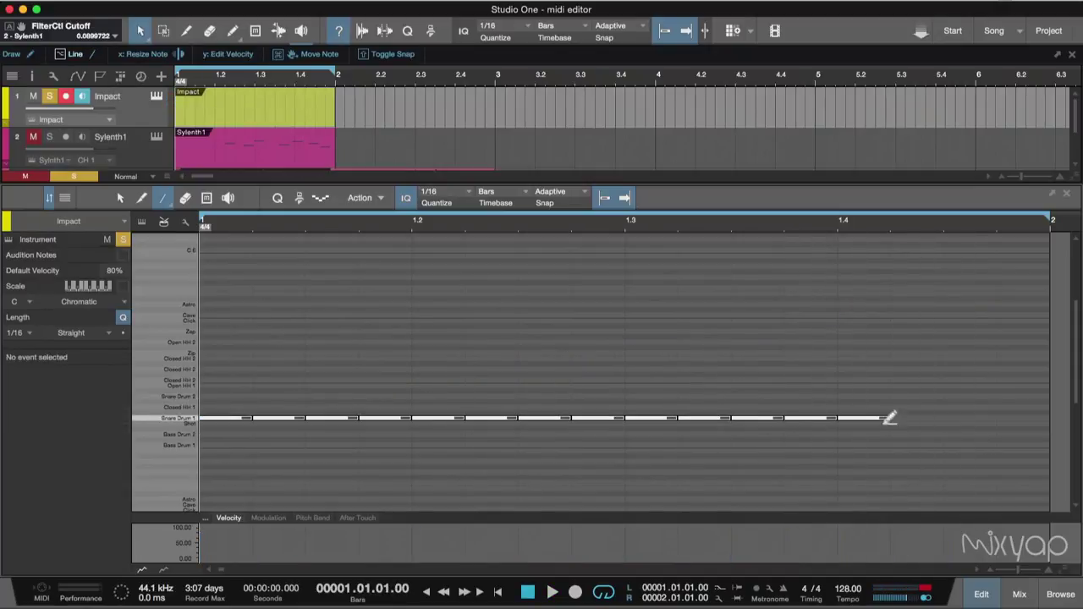
pyautogui.moveTo(1042, 416); pyautogui.dragTo(1044, 416)
pyautogui.press('space')
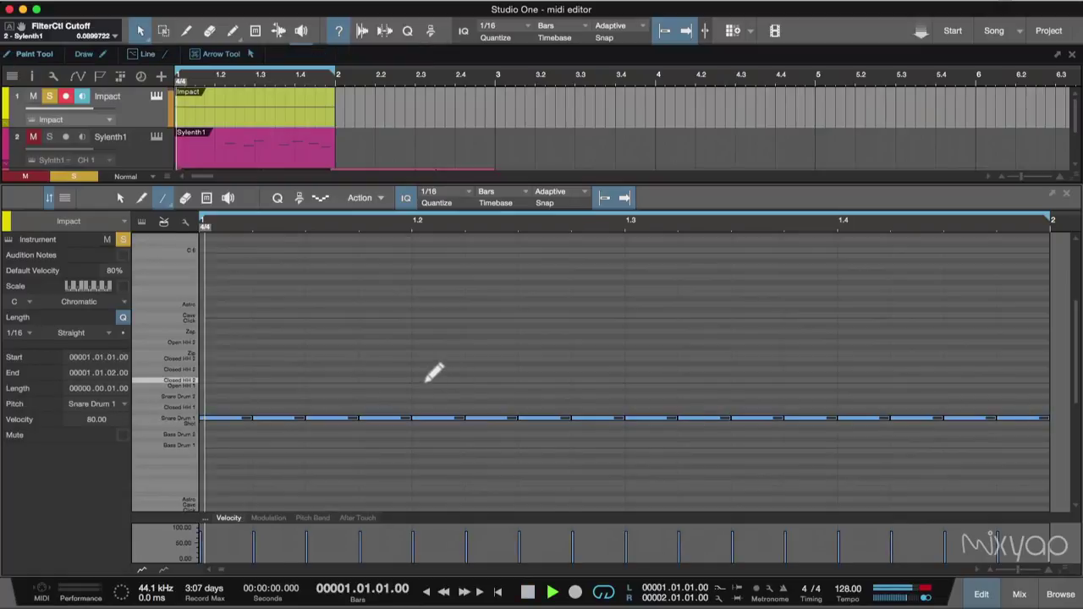
pyautogui.press('space')
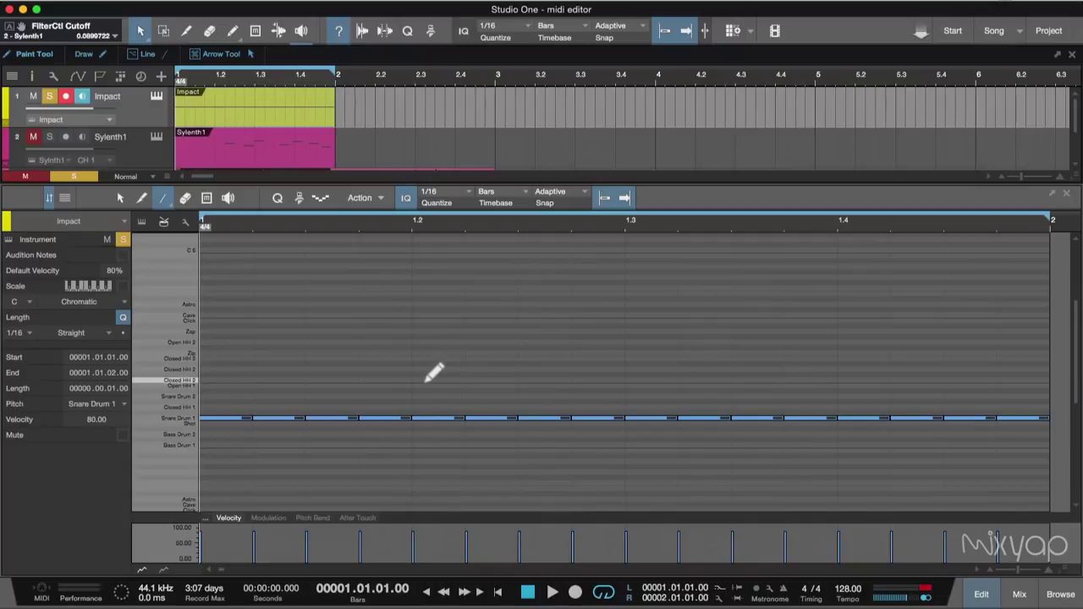
# Select the whole row of Snare Drum 1 notes, apply Humanize, and play the bar back.
pyautogui.click(120, 198)
pyautogui.hotkey('ctrl', 'a')
pyautogui.moveTo(1053, 389); pyautogui.dragTo(138, 507)
pyautogui.click(379, 200)
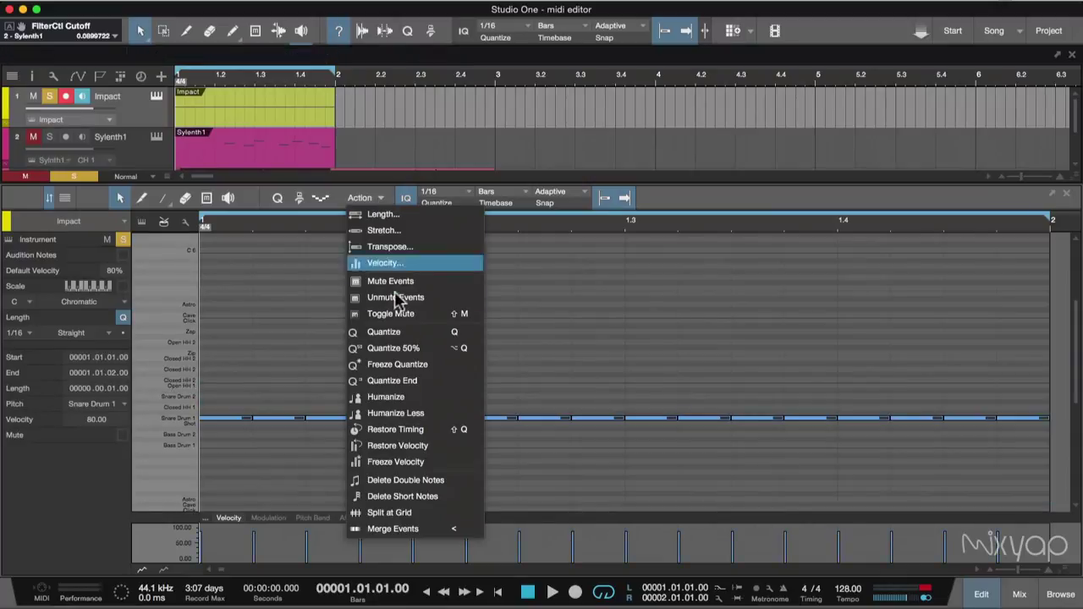
pyautogui.click(434, 404)
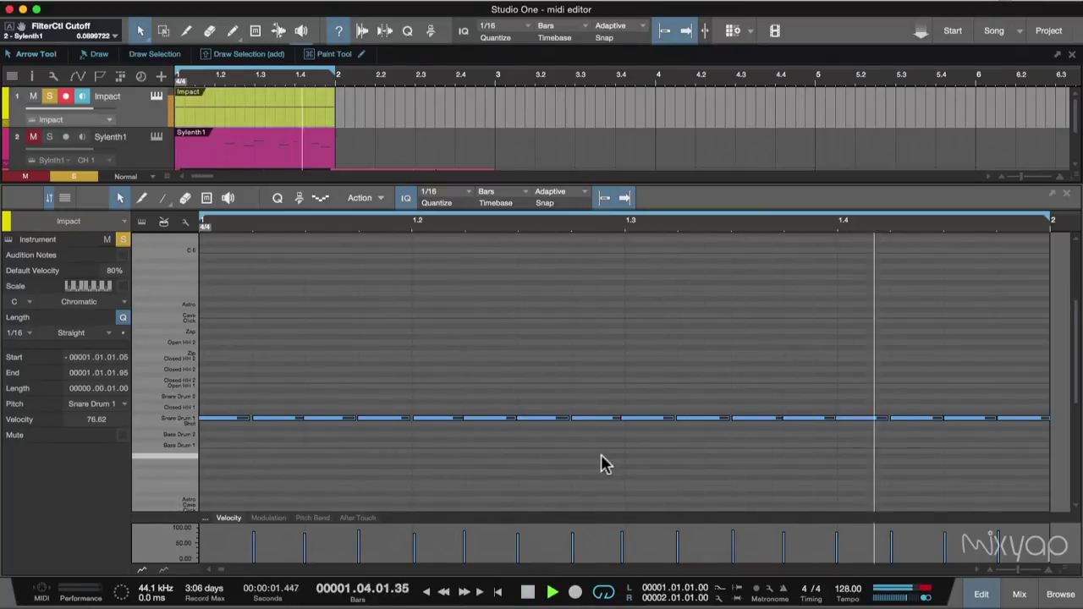
pyautogui.press('space')
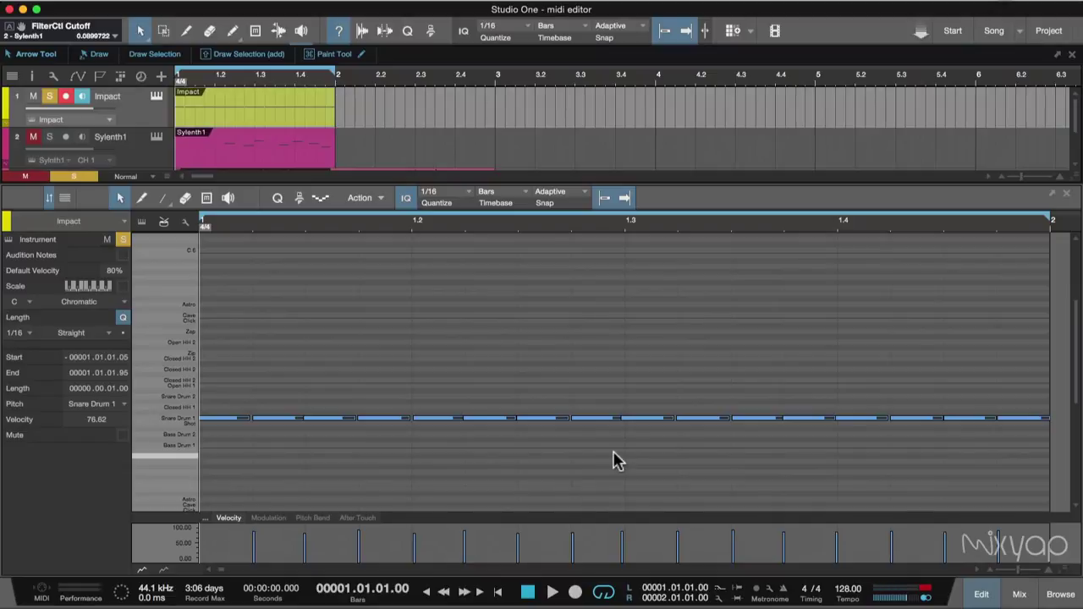
# Apply Humanize two more times to the selected Snare Drum 1 notes and play them back.
pyautogui.click(378, 200)
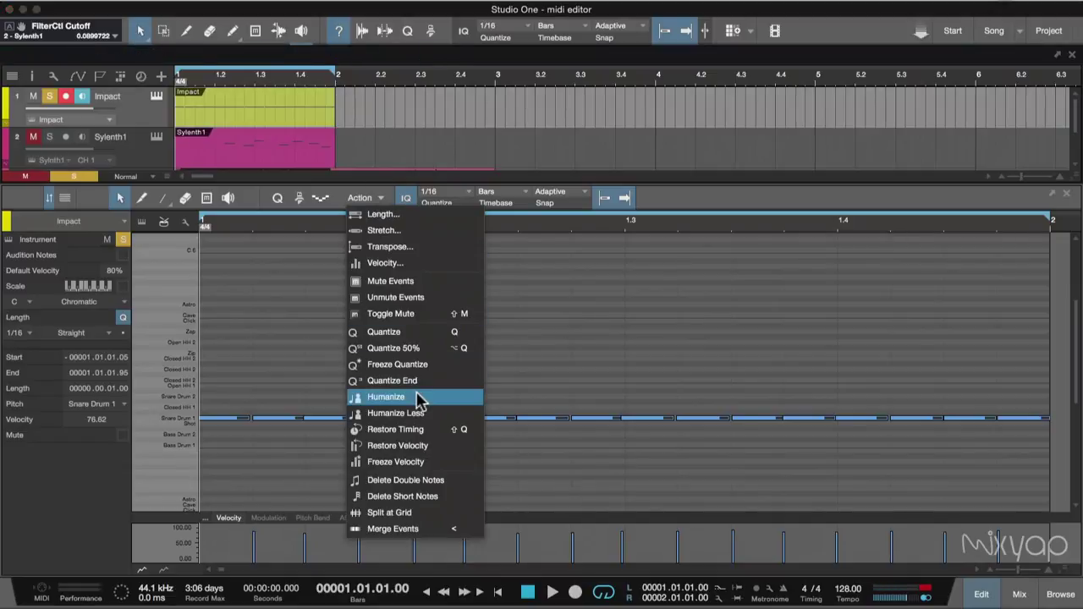
pyautogui.click(421, 398)
pyautogui.click(372, 198)
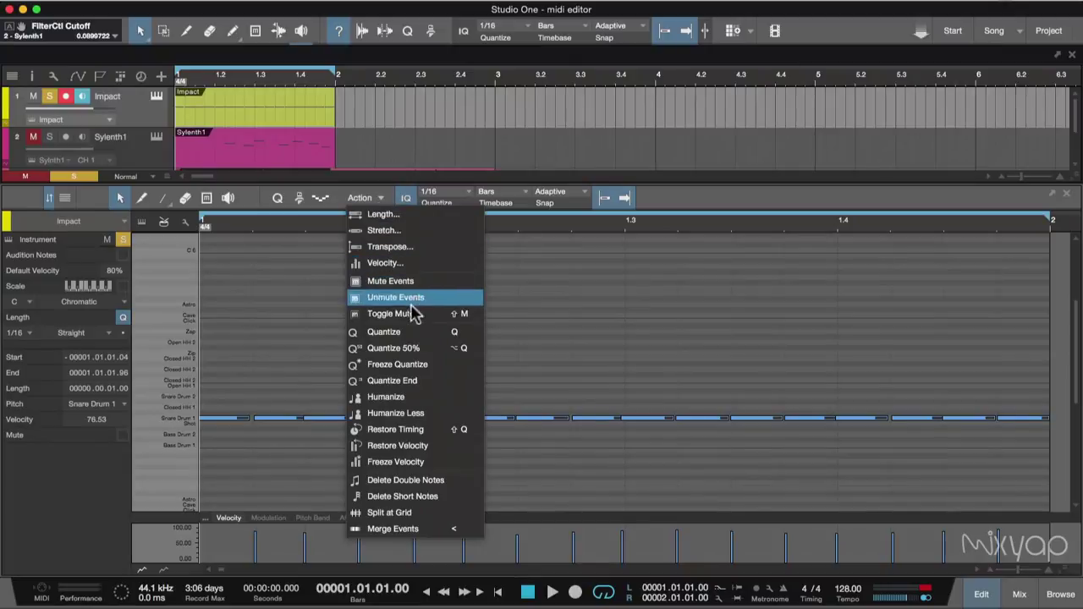
pyautogui.click(415, 397)
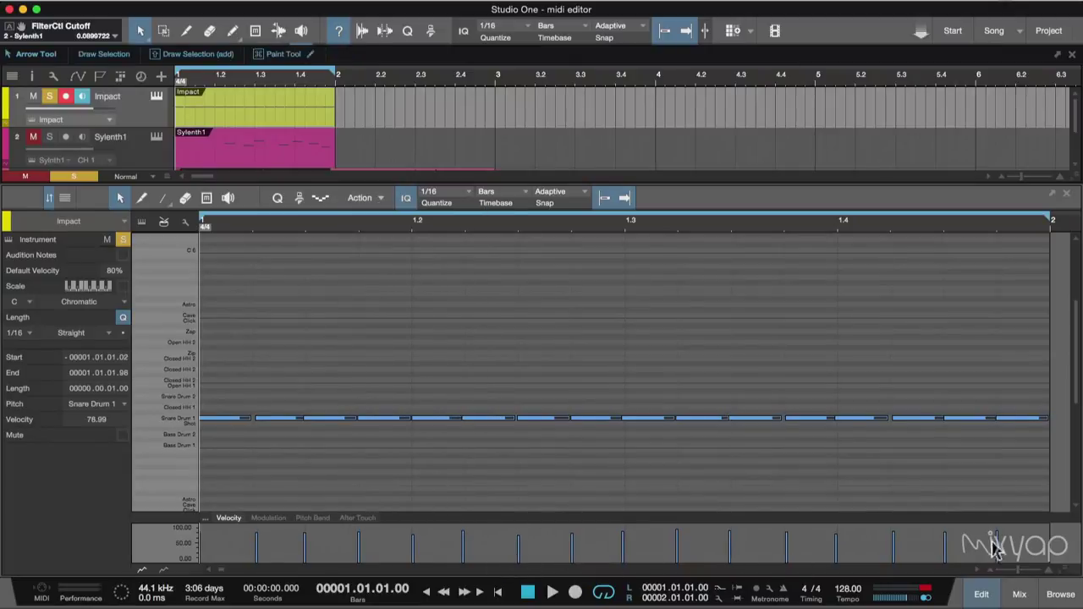
pyautogui.press('space')
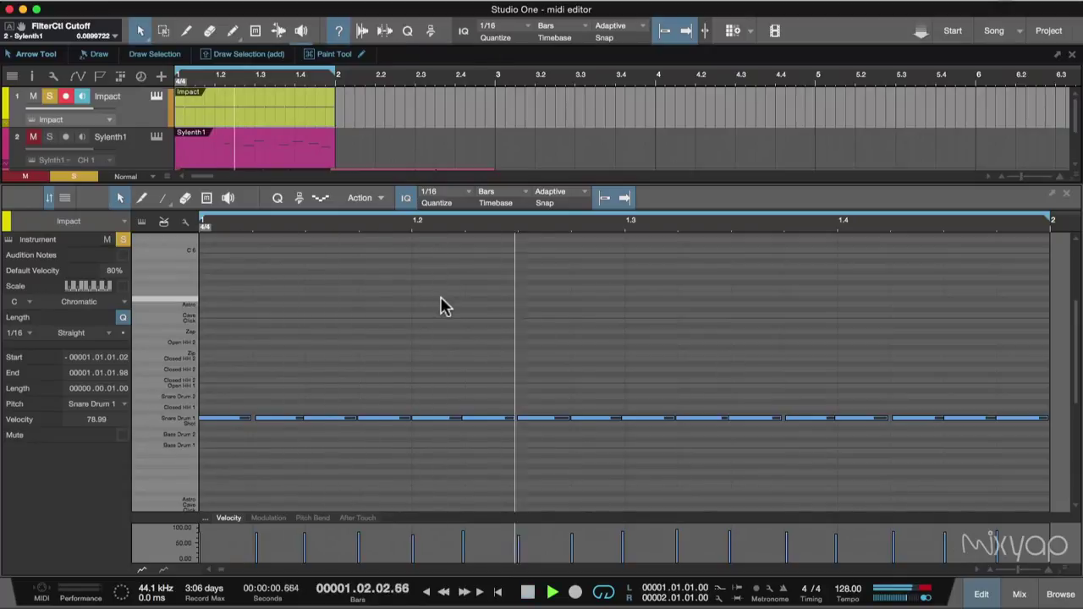
pyautogui.press('space')
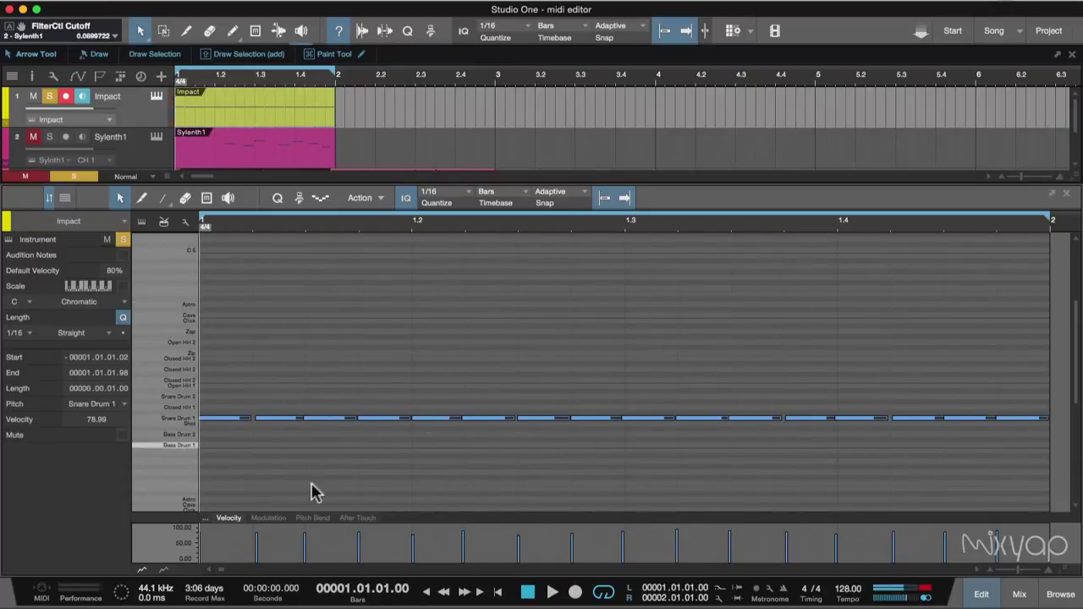
# Paint a rising velocity ramp across the Snare Drum 1 notes with the freehand Paint tool, play it back, and undo it.
pyautogui.click(165, 208)
pyautogui.click(183, 221)
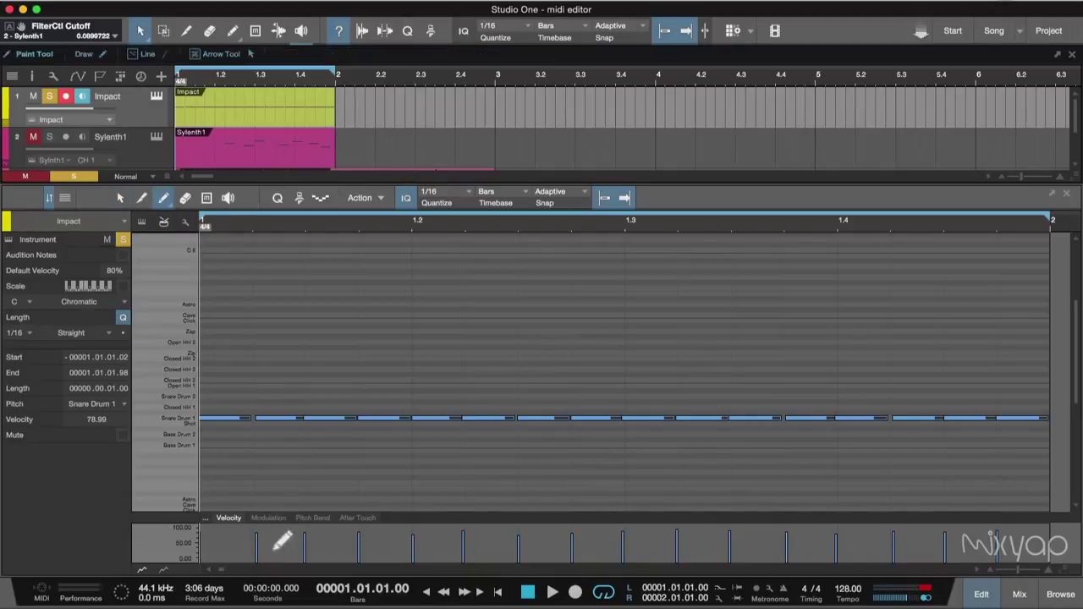
pyautogui.moveTo(427, 556); pyautogui.dragTo(795, 535)
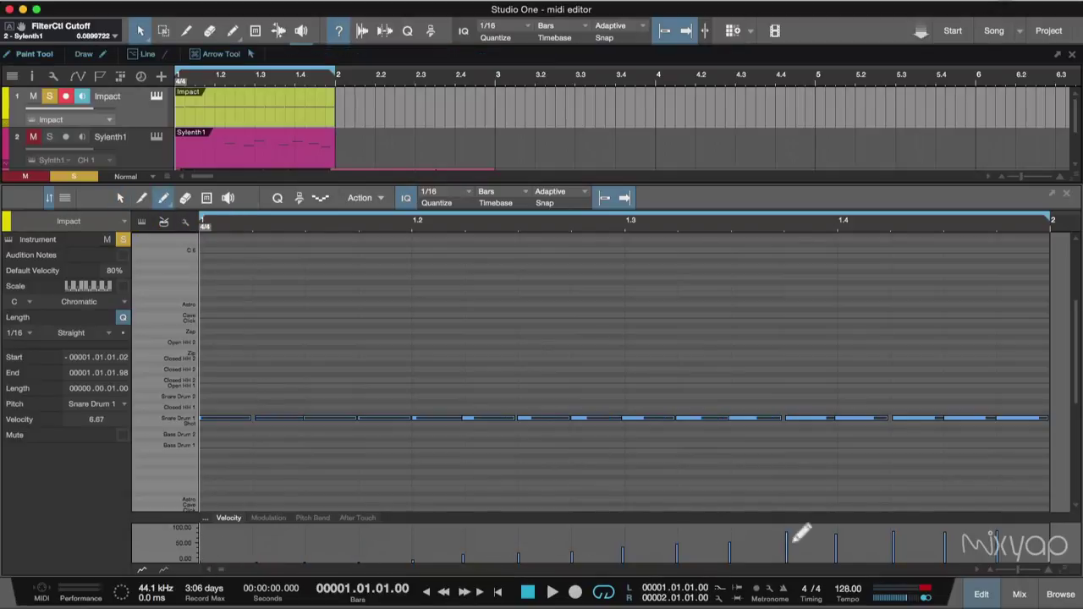
pyautogui.press('space')
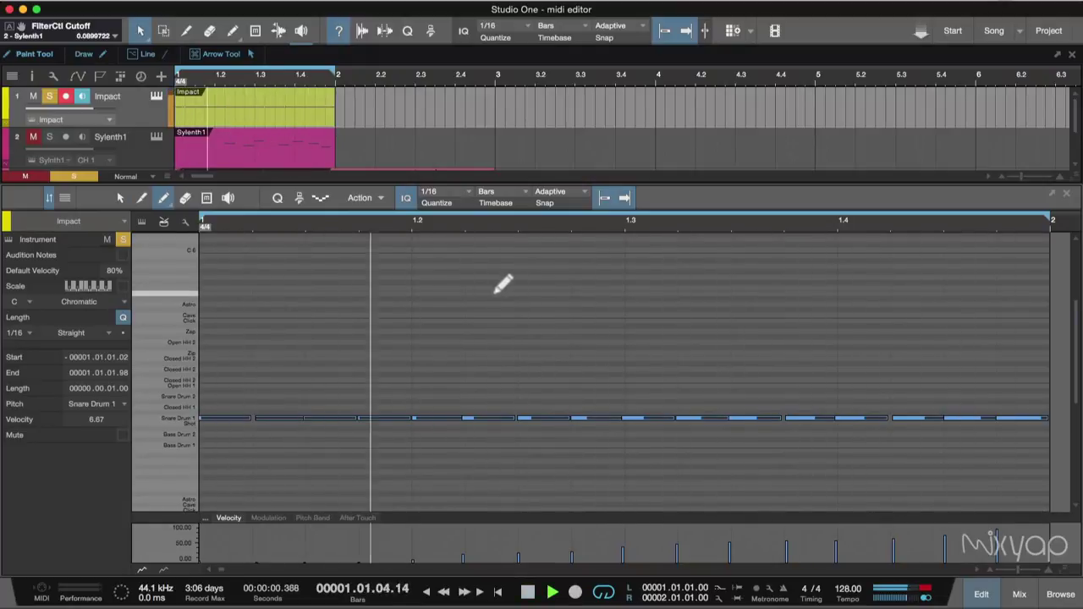
pyautogui.press('space')
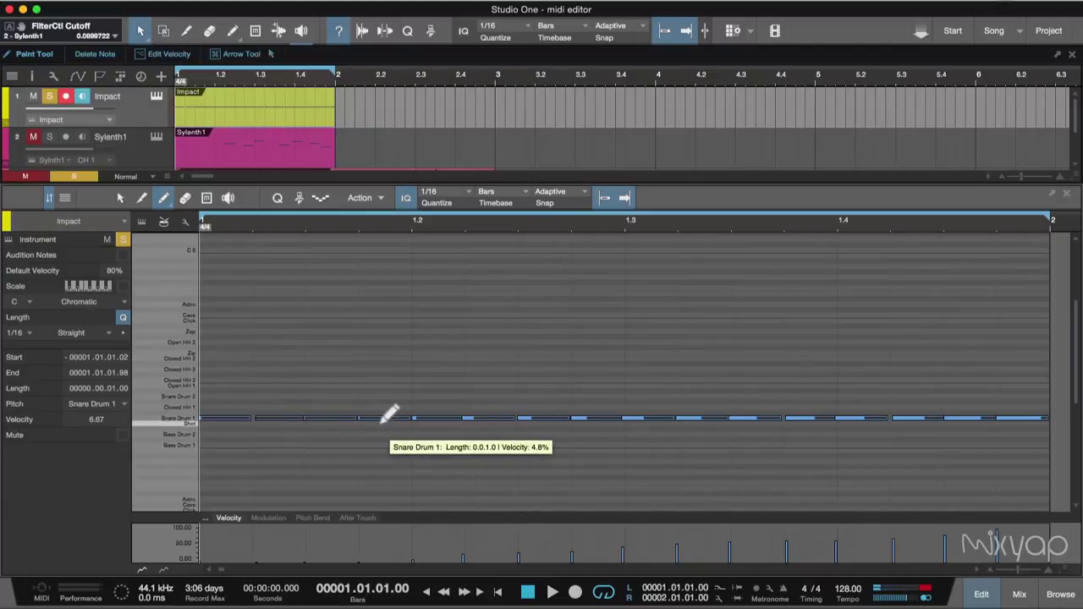
pyautogui.hotkey('ctrl', 'z')
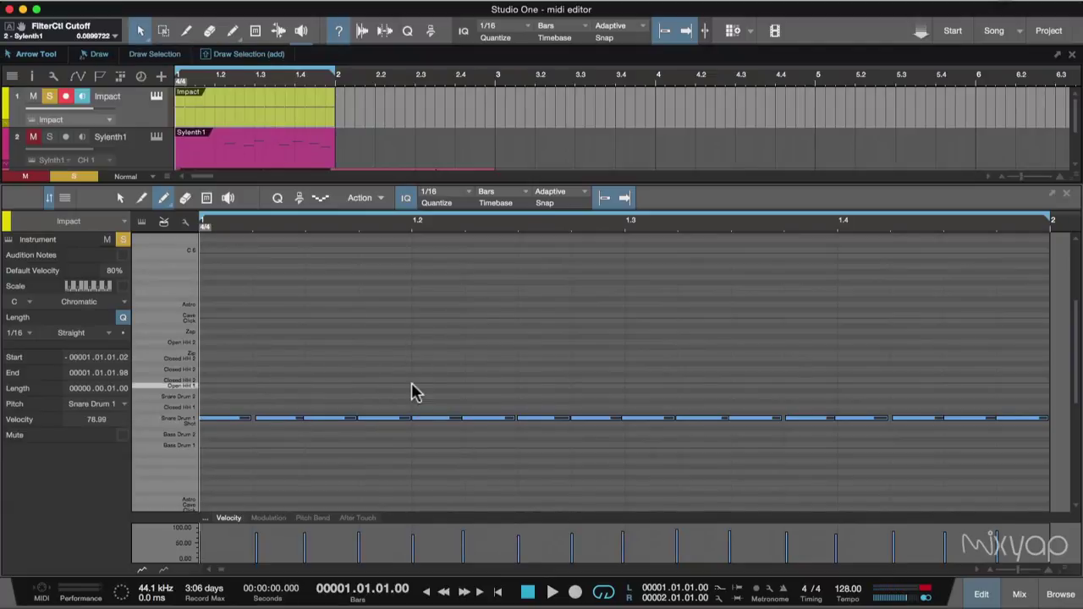
pyautogui.click(120, 197)
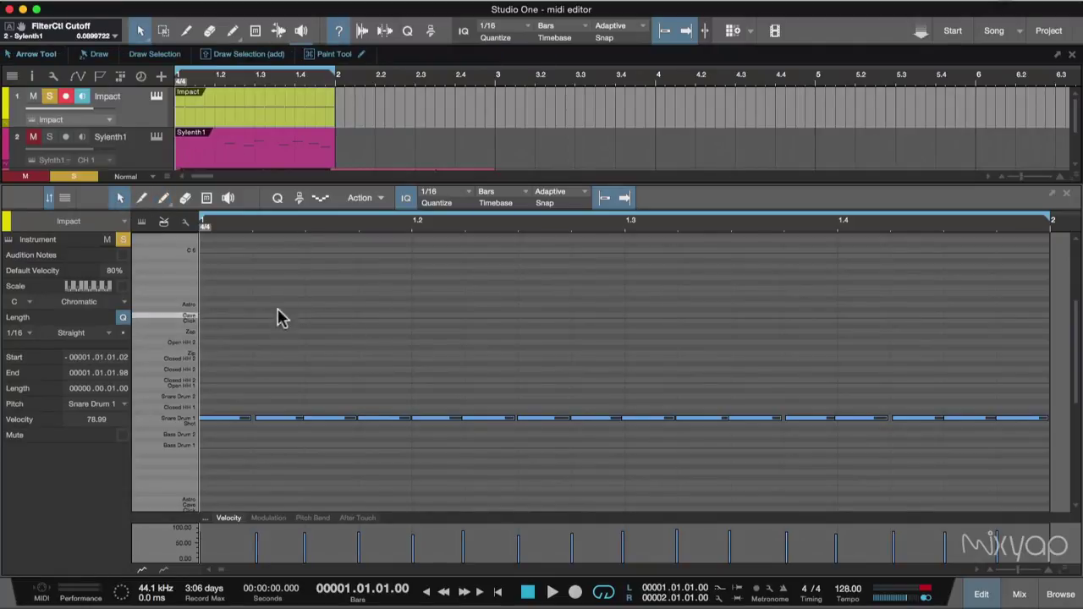
# Examine the Humanize Less, Restore Timing, Restore Velocity, Freeze Velocity and Freeze Quantize actions available for the selected Snare Drum 1 notes.
pyautogui.click(378, 199)
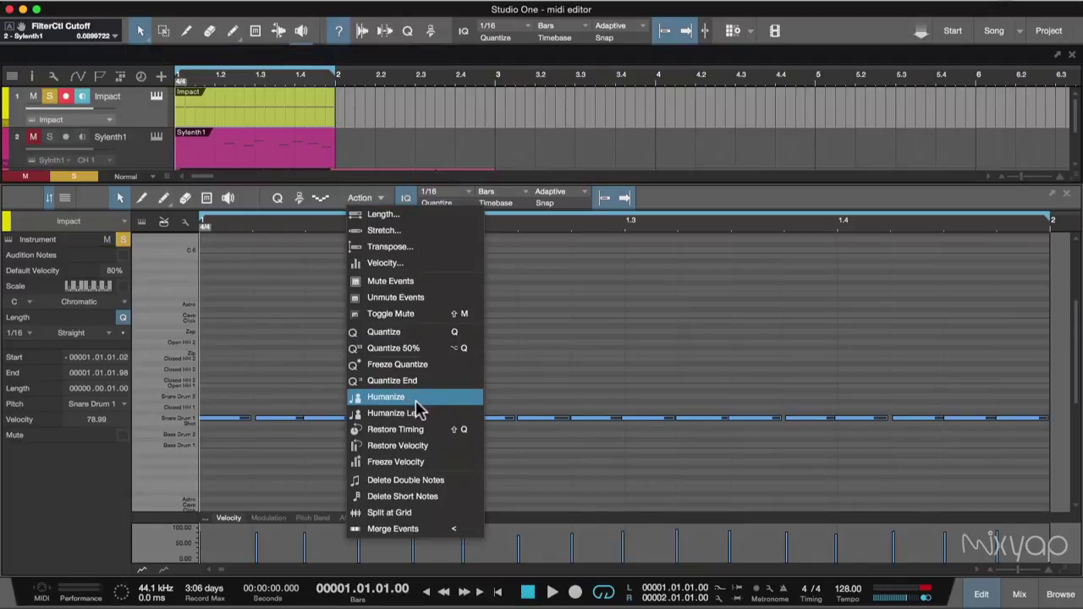
pyautogui.click(624, 452)
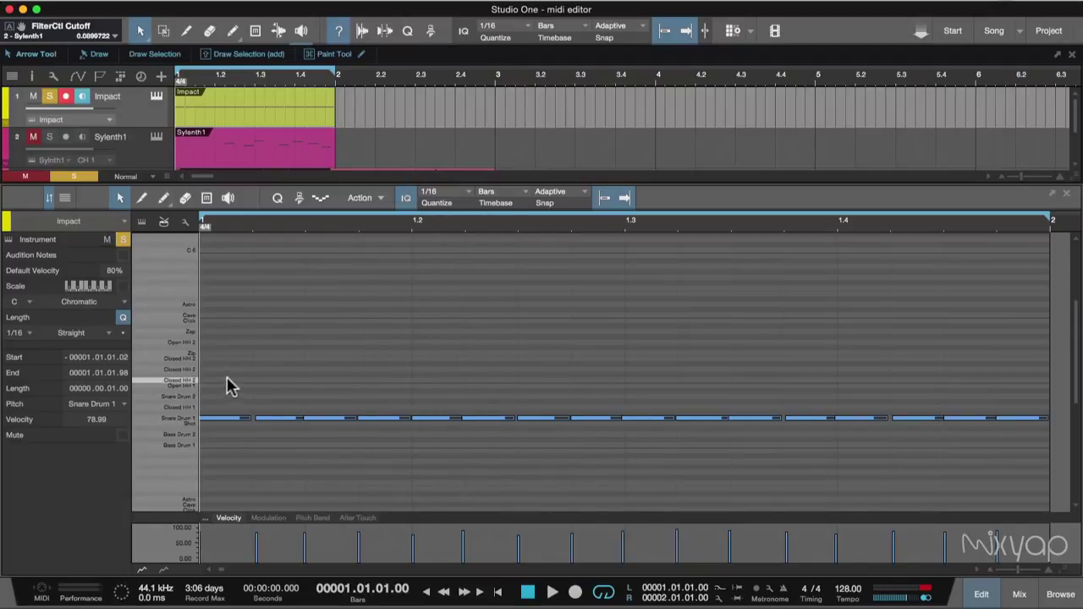
pyautogui.moveTo(227, 377); pyautogui.dragTo(1067, 489)
pyautogui.click(359, 198)
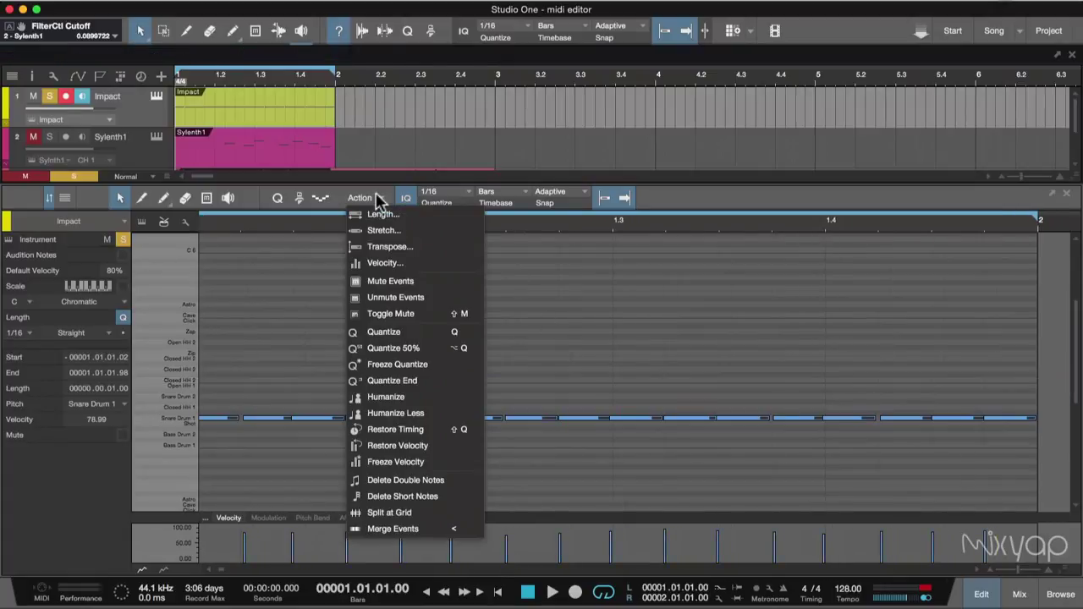
pyautogui.click(479, 368)
pyautogui.moveTo(1056, 400); pyautogui.dragTo(203, 483)
pyautogui.click(377, 200)
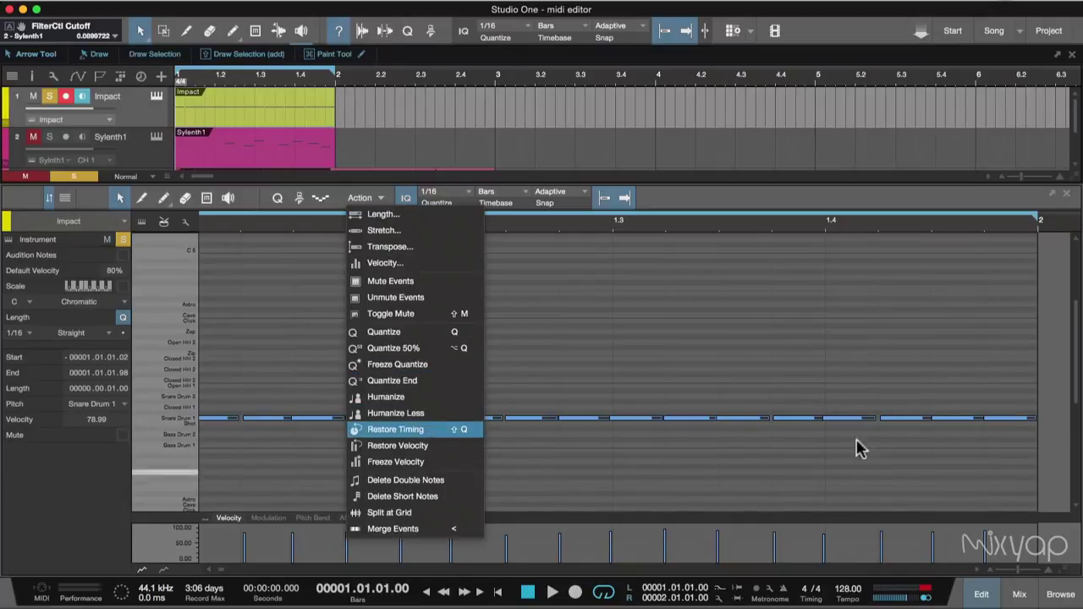
pyautogui.click(702, 430)
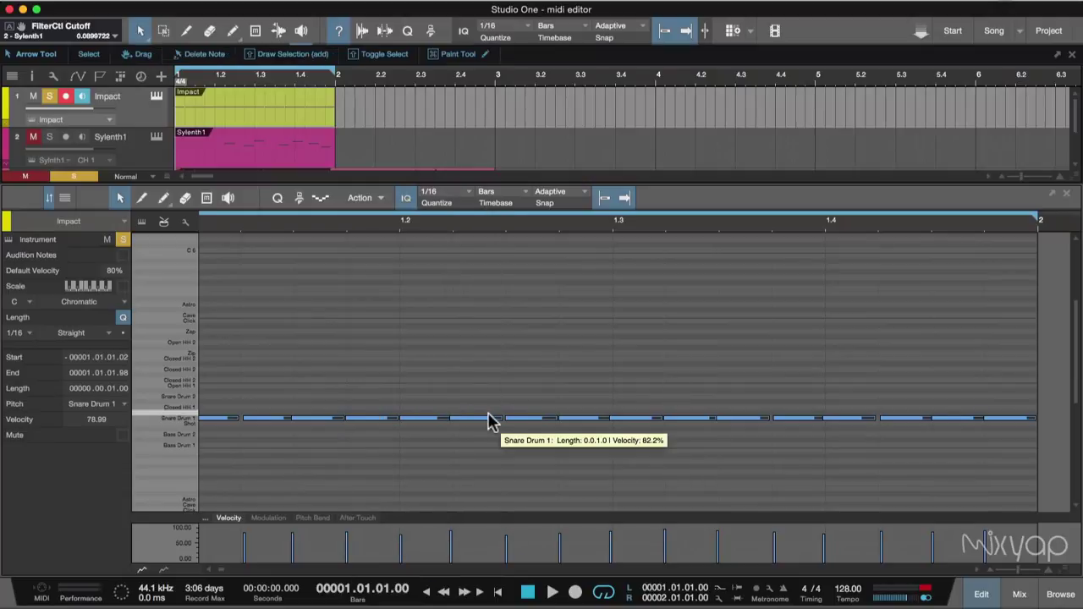
pyautogui.click(379, 199)
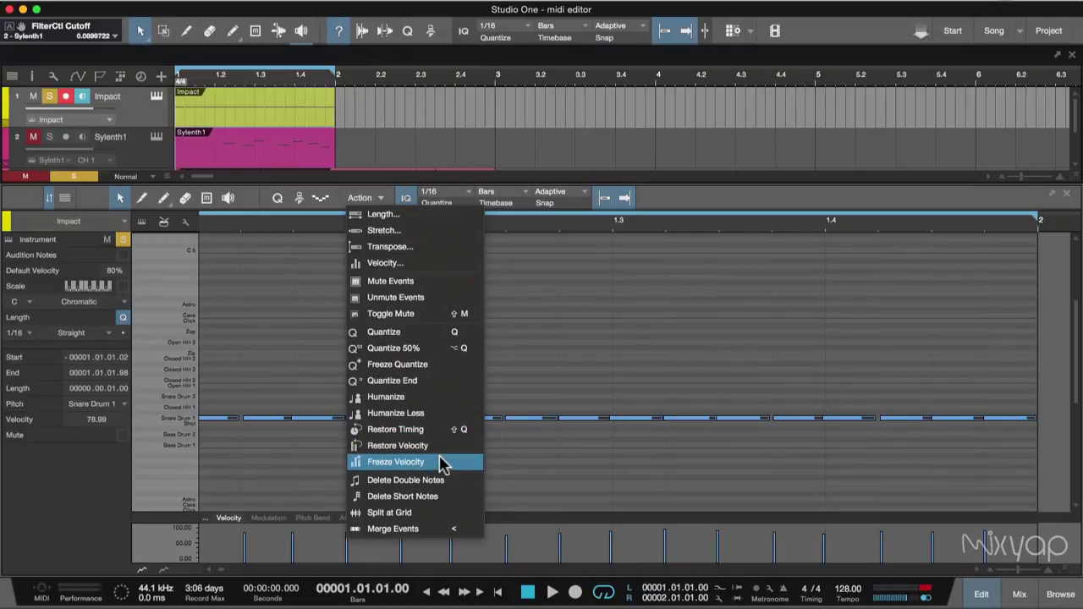
pyautogui.click(597, 485)
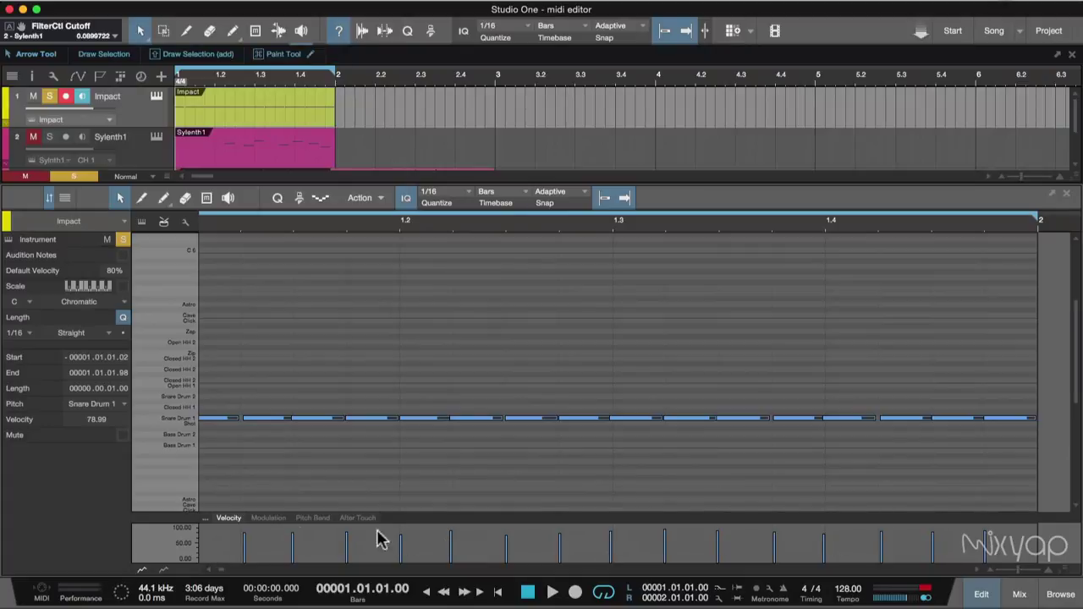
pyautogui.click(364, 200)
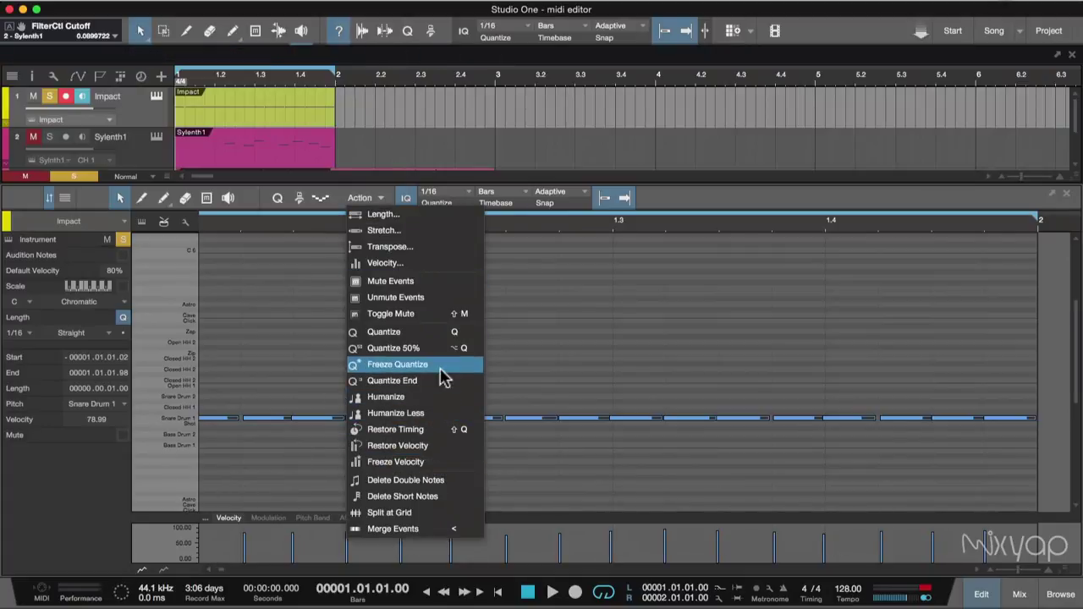
pyautogui.click(521, 444)
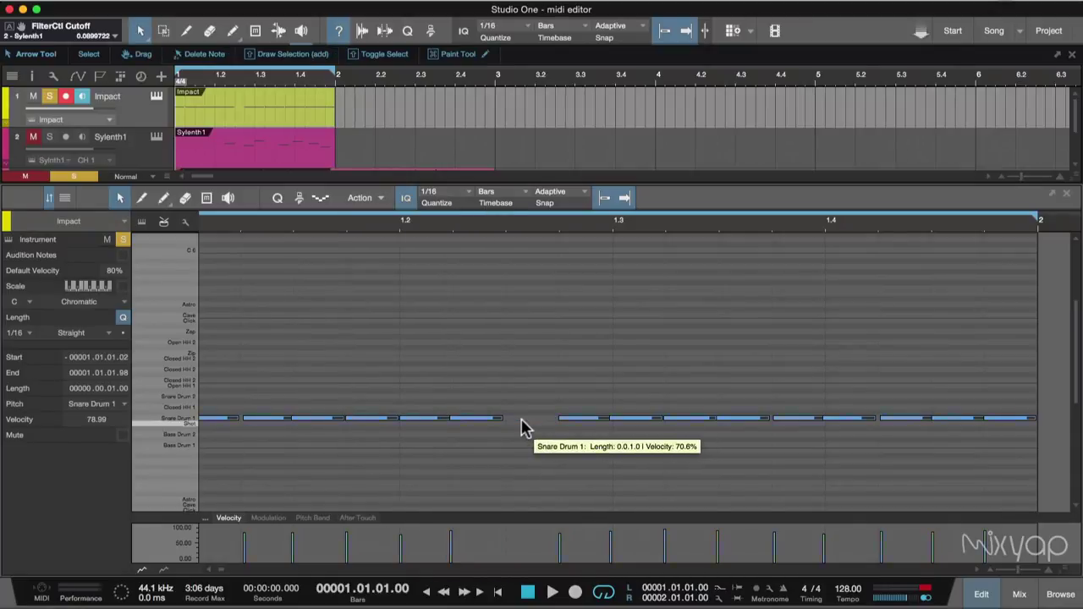
# Redraw the Snare Drum 1 note at 1.02.03.00 and move the preceding note on top of it to create a double note.
pyautogui.click(521, 420)
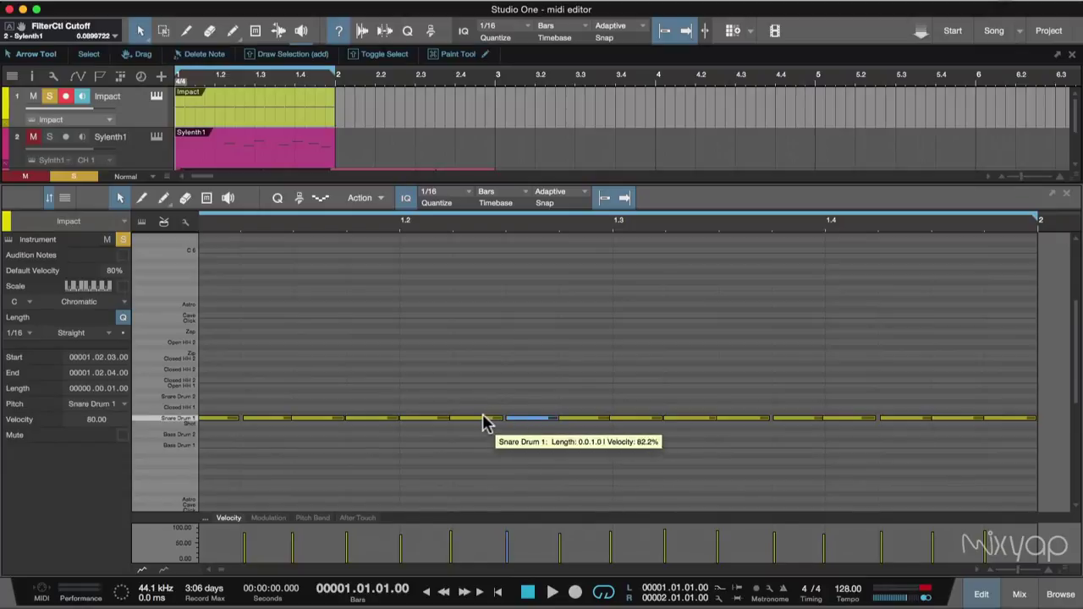
pyautogui.click(483, 420)
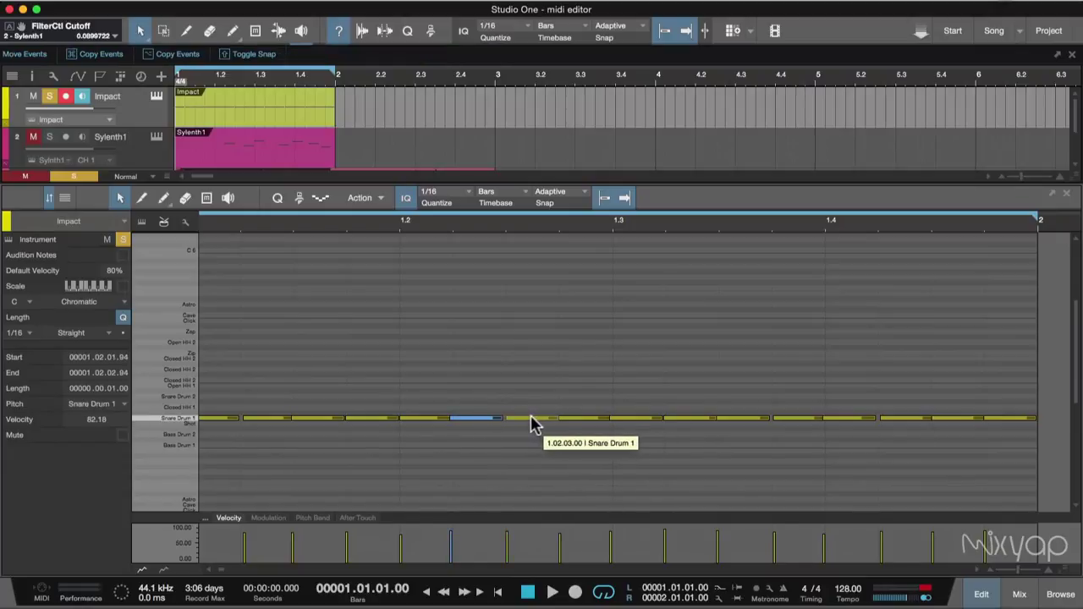
pyautogui.press('Delete')
pyautogui.moveTo(505, 396); pyautogui.dragTo(525, 461)
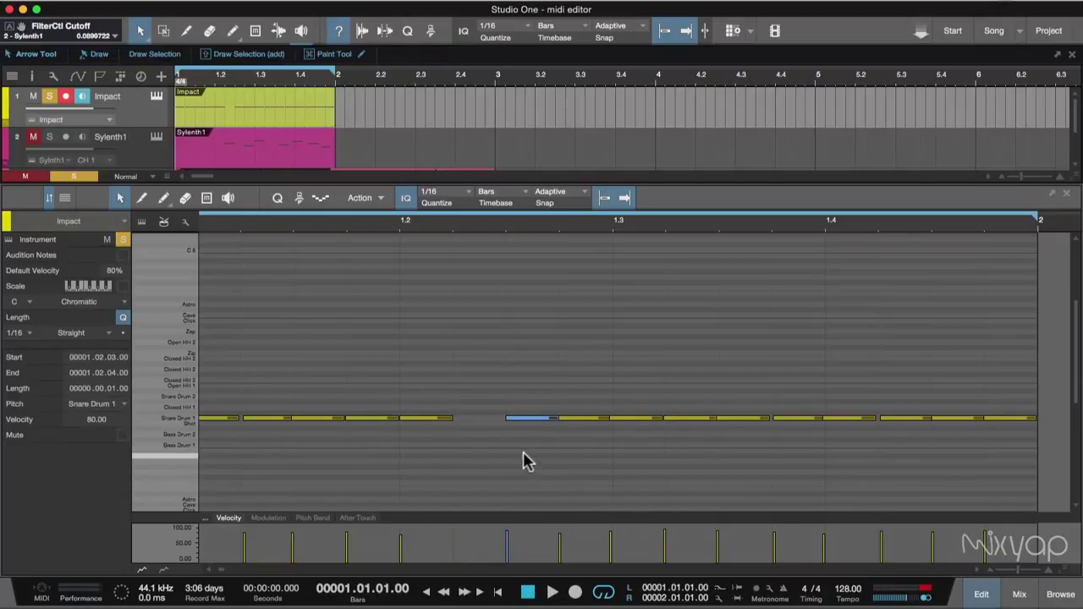
# Deselect the notes and play the bar back to hear the doubled snare hit.
pyautogui.click(476, 446)
pyautogui.press('space')
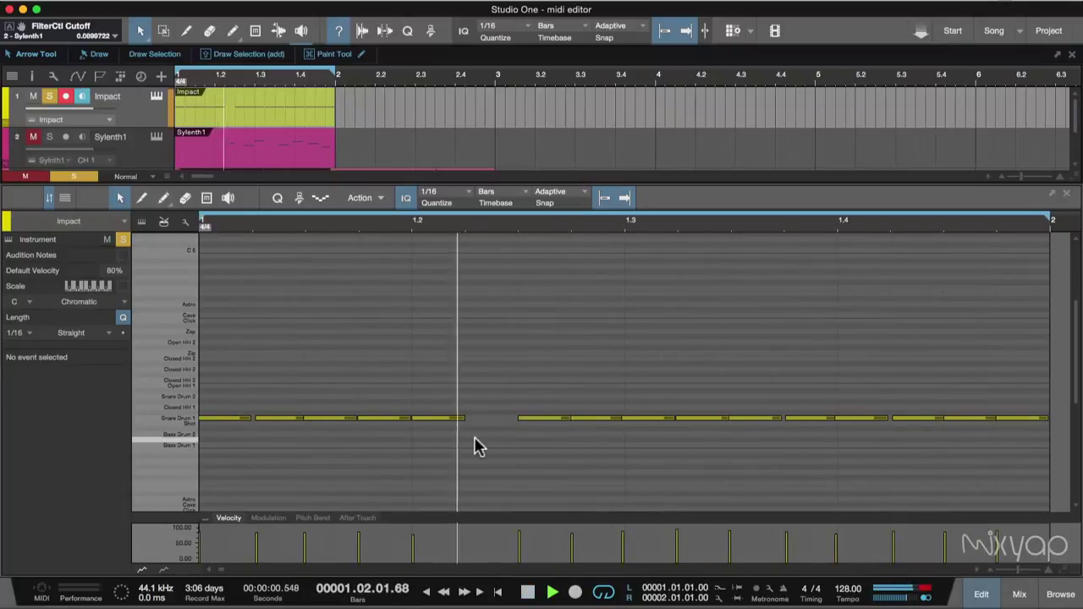
pyautogui.press('space')
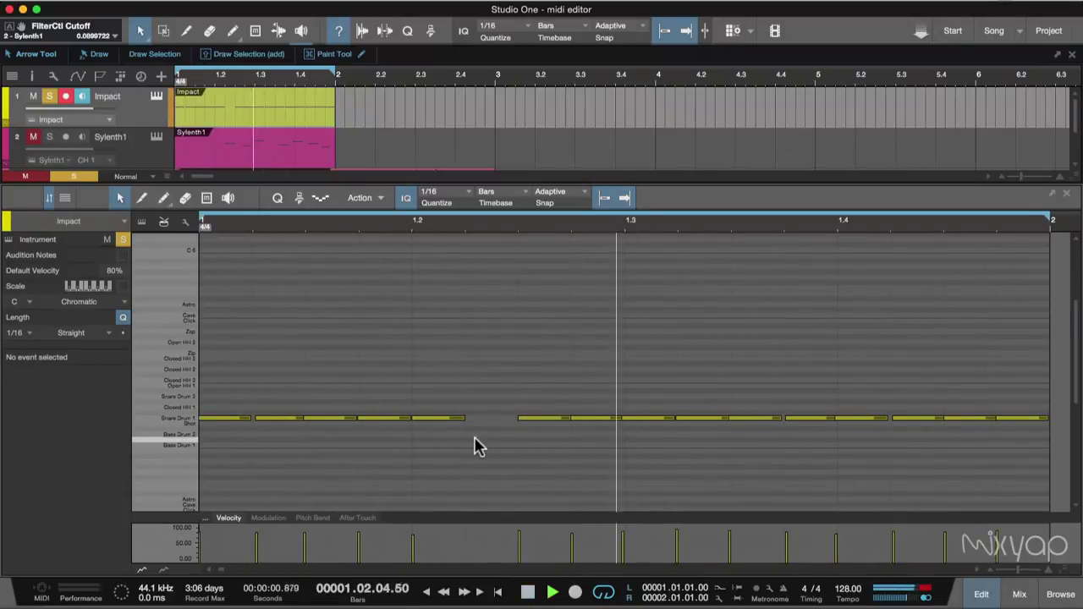
pyautogui.press('space')
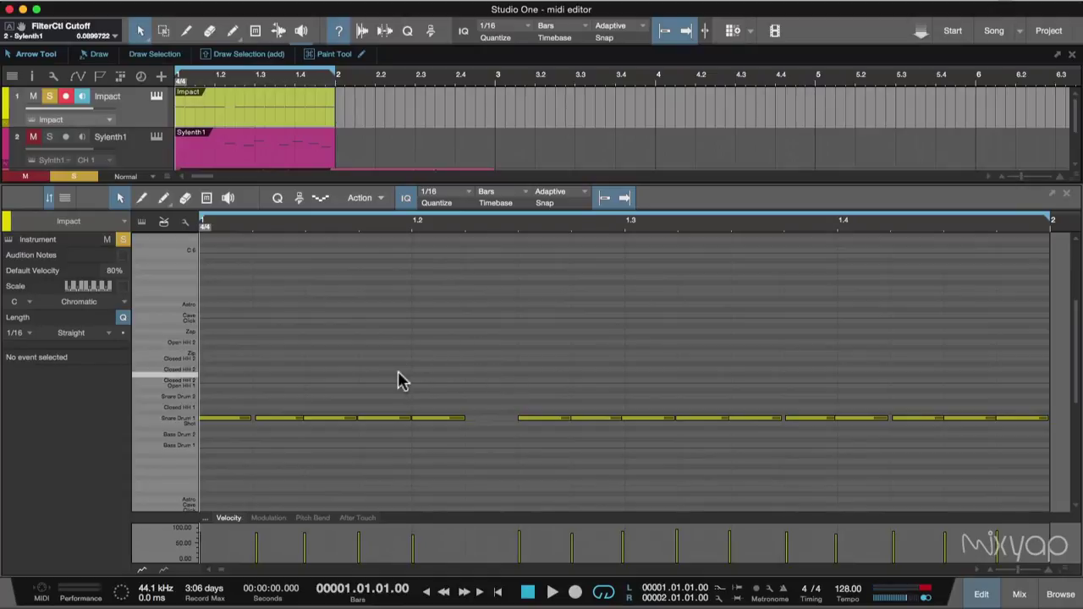
# Select the Snare Drum 1 notes from beat 1.2 to just past beat 1.3 and apply Delete Double Notes.
pyautogui.moveTo(411, 370); pyautogui.dragTo(655, 513)
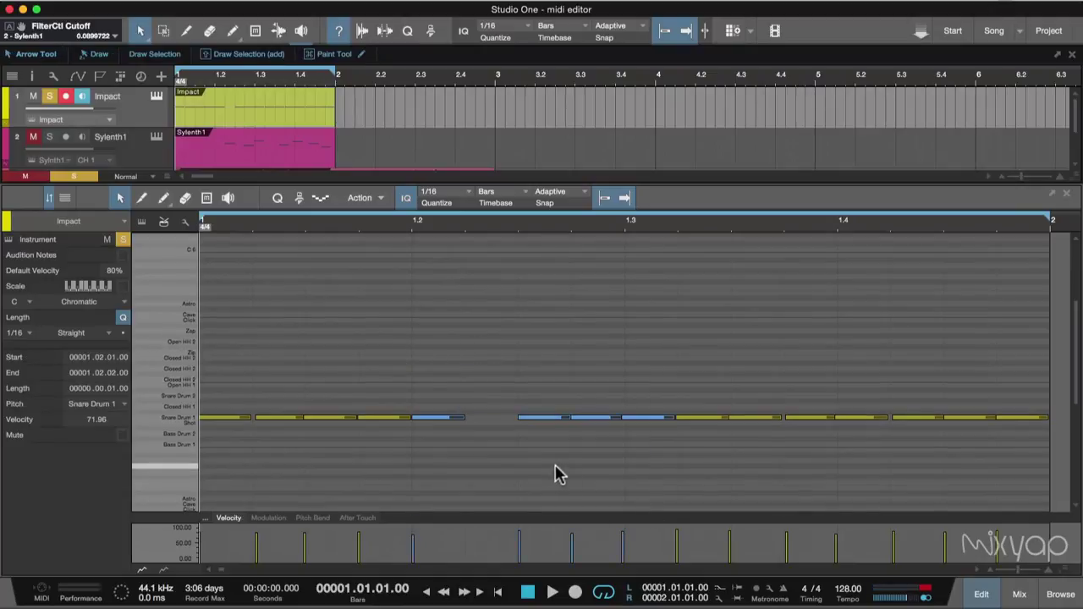
pyautogui.click(377, 200)
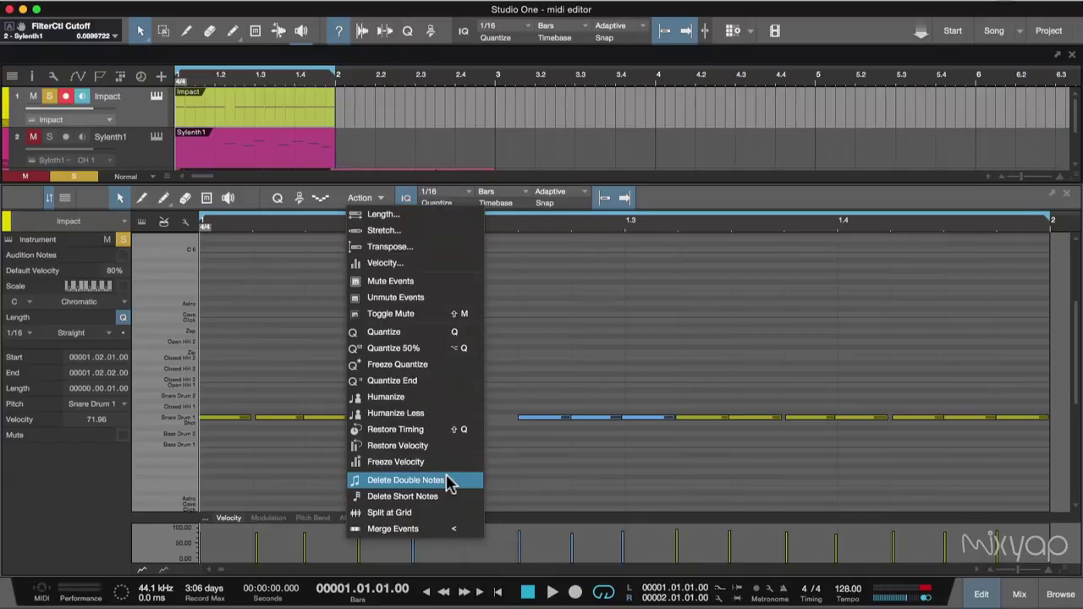
pyautogui.click(454, 479)
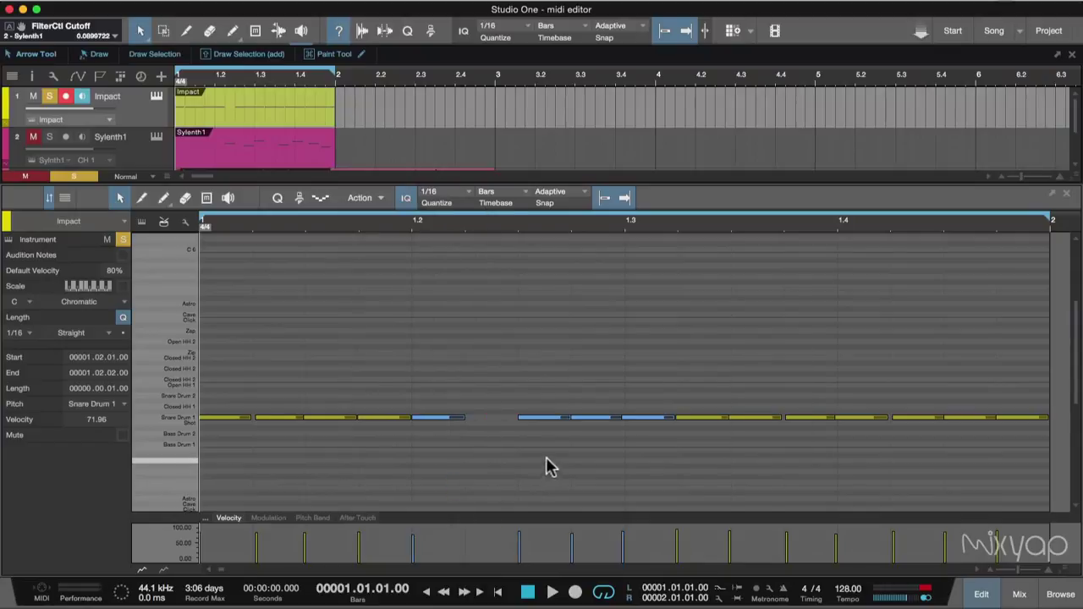
# Select only the Snare Drum 1 note at 1.02.03.00 and apply Delete Short Notes.
pyautogui.click(544, 418)
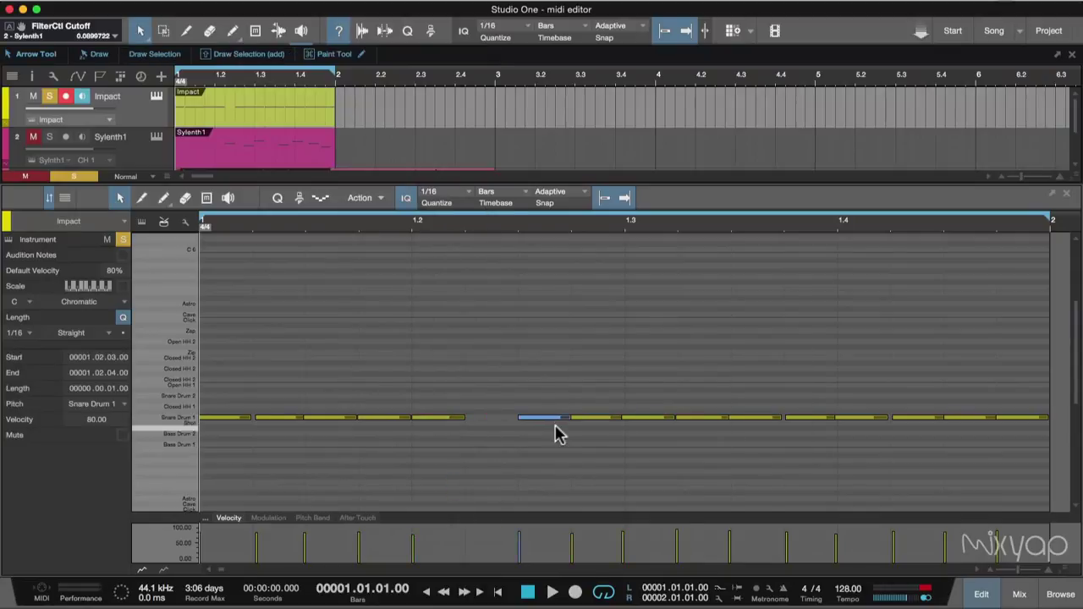
pyautogui.click(372, 198)
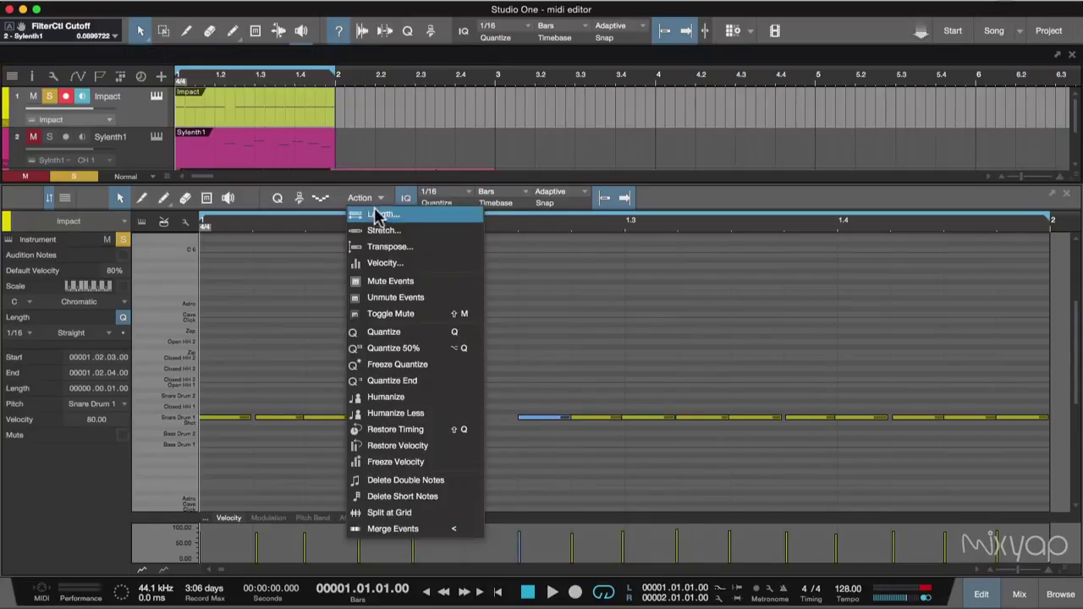
pyautogui.click(455, 499)
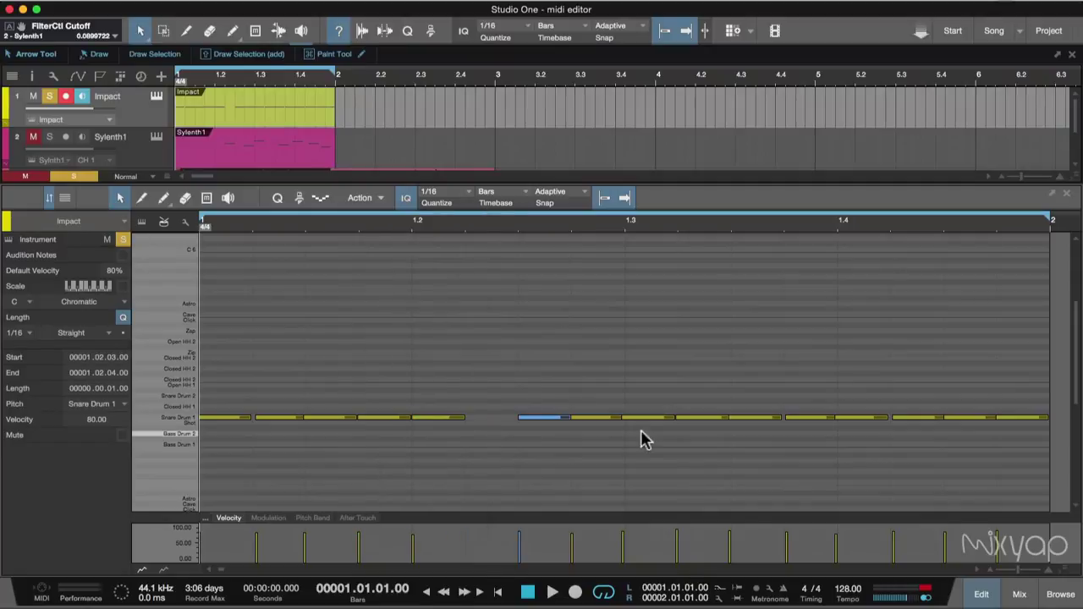
# Place a very short Snare Drum 1 note at about 1.02.02 and clear the note selection.
pyautogui.moveTo(553, 418); pyautogui.dragTo(529, 419)
pyautogui.click(515, 420)
pyautogui.press('super+z')
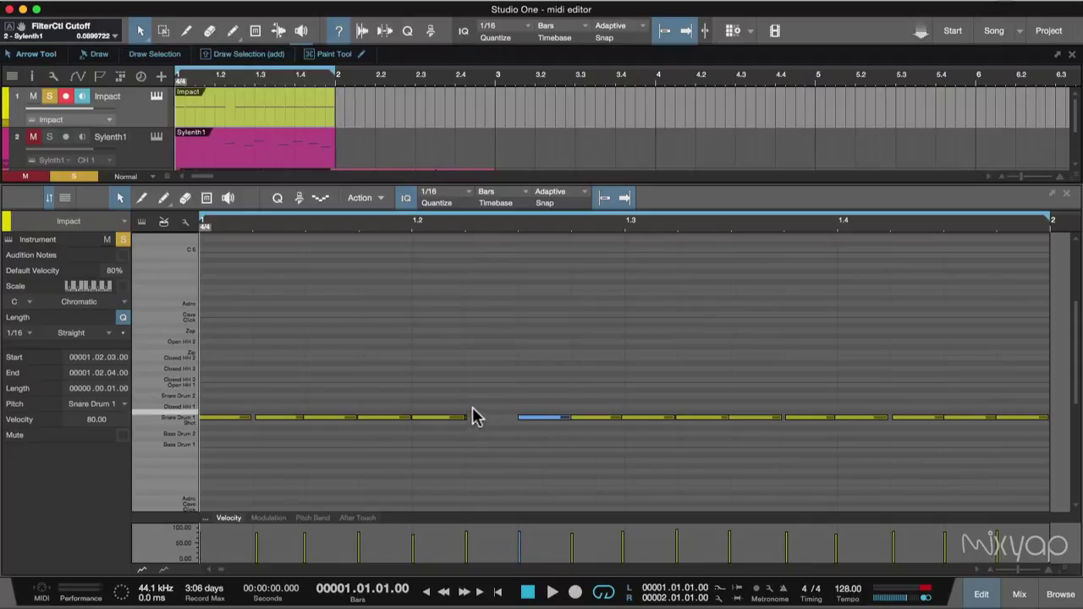
pyautogui.click(464, 438)
pyautogui.click(461, 418)
pyautogui.click(476, 420)
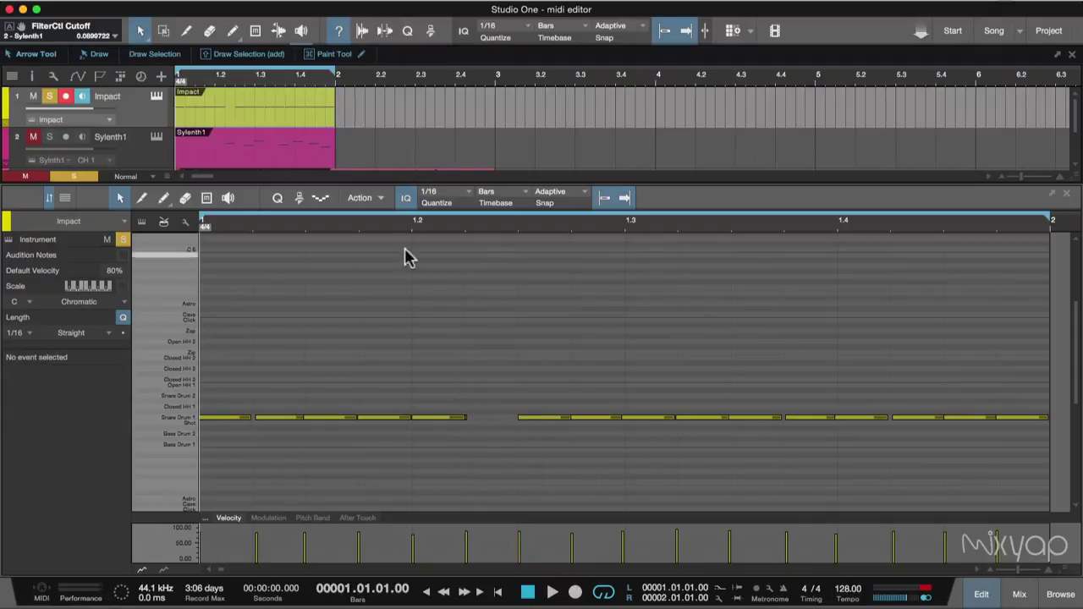
# Select the Snare Drum 1 notes from beat 1.2 to beat 1.3, apply Delete Short Notes and deselect them.
pyautogui.moveTo(411, 382); pyautogui.dragTo(641, 483)
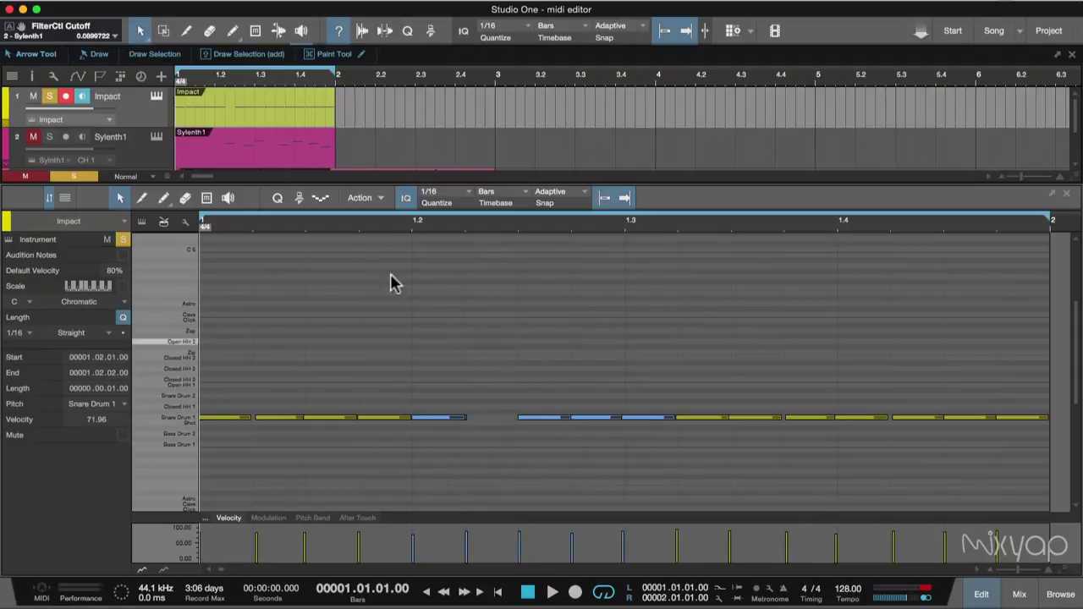
pyautogui.click(378, 200)
pyautogui.click(432, 482)
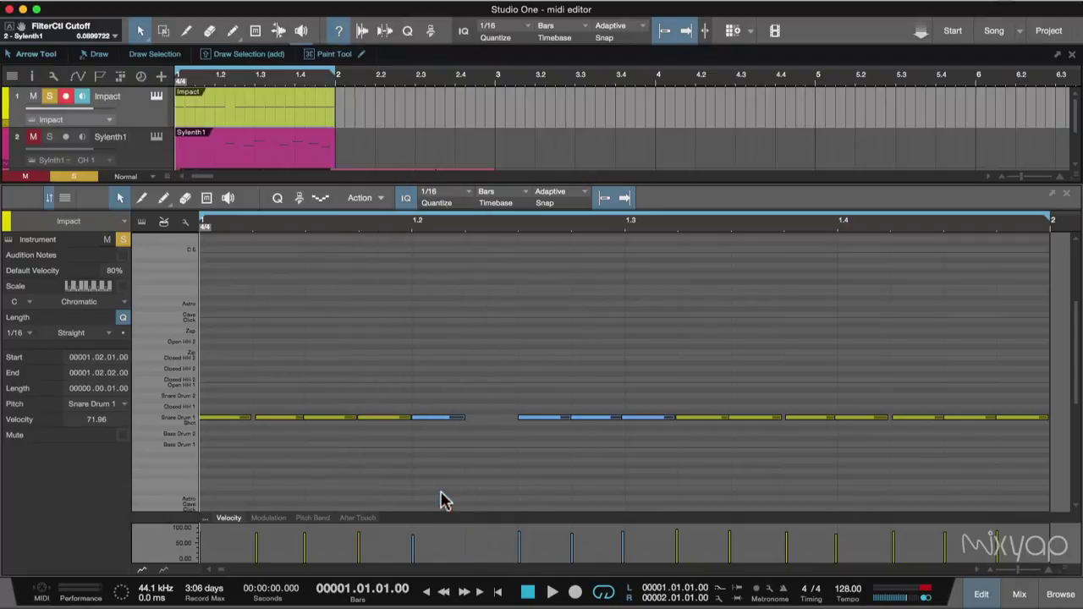
pyautogui.click(476, 420)
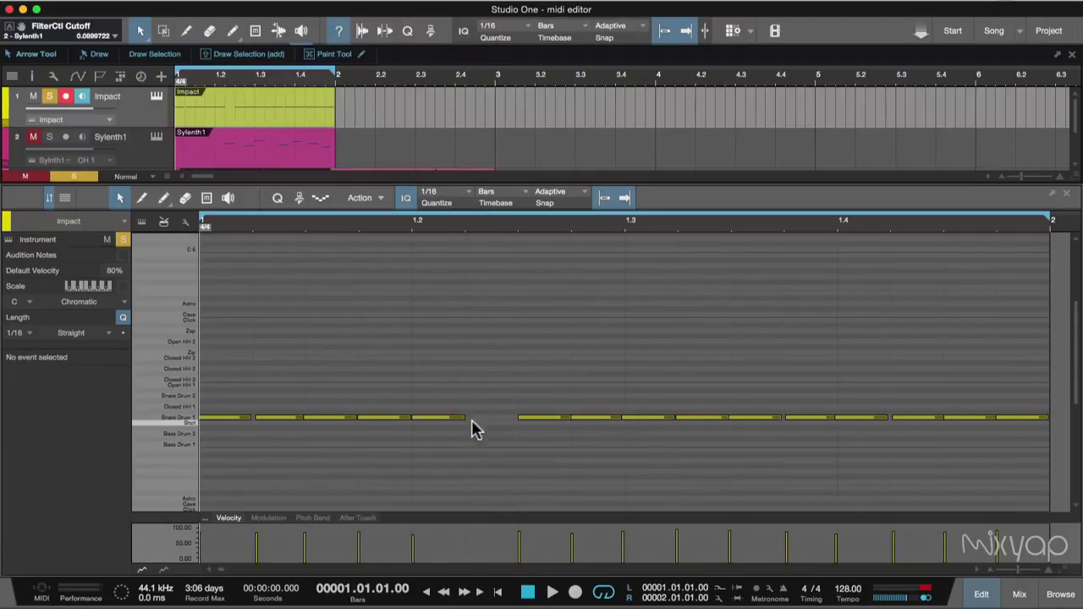
# Select the Snare Drum 1 notes at 1.02.03 and 1.02.04 and look at Delete Short Notes among the note actions without applying it.
pyautogui.click(380, 201)
pyautogui.click(491, 421)
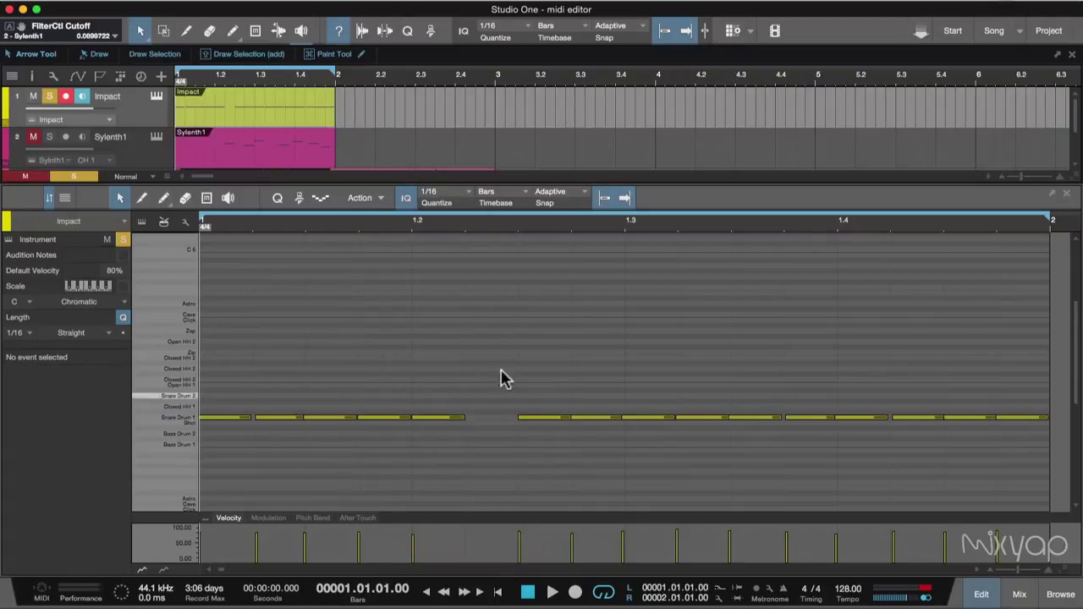
pyautogui.click(592, 418)
pyautogui.click(380, 200)
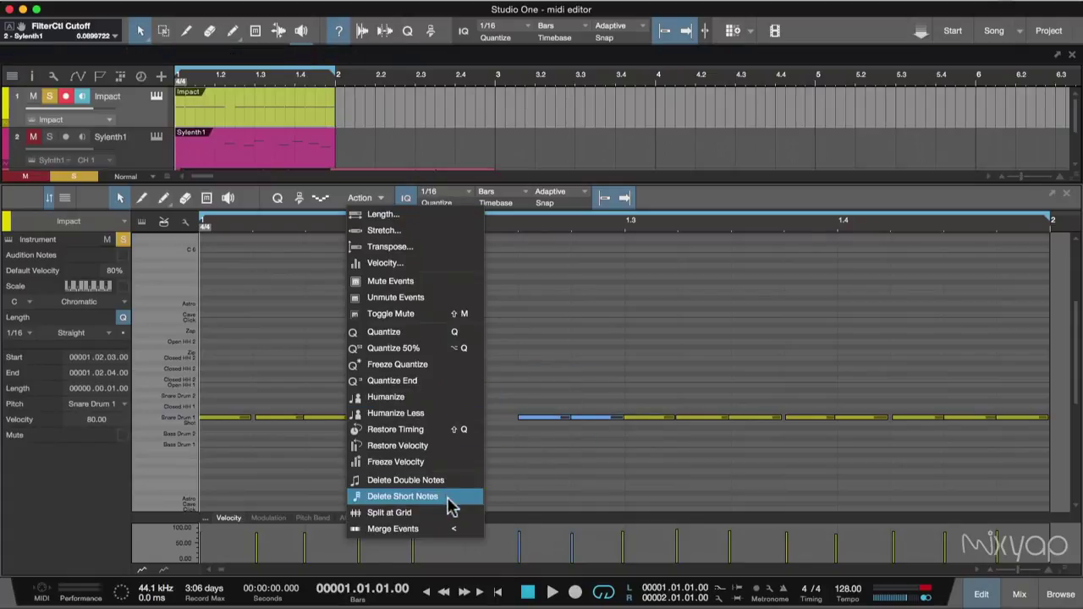
pyautogui.click(548, 481)
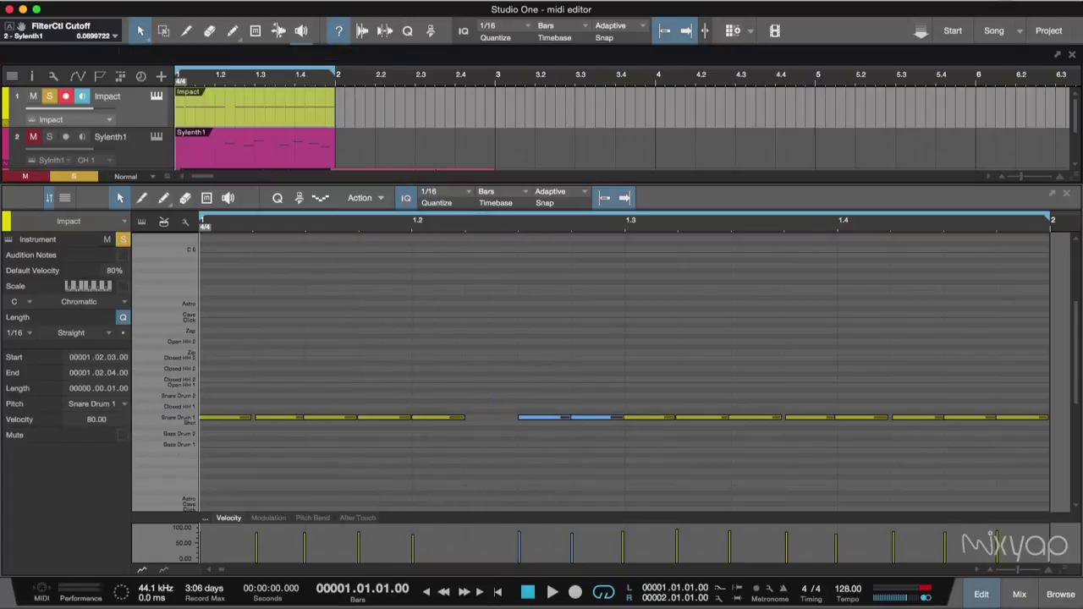
# Replace all the Snare Drum 1 notes with a single Snare Drum 1 note running from 1.01.01.00 to 2.01.01.00.
pyautogui.moveTo(1053, 399); pyautogui.dragTo(203, 487)
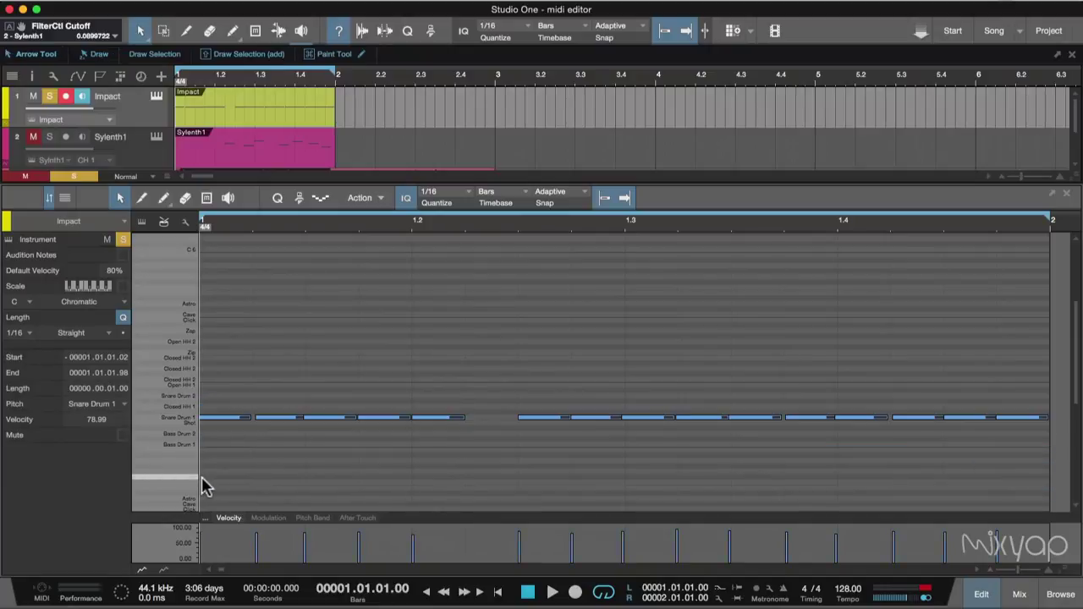
pyautogui.press('Delete')
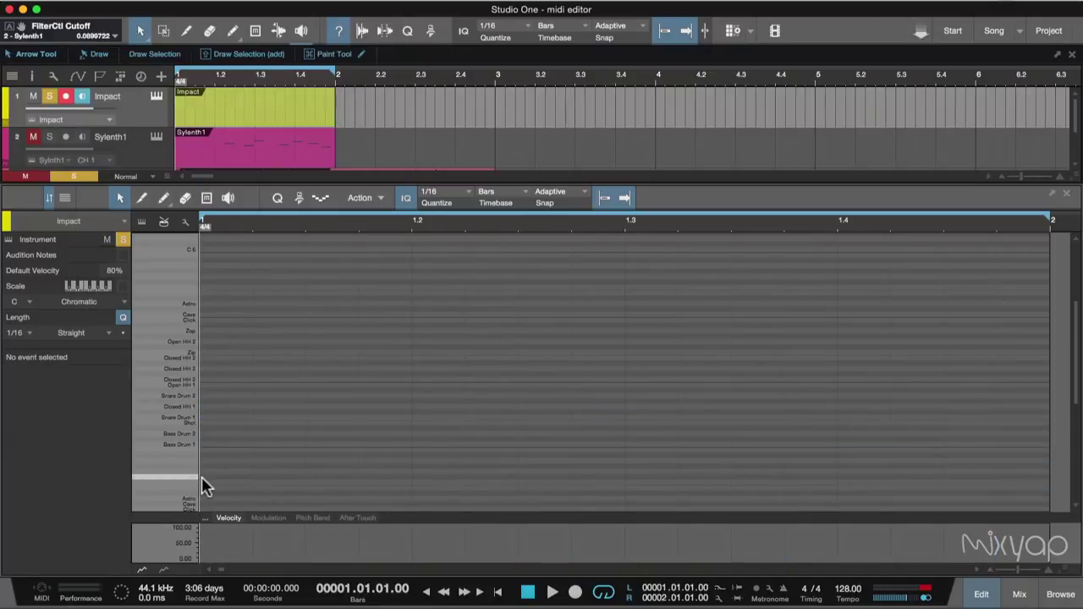
pyautogui.click(210, 425)
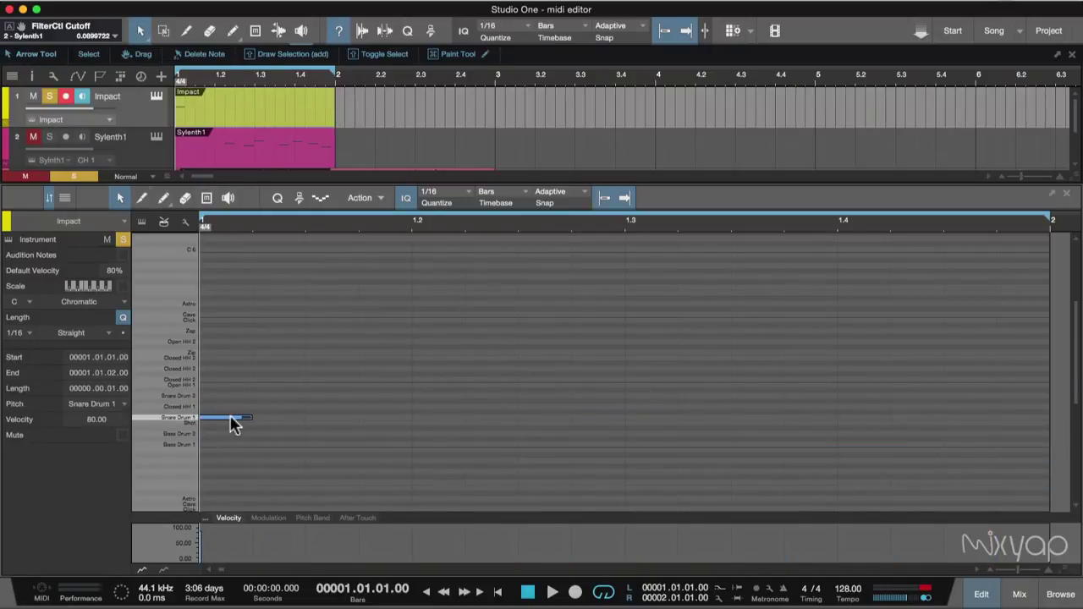
pyautogui.moveTo(247, 422); pyautogui.dragTo(1047, 419)
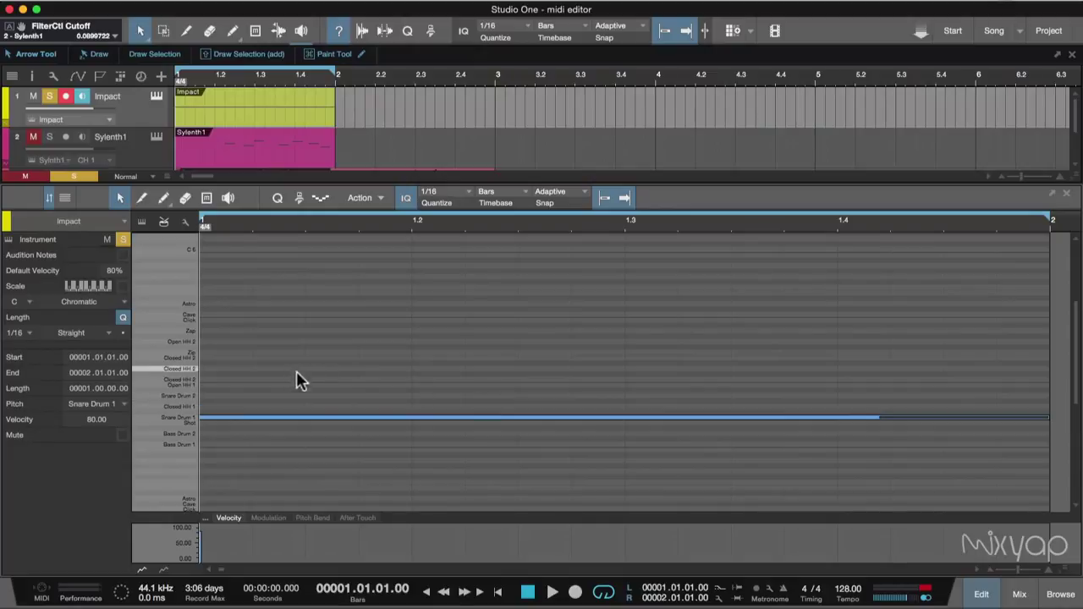
# Split the bar-long Snare Drum 1 note at the 1/16 grid with Split at Grid and deselect the pieces.
pyautogui.click(378, 209)
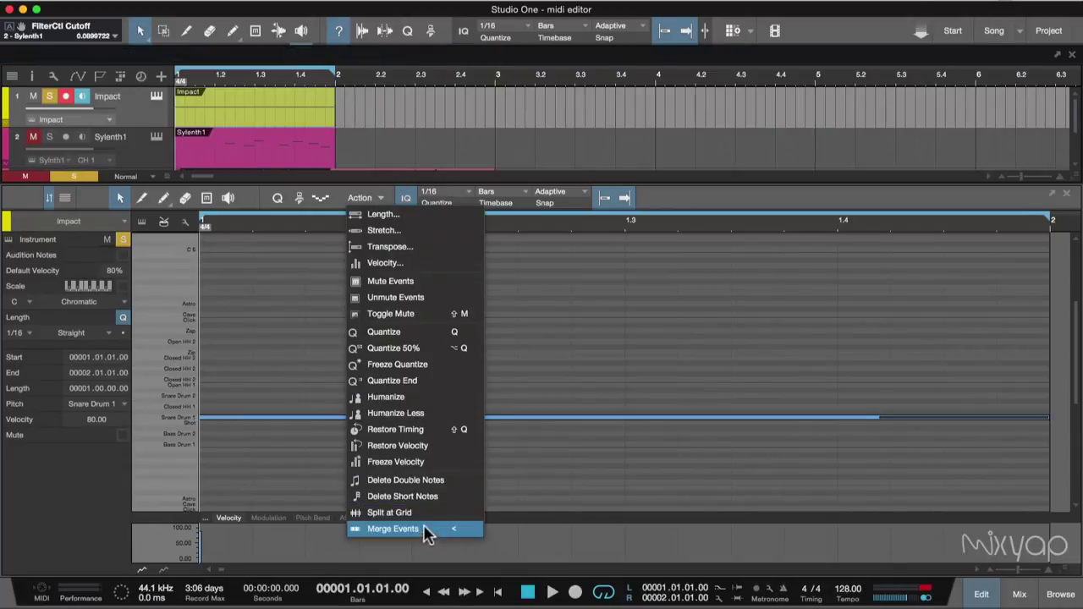
pyautogui.click(580, 311)
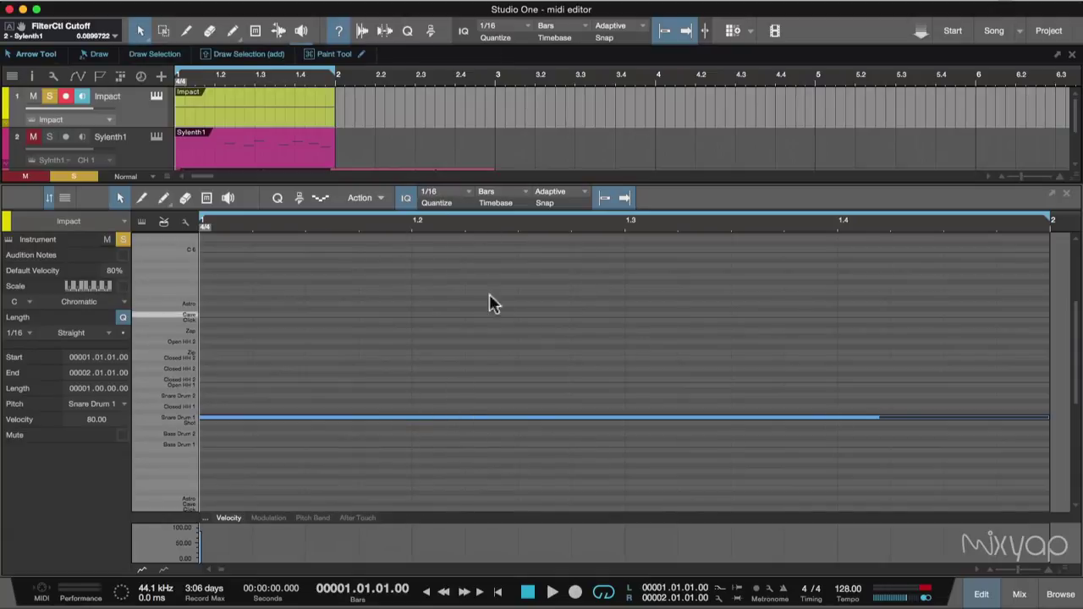
pyautogui.click(379, 198)
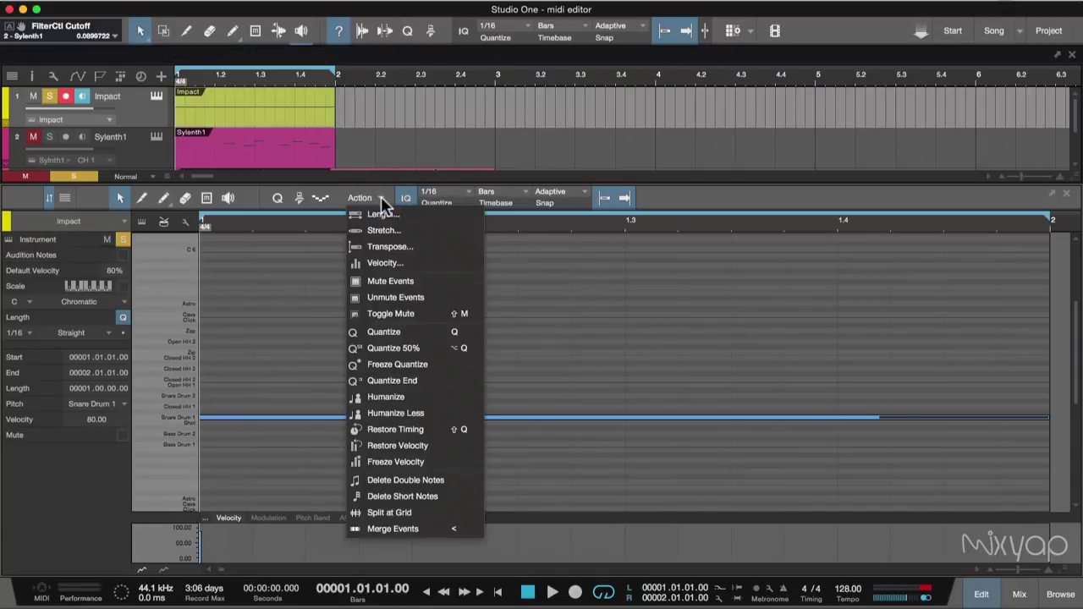
pyautogui.click(419, 516)
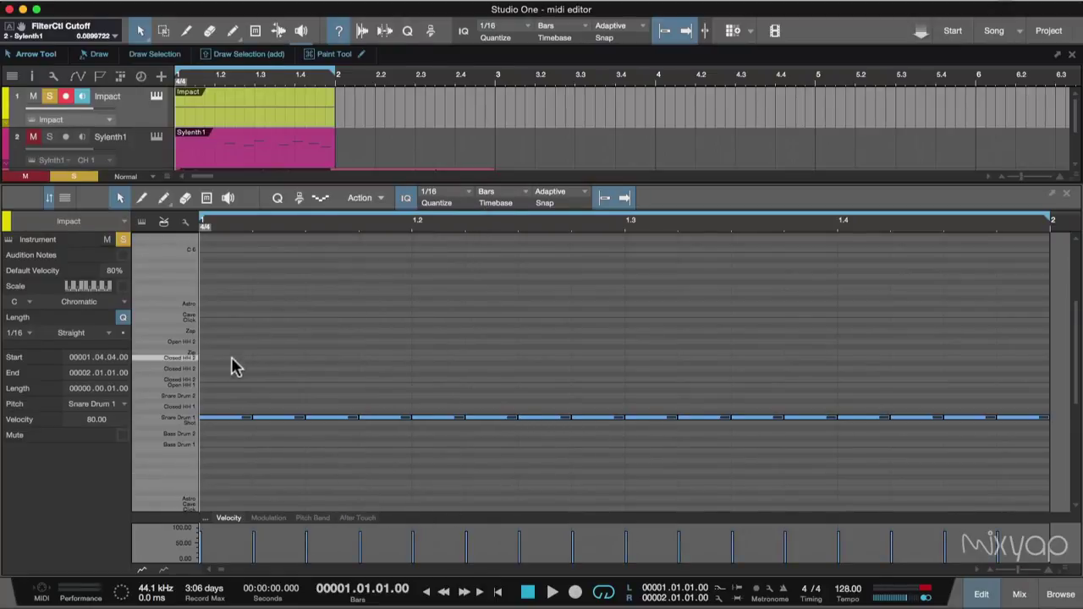
pyautogui.moveTo(230, 362); pyautogui.dragTo(973, 469)
pyautogui.click(500, 440)
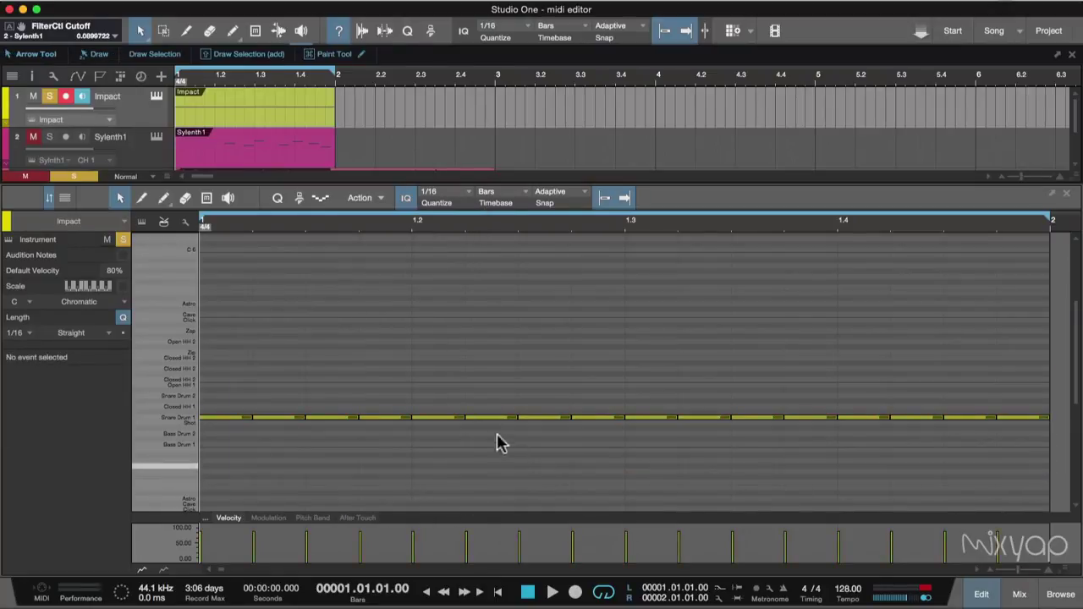
# Merge the Snare Drum 1 notes at 1.01.03 and 1.01.04 into one, and likewise those at 1.02.02 and 1.02.03.
pyautogui.moveTo(322, 373); pyautogui.dragTo(389, 443)
pyautogui.click(360, 198)
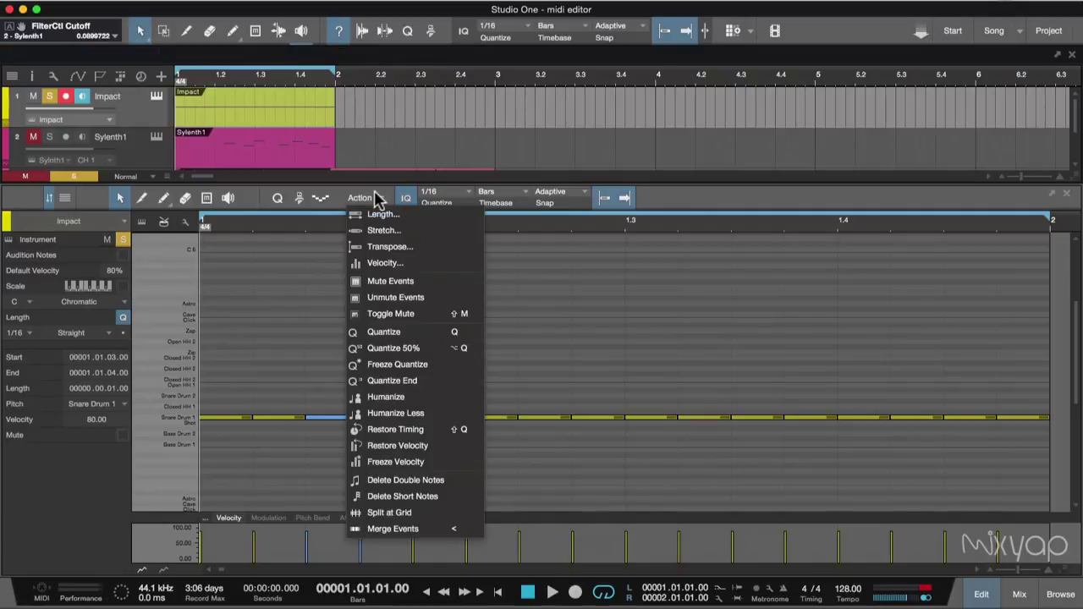
pyautogui.click(414, 528)
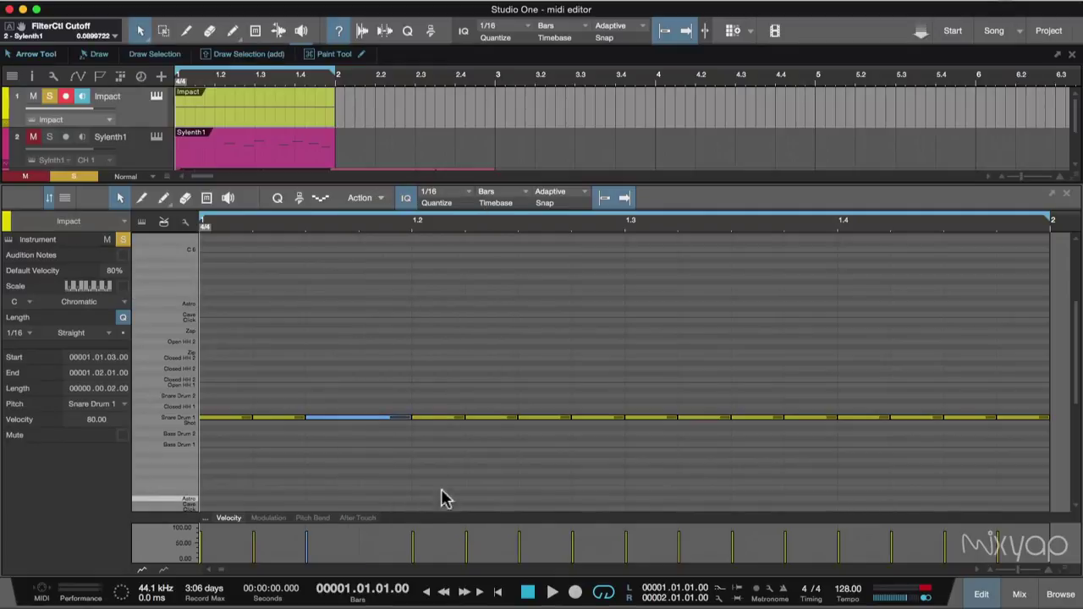
pyautogui.moveTo(499, 382); pyautogui.dragTo(554, 452)
pyautogui.click(379, 200)
pyautogui.click(415, 528)
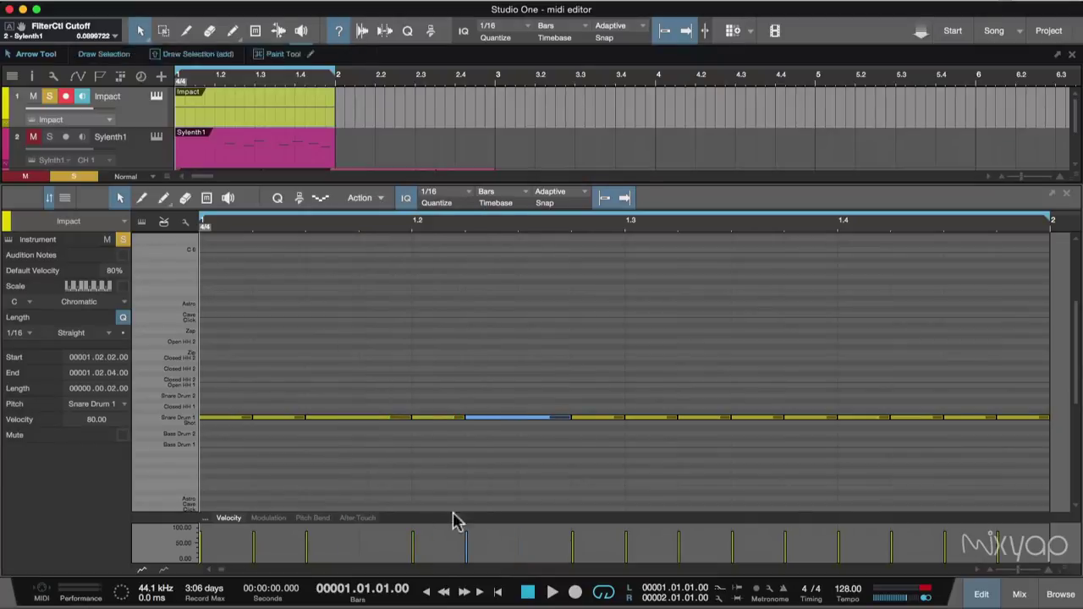
pyautogui.click(558, 482)
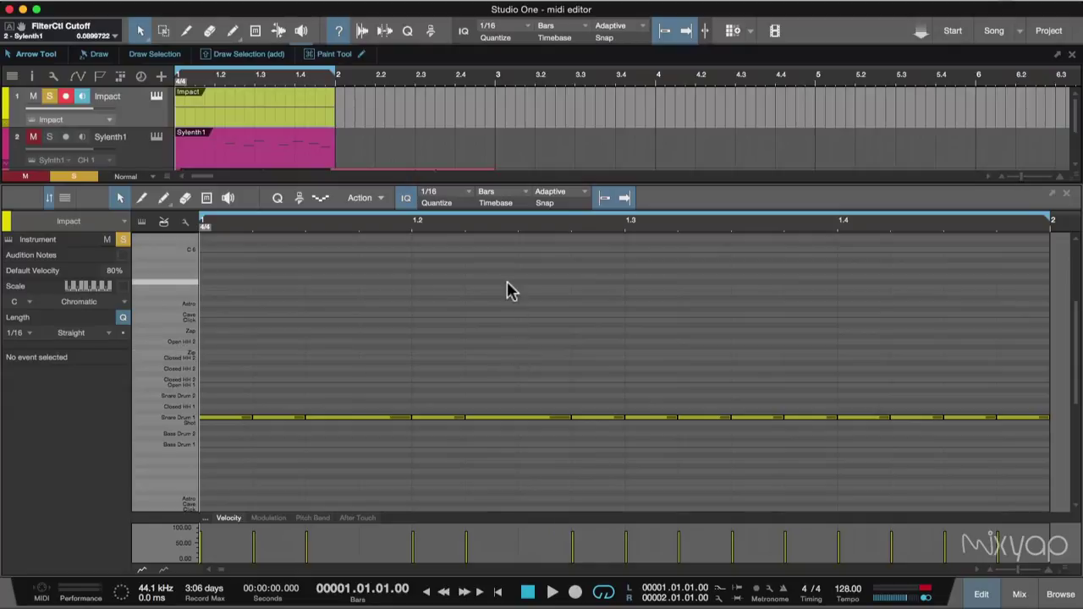
pyautogui.click(380, 199)
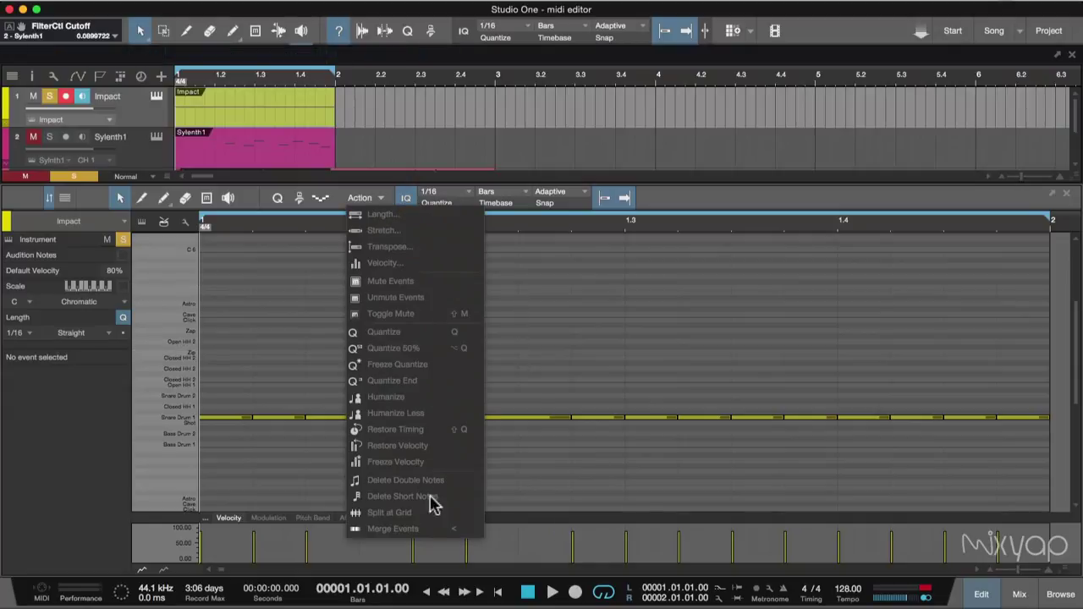
pyautogui.click(519, 370)
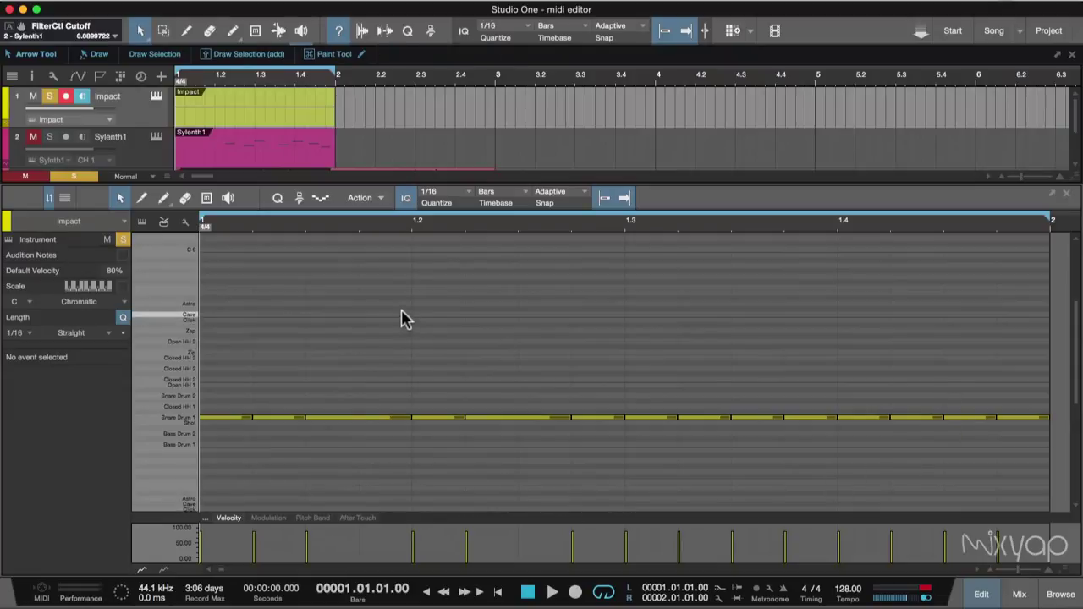
# Set the Quantize panel to Groove, close the MIDI editor and show the panel in the arrangement.
pyautogui.click(279, 199)
pyautogui.click(136, 237)
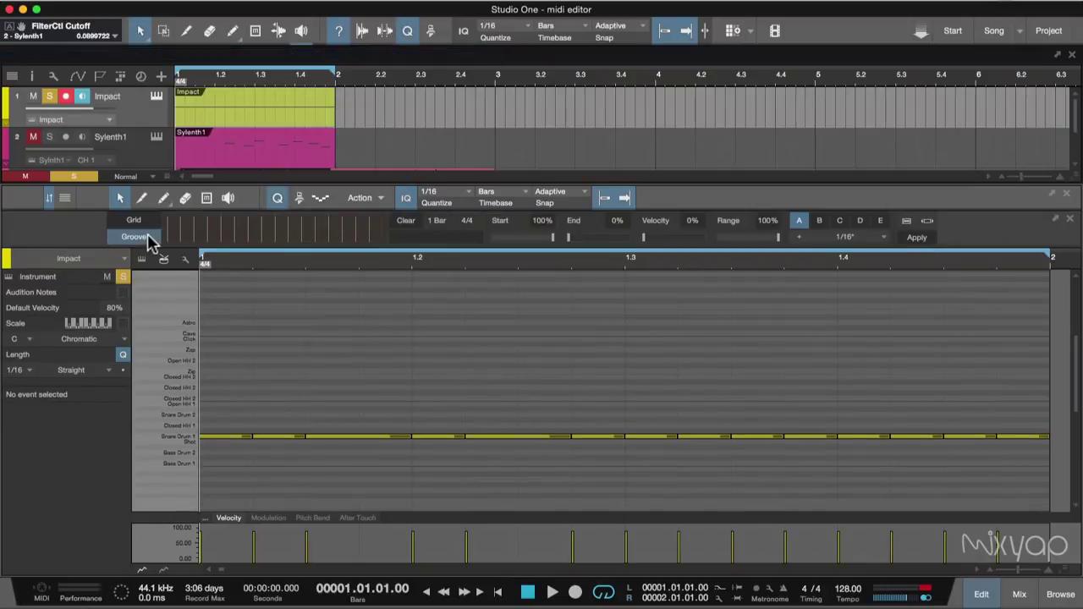
pyautogui.click(1068, 197)
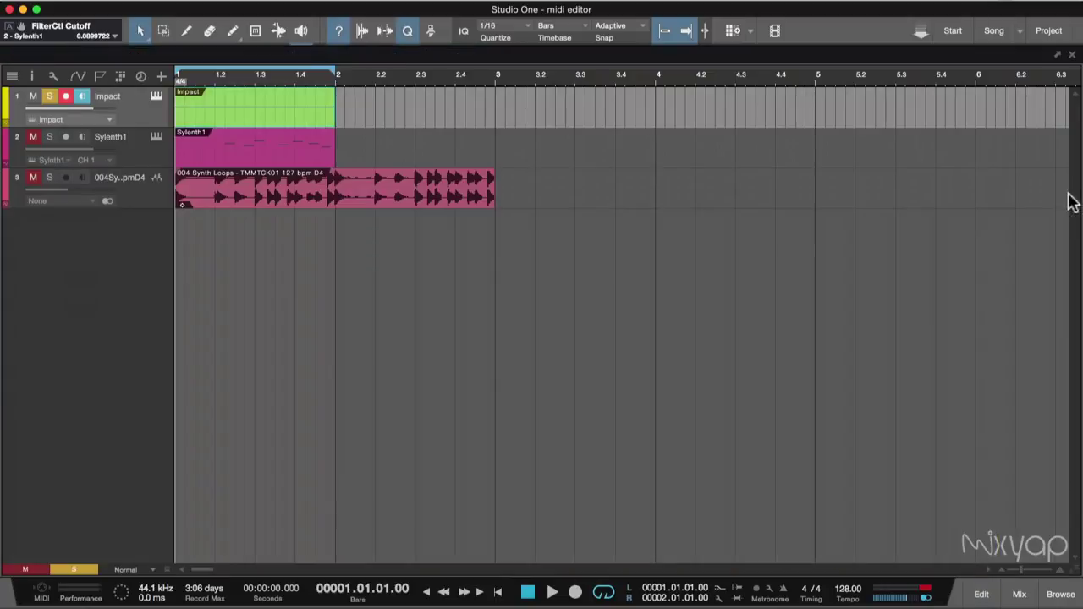
pyautogui.click(407, 32)
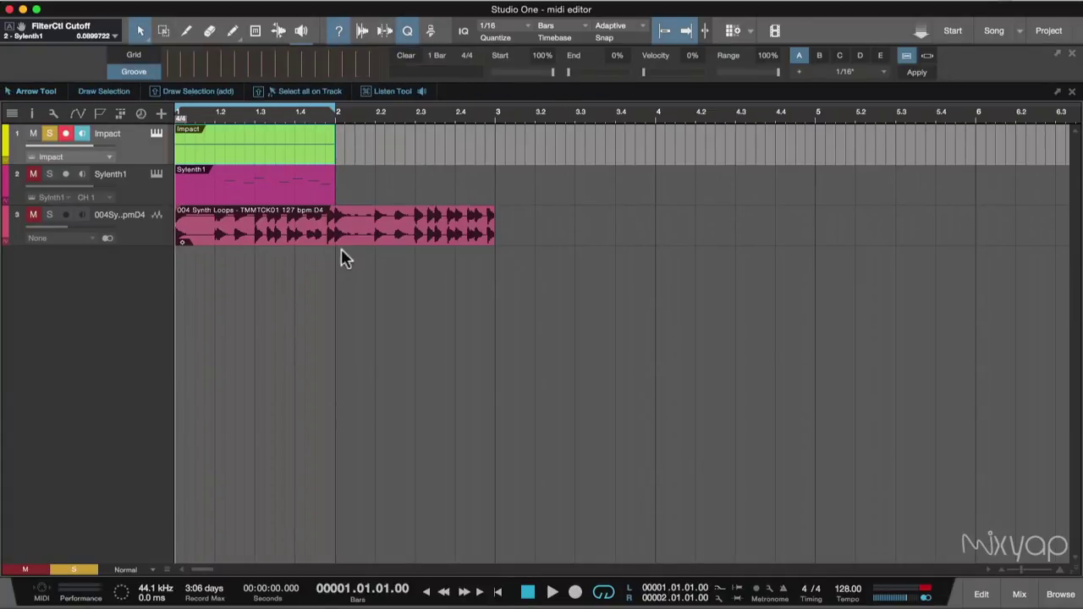
# Select the synth loop audio event, solo its track and play it back.
pyautogui.click(187, 233)
pyautogui.click(49, 215)
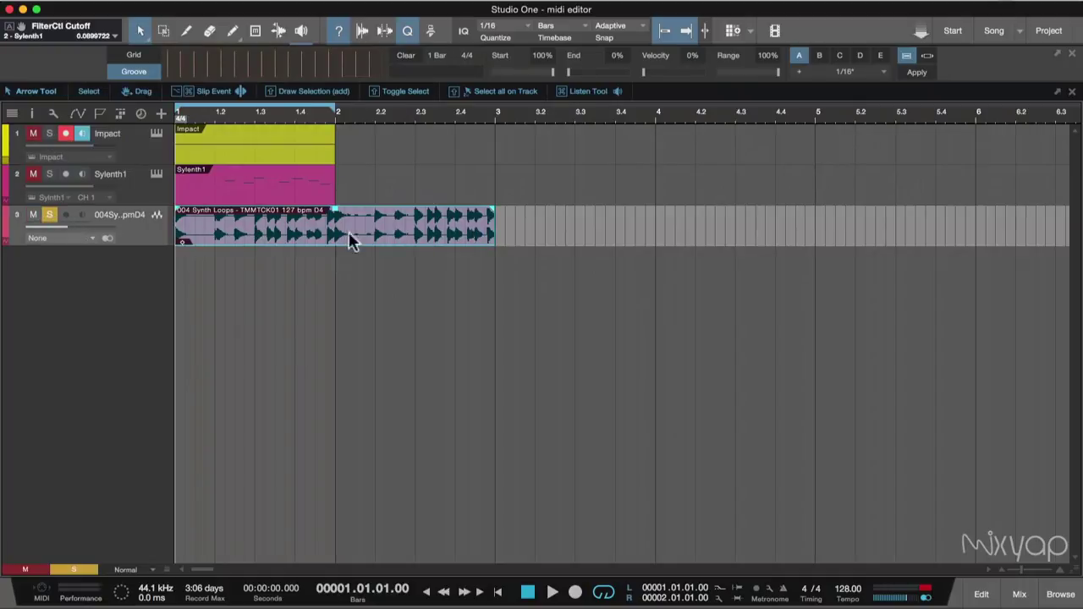
pyautogui.press('space')
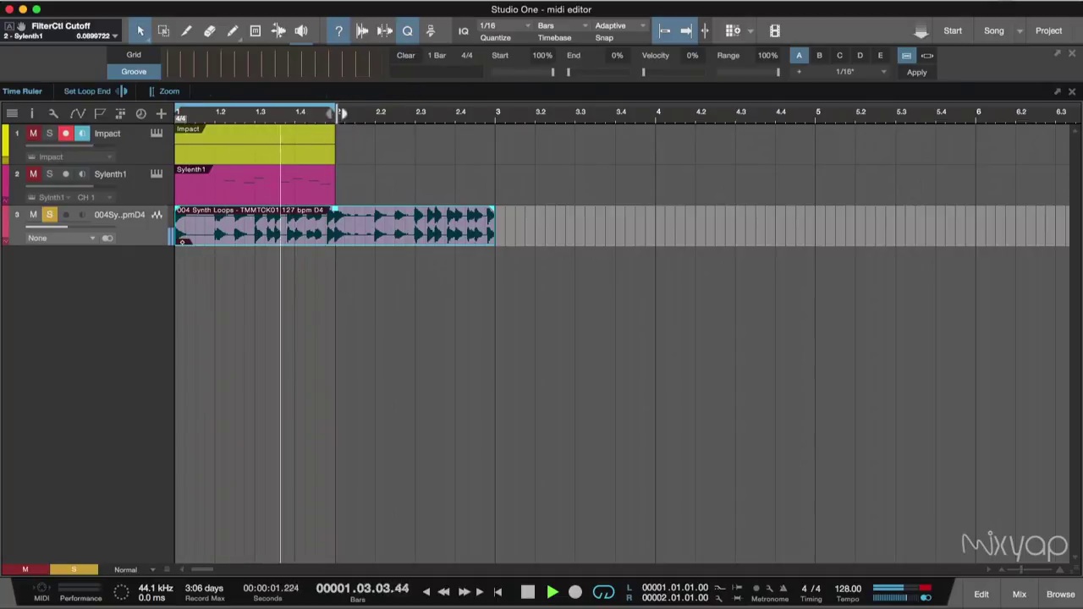
pyautogui.press('space')
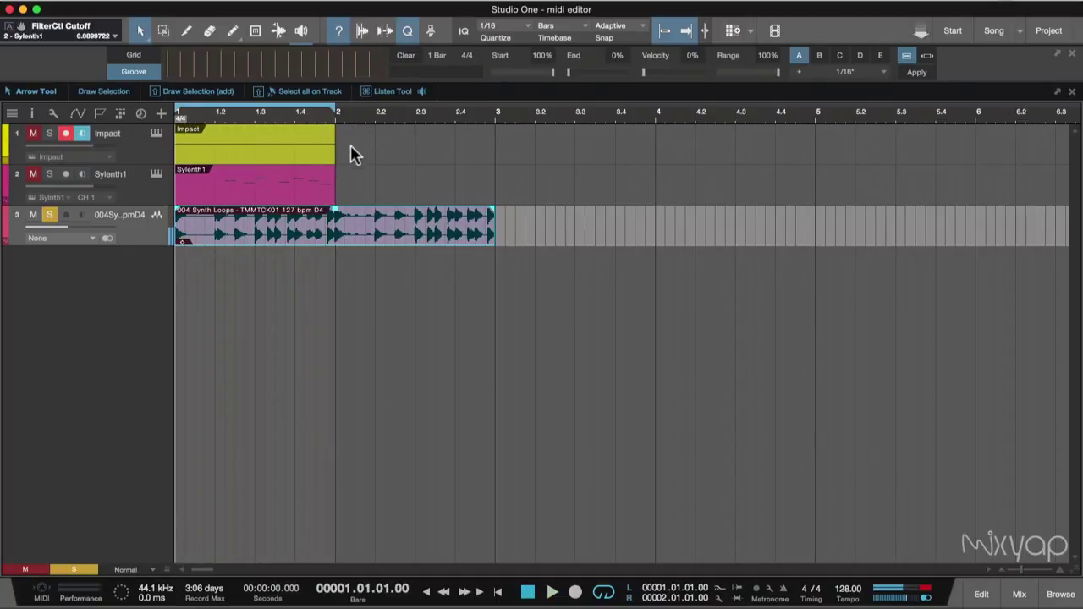
# Extend the Impact part and the loop range to bar 3 and play back both bars of the synth loop.
pyautogui.click(310, 187)
pyautogui.click(325, 141)
pyautogui.moveTo(333, 155); pyautogui.dragTo(500, 155)
pyautogui.moveTo(338, 111); pyautogui.dragTo(506, 125)
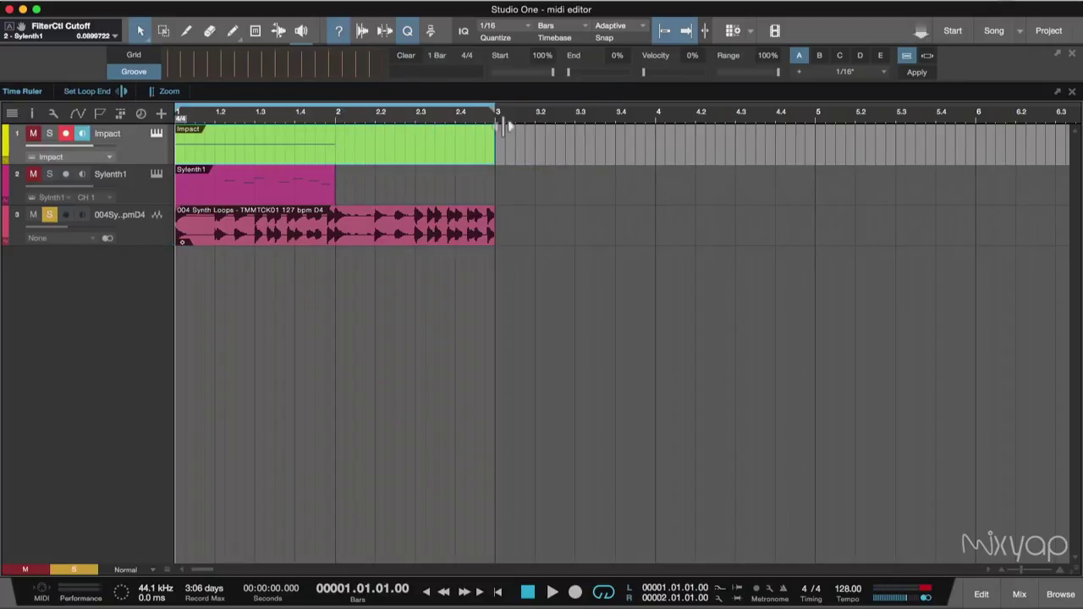
pyautogui.press('space')
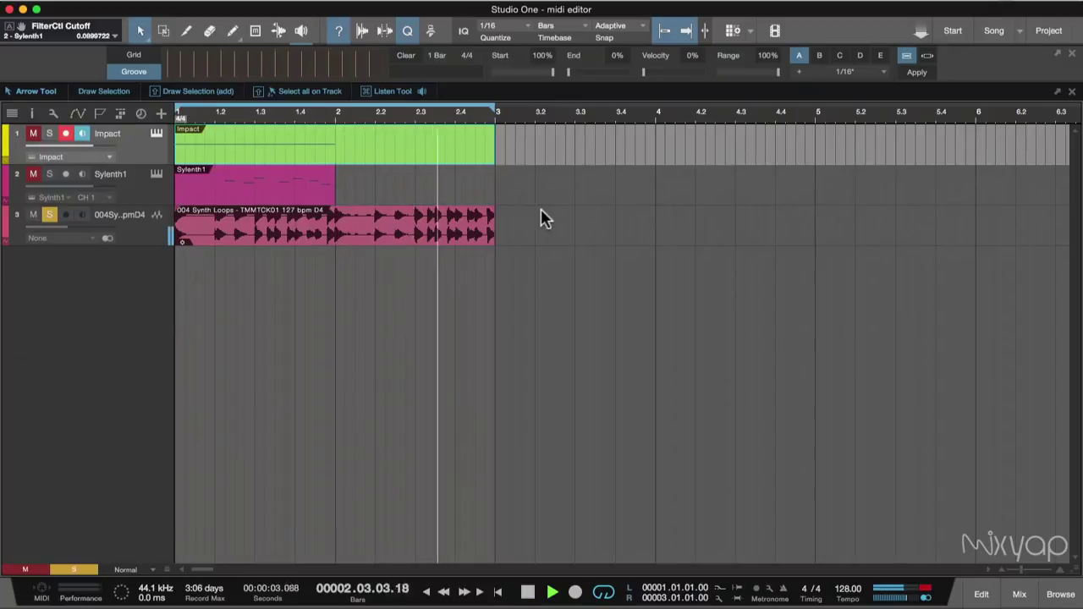
pyautogui.press('space')
# Compare the Grid and Groove quantize modes and extract the synth loop's groove into the Groove quantize settings.
pyautogui.click(344, 228)
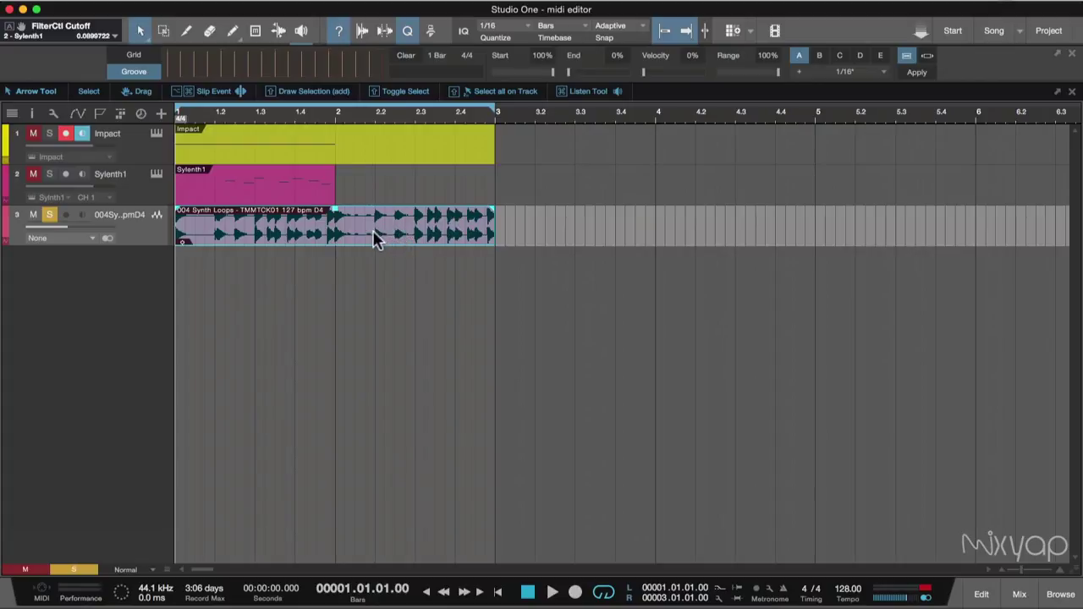
pyautogui.click(406, 32)
pyautogui.click(407, 33)
pyautogui.click(138, 56)
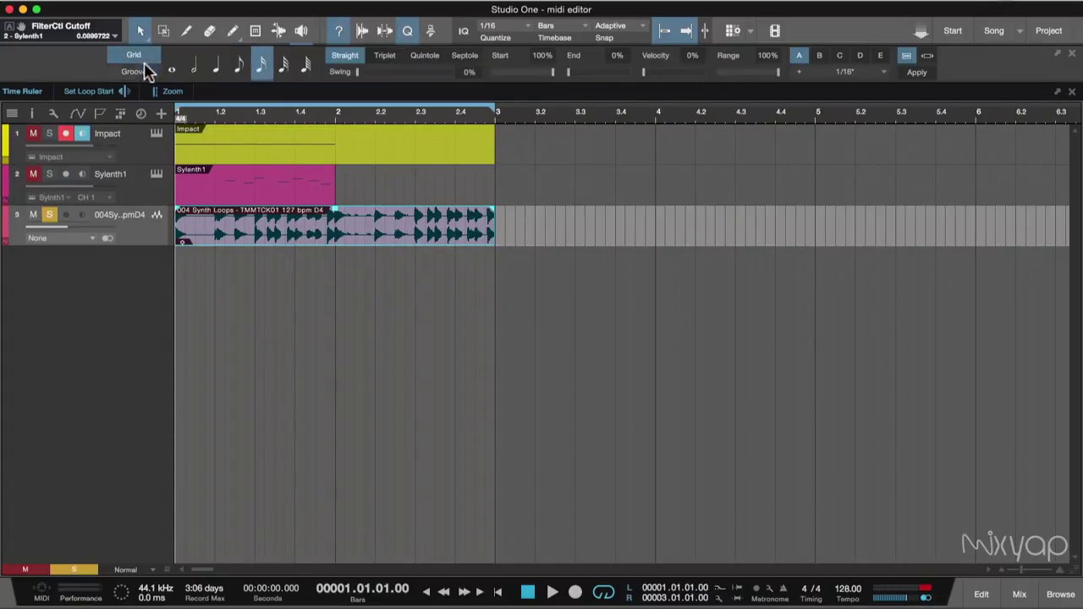
pyautogui.click(133, 72)
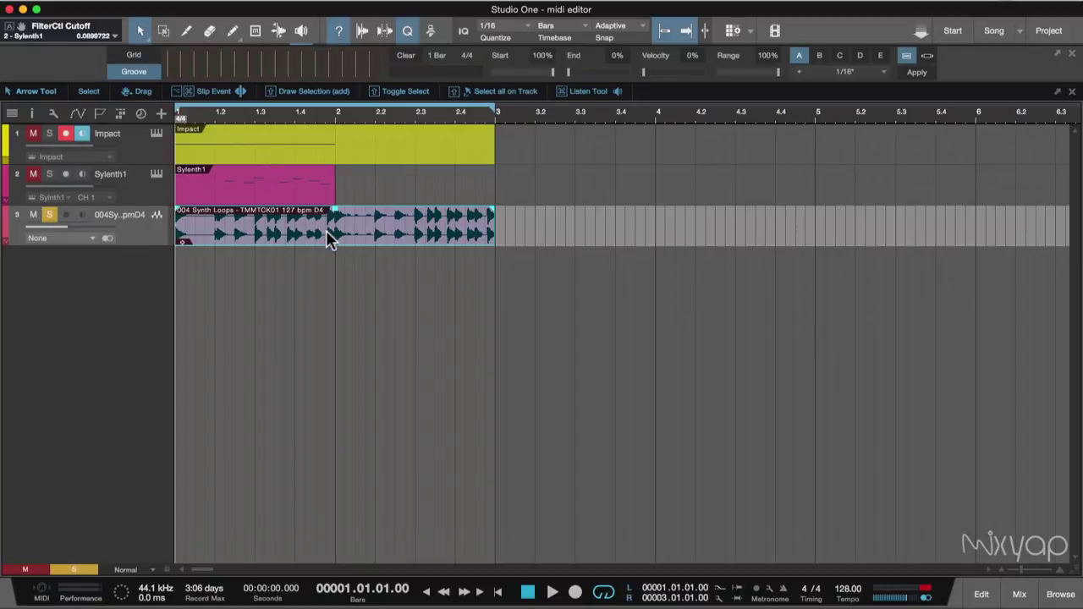
pyautogui.moveTo(325, 230); pyautogui.dragTo(269, 71)
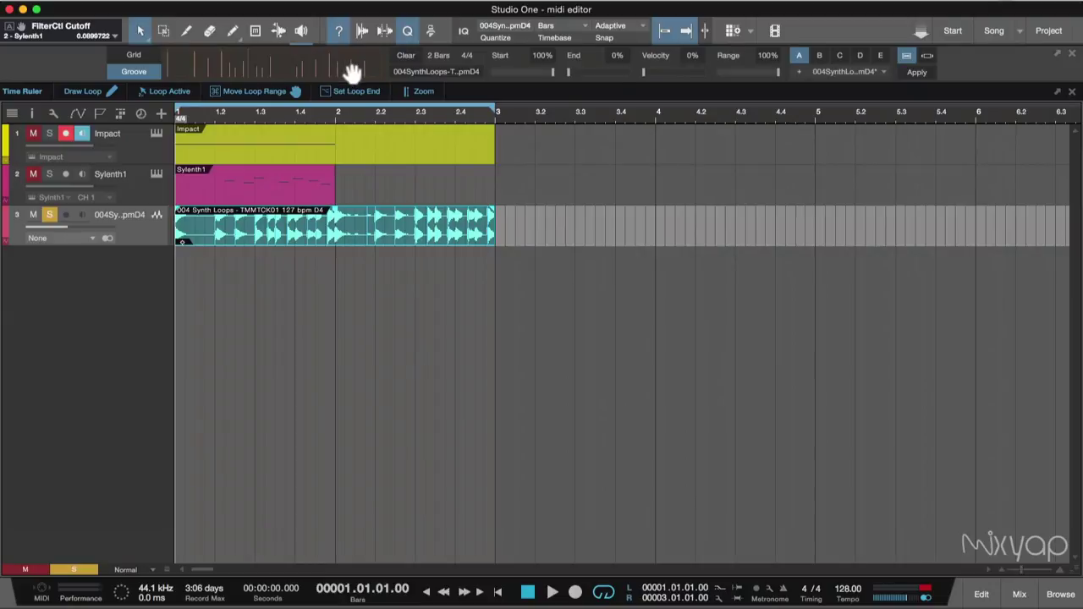
# Open the Impact part in the MIDI editor, select all its snare notes and look at the quantize choices.
pyautogui.doubleClick(354, 153)
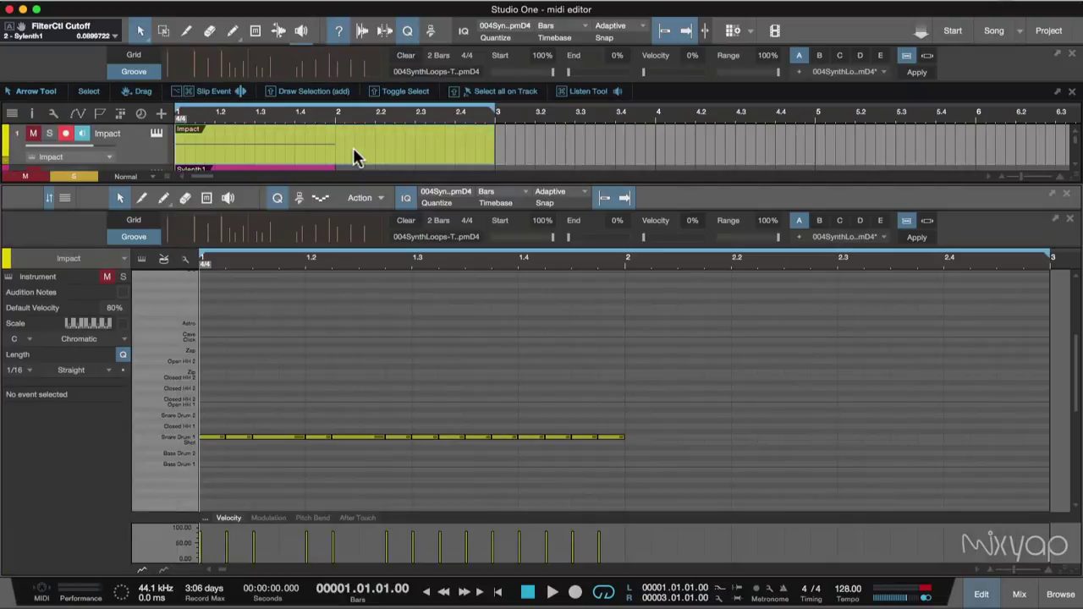
pyautogui.moveTo(640, 398); pyautogui.dragTo(148, 516)
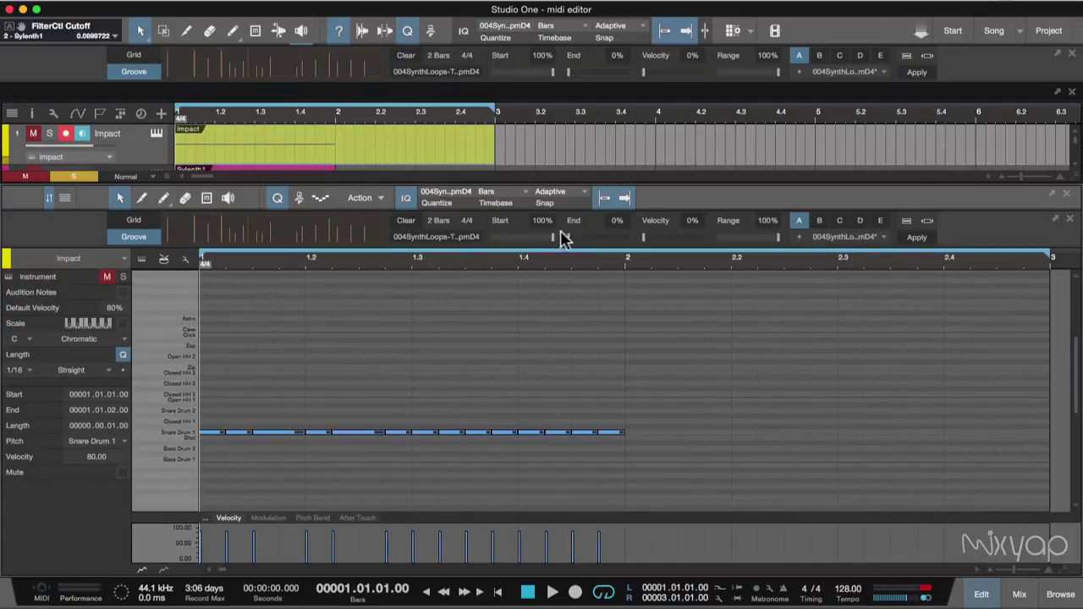
pyautogui.click(463, 195)
pyautogui.click(786, 310)
pyautogui.moveTo(445, 203); pyautogui.dragTo(314, 164)
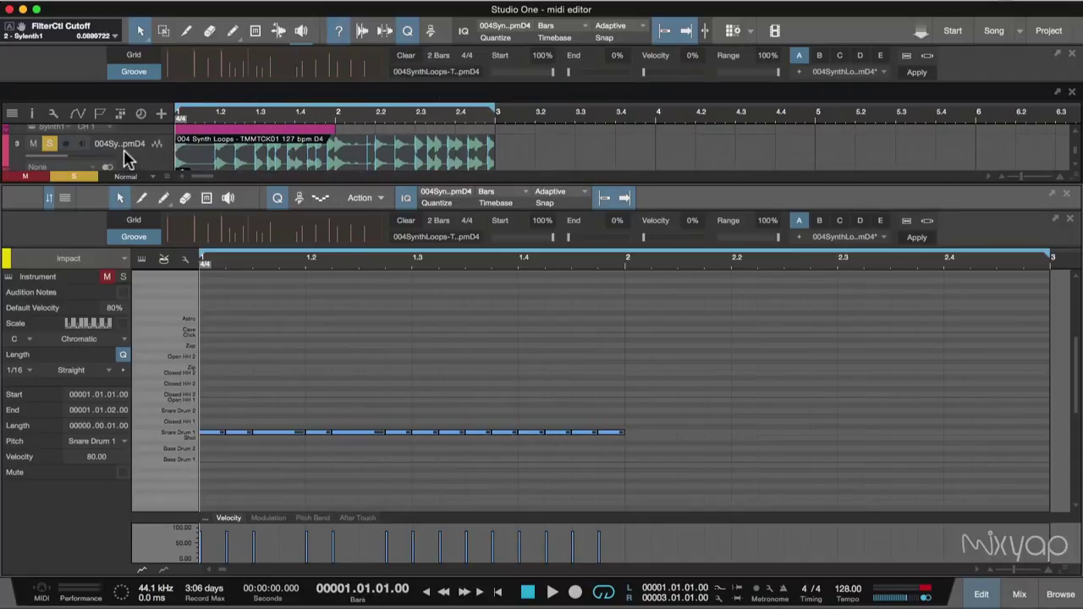
# Rename the synth loop audio track with a person's first name and close the audio editor.
pyautogui.click(125, 159)
pyautogui.press('3')
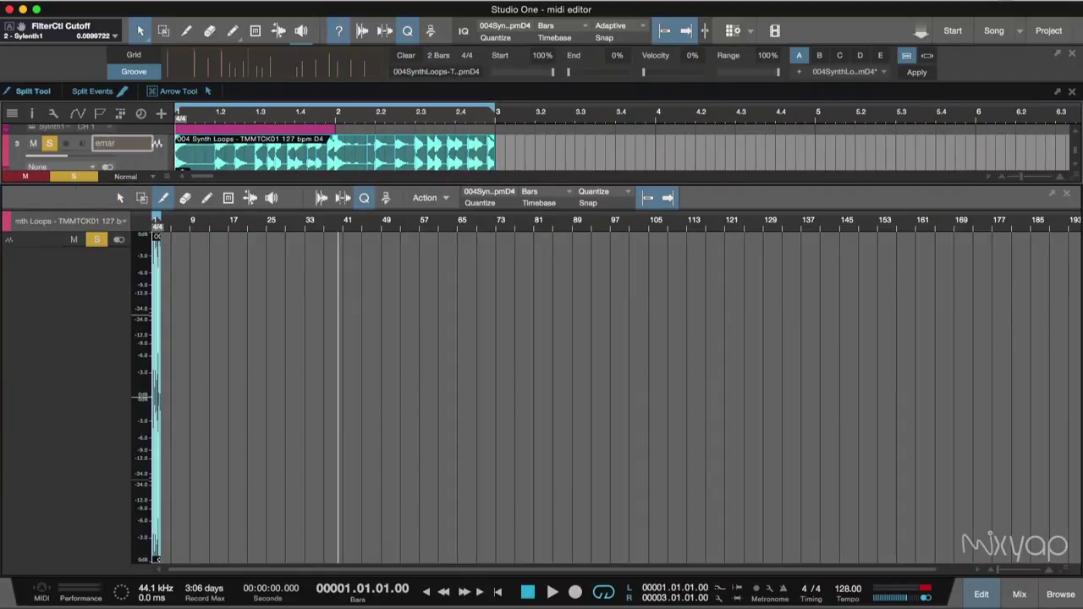
pyautogui.press('Return')
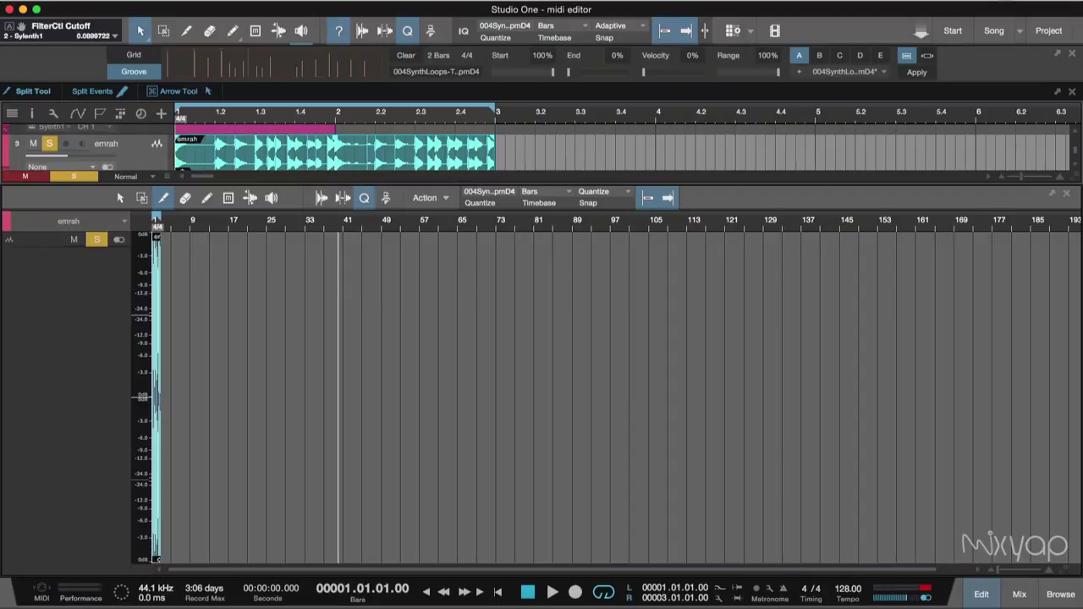
pyautogui.click(1066, 194)
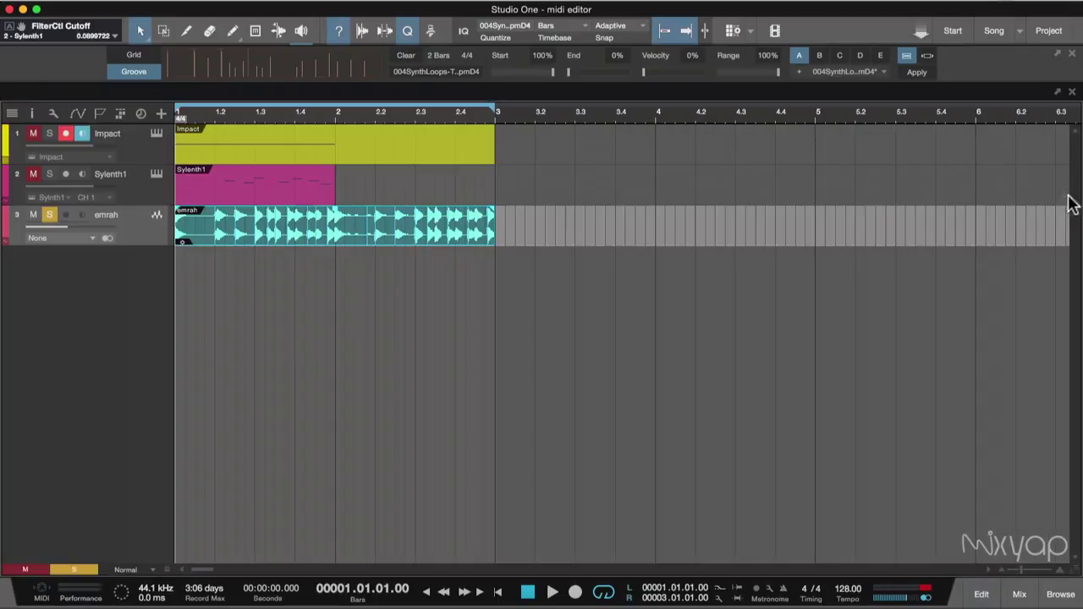
# Extract the renamed synth loop's groove into the Groove quantize settings of the arrangement.
pyautogui.click(290, 159)
pyautogui.doubleClick(290, 159)
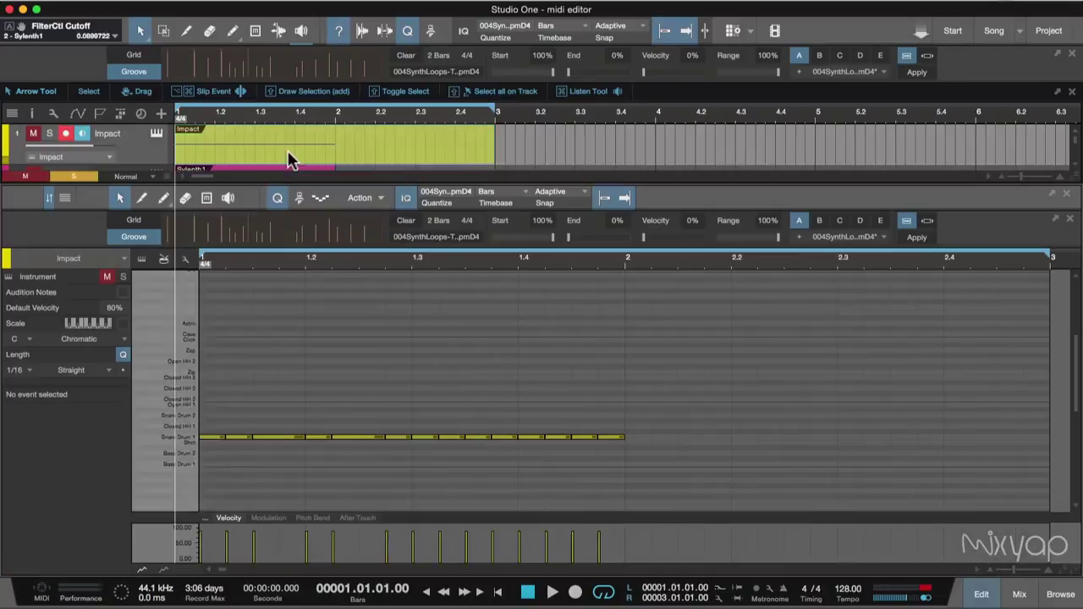
pyautogui.click(1066, 197)
pyautogui.moveTo(271, 225); pyautogui.dragTo(246, 73)
# Select all snare notes of the Impact part and apply the extracted groove quantize to them.
pyautogui.doubleClick(276, 143)
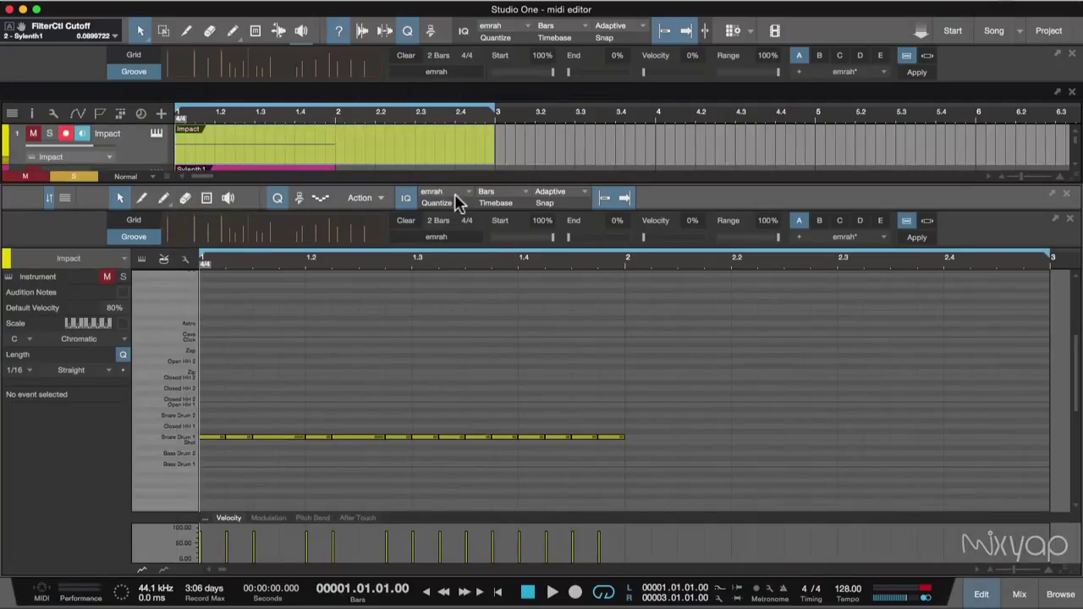
pyautogui.moveTo(691, 350); pyautogui.dragTo(201, 494)
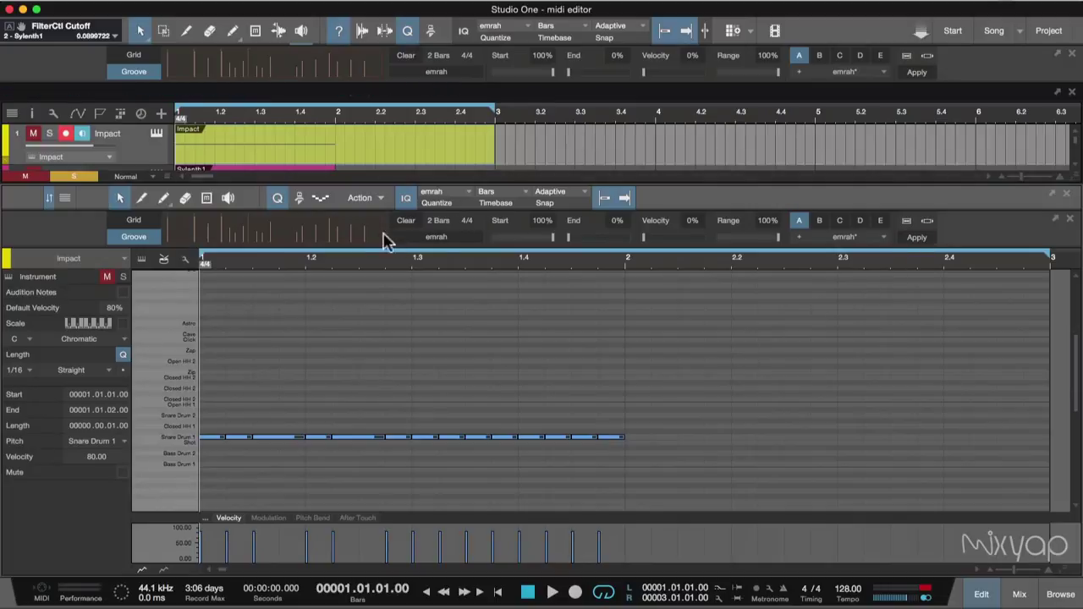
pyautogui.click(912, 238)
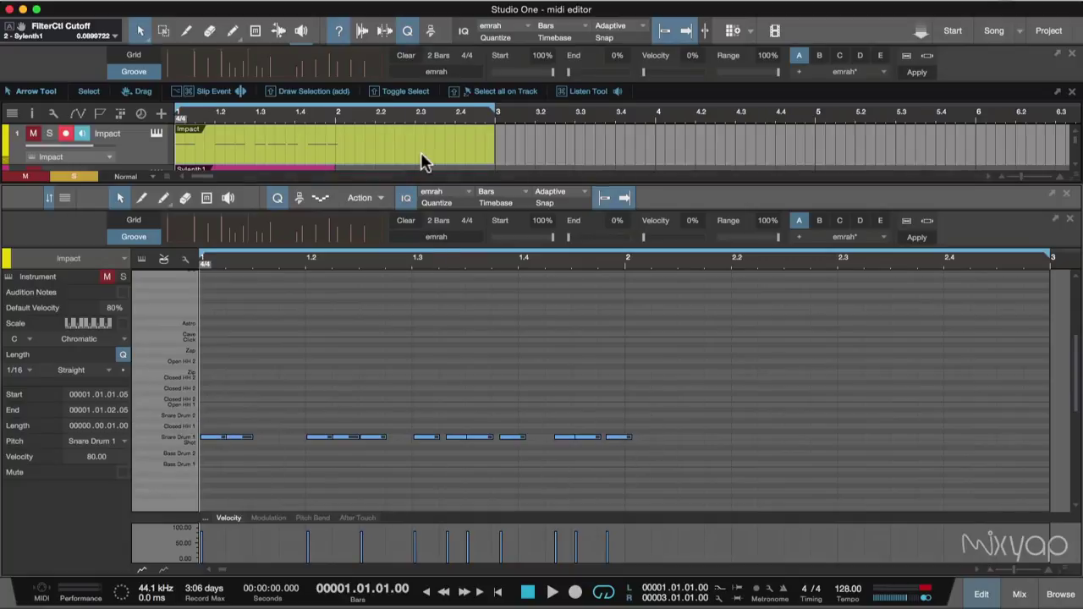
# Compare the quantized snare notes with the audio loop, solo the Impact track and play it back.
pyautogui.scroll(-2, 336, 160)
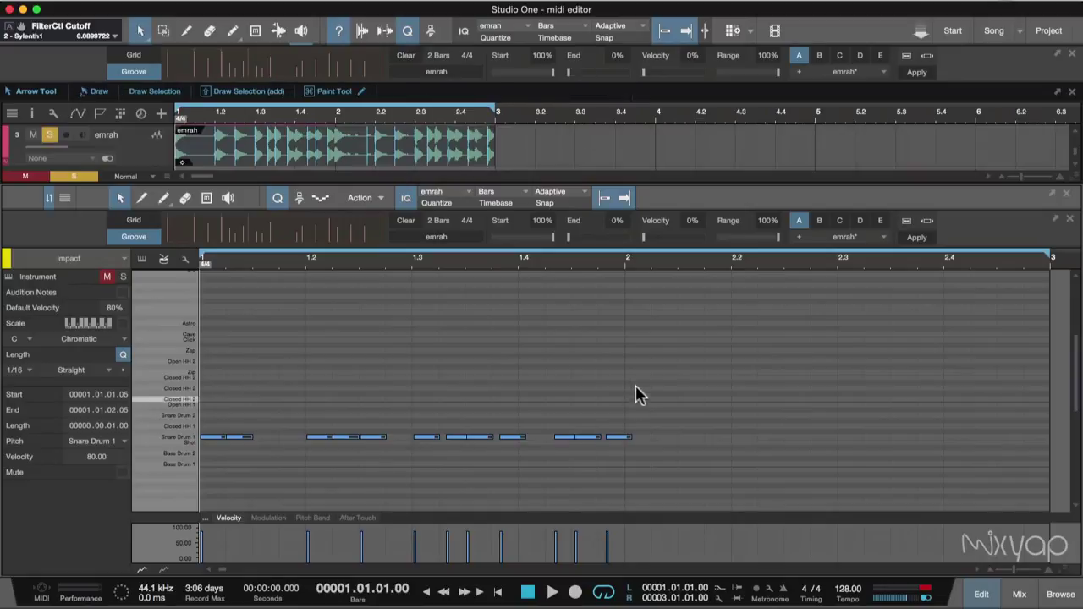
pyautogui.scroll(2, 193, 144)
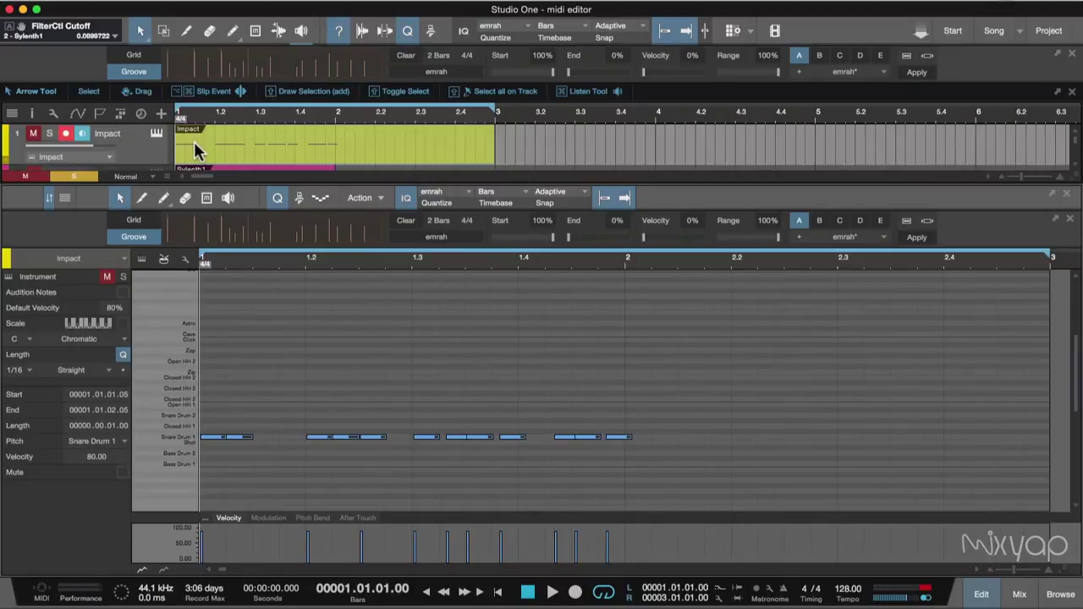
pyautogui.scroll(-1, 194, 142)
pyautogui.scroll(1, 194, 142)
pyautogui.scroll(-1, 194, 142)
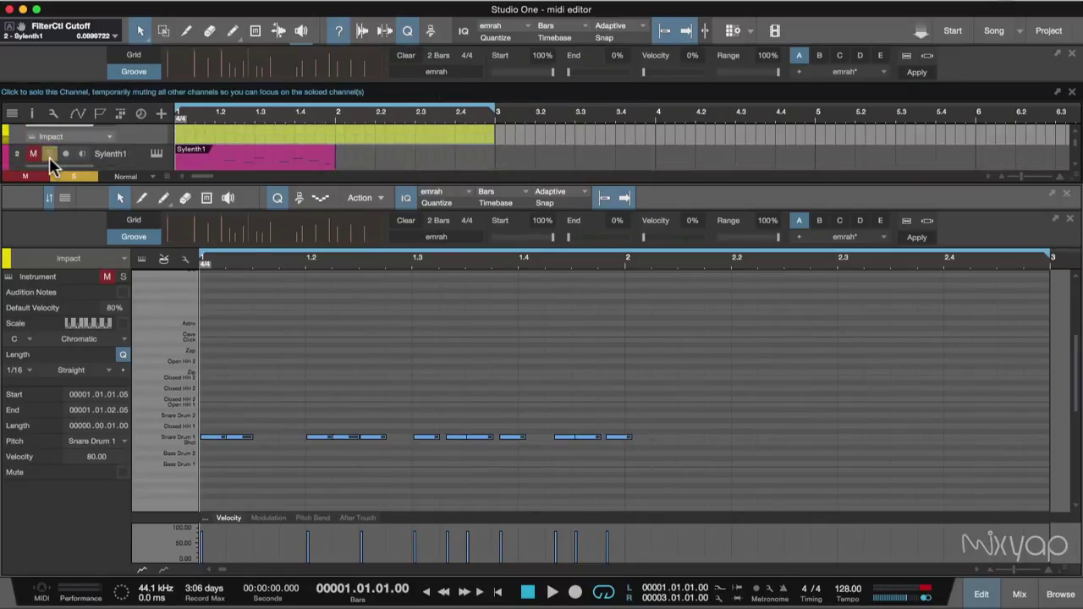
pyautogui.click(107, 280)
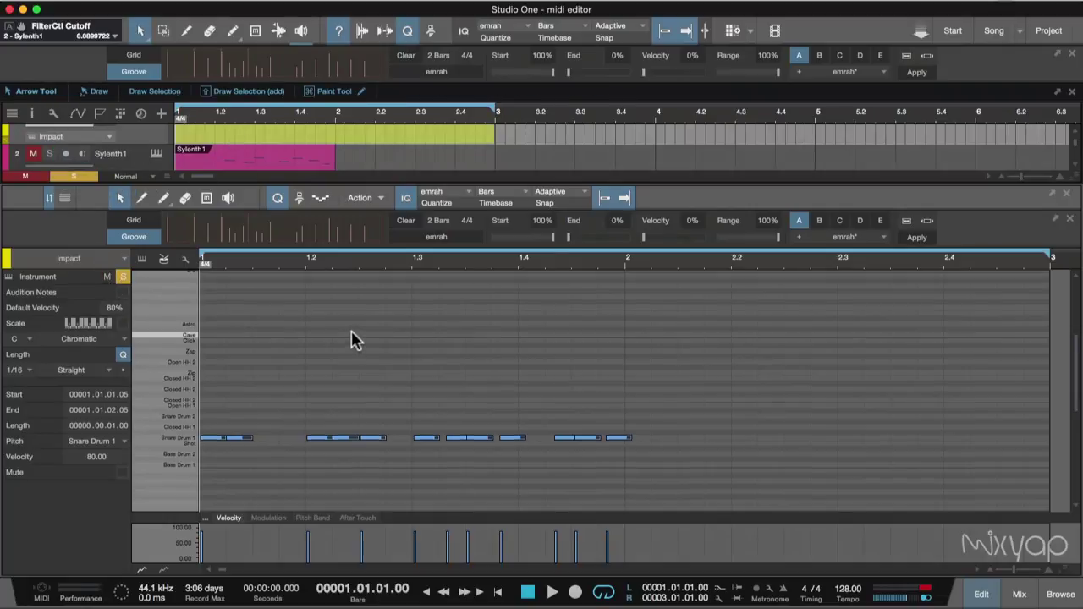
pyautogui.scroll(2, 351, 330)
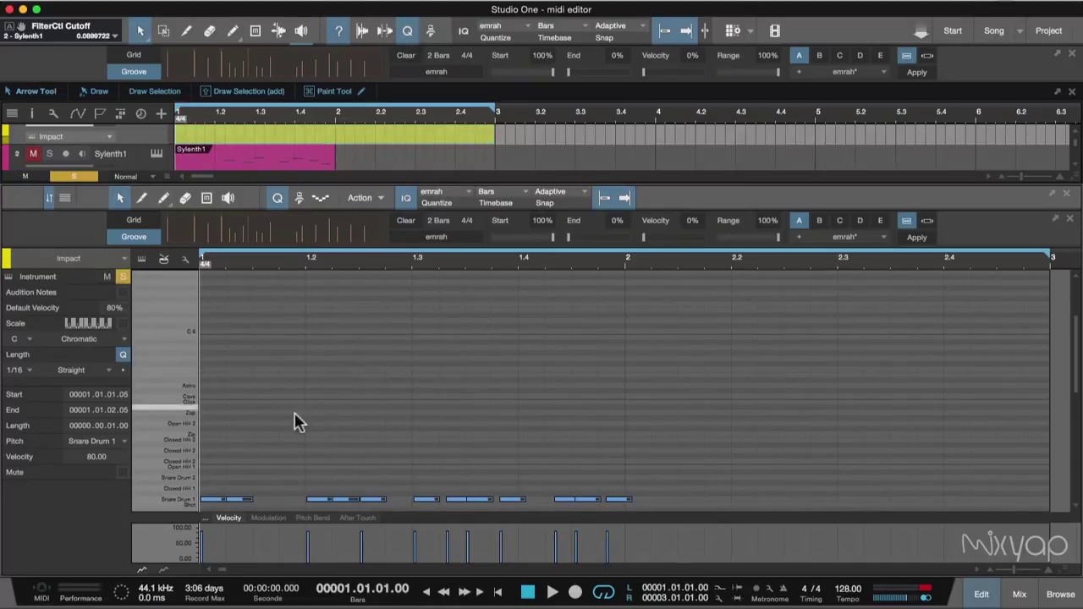
pyautogui.scroll(-1, 296, 419)
pyautogui.press('space')
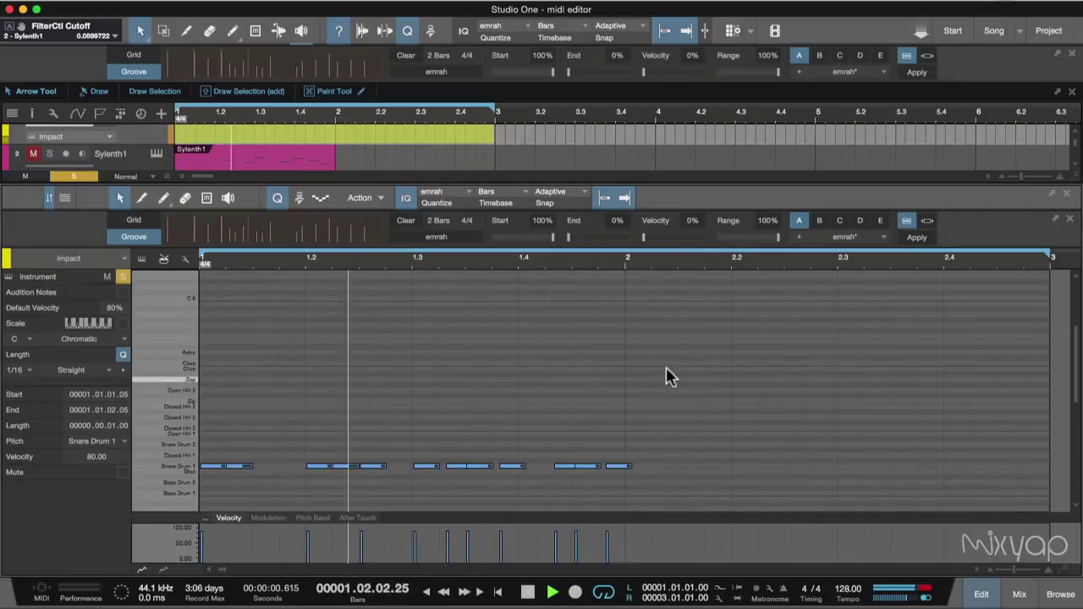
pyautogui.press('space')
# Shorten the loop range to end at bar 2 and play back the Impact snare notes.
pyautogui.moveTo(1053, 256); pyautogui.dragTo(627, 256)
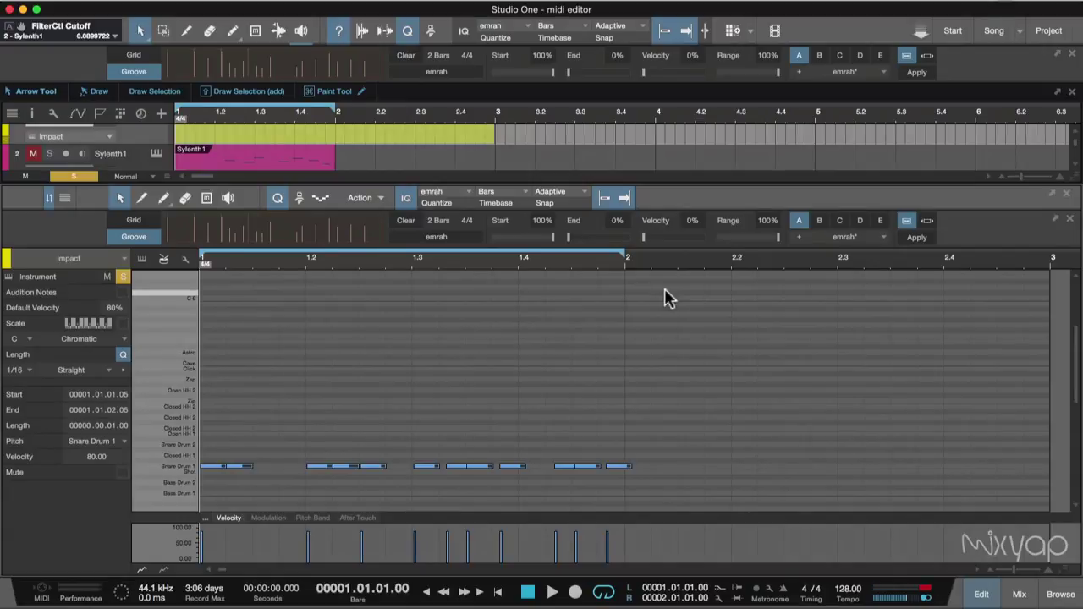
pyautogui.press('space')
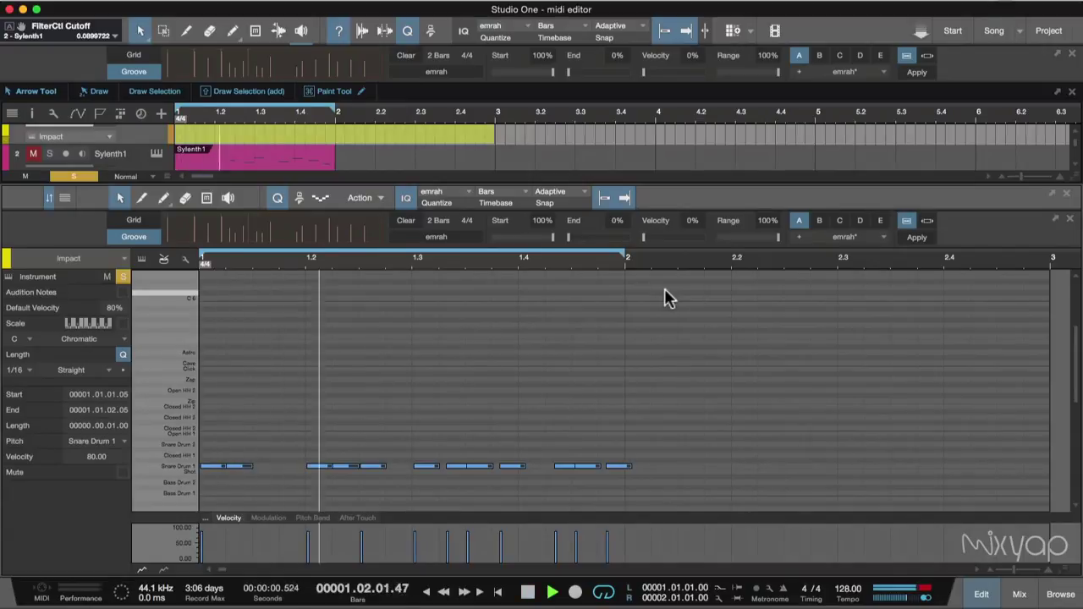
pyautogui.press('space')
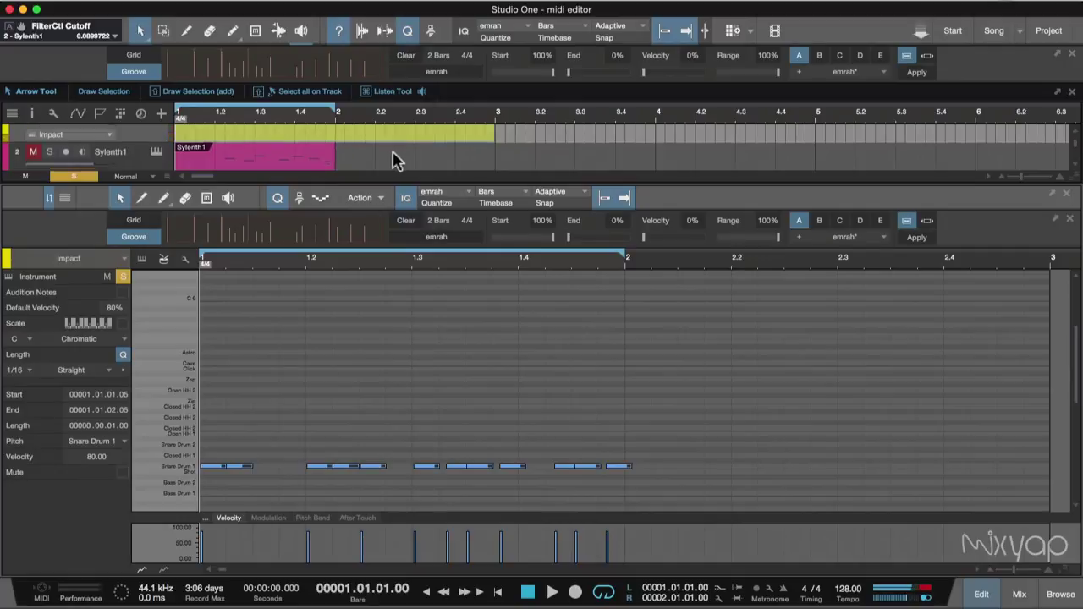
# Solo the synth loop track and play it with the Impact snare, raising the loop track's volume to -4.6.
pyautogui.scroll(-2, 394, 160)
pyautogui.scroll(1, 245, 152)
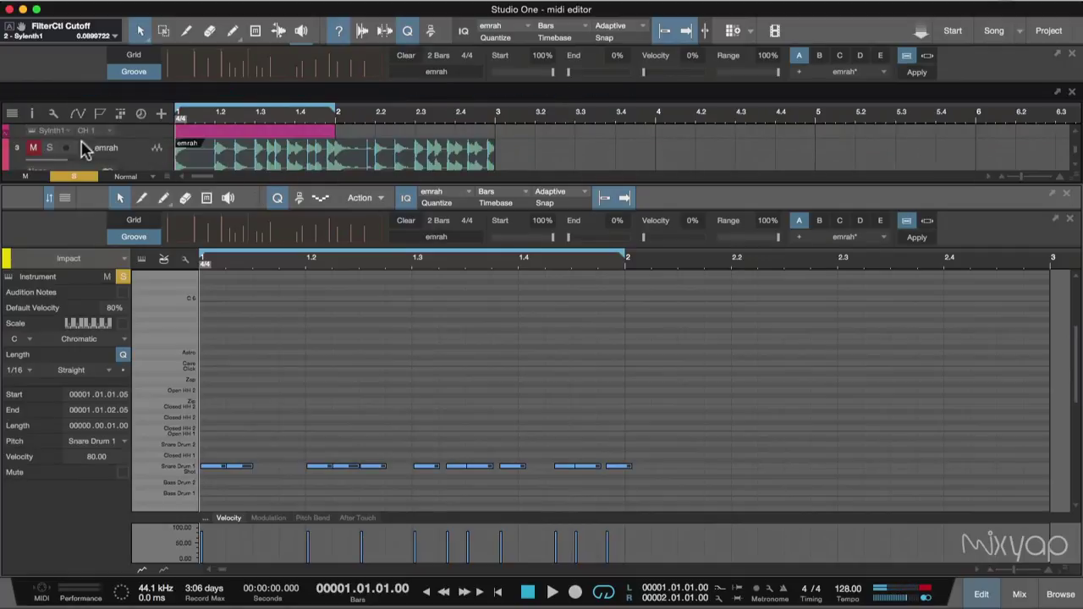
pyautogui.press('space')
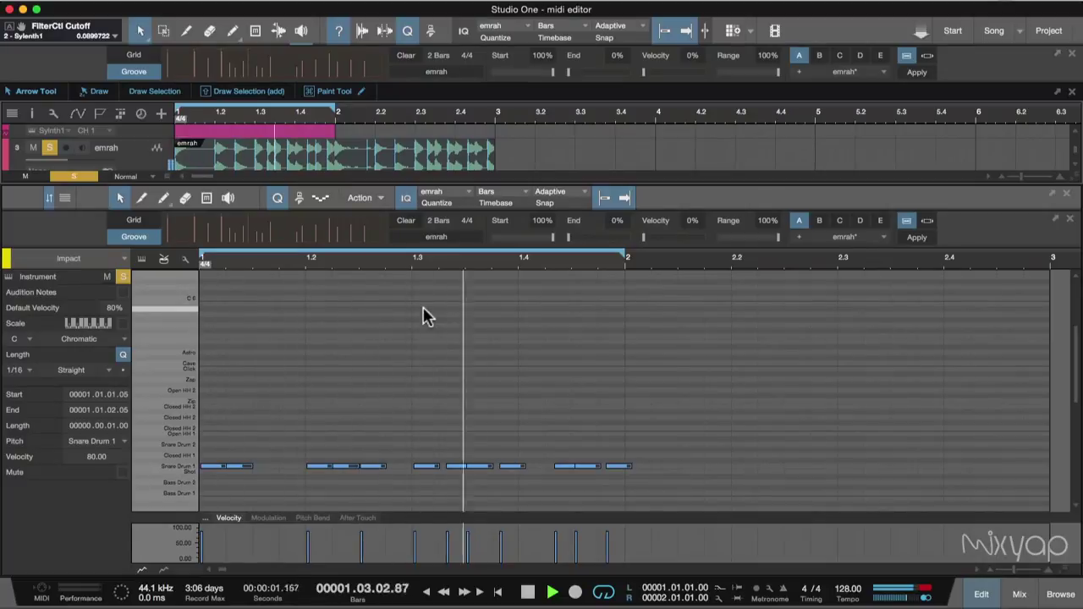
pyautogui.press('space')
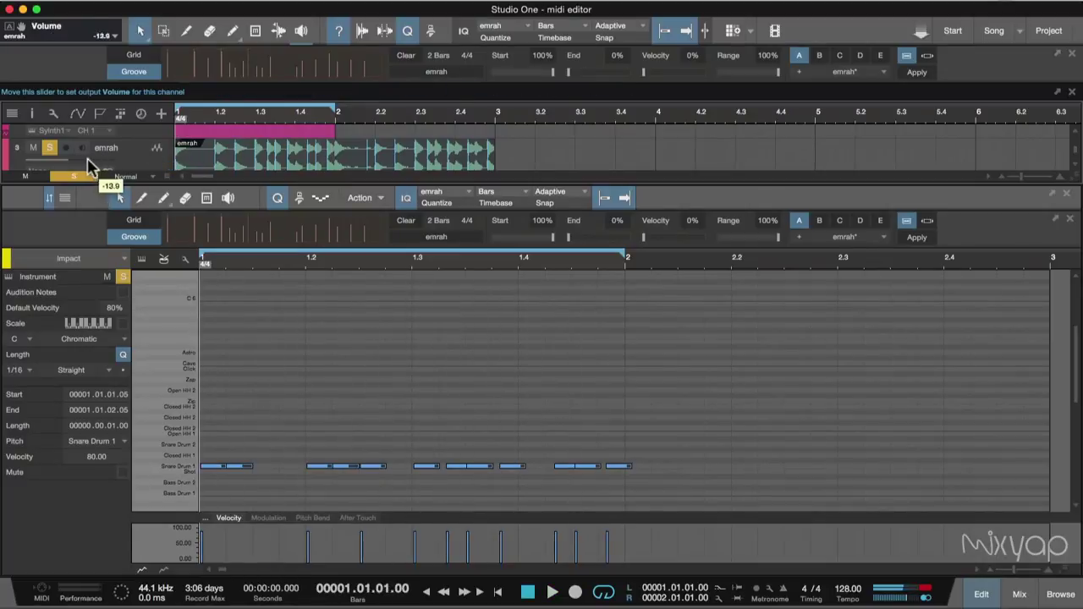
pyautogui.press('space')
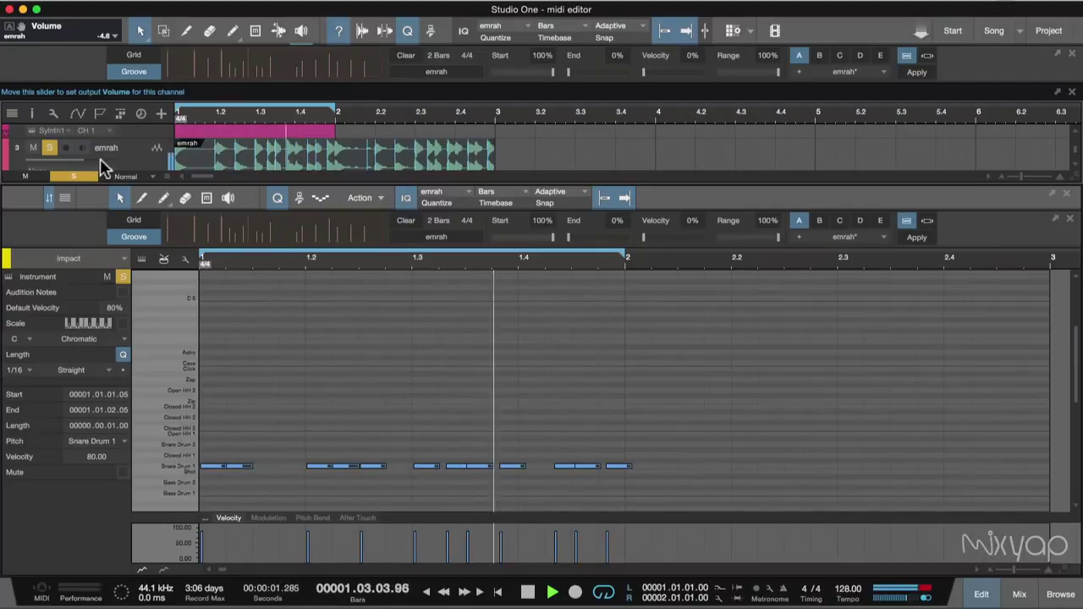
pyautogui.press('space')
# Close the Impact part's editor and open the Sylenth1 part in a slightly enlarged MIDI editor.
pyautogui.click(1069, 218)
pyautogui.click(1068, 166)
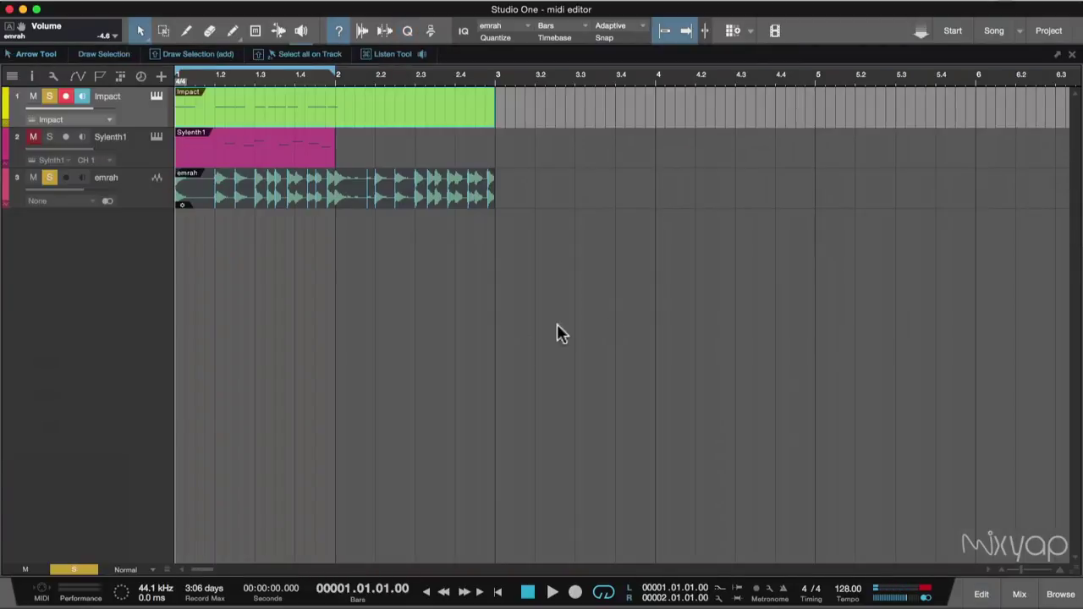
pyautogui.doubleClick(292, 159)
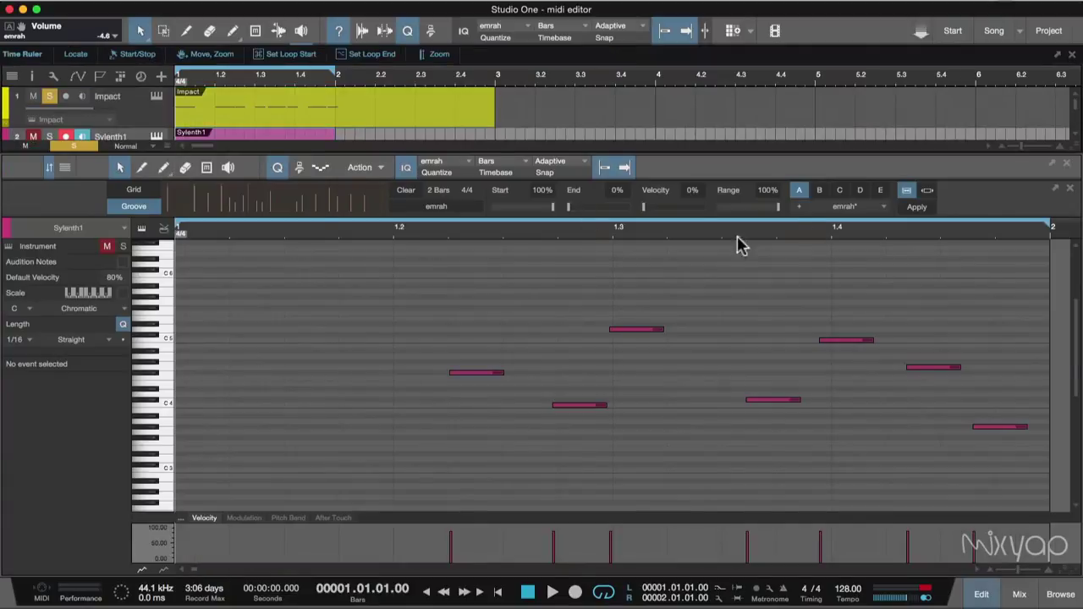
pyautogui.moveTo(635, 151); pyautogui.dragTo(659, 118)
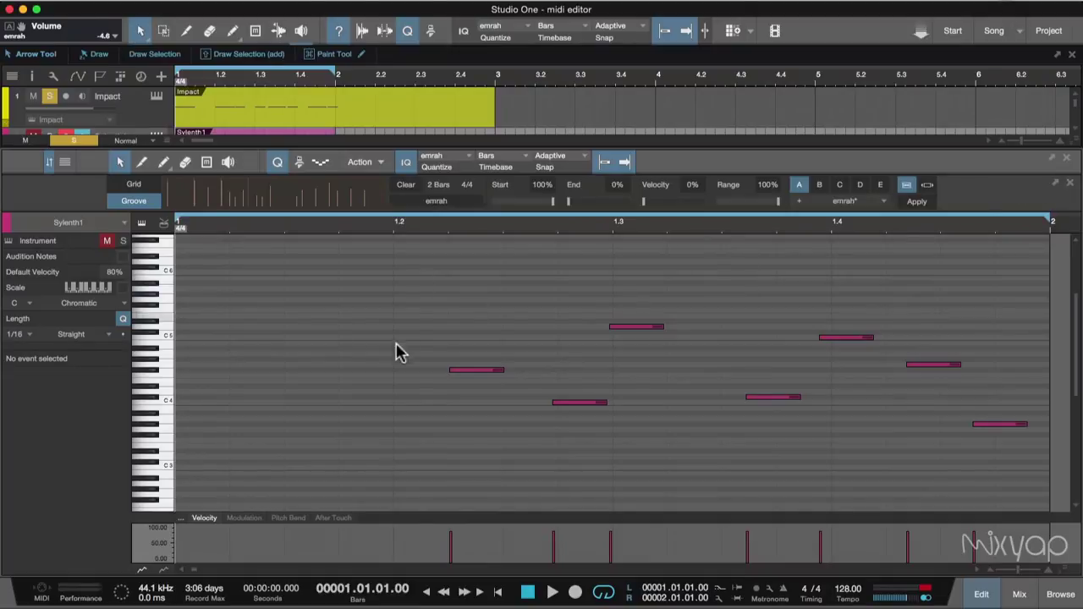
# Hide the Quantize panel in the Sylenth1 editor and return to the arrangement.
pyautogui.click(1067, 184)
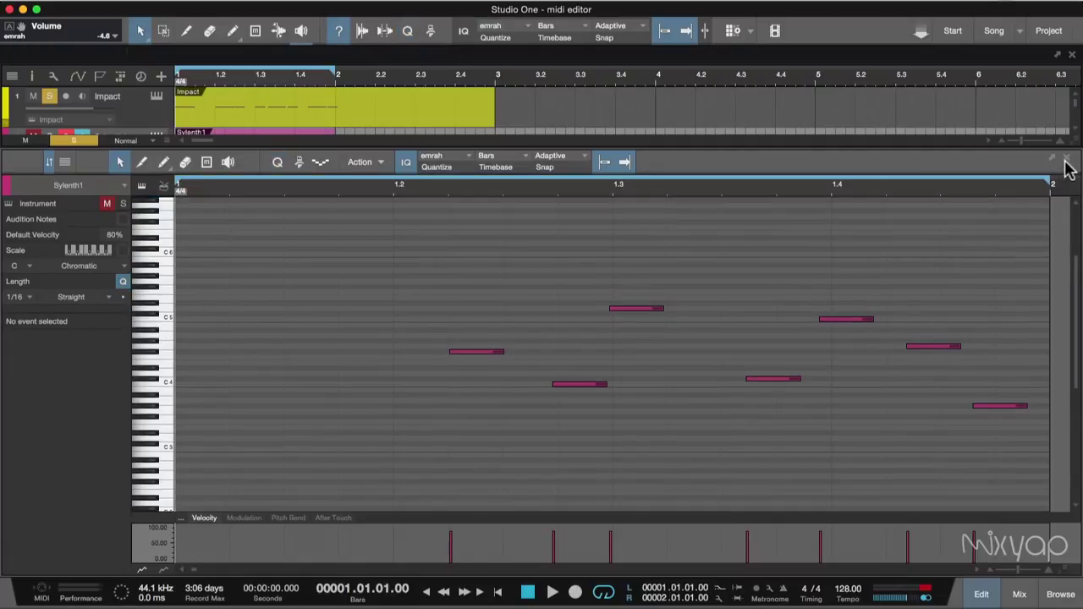
pyautogui.click(1068, 163)
pyautogui.click(355, 296)
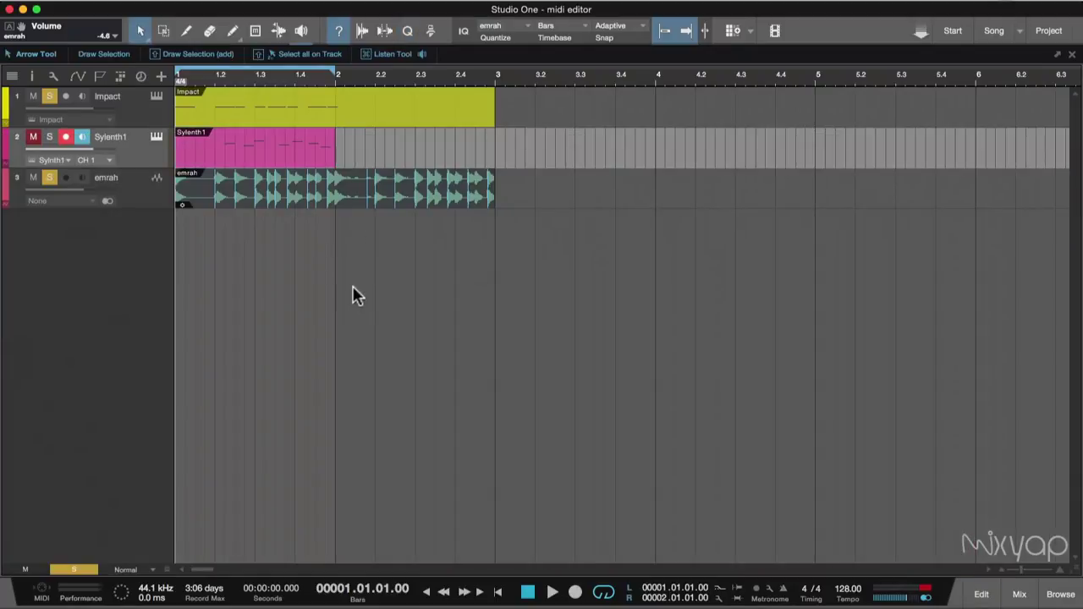
# Select the synth loop event, show the Inspector and set the arrangement's Quantize panel to Grid.
pyautogui.click(362, 190)
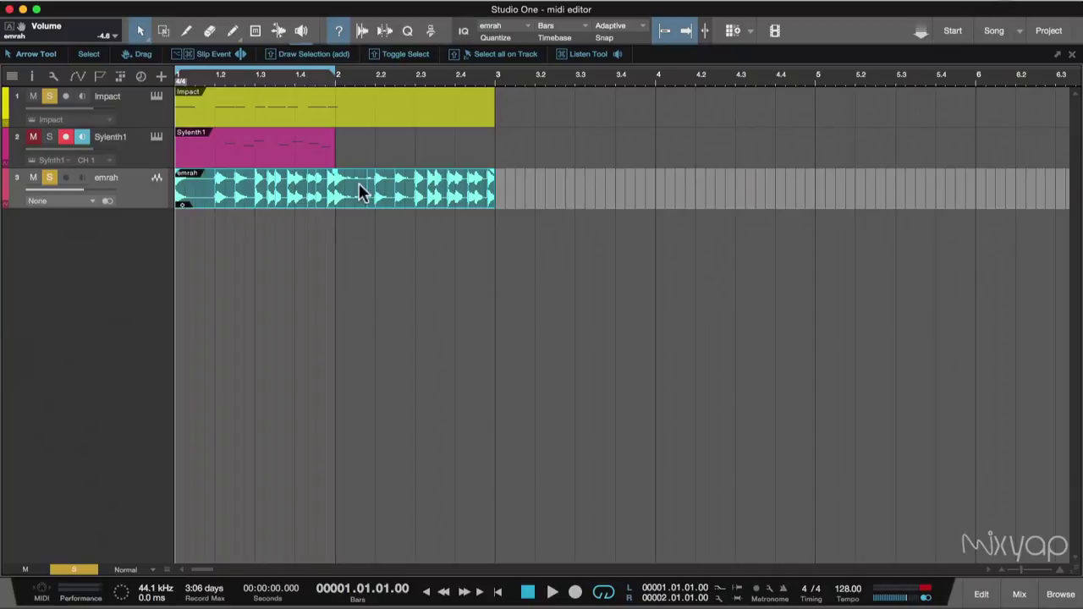
pyautogui.click(32, 77)
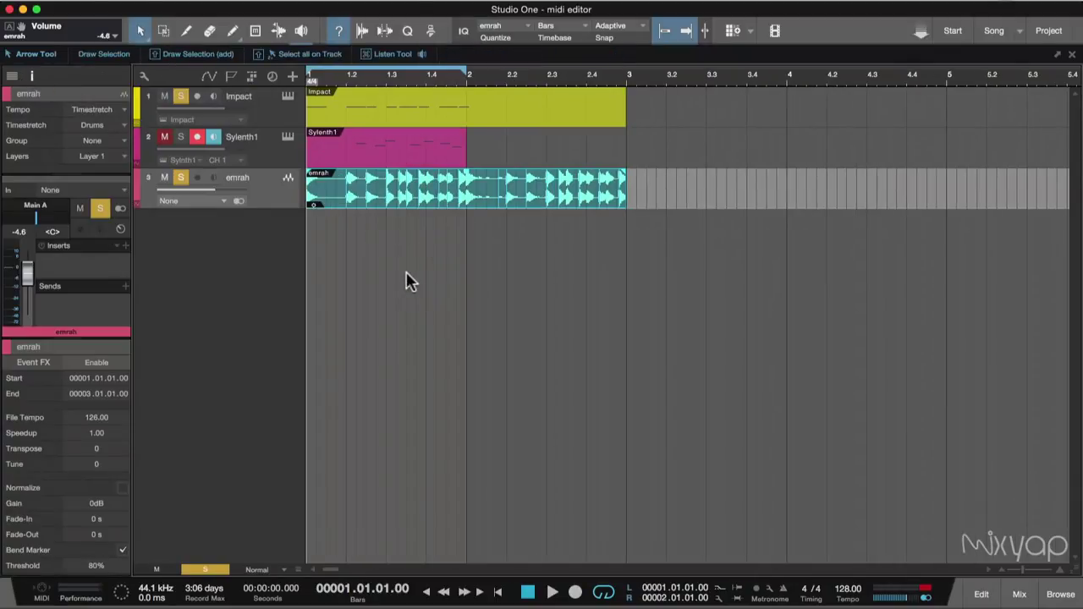
pyautogui.click(407, 31)
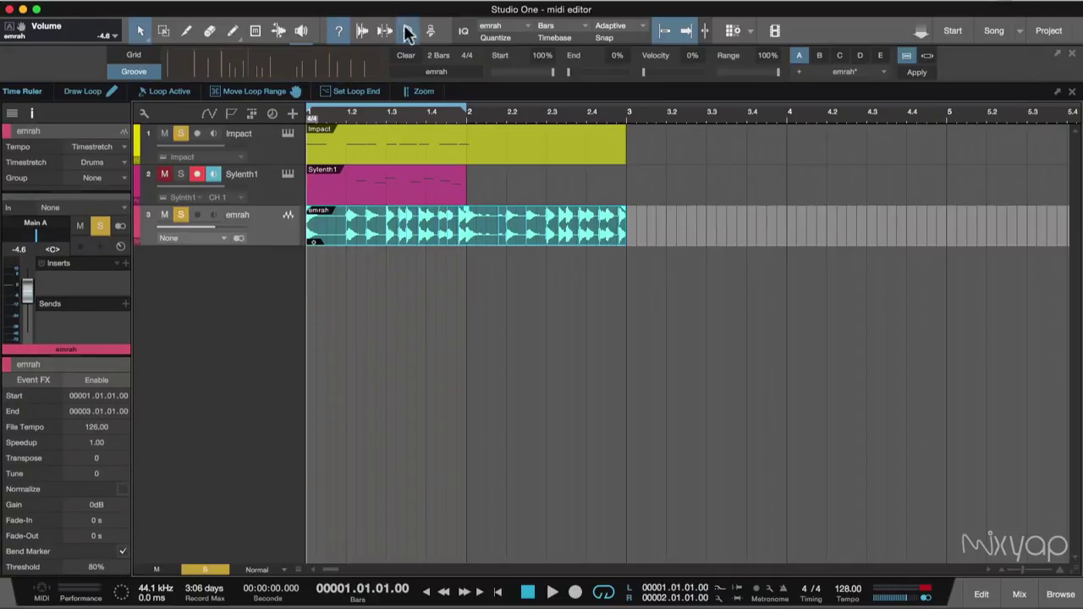
pyautogui.click(133, 55)
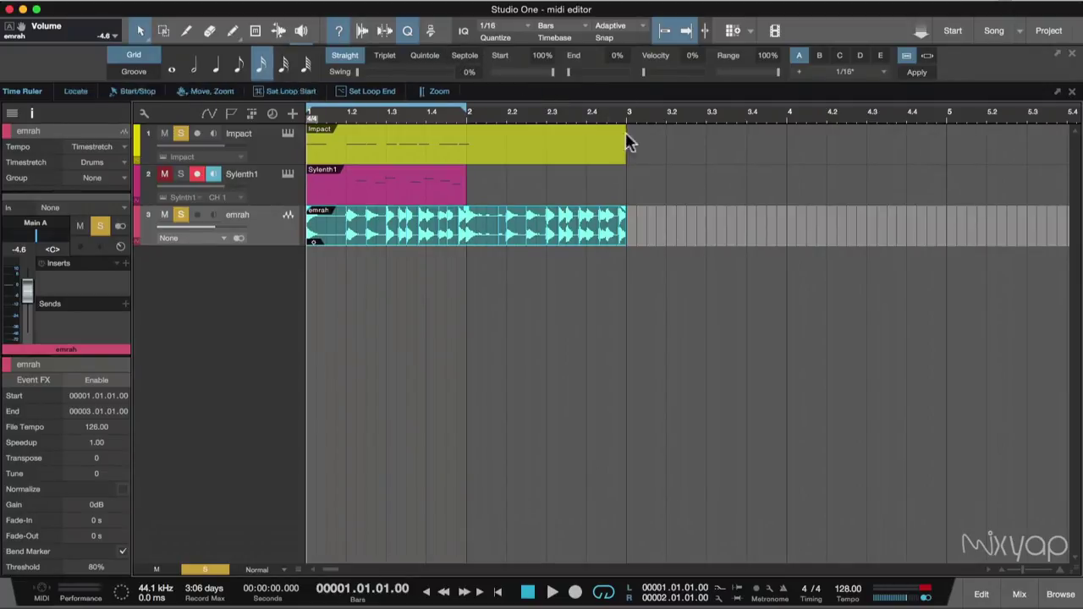
# Open the synth loop event in the audio editor to view its waveform and close it.
pyautogui.click(356, 264)
pyautogui.doubleClick(394, 233)
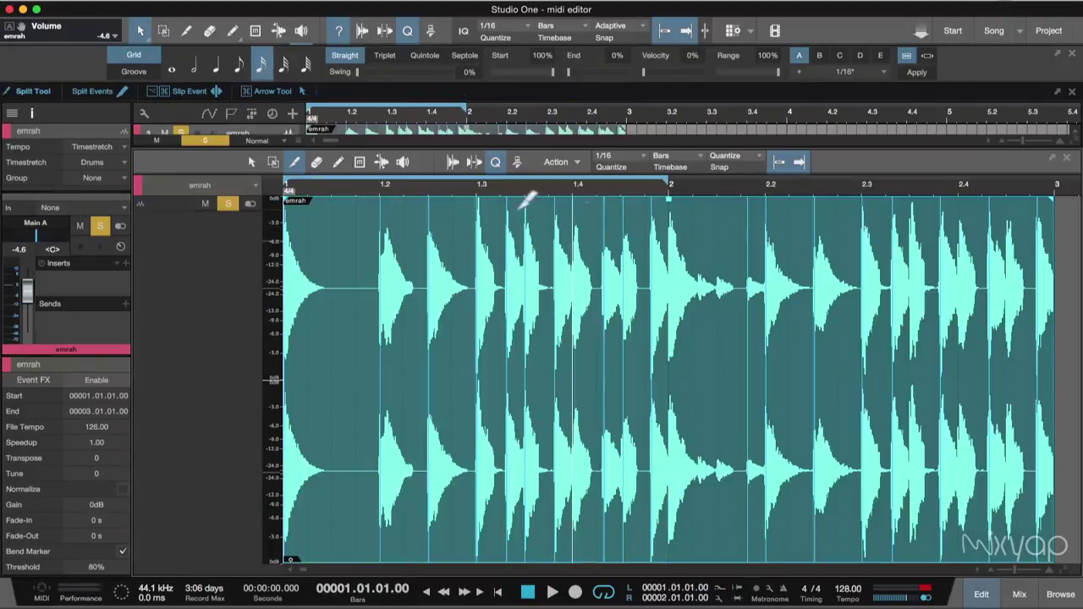
pyautogui.click(1066, 159)
# Open the Sylenth1 part in the MIDI editor and select all its notes.
pyautogui.doubleClick(362, 178)
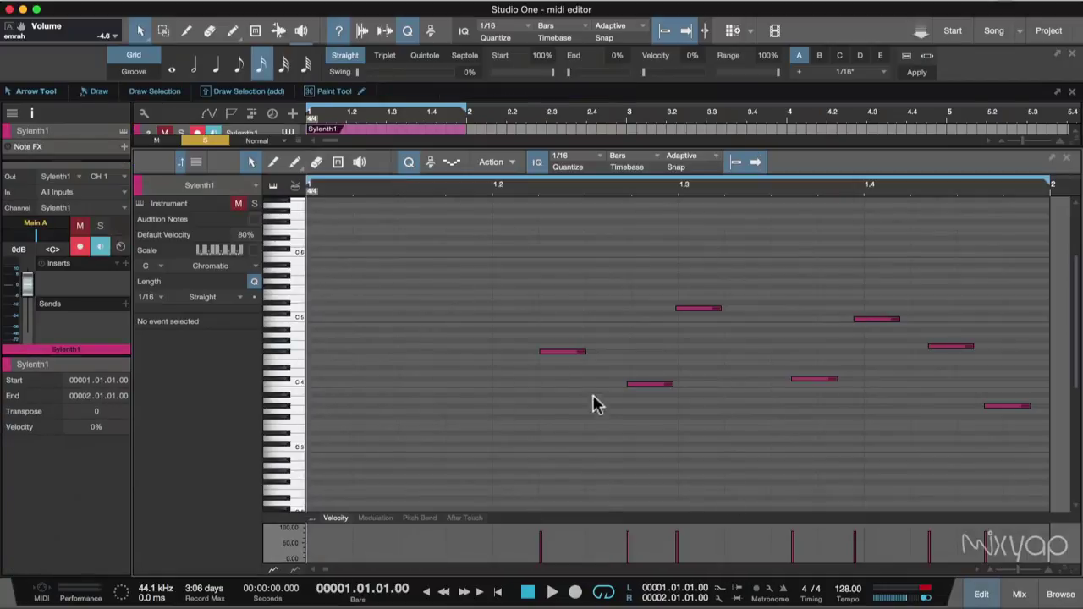
pyautogui.moveTo(400, 258); pyautogui.dragTo(1023, 558)
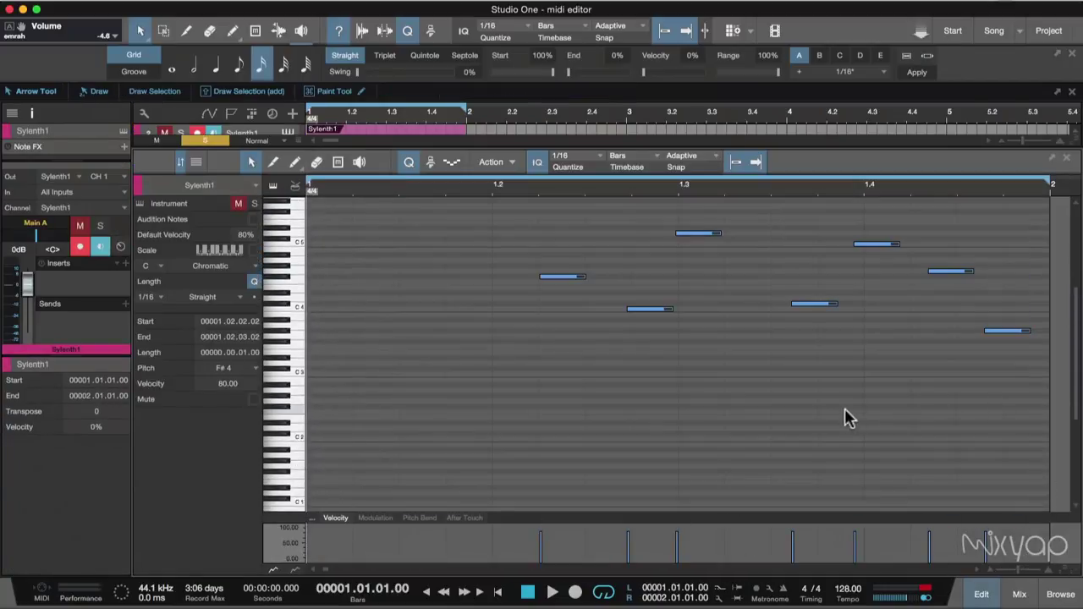
# Delete the selected notes from the Sylenth1 part and solo the instrument with Audition Notes enabled.
pyautogui.press('Delete')
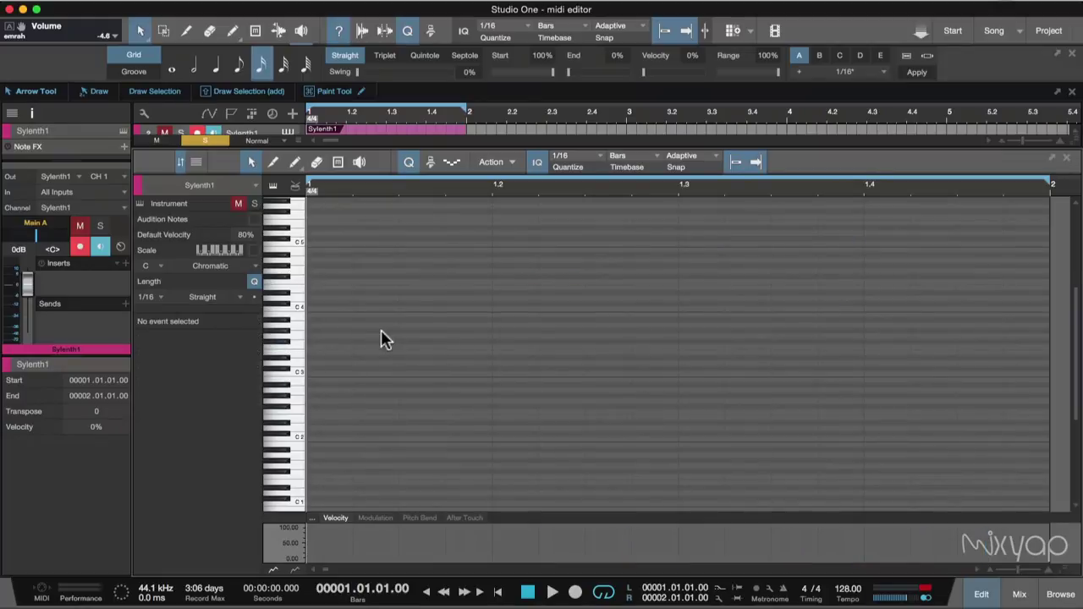
pyautogui.scroll(1, 338, 325)
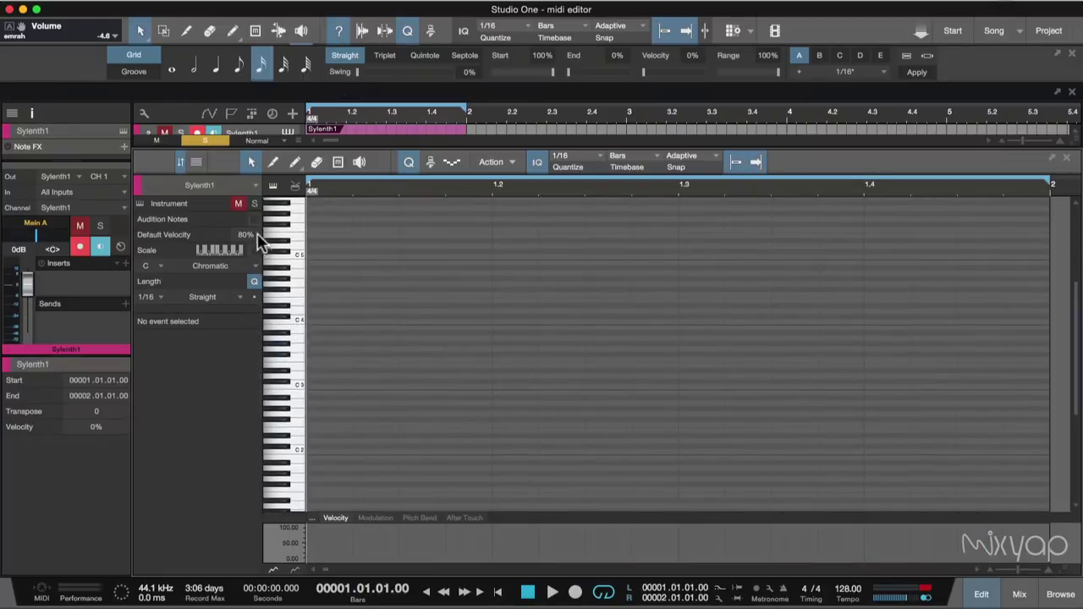
pyautogui.click(254, 204)
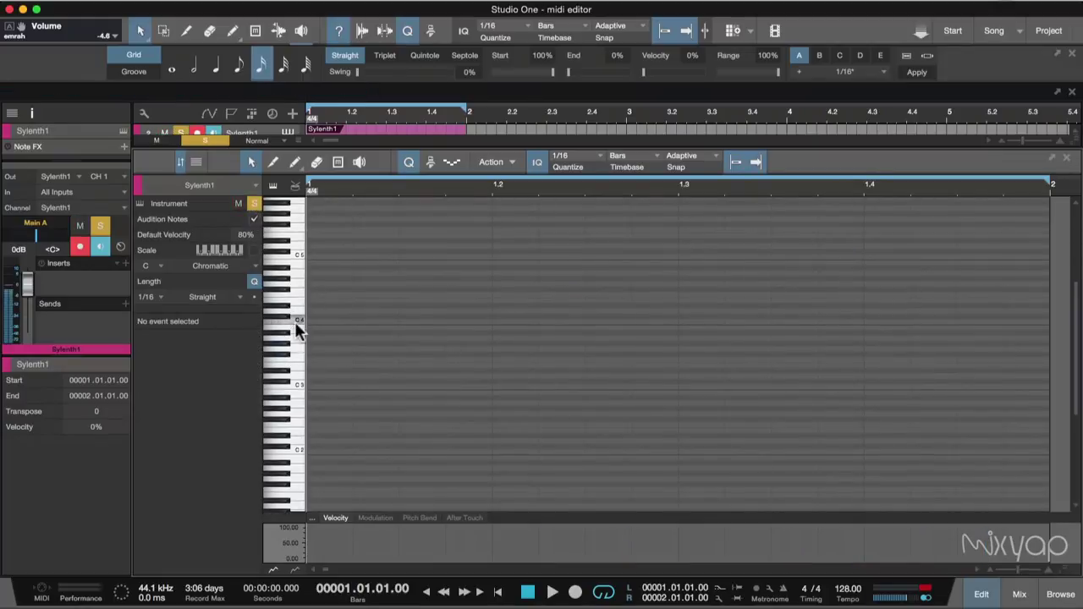
# Toggle the Scale option on and off with C Chromatic to compare the highlighting on the piano keyboard.
pyautogui.click(255, 251)
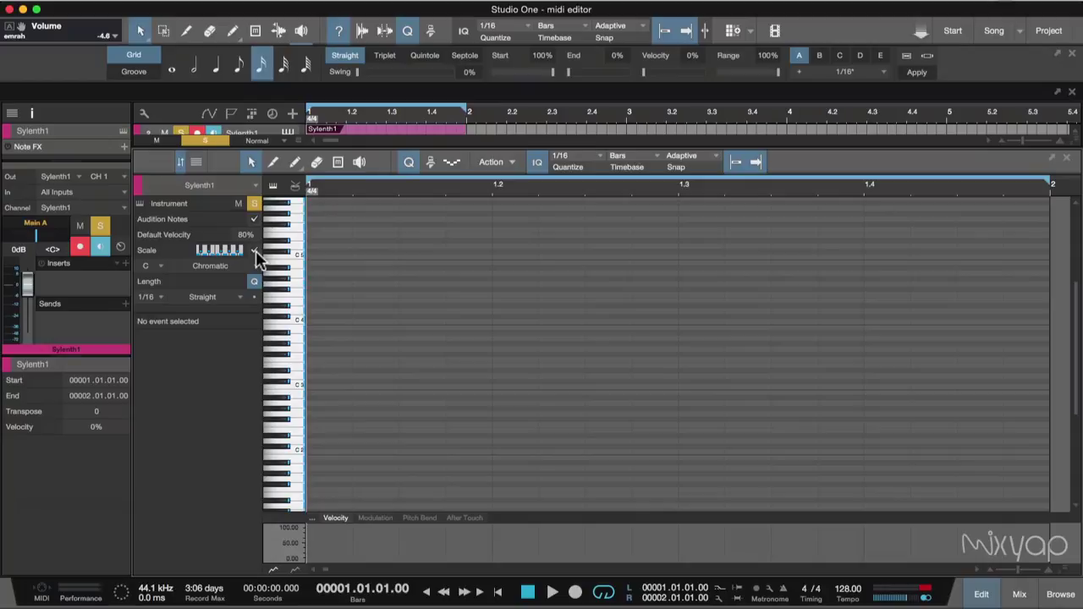
pyautogui.hotkey('shift', 'e')
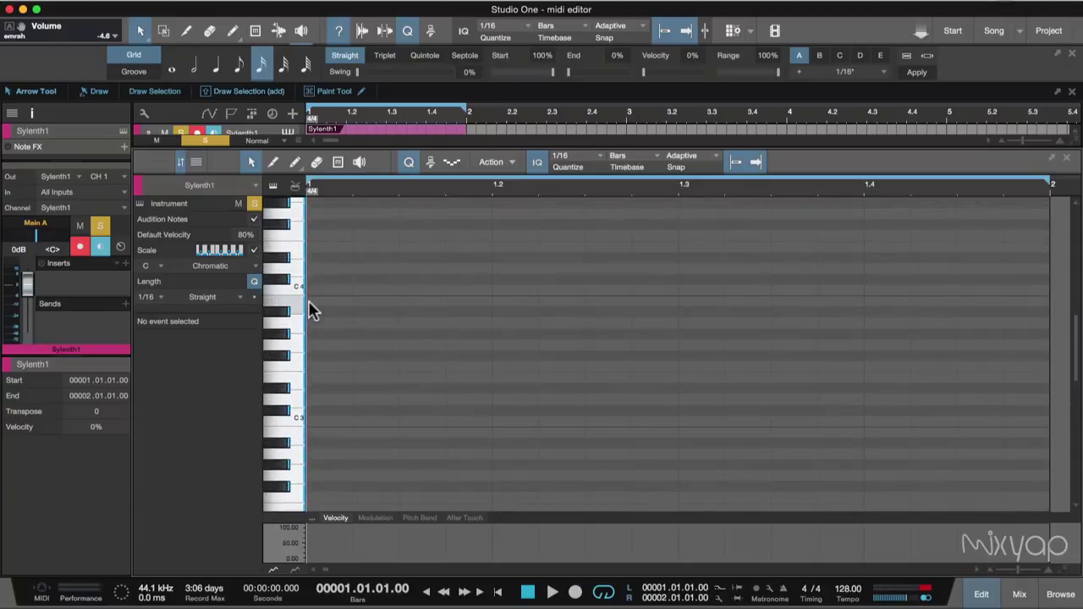
pyautogui.press('e')
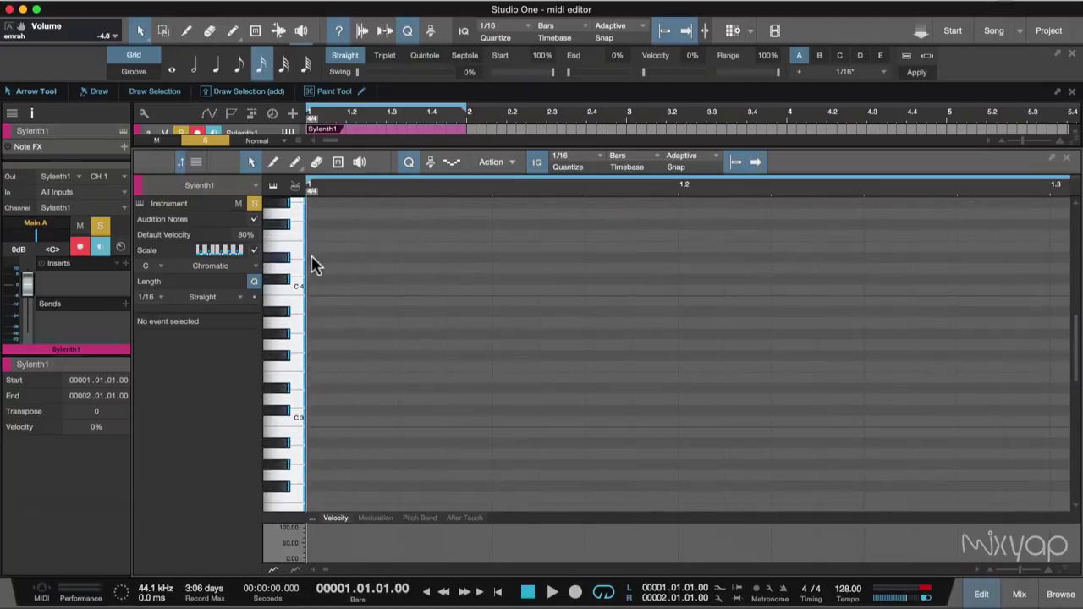
pyautogui.click(254, 251)
pyautogui.click(254, 251)
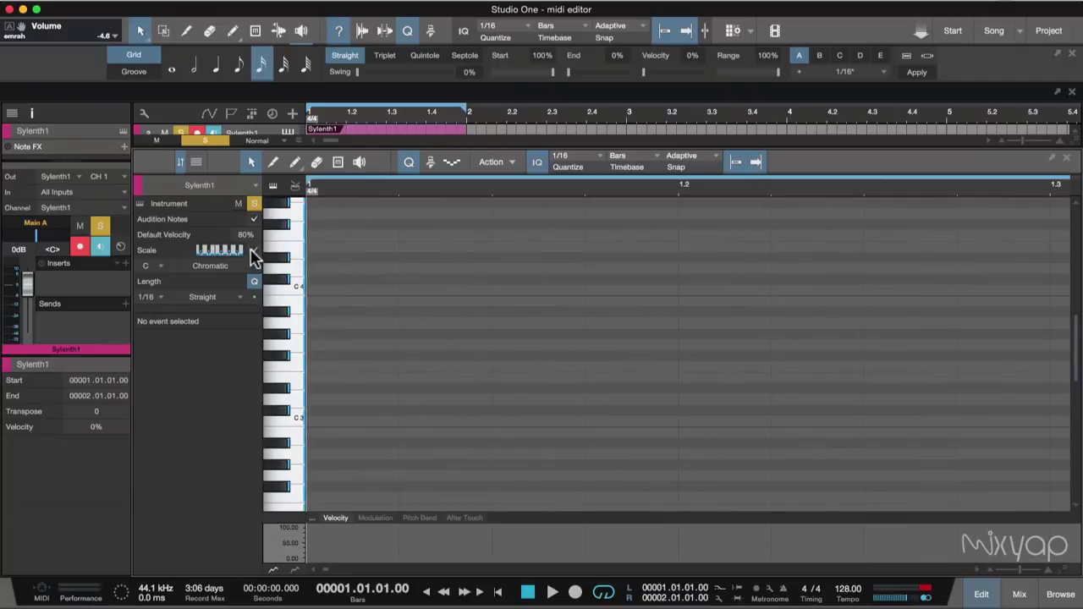
pyautogui.click(254, 251)
pyautogui.click(254, 251)
pyautogui.click(254, 251)
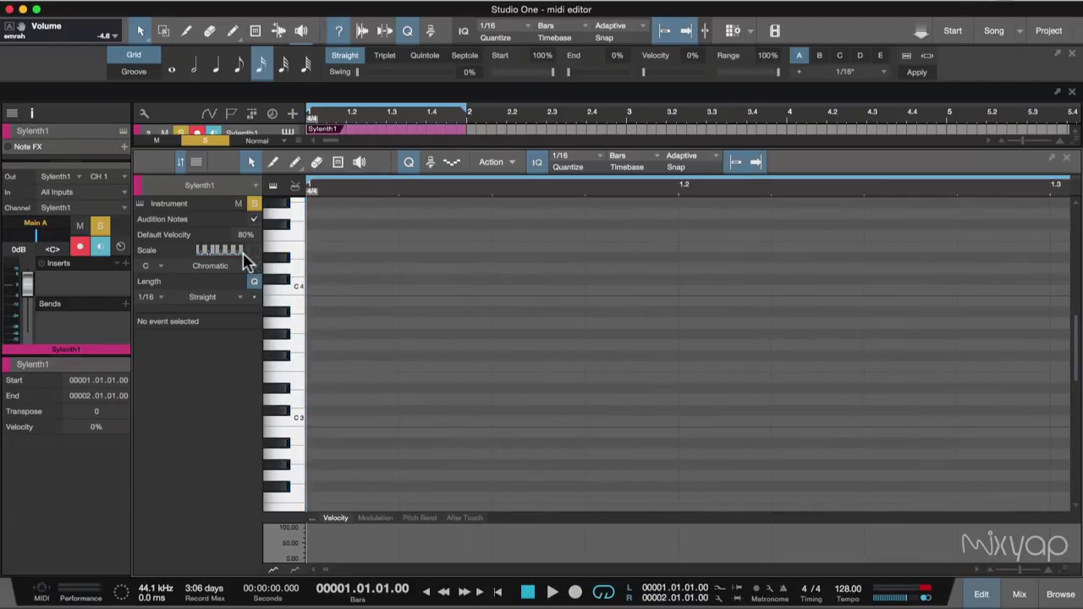
# Set the scale to A Melodic Minor and turn the Scale option on.
pyautogui.click(161, 261)
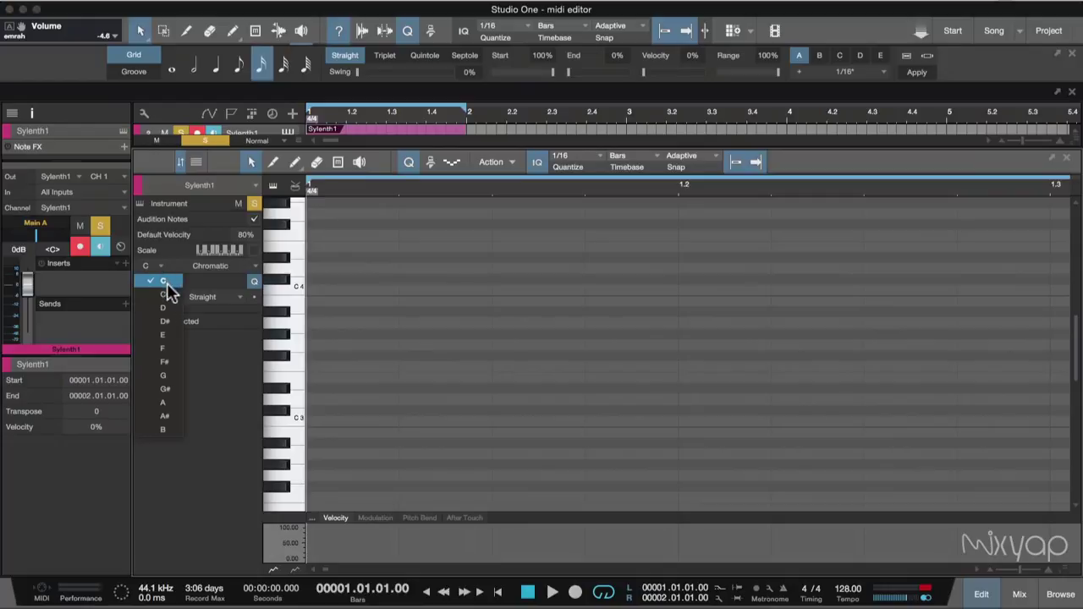
pyautogui.click(172, 404)
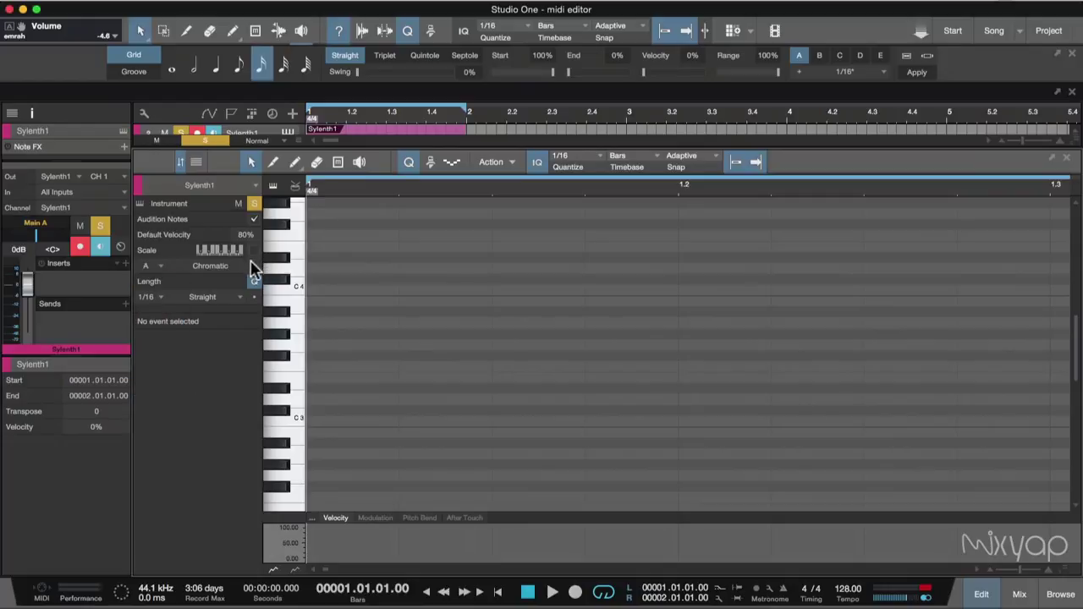
pyautogui.click(251, 267)
pyautogui.click(243, 308)
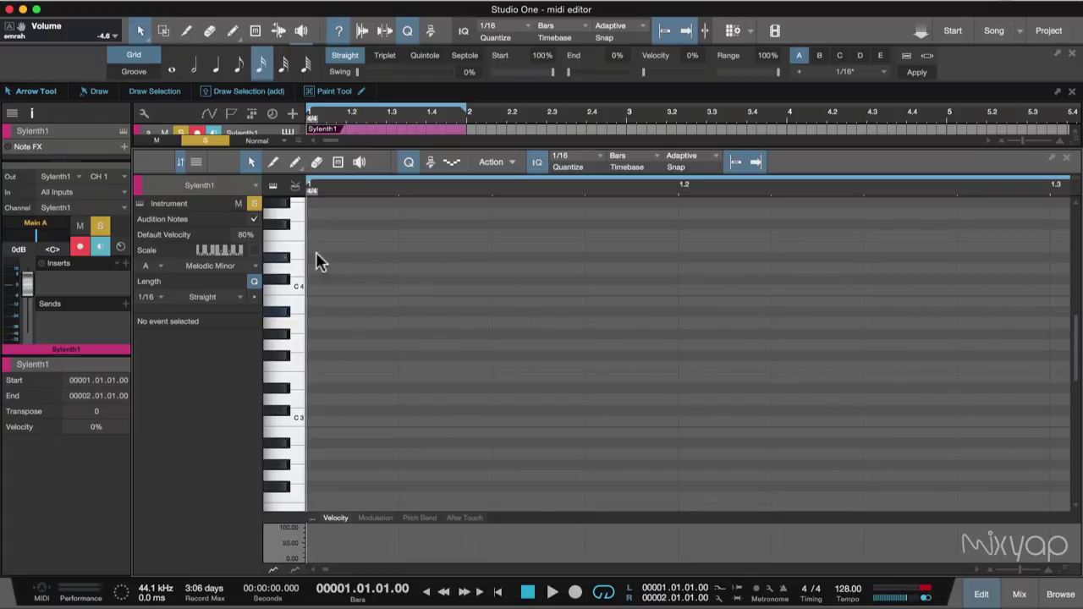
pyautogui.click(253, 250)
# Review the available root notes and scale types, and toggle Scale to compare the highlighted piano keys.
pyautogui.click(150, 265)
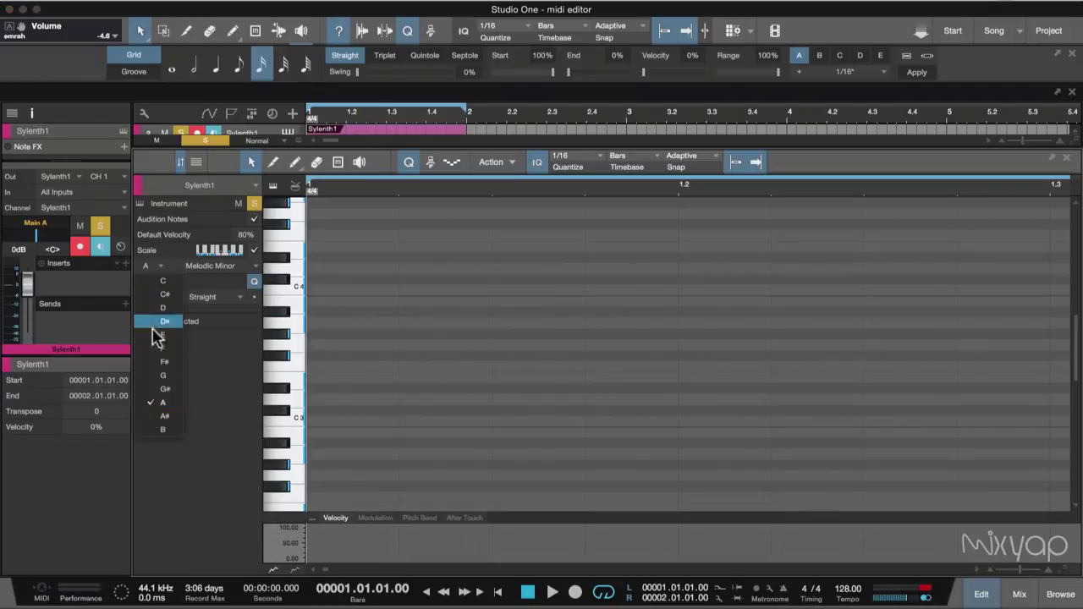
pyautogui.click(162, 404)
pyautogui.click(161, 266)
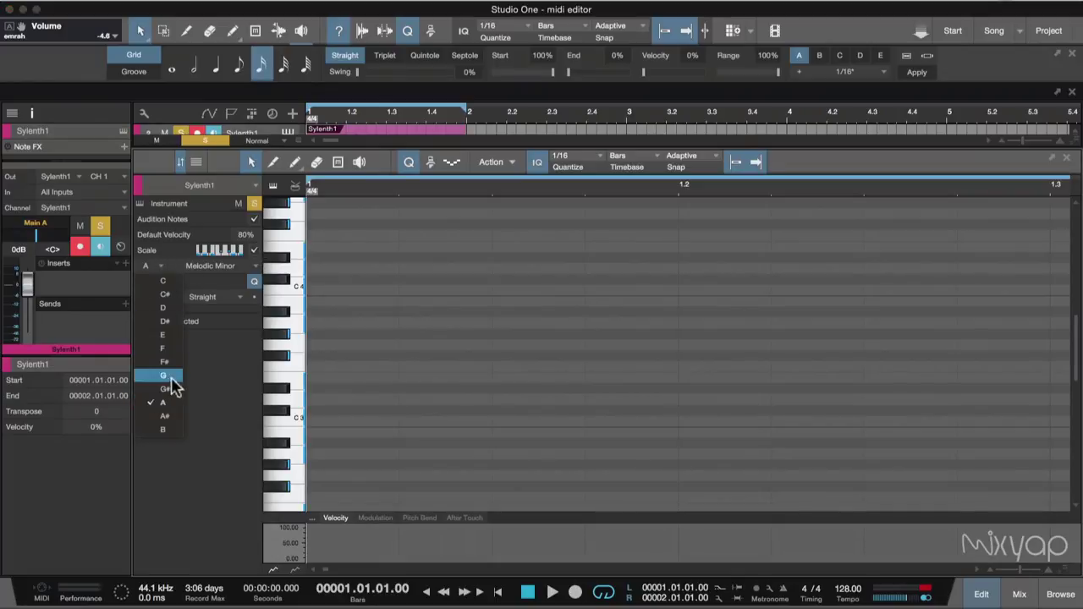
pyautogui.click(231, 381)
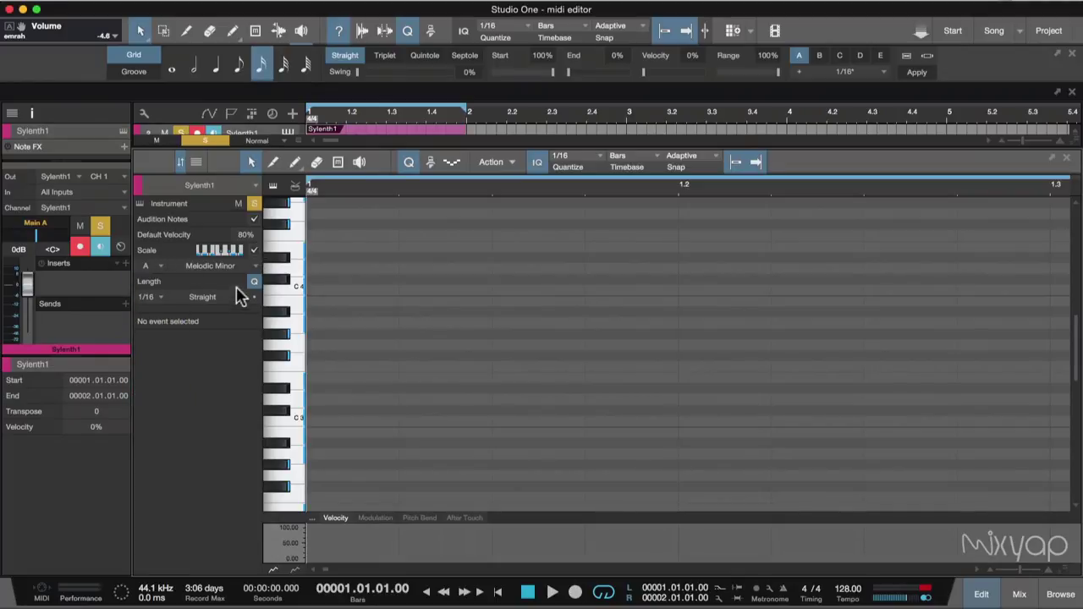
pyautogui.click(240, 266)
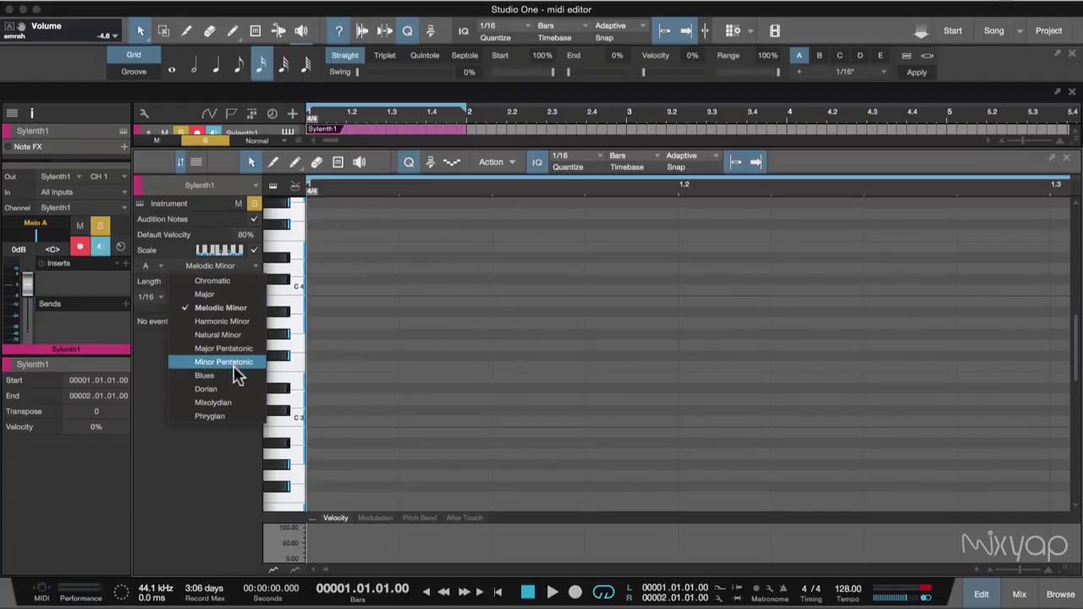
pyautogui.click(235, 309)
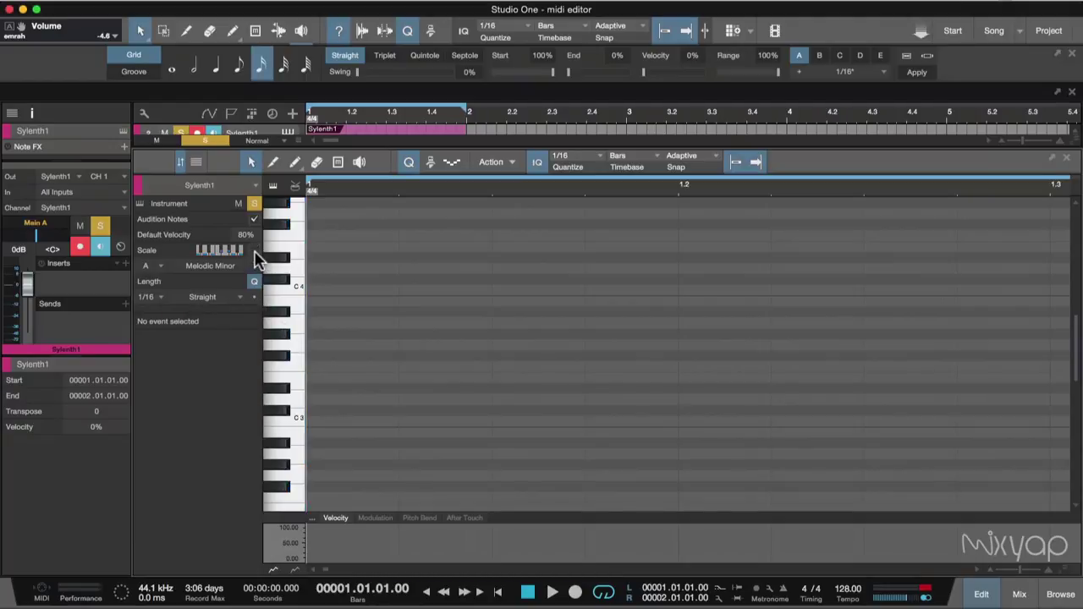
pyautogui.click(254, 251)
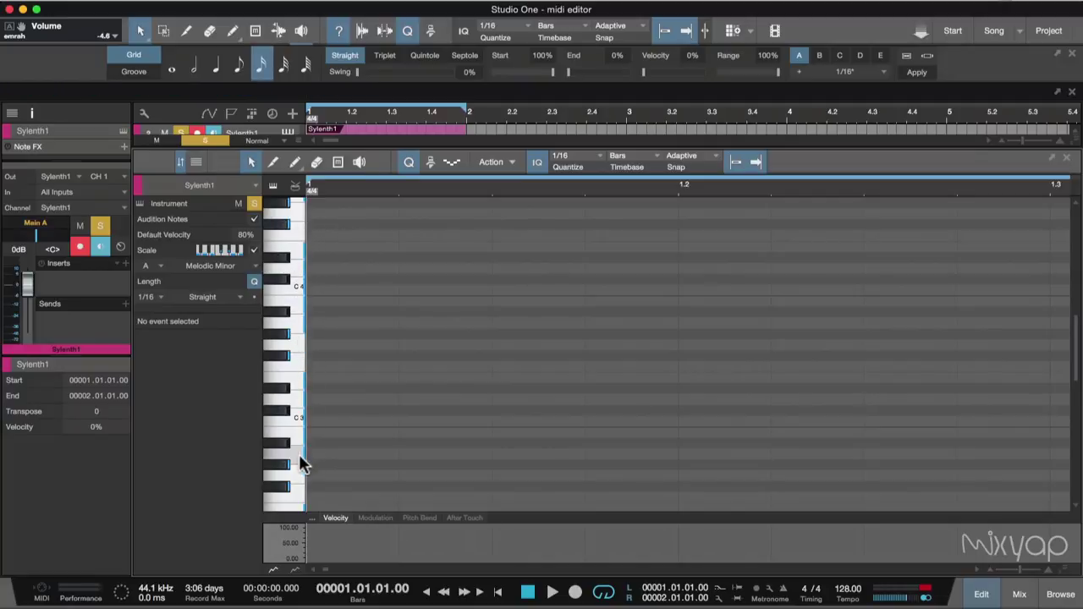
# Draw a 1/16 note at the start of the part and lower it to A3 with Audition Notes turned off.
pyautogui.doubleClick(328, 267)
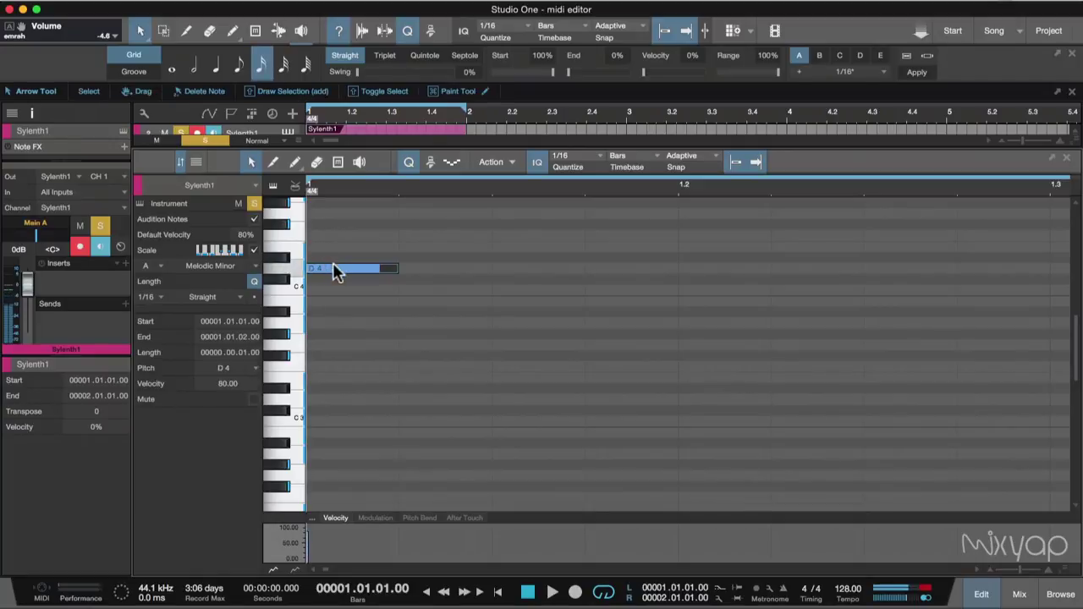
pyautogui.click(254, 218)
pyautogui.moveTo(341, 268); pyautogui.dragTo(336, 292)
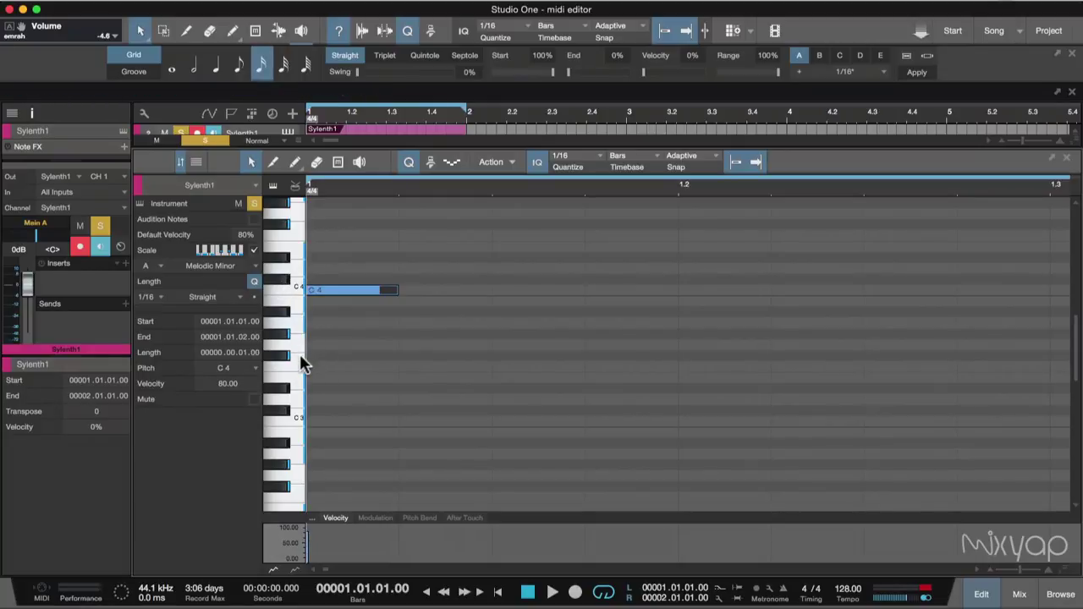
pyautogui.moveTo(347, 298); pyautogui.dragTo(359, 324)
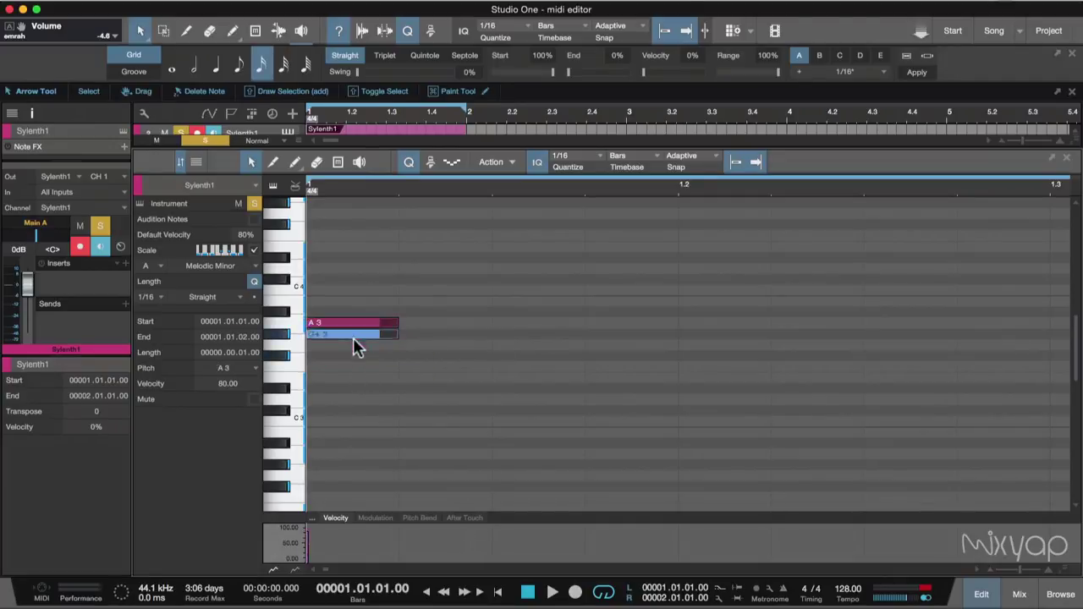
# Place a copy of the A3 note on F#3, cut it, and try moving the A3 note within the scale.
pyautogui.click(359, 356)
pyautogui.rightClick(357, 355)
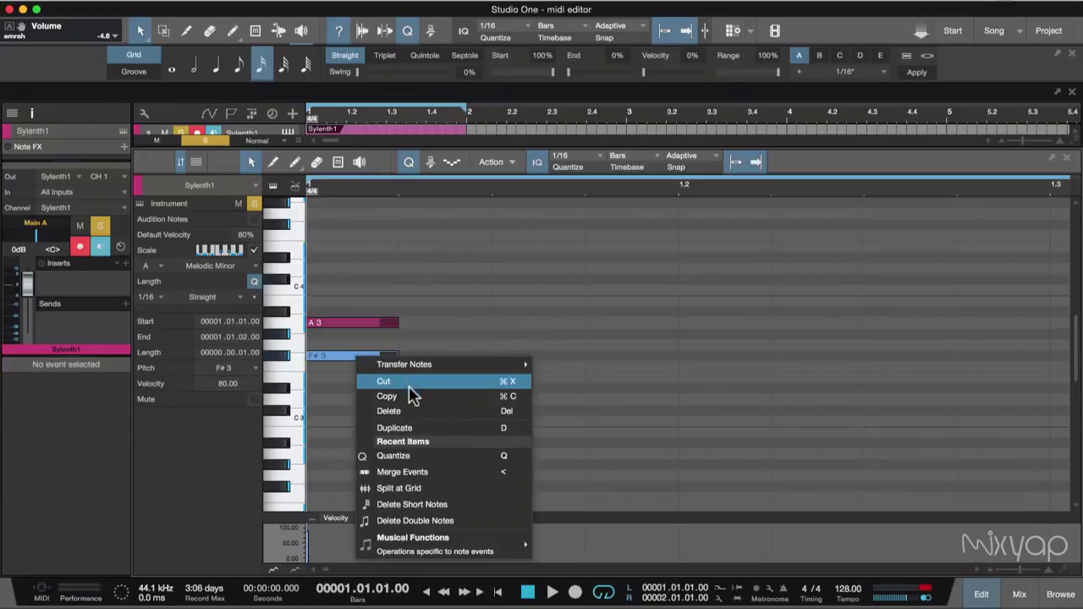
pyautogui.click(415, 389)
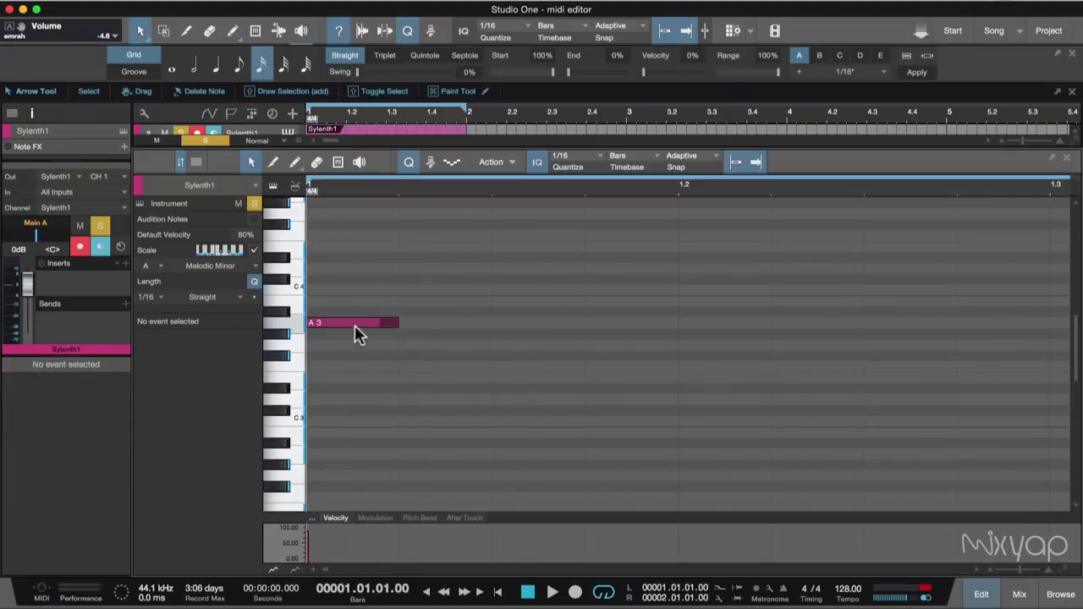
pyautogui.click(354, 325)
pyautogui.press('super+z')
pyautogui.moveTo(354, 345); pyautogui.dragTo(345, 323)
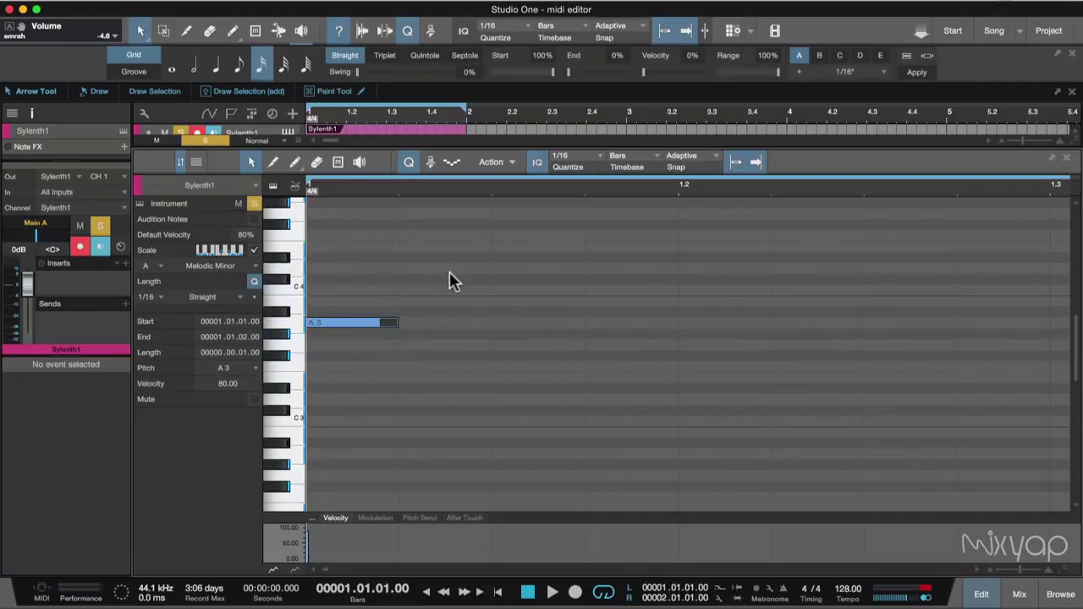
# Add G#3 and D4 sixteenth notes directly after the A3 note and turn off the Scale option.
pyautogui.doubleClick(449, 335)
pyautogui.doubleClick(550, 269)
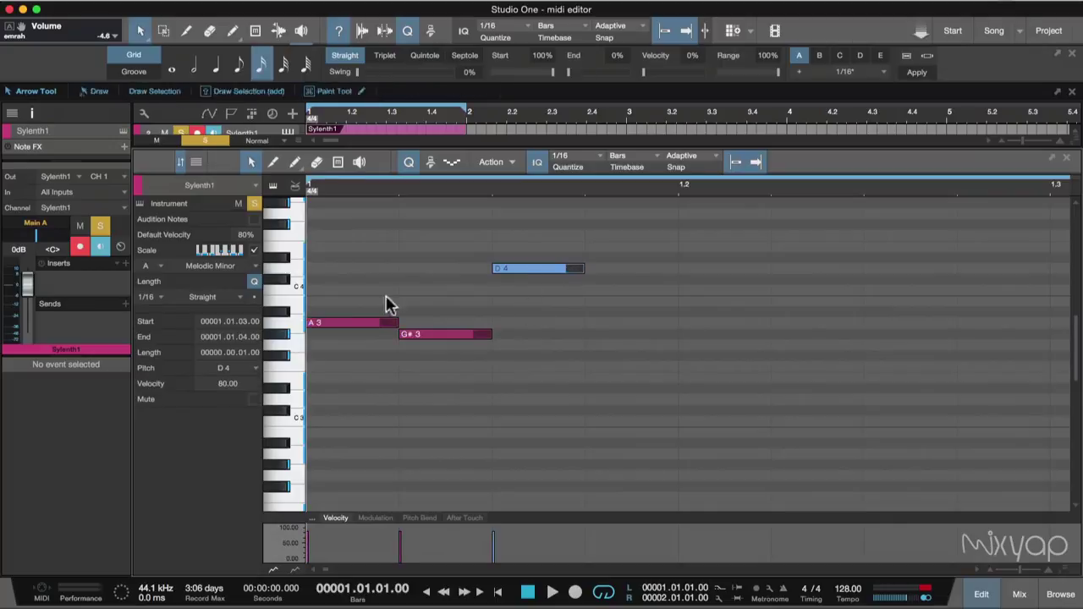
pyautogui.click(249, 252)
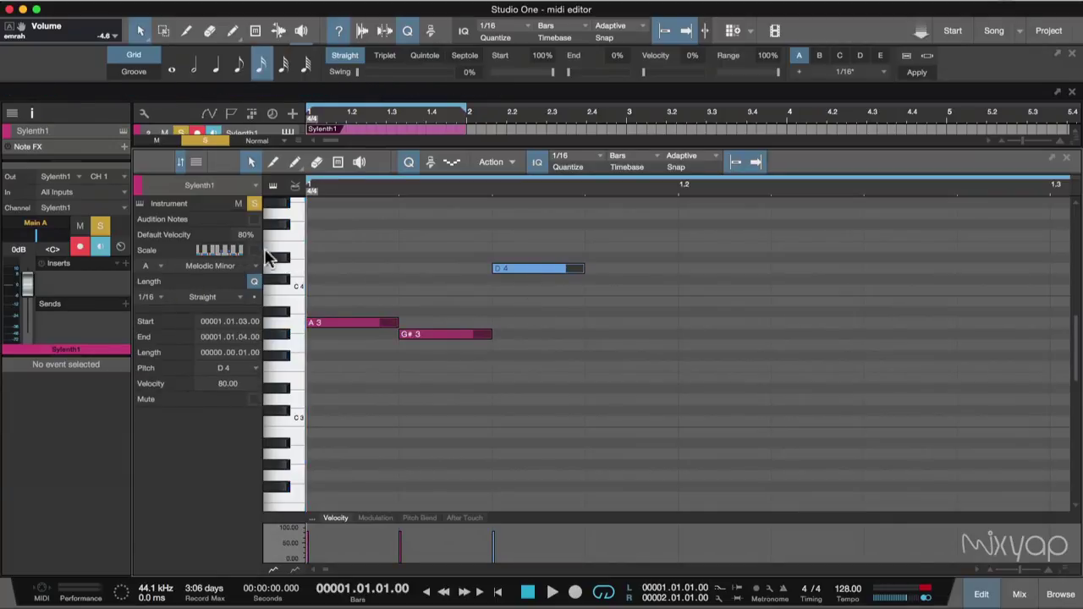
# Add sixteenth notes A#3 after D4, E3 on the second sixteenth of beat 2, and B3 and G3 directly following it.
pyautogui.doubleClick(649, 312)
pyautogui.doubleClick(777, 379)
pyautogui.doubleClick(816, 302)
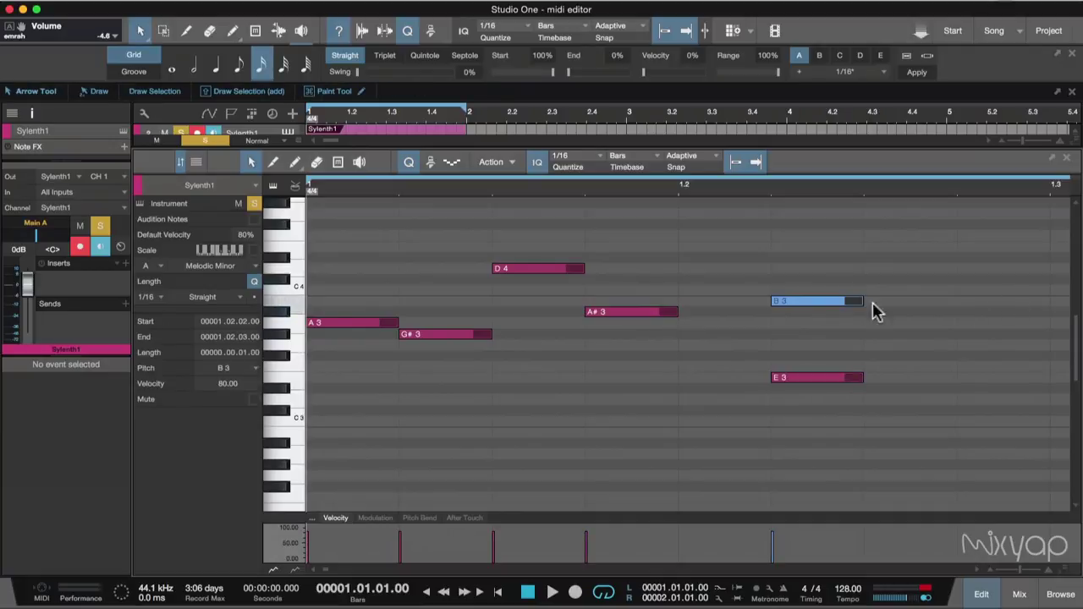
pyautogui.moveTo(850, 303); pyautogui.dragTo(942, 303)
pyautogui.click(1006, 354)
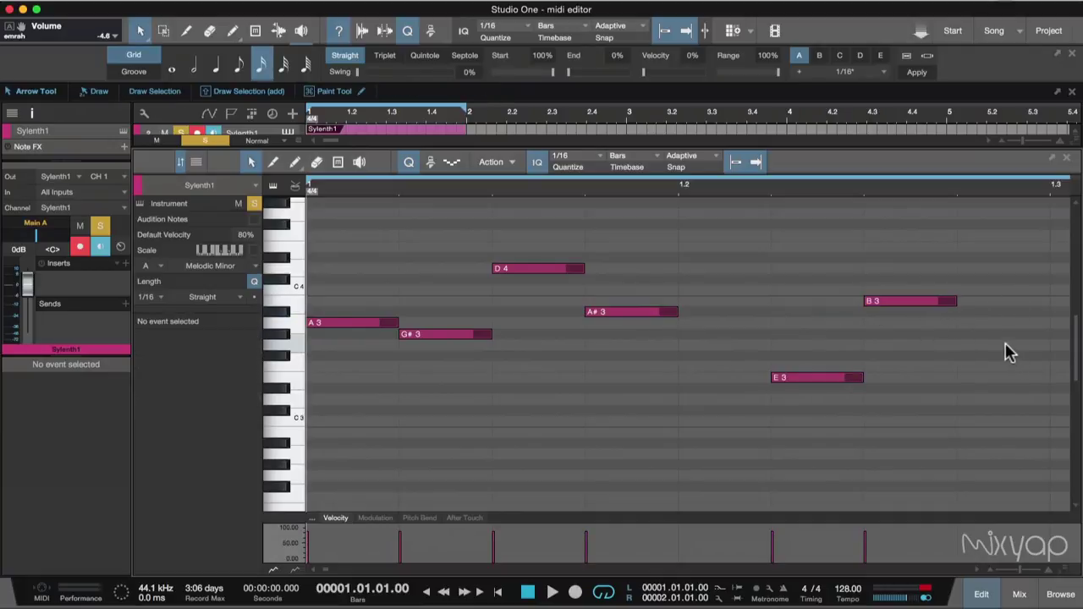
pyautogui.doubleClick(1006, 345)
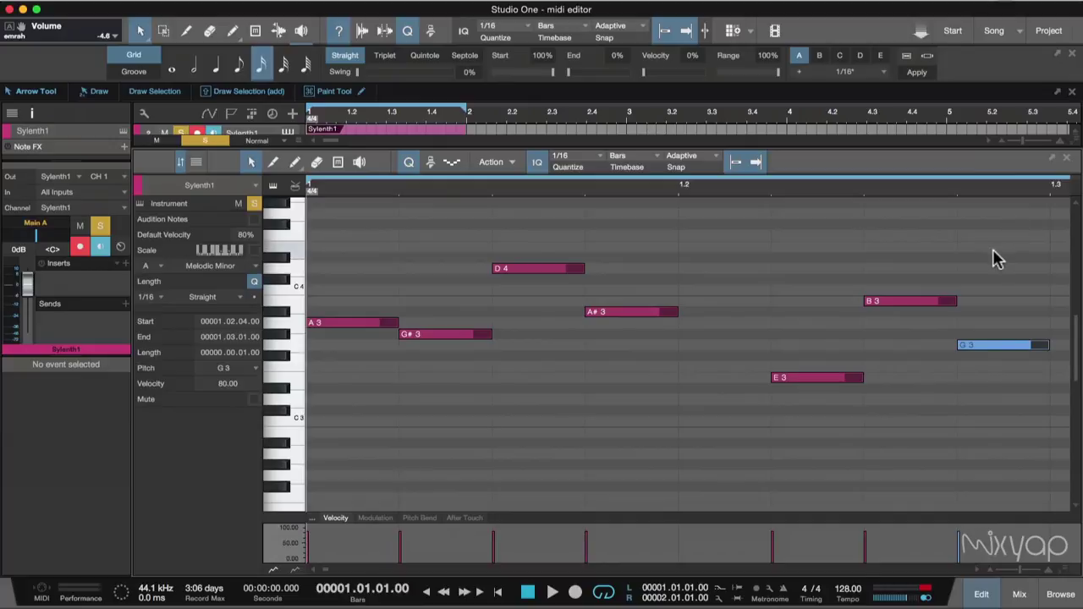
# Set the loop end to 1.3 in the editor and play back the looped notes.
pyautogui.press('w')
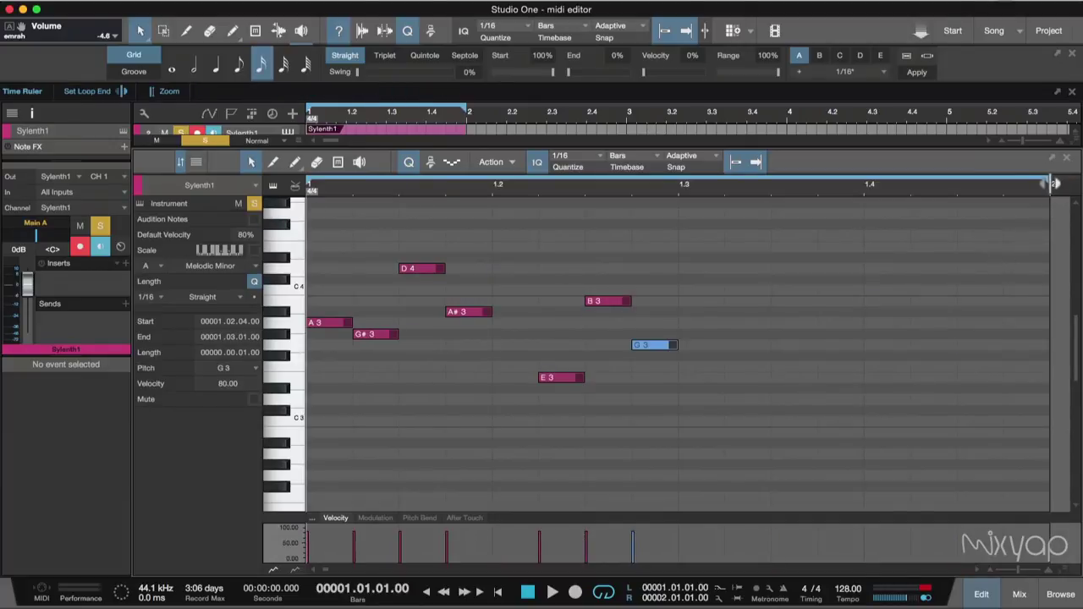
pyautogui.moveTo(973, 191); pyautogui.dragTo(684, 201)
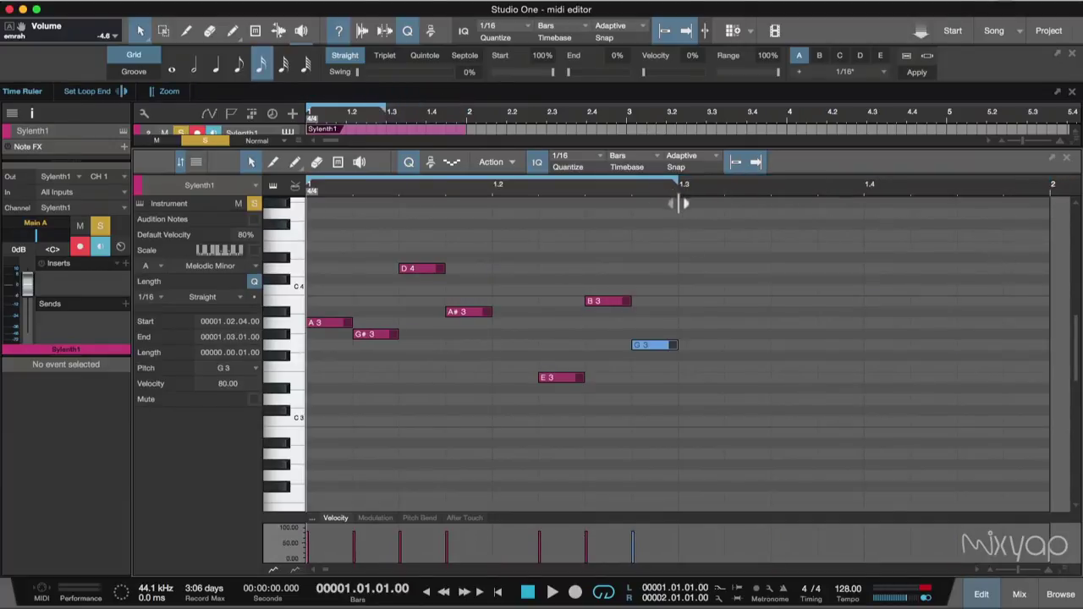
pyautogui.press('space')
pyautogui.press('space')
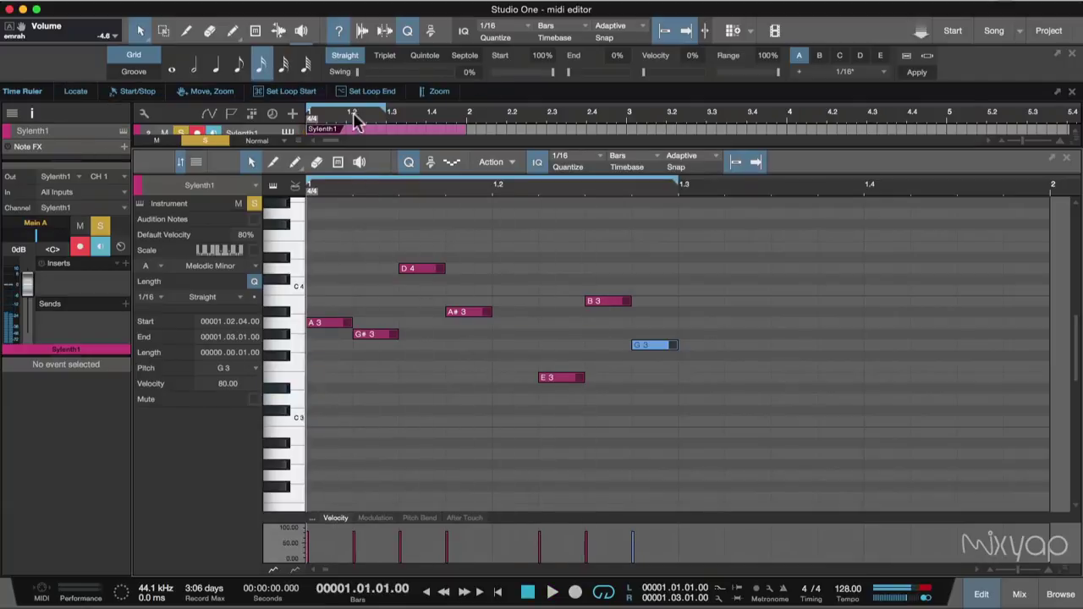
# Enlarge the arrangement area to unsolo the audio loop track and select the Sylenth1 part.
pyautogui.moveTo(355, 121); pyautogui.dragTo(315, 142)
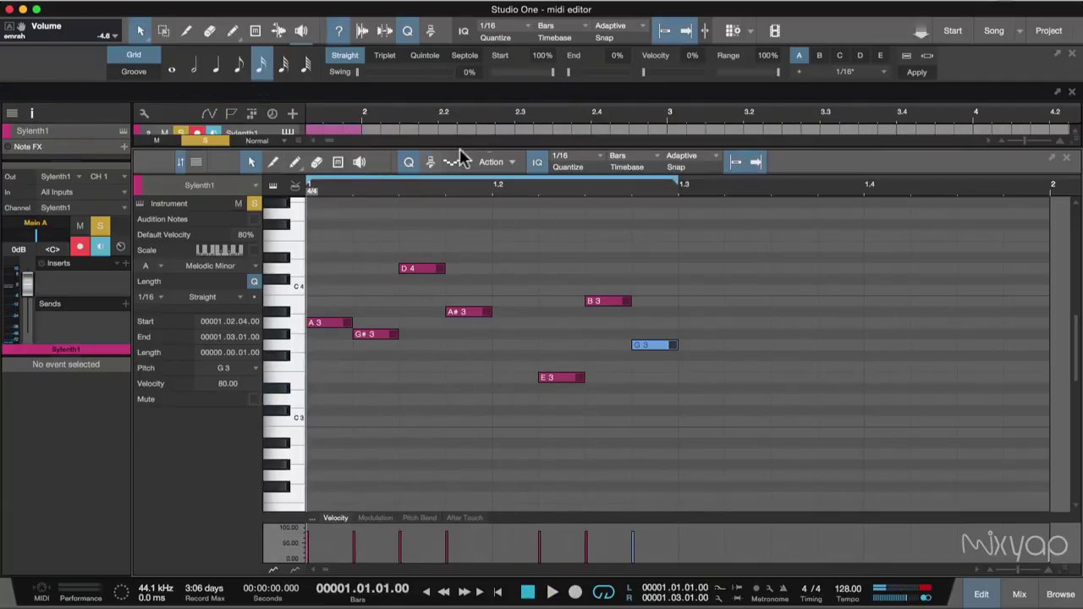
pyautogui.moveTo(491, 152); pyautogui.dragTo(491, 269)
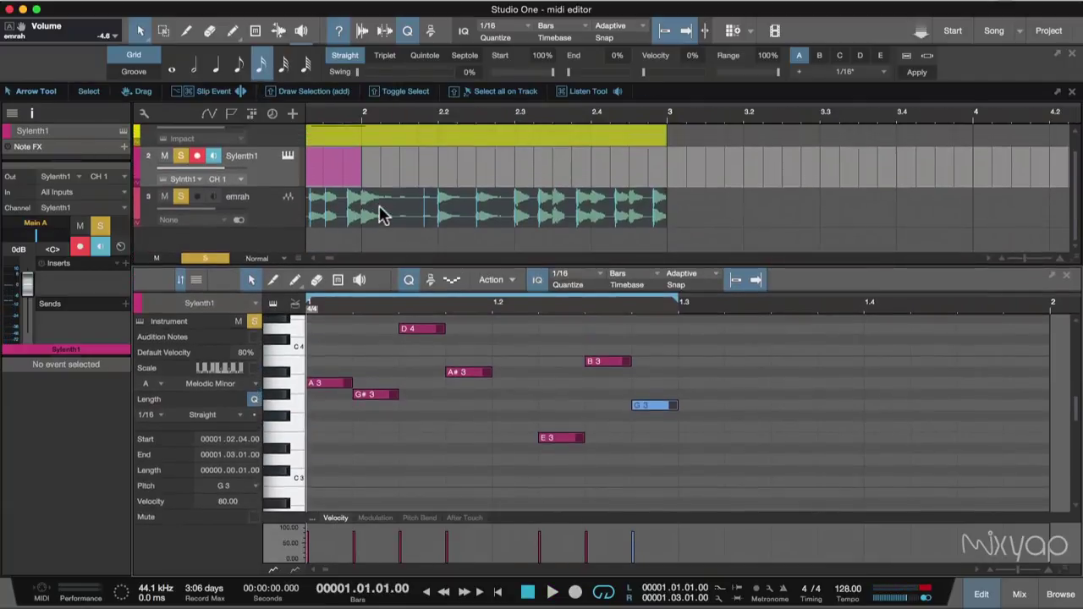
pyautogui.scroll(1, 380, 214)
pyautogui.click(181, 216)
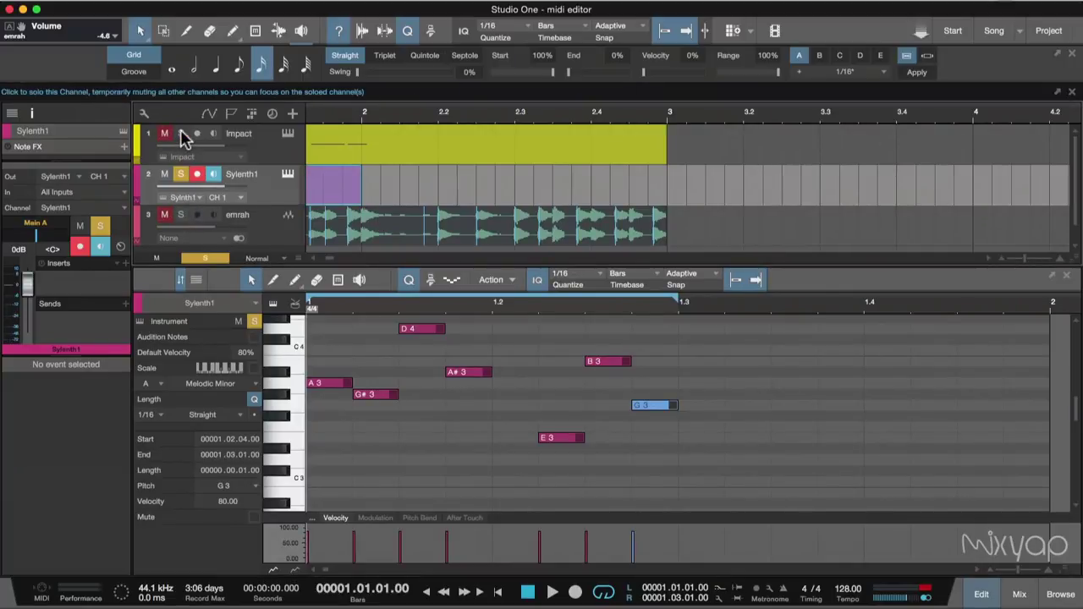
pyautogui.click(353, 189)
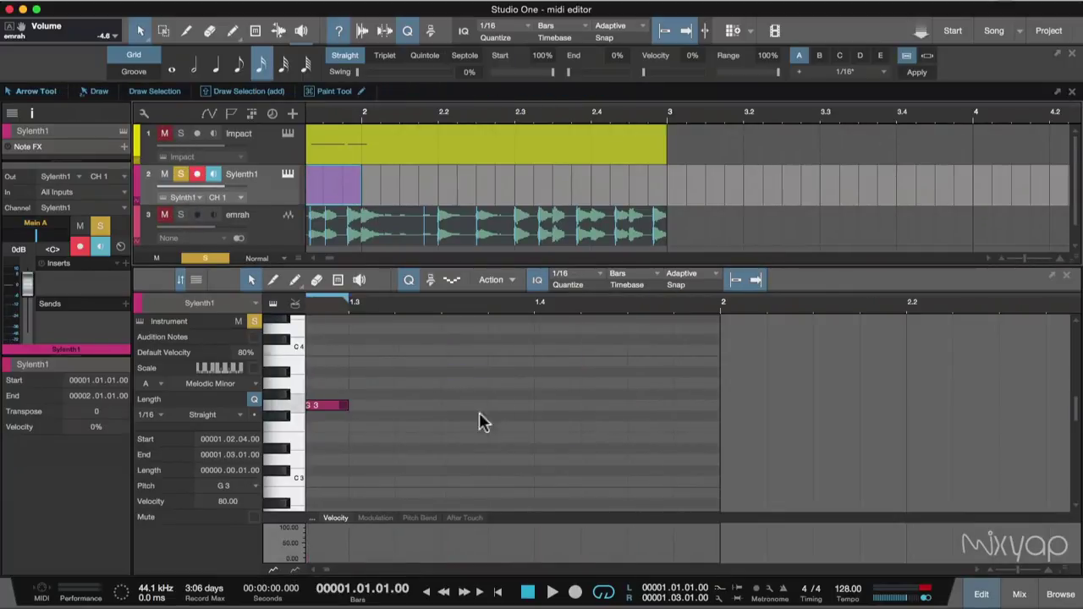
# Return the note view to the start of the part and play back the looped melody.
pyautogui.click(320, 571)
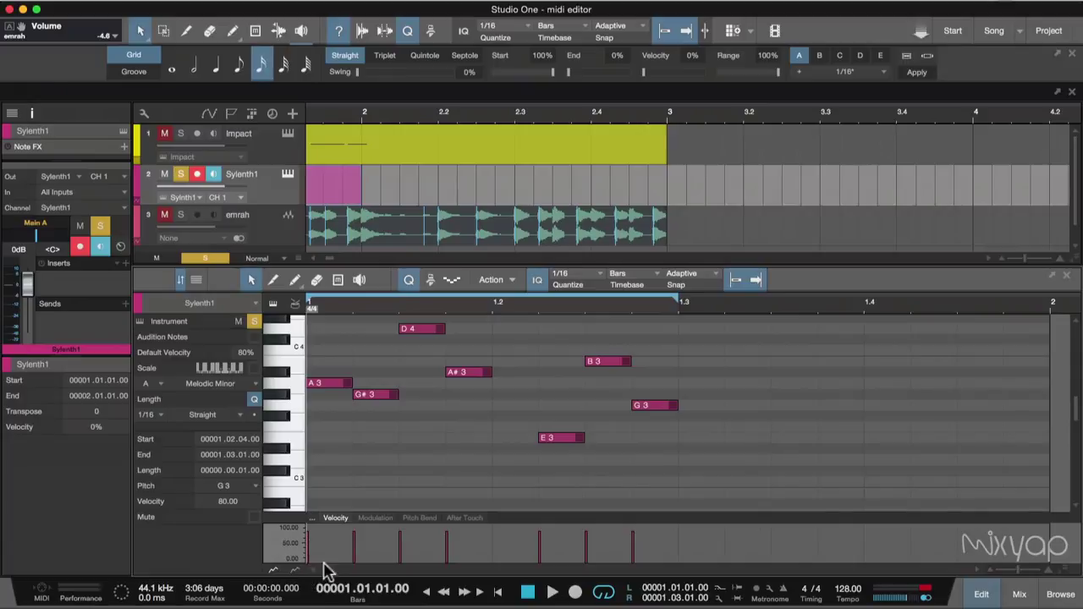
pyautogui.press('space')
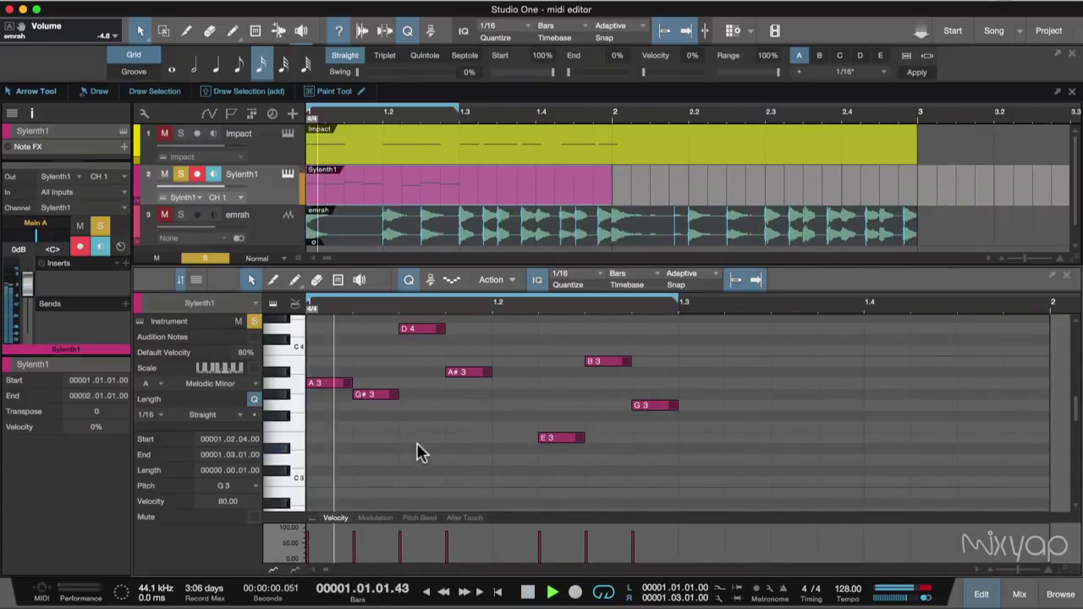
pyautogui.press('space')
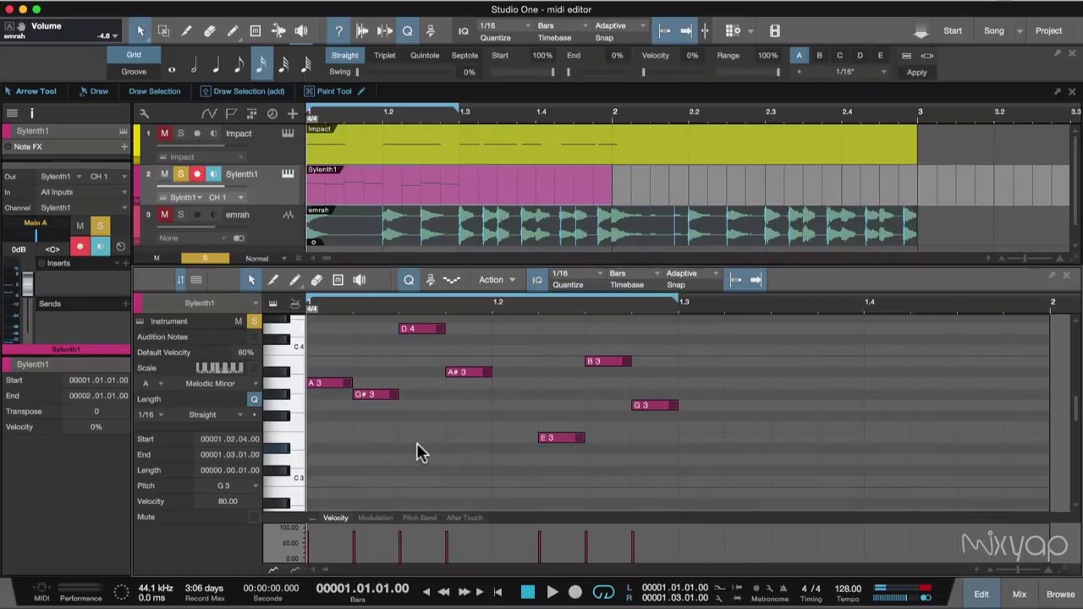
# Select all the notes, turn on the A Melodic Minor Scale option, and clear the note selection.
pyautogui.moveTo(724, 323); pyautogui.dragTo(321, 481)
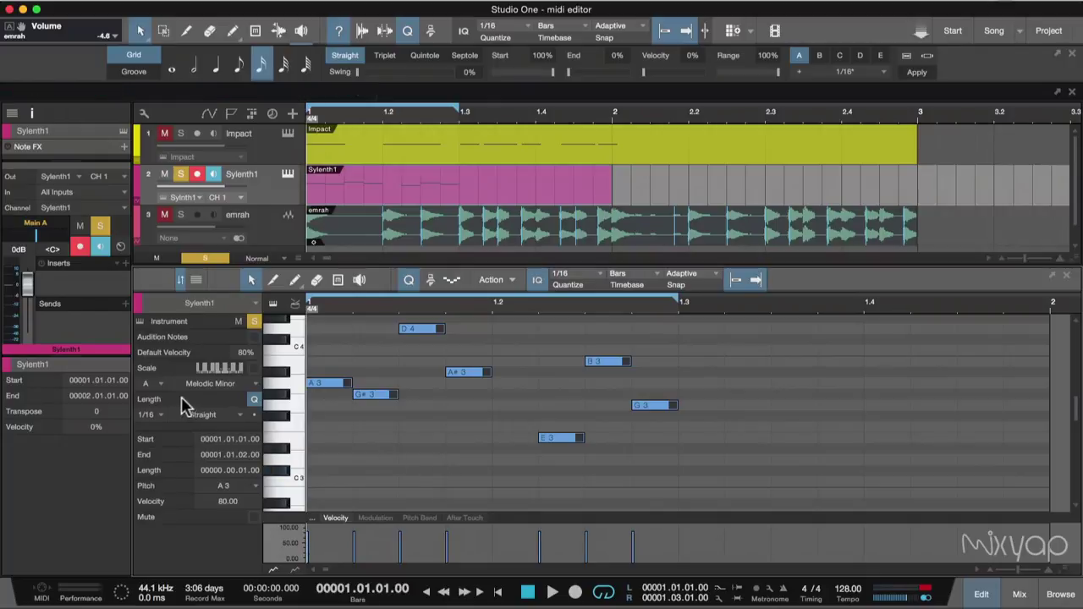
pyautogui.click(254, 399)
pyautogui.click(254, 368)
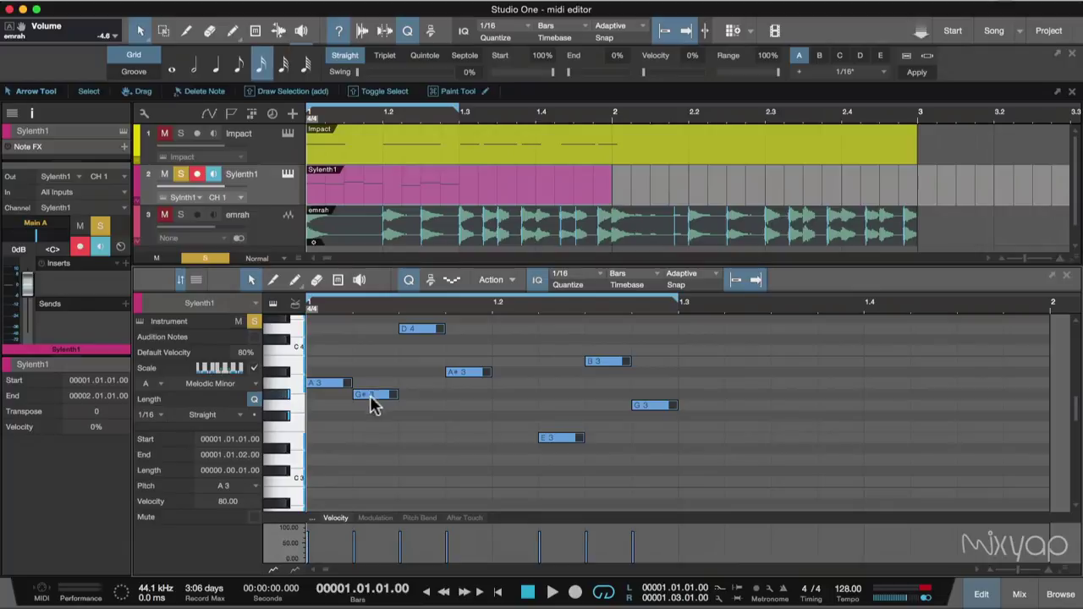
pyautogui.click(423, 408)
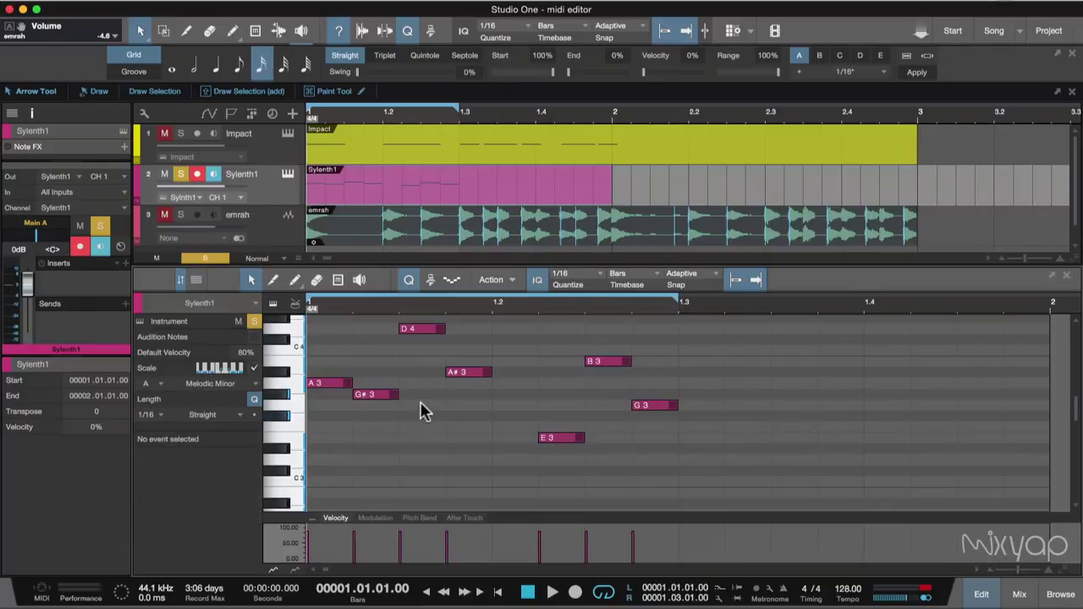
# Move the G#3 note down to F#3 and the A#3 note down to A3.
pyautogui.click(331, 387)
pyautogui.click(376, 396)
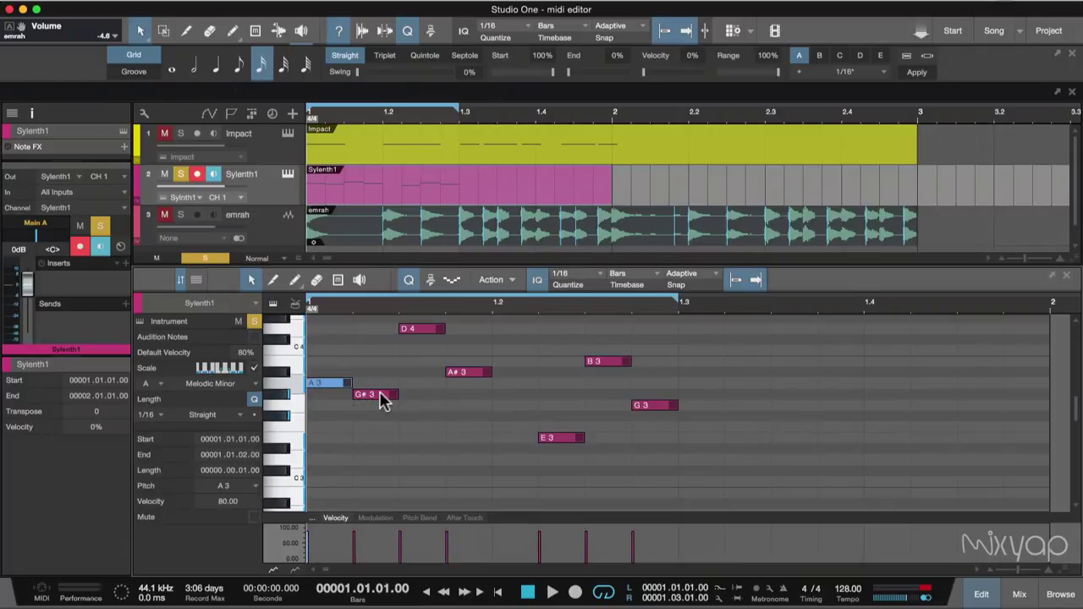
pyautogui.moveTo(382, 400); pyautogui.dragTo(378, 428)
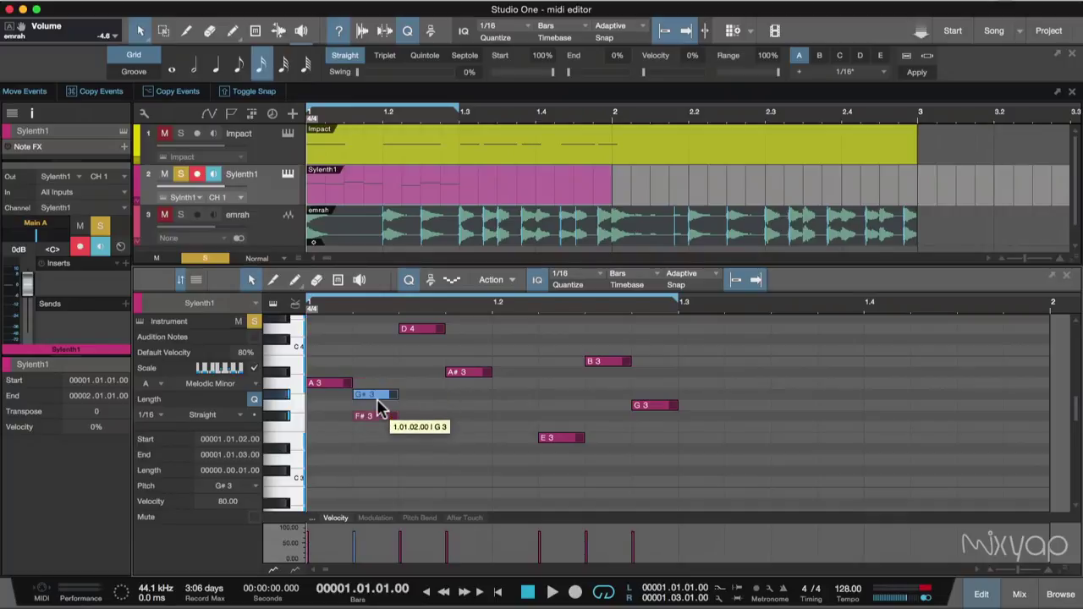
pyautogui.click(415, 334)
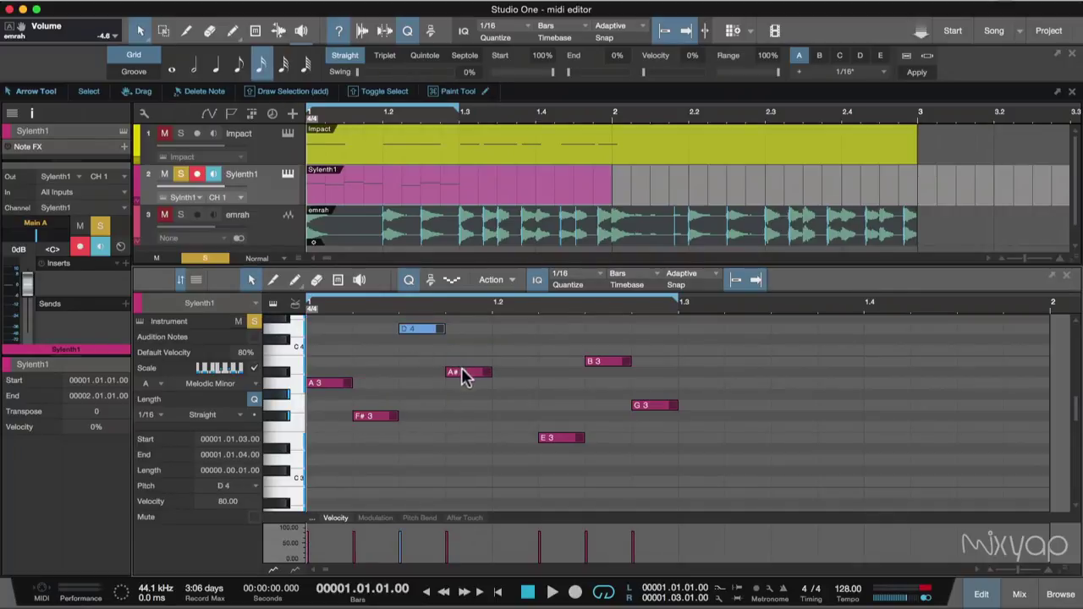
pyautogui.moveTo(464, 374); pyautogui.dragTo(464, 376)
# Raise the last note from G3 to G#3 and play back the looped melody.
pyautogui.moveTo(602, 362)
pyautogui.mouseDown()
pyautogui.moveTo(603, 347)
pyautogui.moveTo(604, 362)
pyautogui.mouseUp()
pyautogui.click(557, 439)
pyautogui.moveTo(558, 442)
pyautogui.mouseDown()
pyautogui.moveTo(563, 423)
pyautogui.moveTo(564, 455)
pyautogui.moveTo(561, 421)
pyautogui.moveTo(561, 437)
pyautogui.mouseUp()
pyautogui.moveTo(657, 405)
pyautogui.mouseDown()
pyautogui.moveTo(653, 393)
pyautogui.moveTo(653, 415)
pyautogui.moveTo(653, 394)
pyautogui.mouseUp()
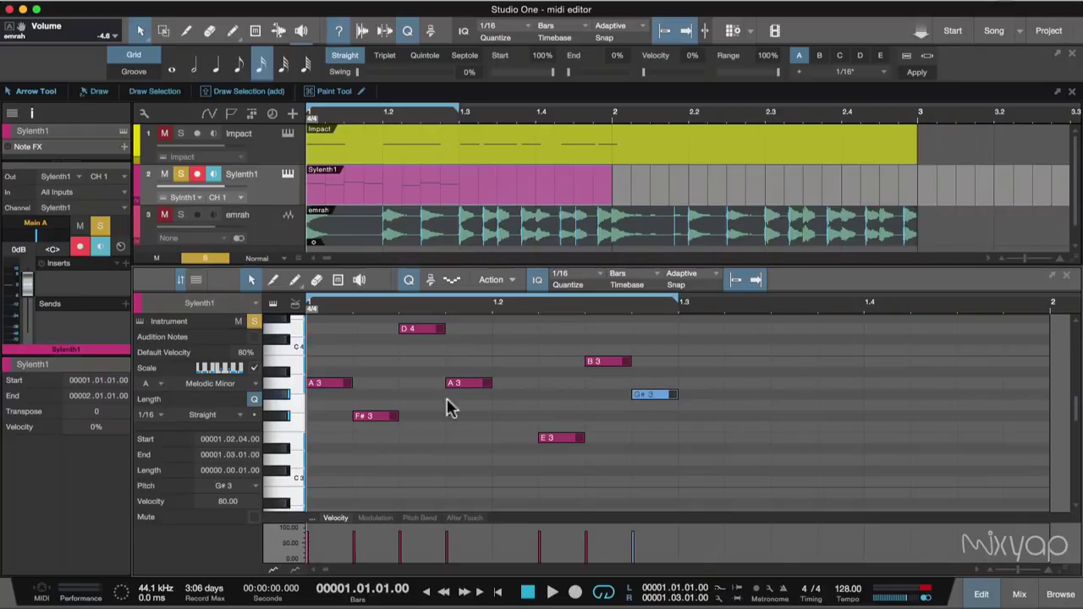
pyautogui.press('space')
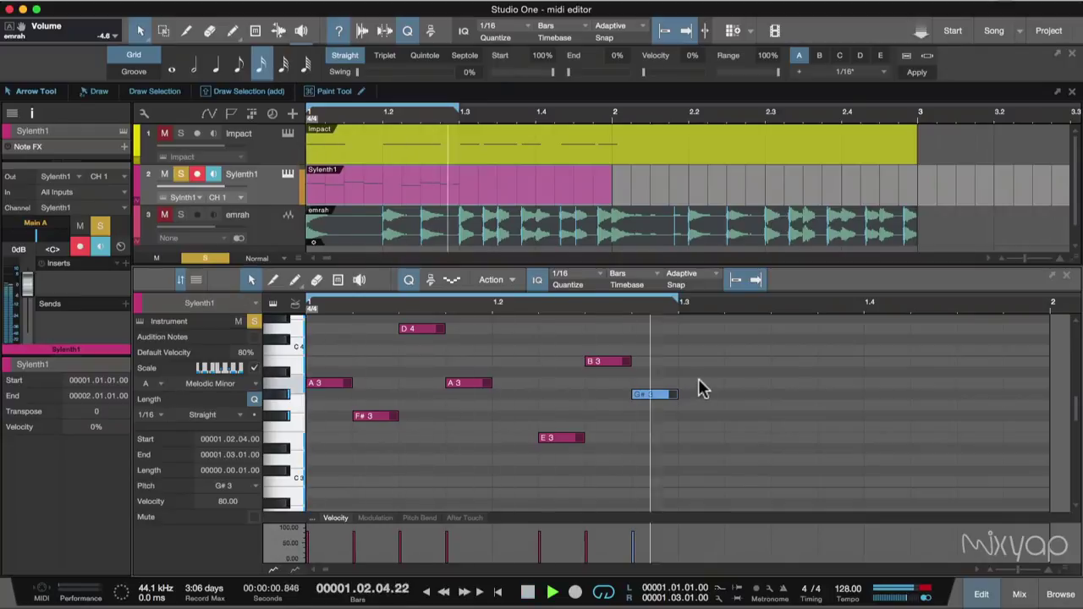
pyautogui.press('space')
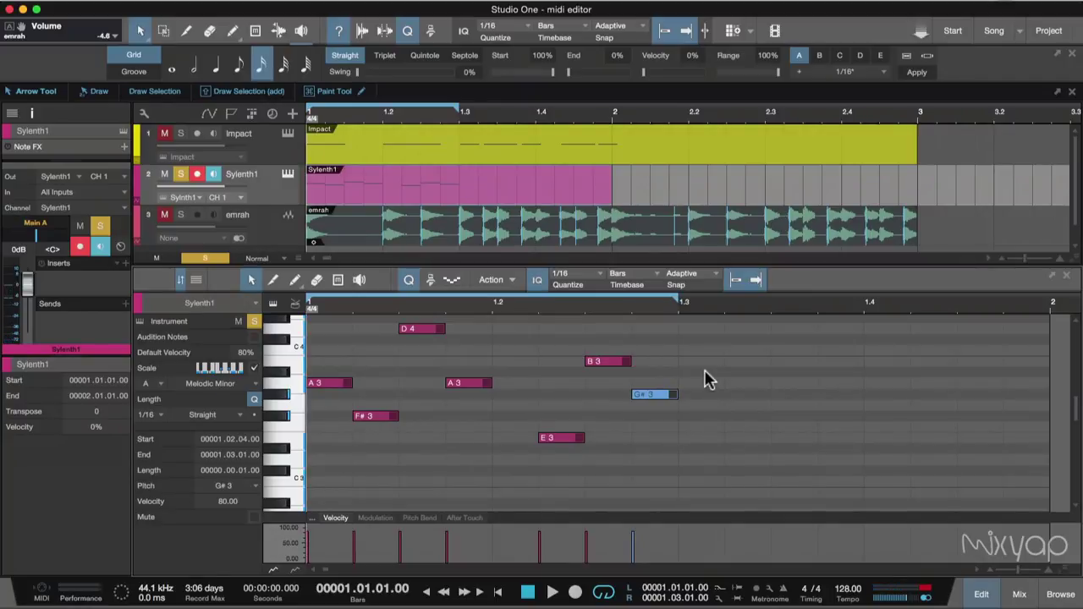
# Select all seven notes and transpose them down by octaves until the first note reaches C-1.
pyautogui.moveTo(724, 333); pyautogui.dragTo(305, 508)
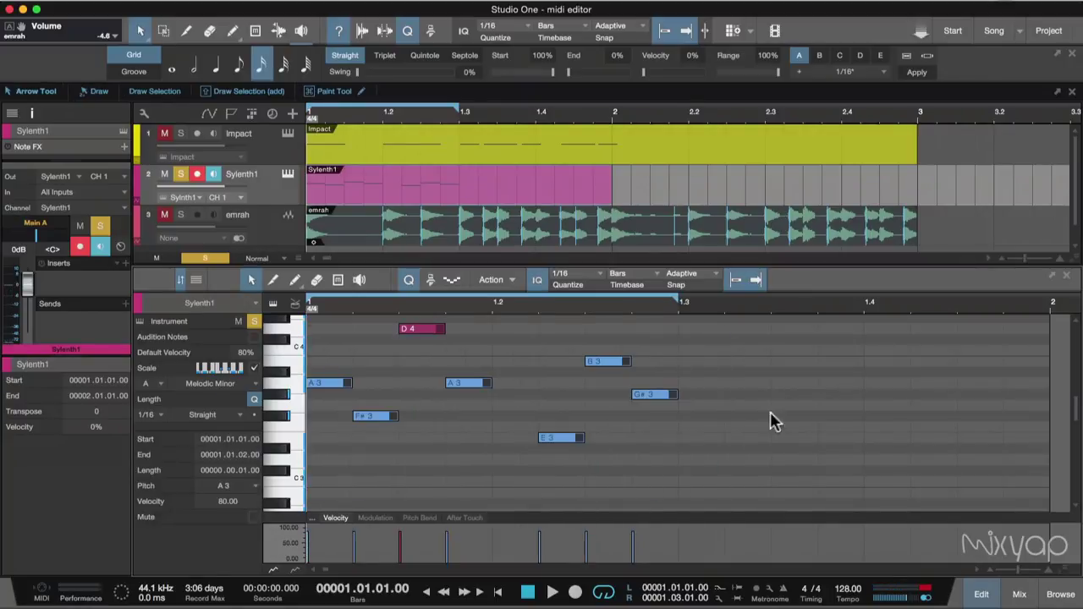
pyautogui.click(771, 421)
pyautogui.moveTo(724, 314); pyautogui.dragTo(305, 508)
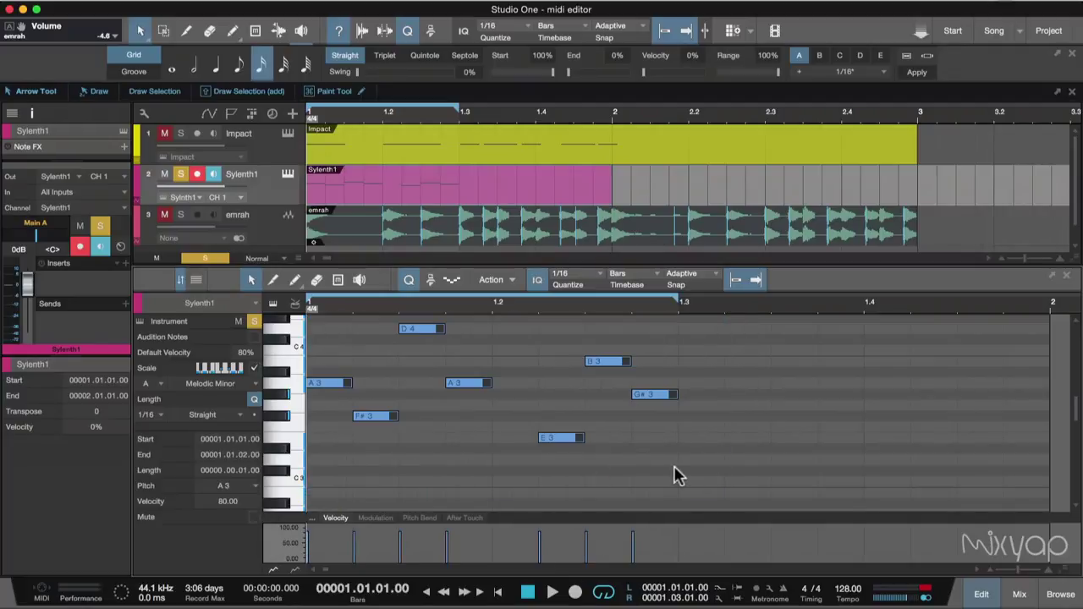
pyautogui.press('shift')
pyautogui.hotkey('shift', 'Down')
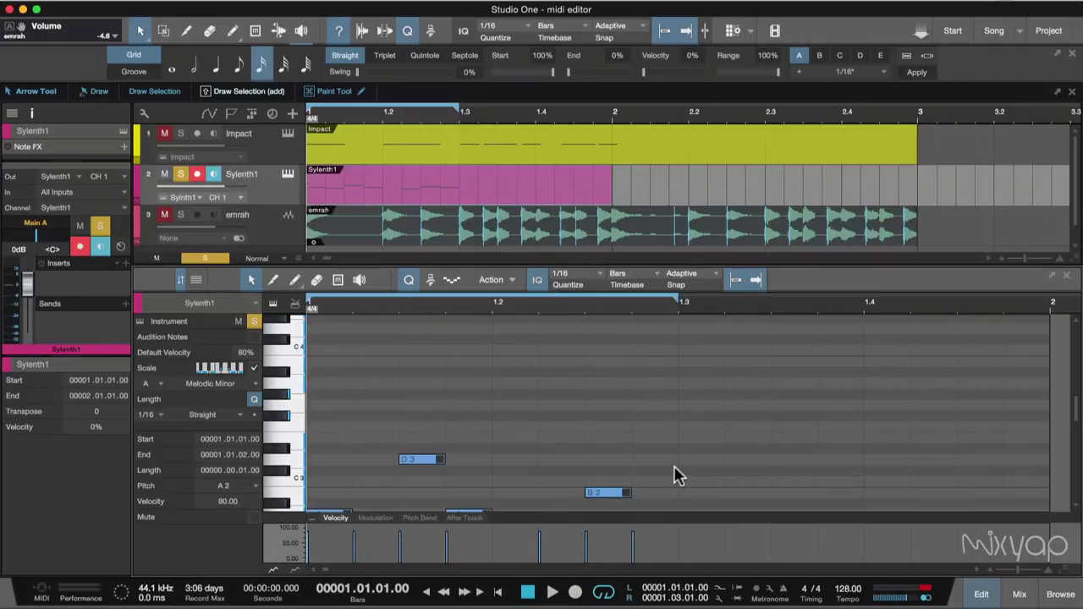
pyautogui.hotkey('shift', 'Down')
pyautogui.hotkey('shift', 'Down')
pyautogui.hotkey('shift', 'Down')
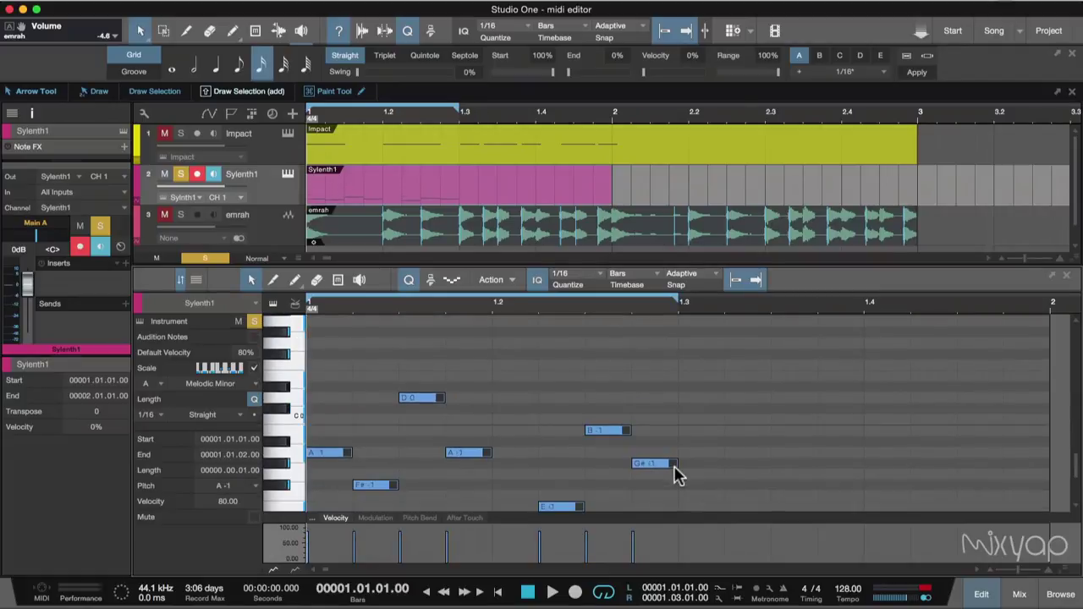
pyautogui.hotkey('shift', 'Down')
pyautogui.hotkey('shift', 'Down')
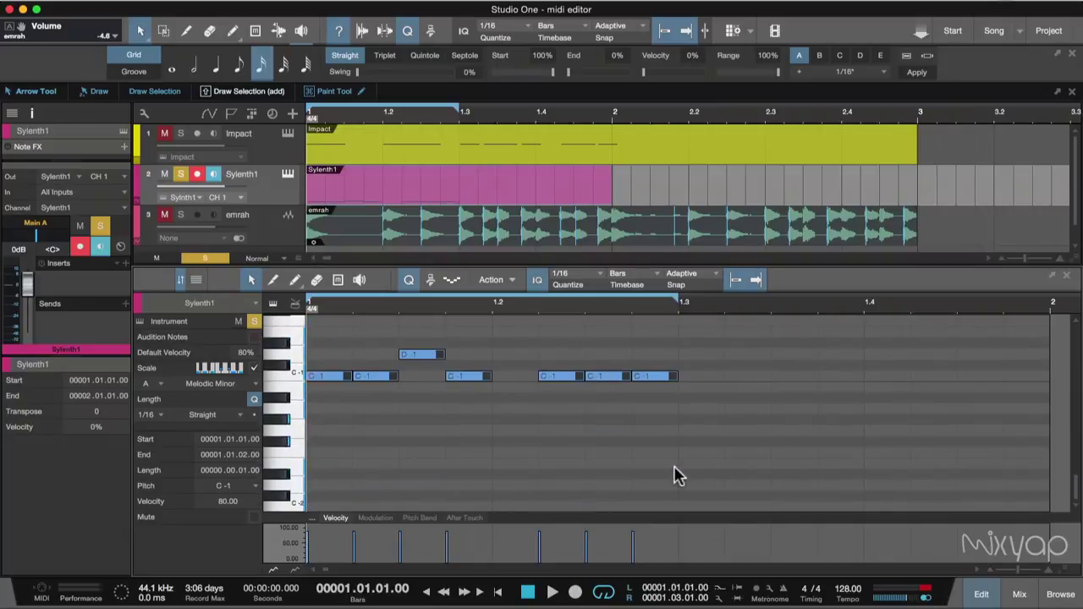
# Transpose the selected notes up by octaves and single steps until they all sit on G7.
pyautogui.hotkey('shift', 'Up')
pyautogui.hotkey('shift', 'Up')
pyautogui.hotkey('shift', 'Up')
pyautogui.hotkey('shift', 'Up')
pyautogui.hotkey('shift', 'Up')
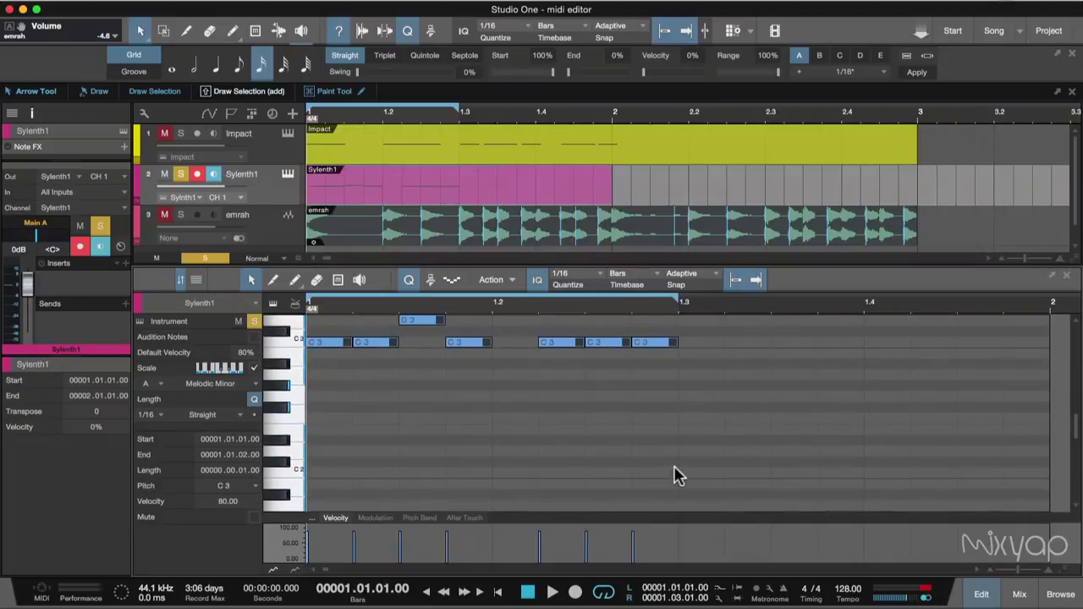
pyautogui.press('Up')
pyautogui.press('Up')
pyautogui.press('Up')
pyautogui.press('Up')
pyautogui.press('Up')
pyautogui.press('Up')
pyautogui.press('Up')
pyautogui.hotkey('shift', 'Up')
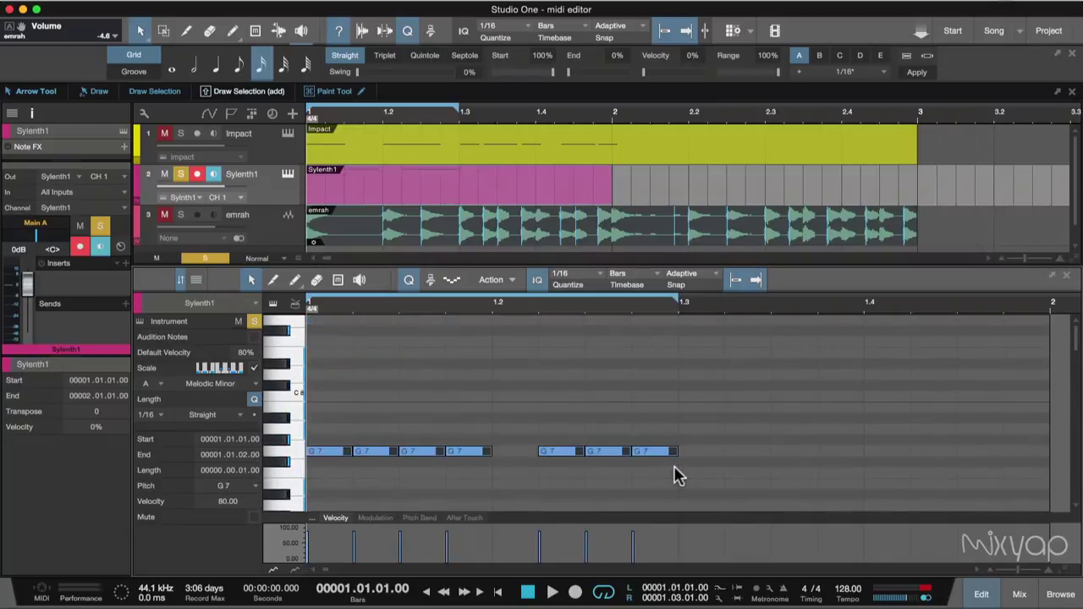
# Transpose the selected notes down by octaves and single steps until they all sit on C-2.
pyautogui.hotkey('shift', 'Down')
pyautogui.hotkey('shift', 'Down')
pyautogui.hotkey('shift', 'Down')
pyautogui.hotkey('shift', 'Down')
pyautogui.hotkey('shift', 'Down')
pyautogui.hotkey('shift', 'Down')
pyautogui.hotkey('shift', 'Down')
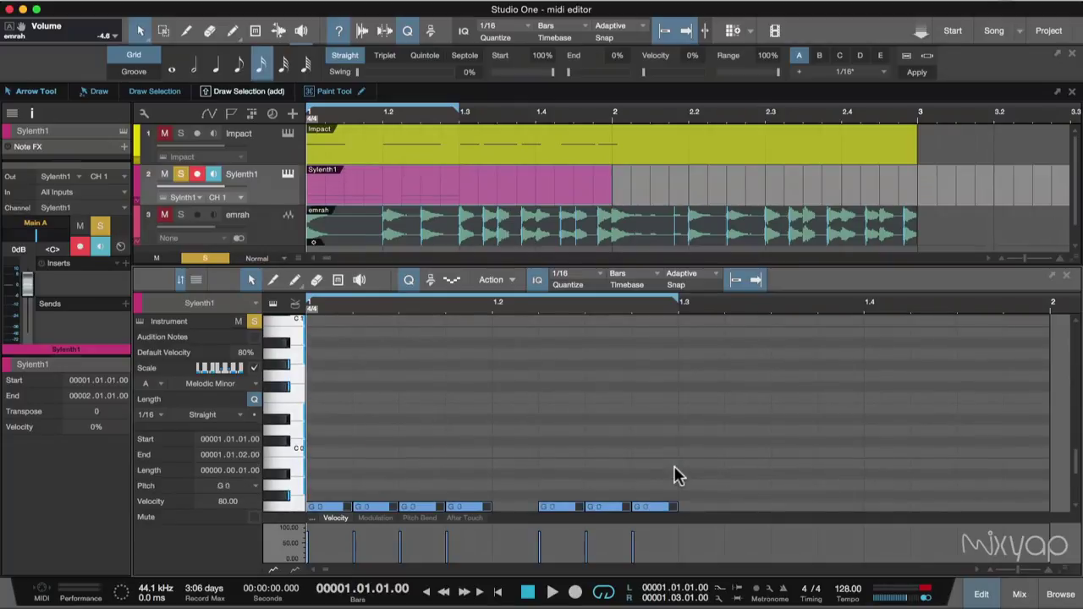
pyautogui.scroll(-4, 541, 448)
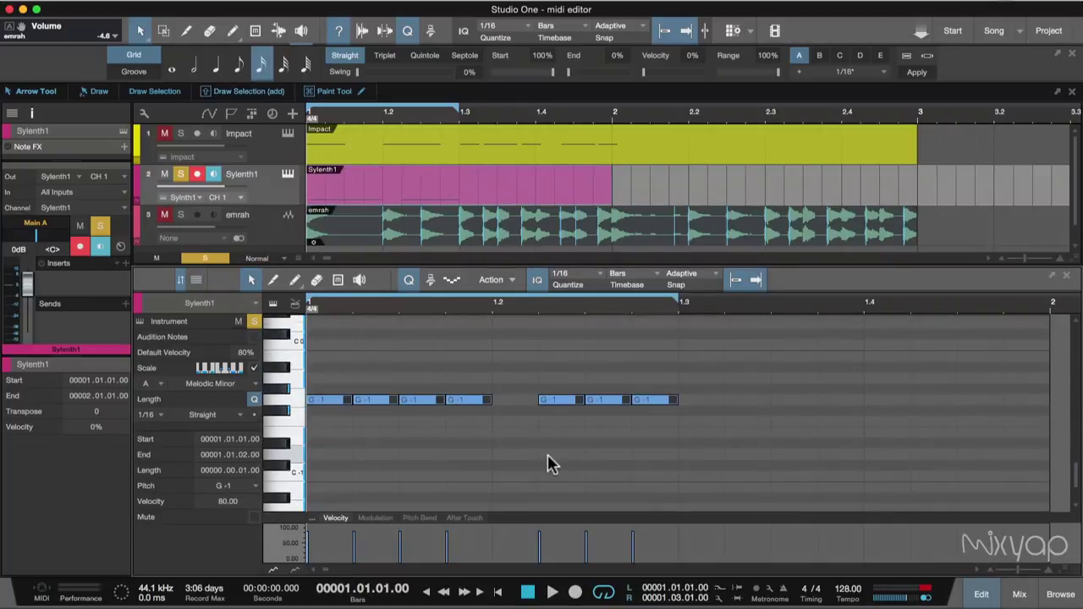
pyautogui.press('Down')
pyautogui.press('Down')
pyautogui.press('Down')
pyautogui.press('Down')
pyautogui.press('Down')
pyautogui.press('Down')
pyautogui.press('Down')
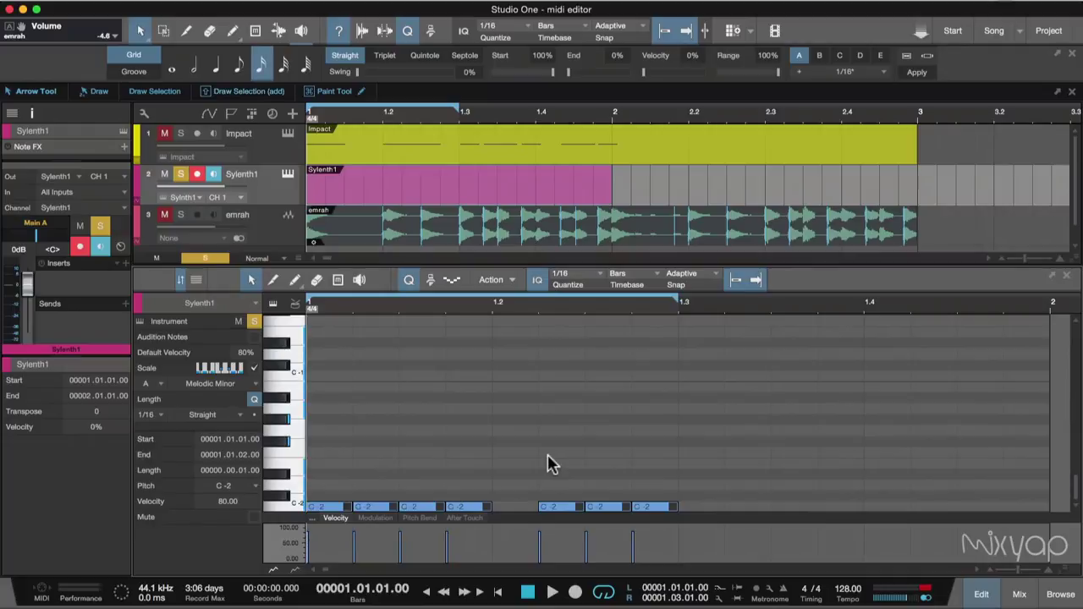
# Close the note editor, hide the quantize settings, and deselect the Sylenth1 part in the arrangement.
pyautogui.click(1065, 277)
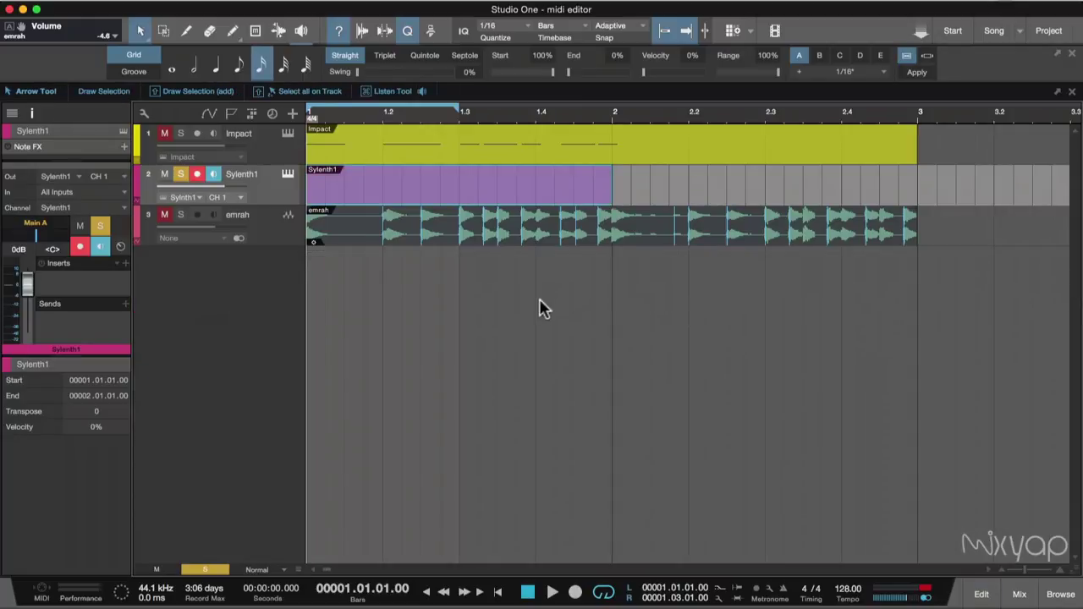
pyautogui.click(407, 32)
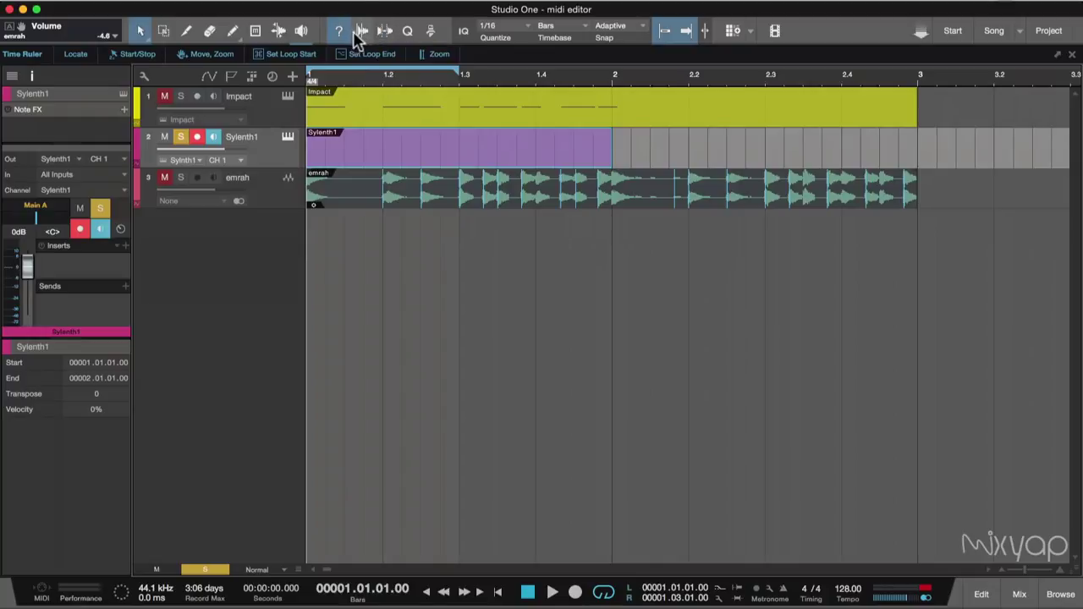
pyautogui.click(504, 332)
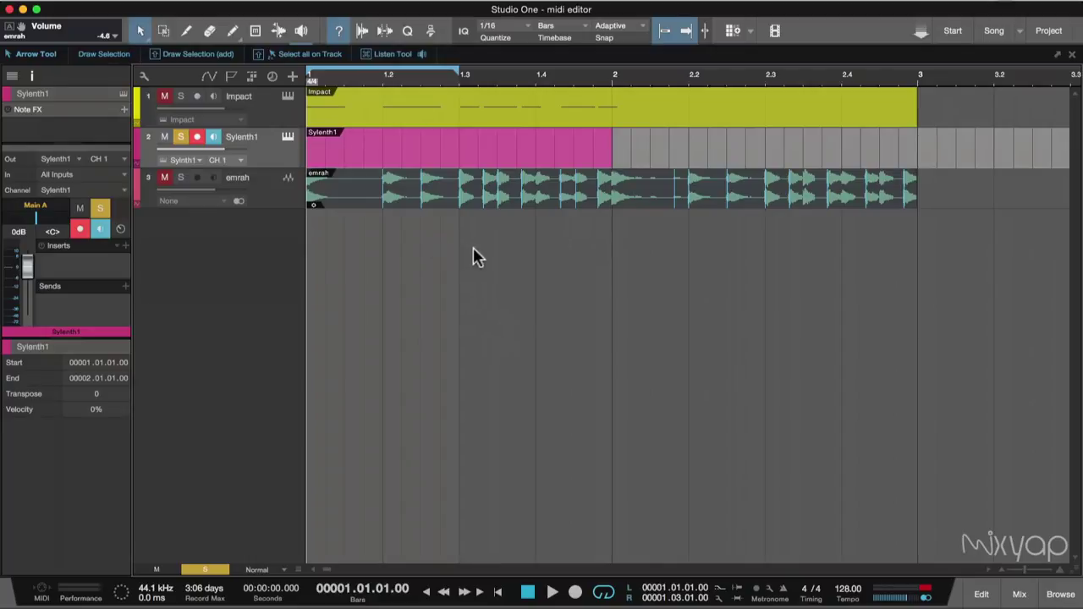